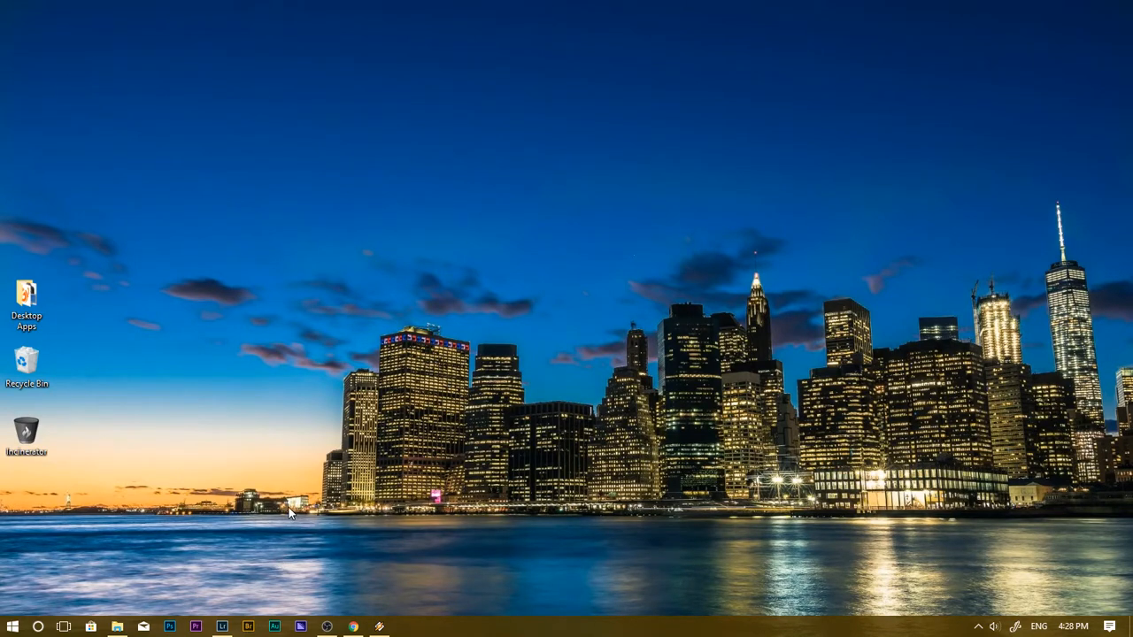
Switch to Lightroom, view DSC00989.ARW and open the portrait DSC01009.ARW for developing
left_click(222, 626)
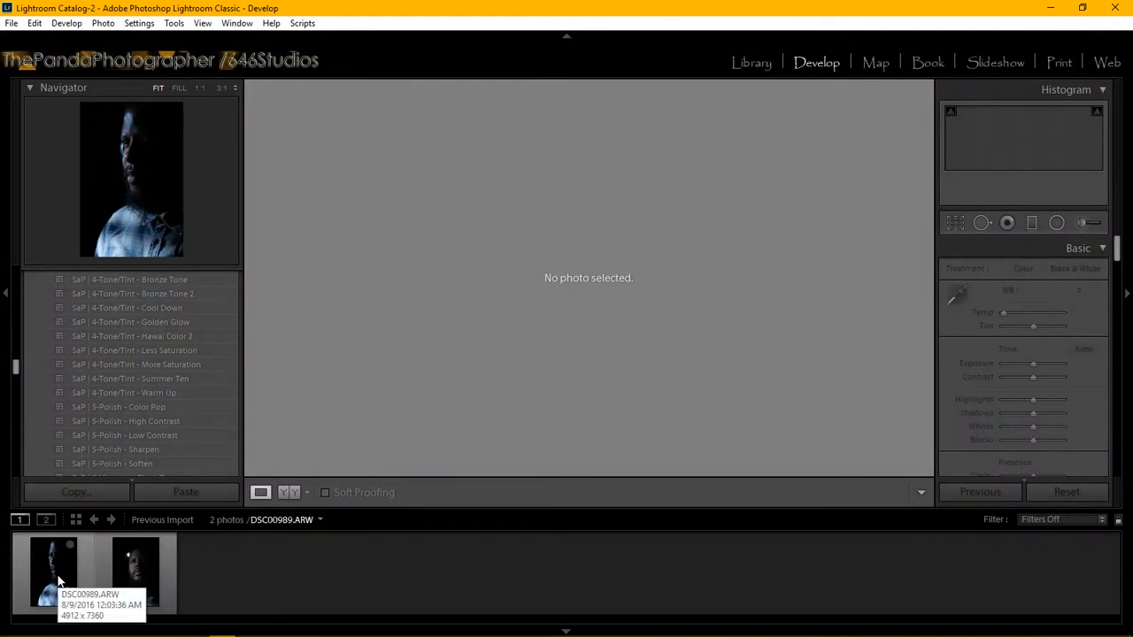
left_click(53, 568)
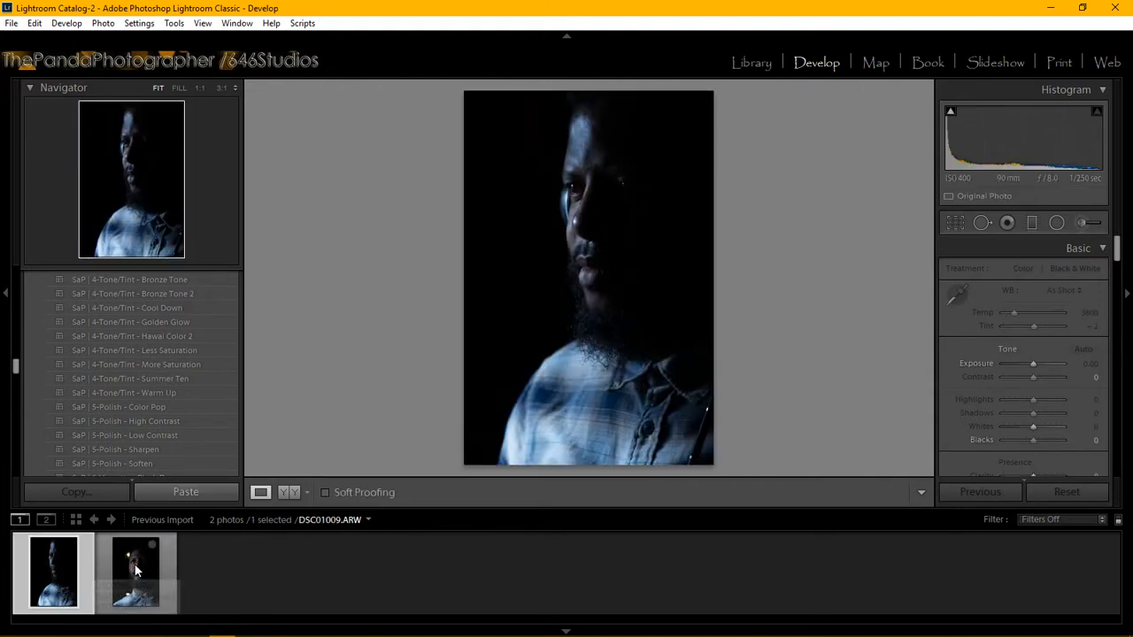
left_click(136, 571)
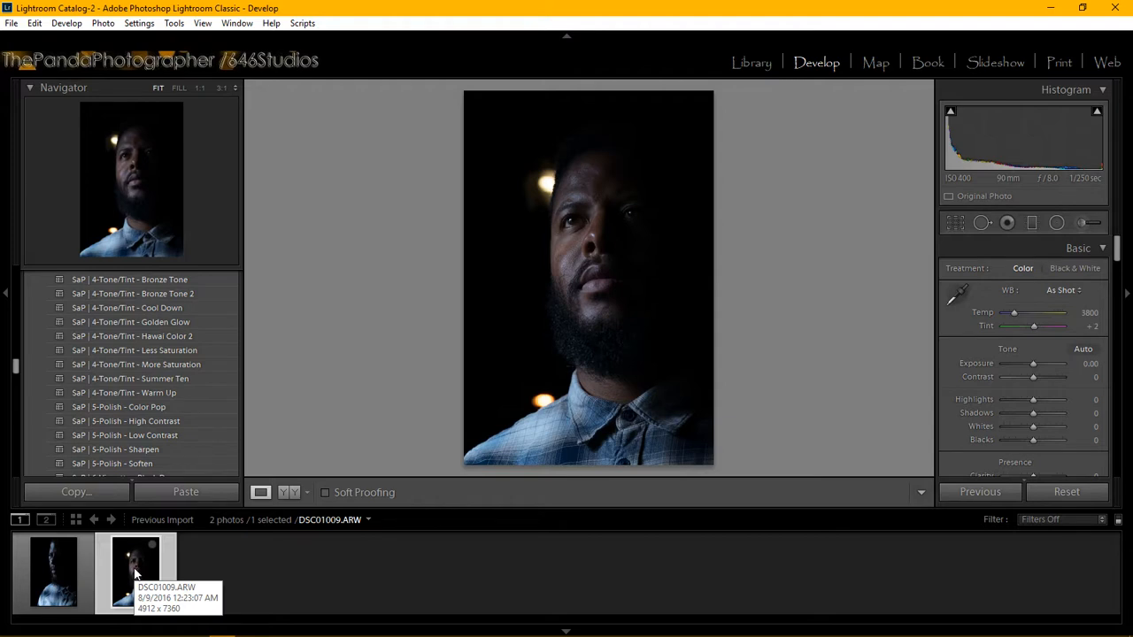
Switch to Chrome and view the first photo of the Alienware 13 R2 listing enlarged
mouse_move(354, 630)
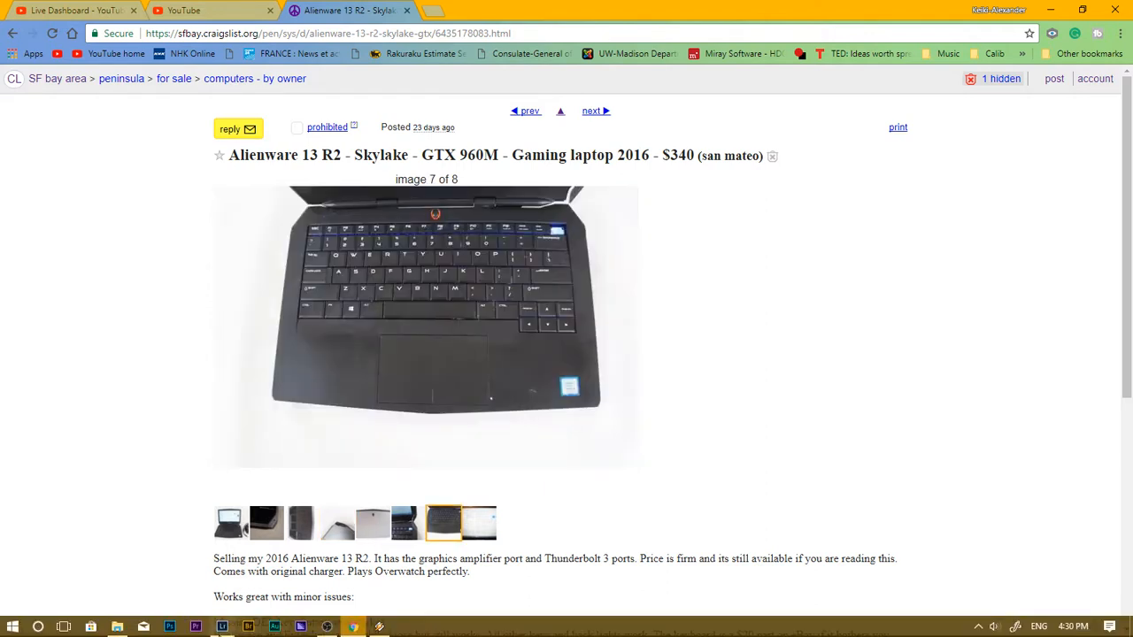
left_click(222, 629)
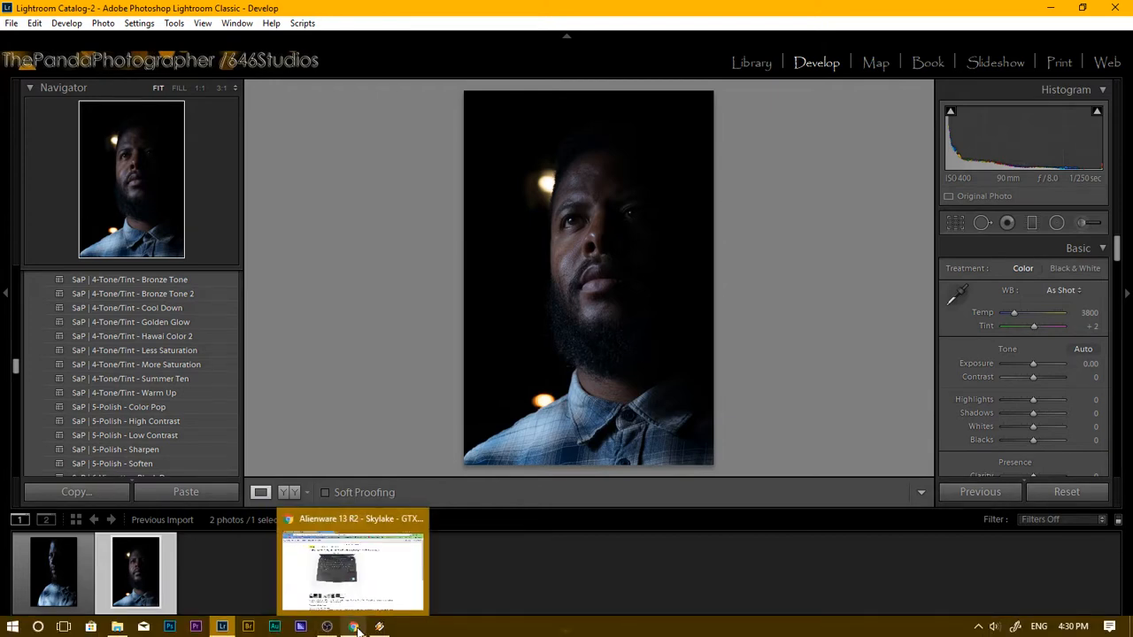
left_click(356, 629)
mouse_move(405, 523)
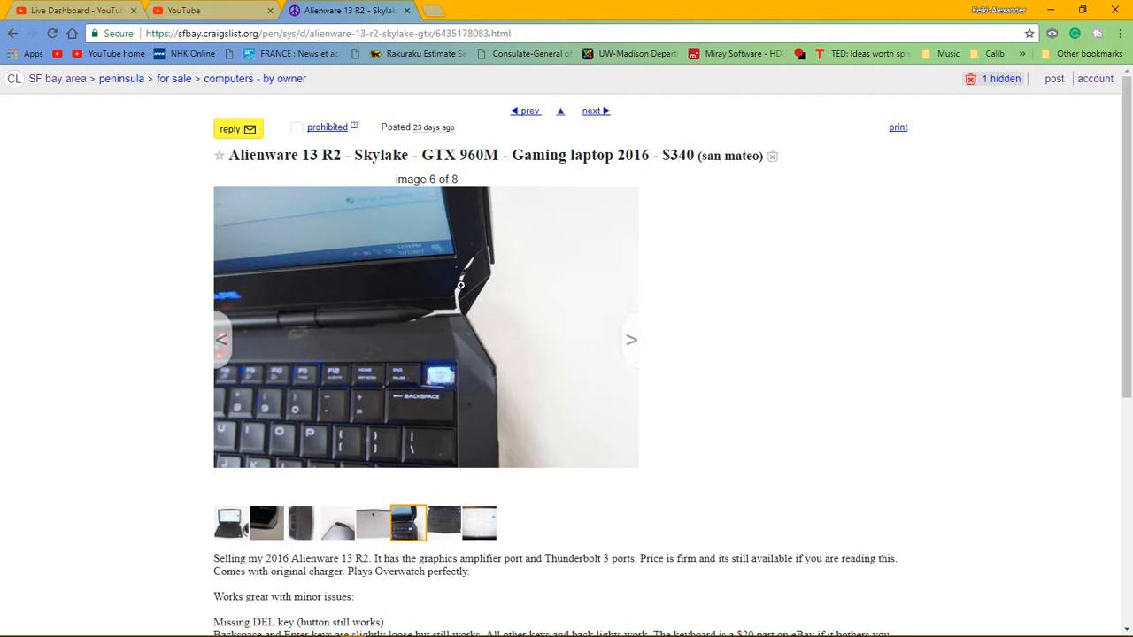
scroll(475, 280, "down", 1)
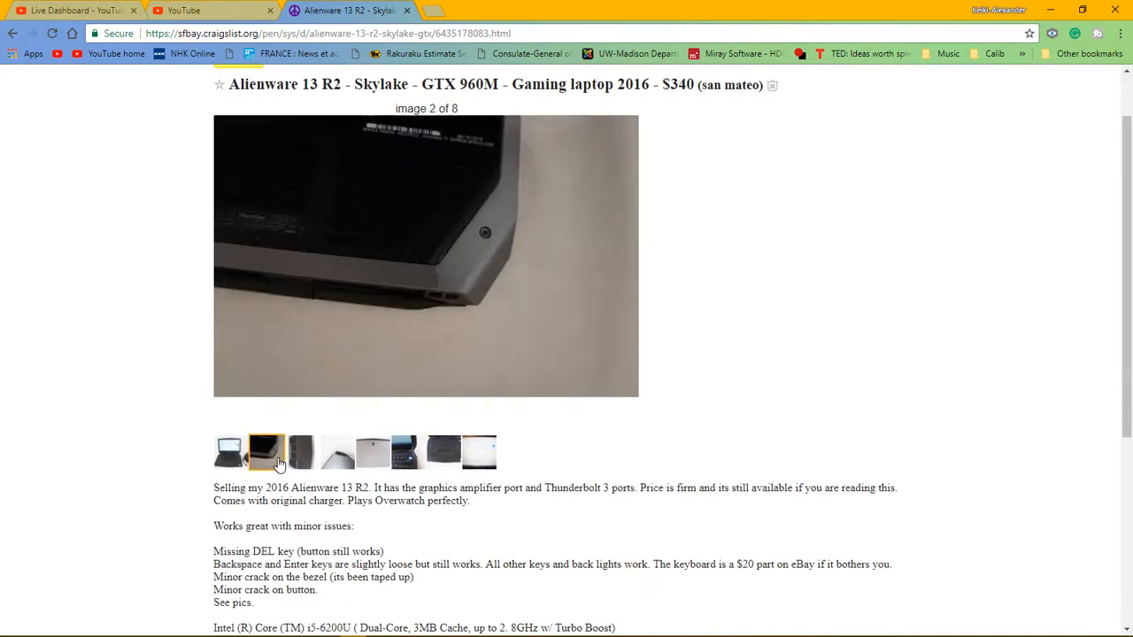
left_click(224, 452)
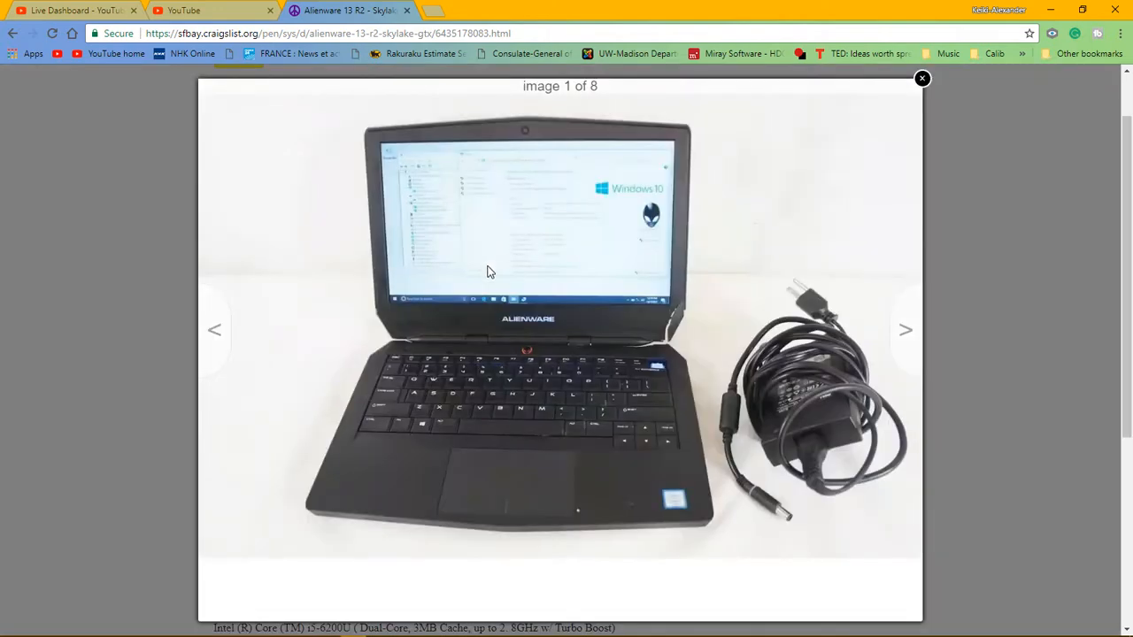
left_click(922, 79)
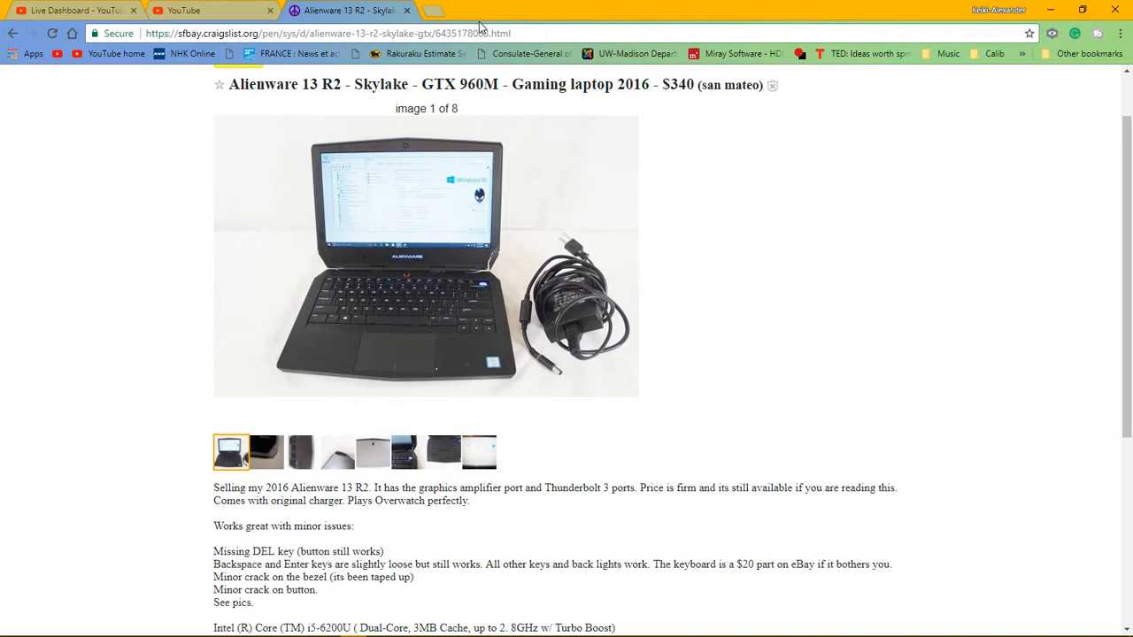
Look through the listing's other laptop photos, including the lid, the underside and the screen hinge close-up
left_click(387, 455)
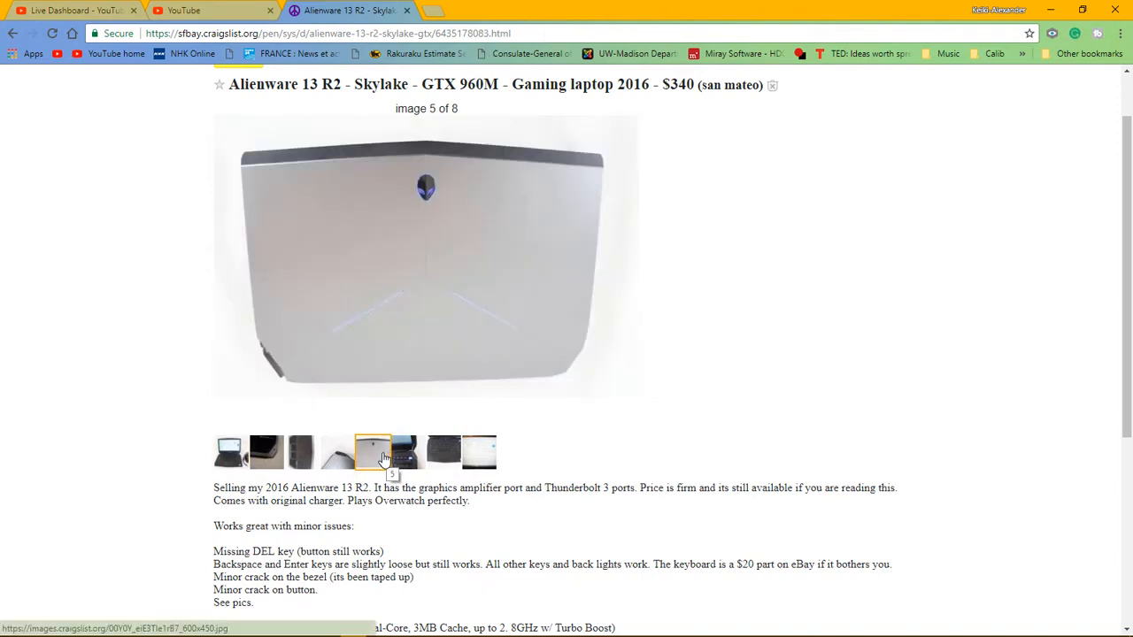
left_click(301, 453)
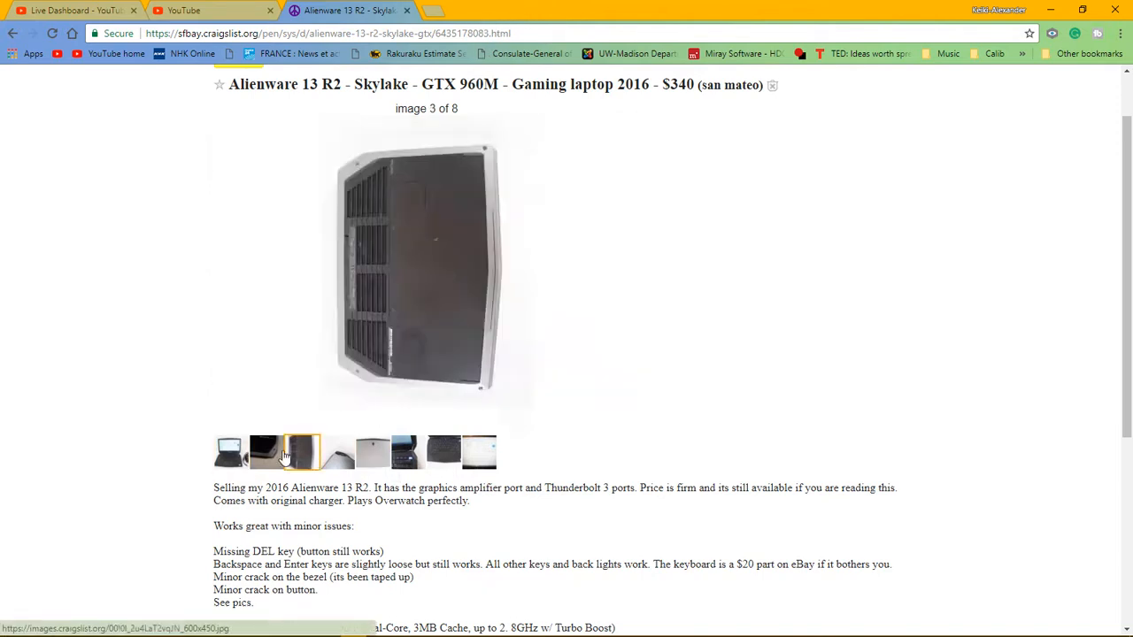
left_click(265, 454)
left_click(301, 454)
left_click(409, 454)
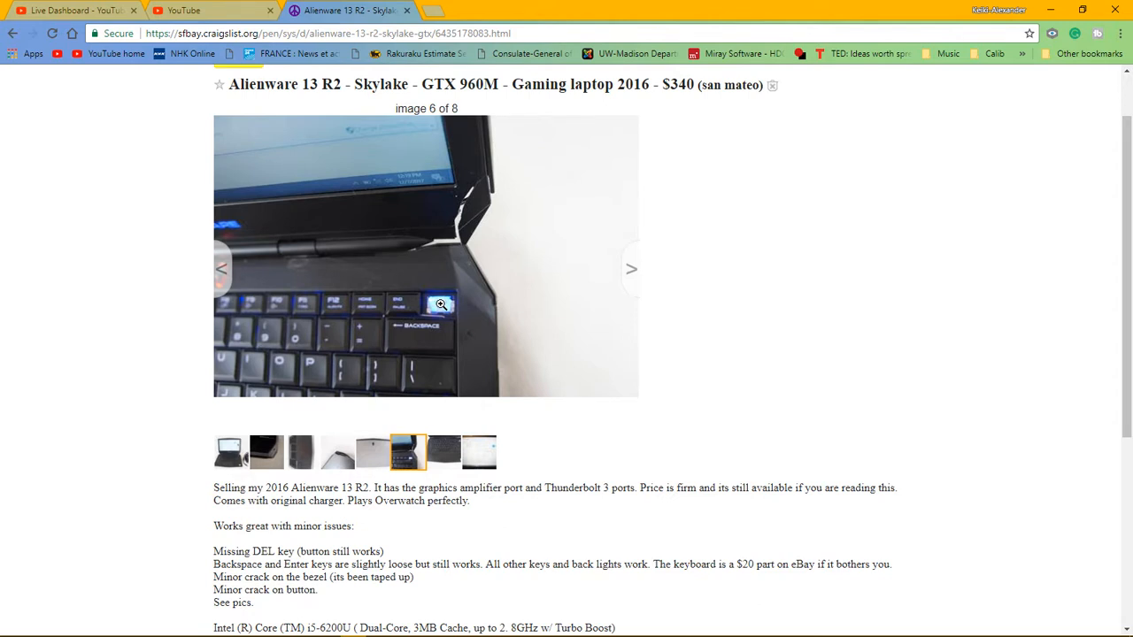
scroll(439, 305, "up", 1)
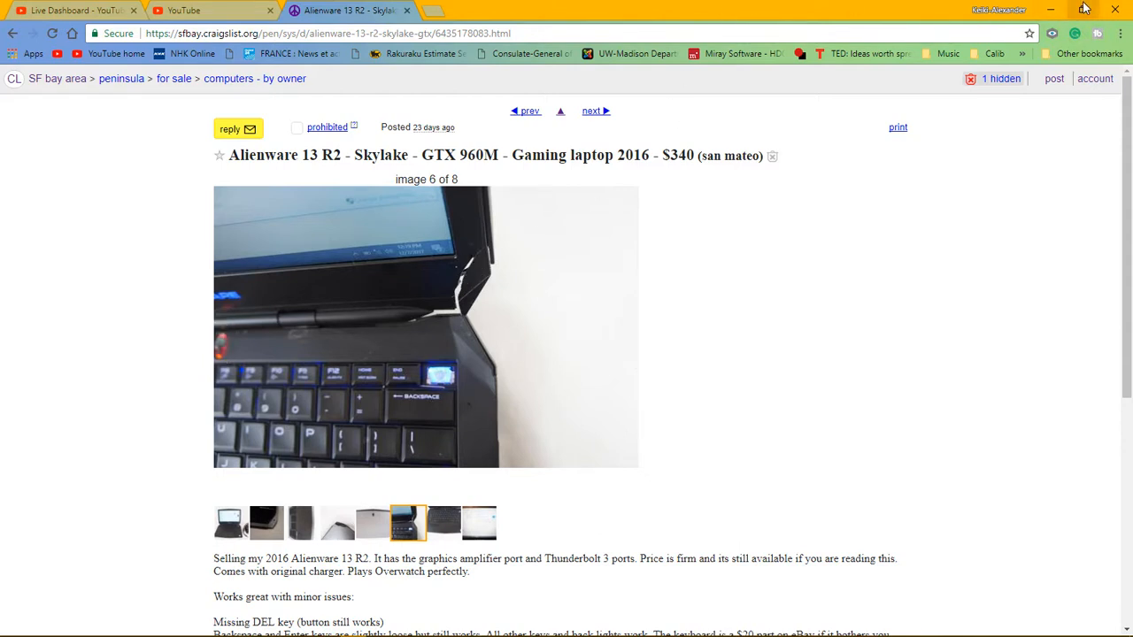
Check the YouTube live dashboard and the live event page, and return to Lightroom
left_click(62, 11)
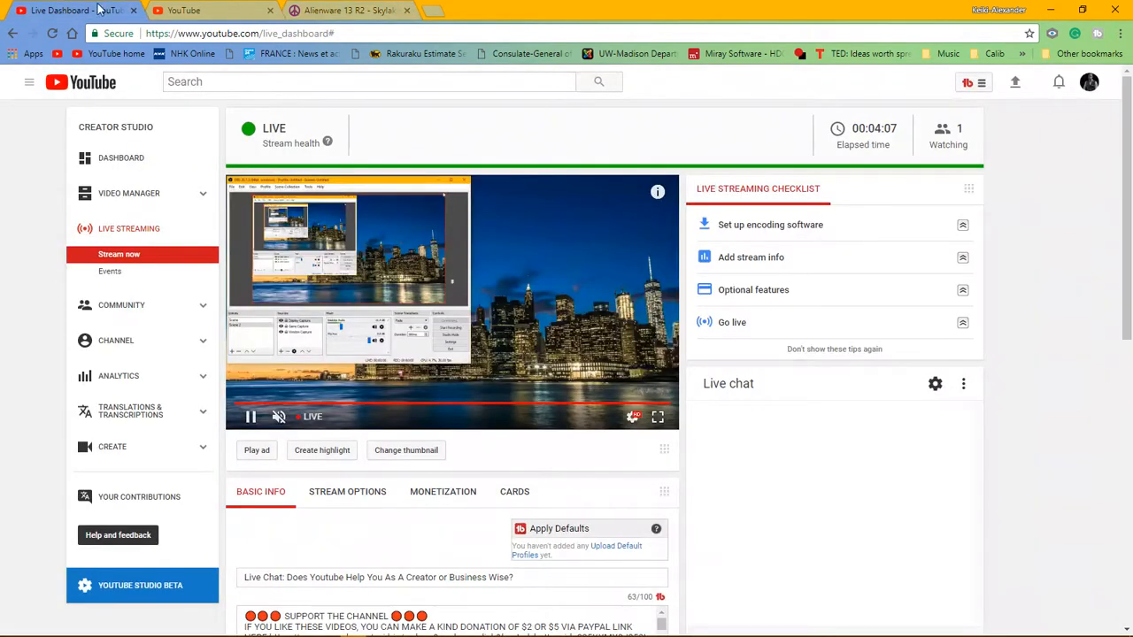
left_click(202, 8)
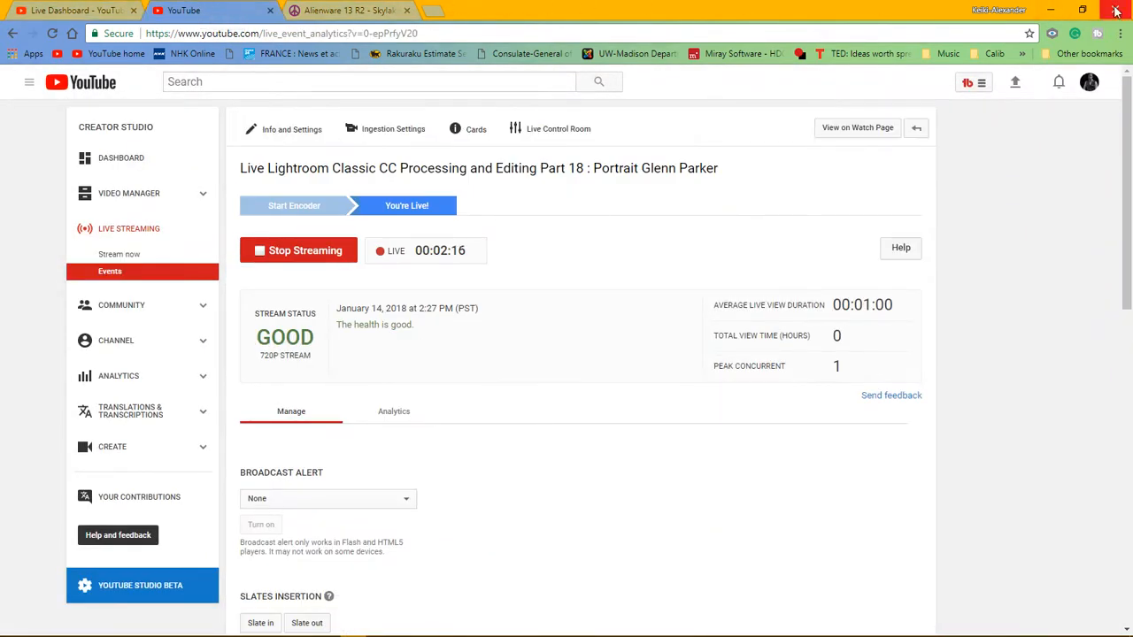
left_click(88, 9)
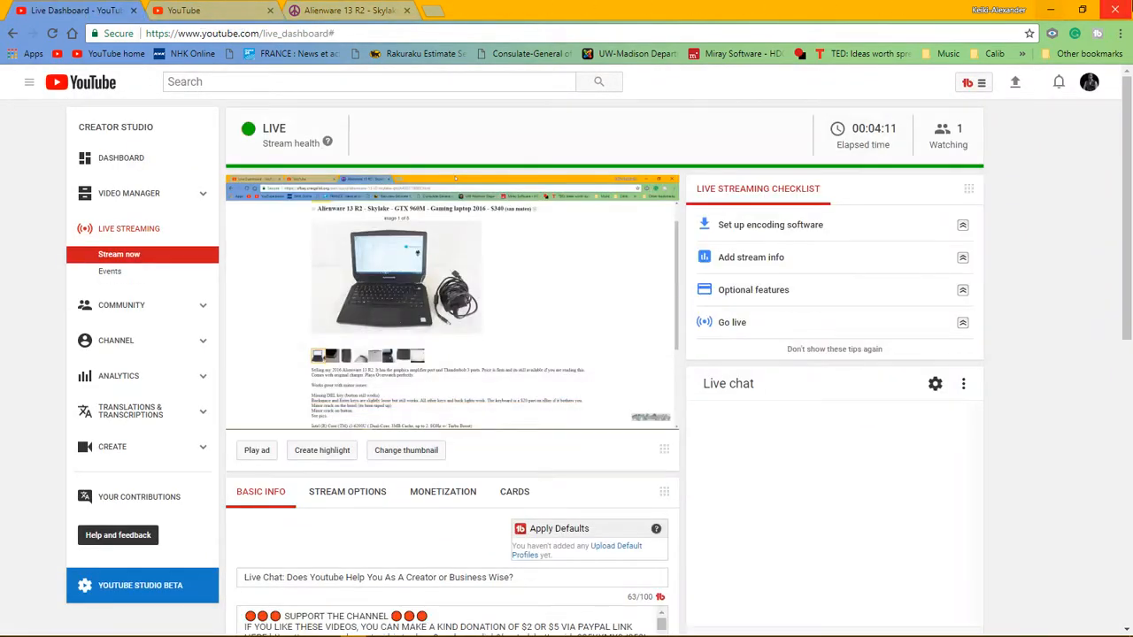
left_click(1049, 9)
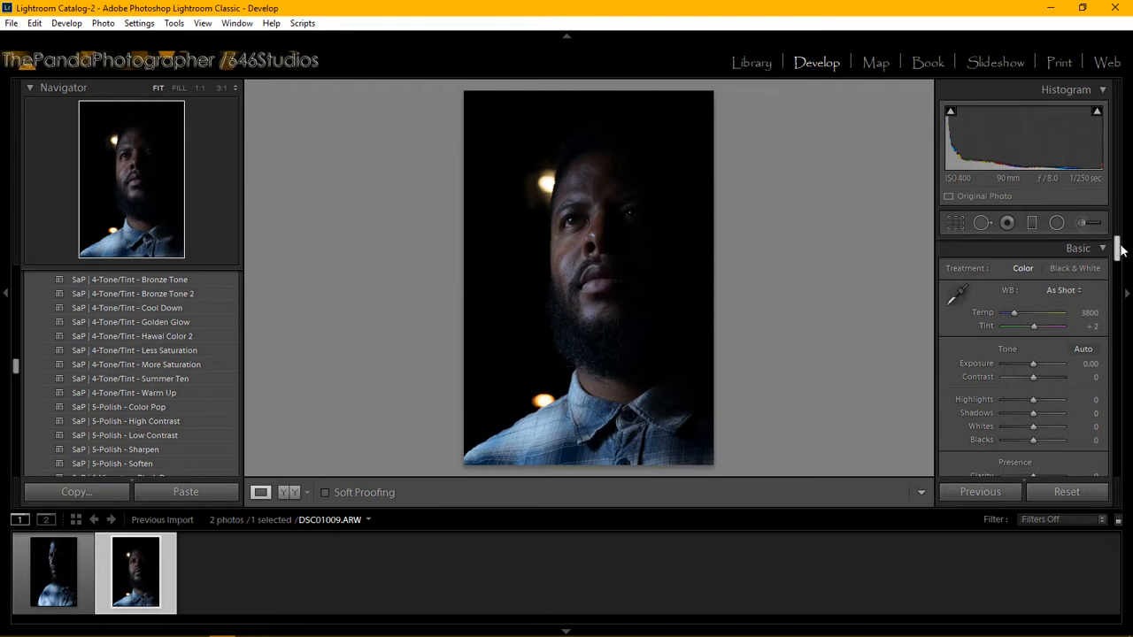
Turn on Remove Chromatic Aberration and Enable Profile Corrections in the photo's lens corrections
left_click_drag(1118, 248, 1129, 367)
left_click(949, 414)
left_click(950, 427)
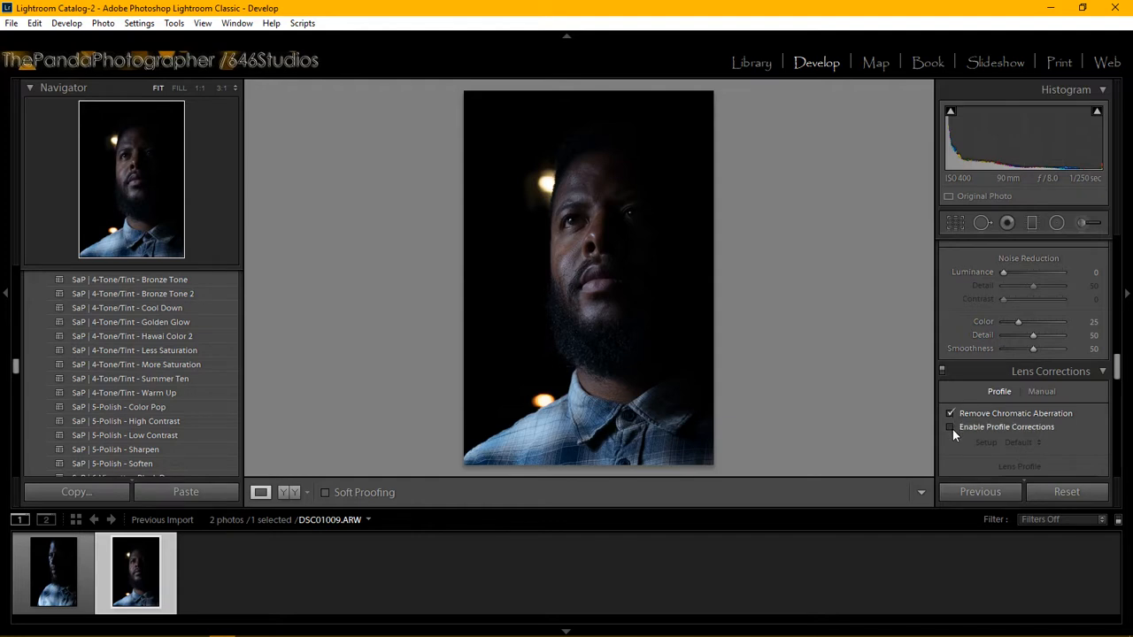
scroll(1089, 389, "down", 2)
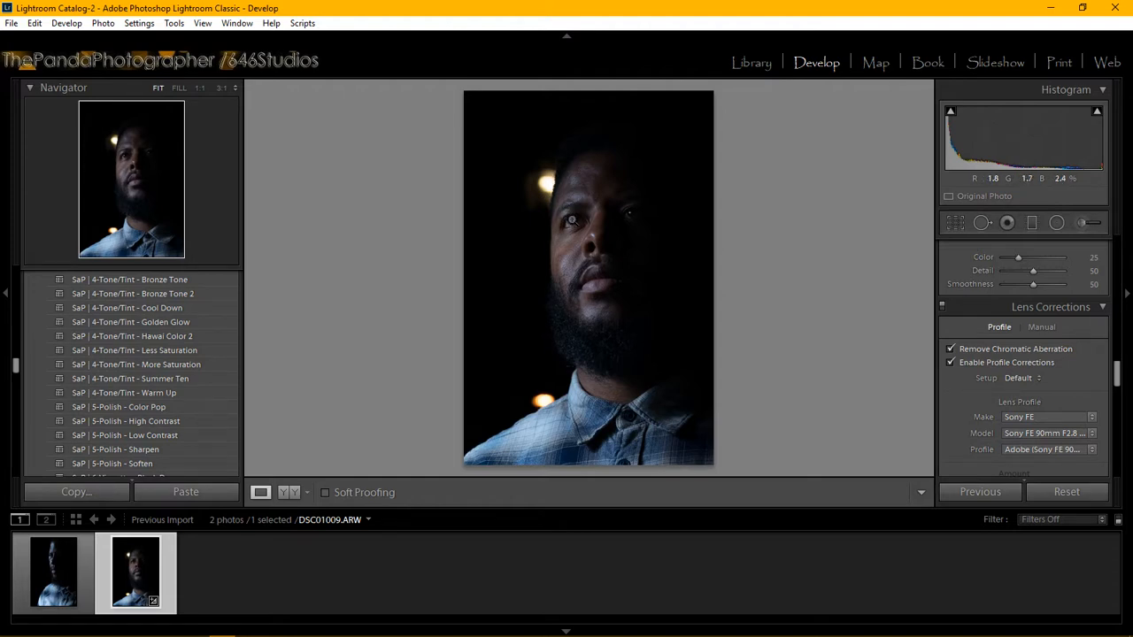
Inspect the portrait's eye, nose, mouth and background at 1:1, and return to the full-image view
left_click(570, 220)
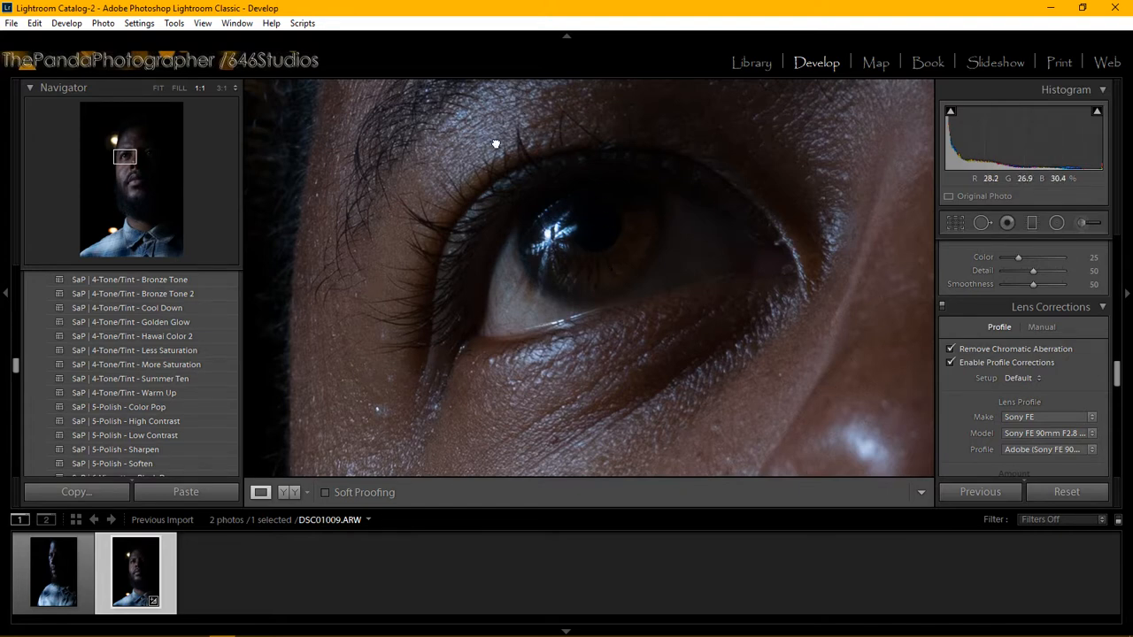
left_click_drag(495, 143, 394, 247)
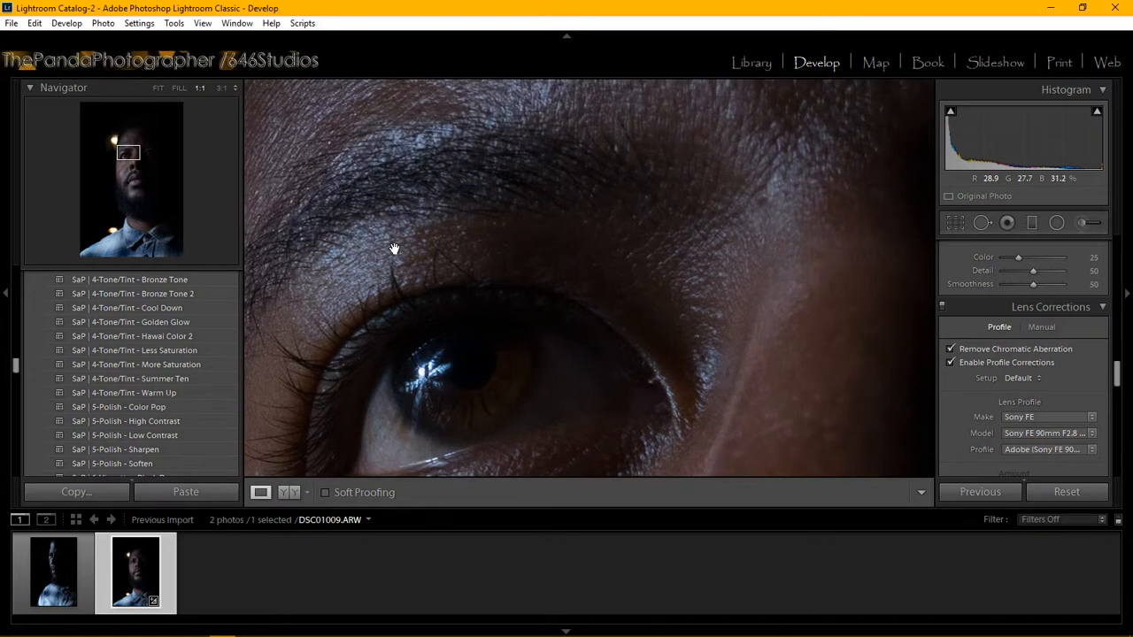
left_click_drag(678, 192, 537, 190)
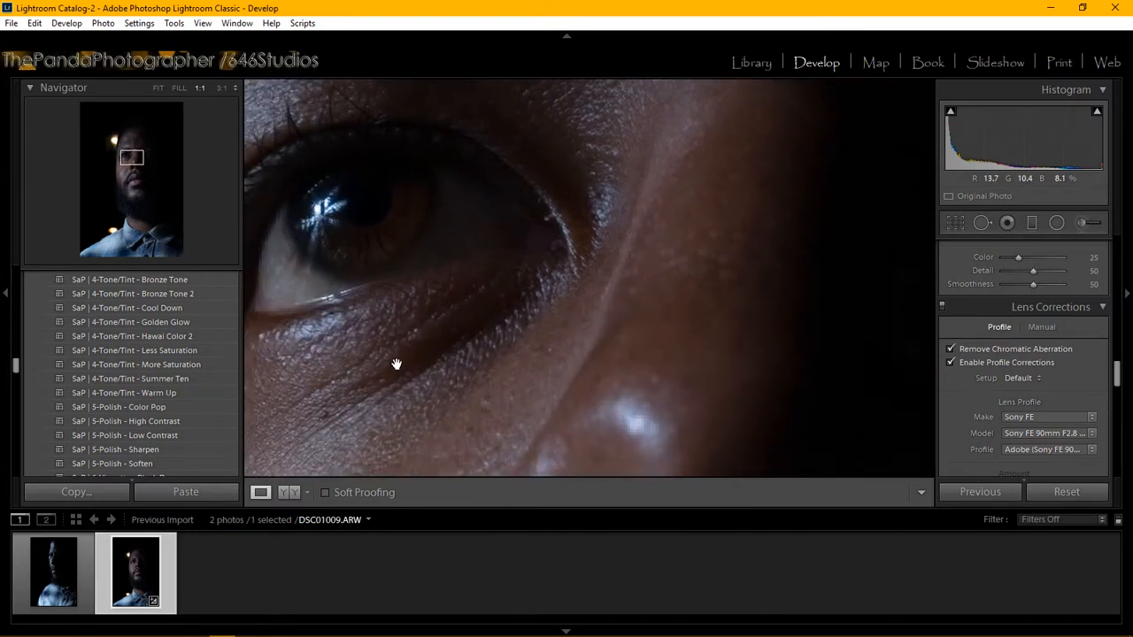
left_click_drag(396, 365, 443, 173)
left_click_drag(694, 248, 344, 223)
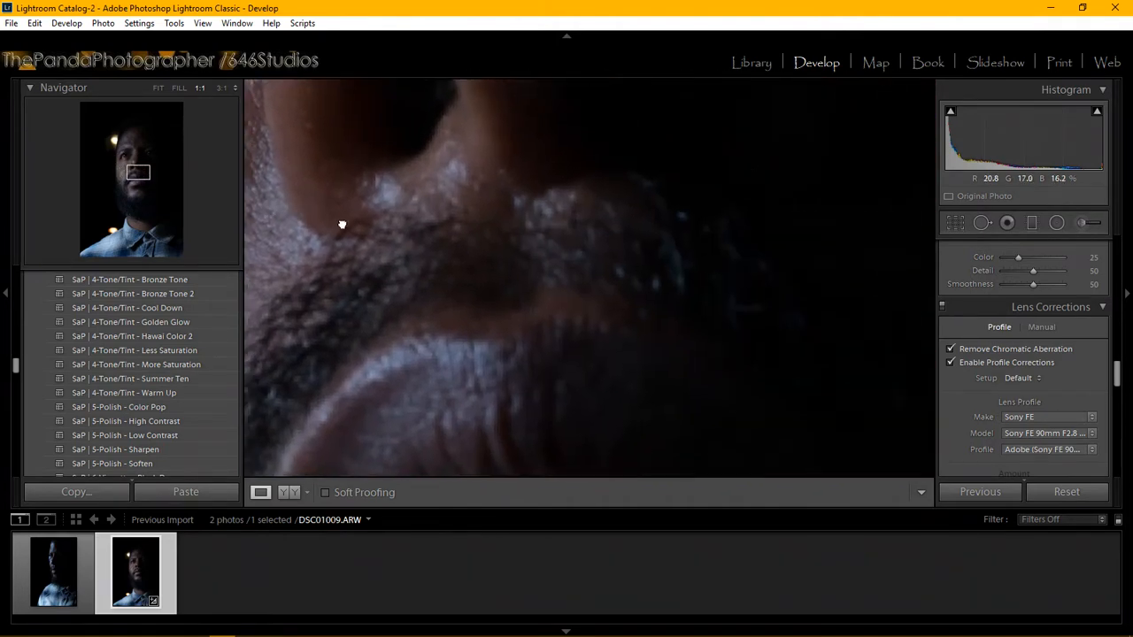
left_click(523, 204)
left_click(523, 204)
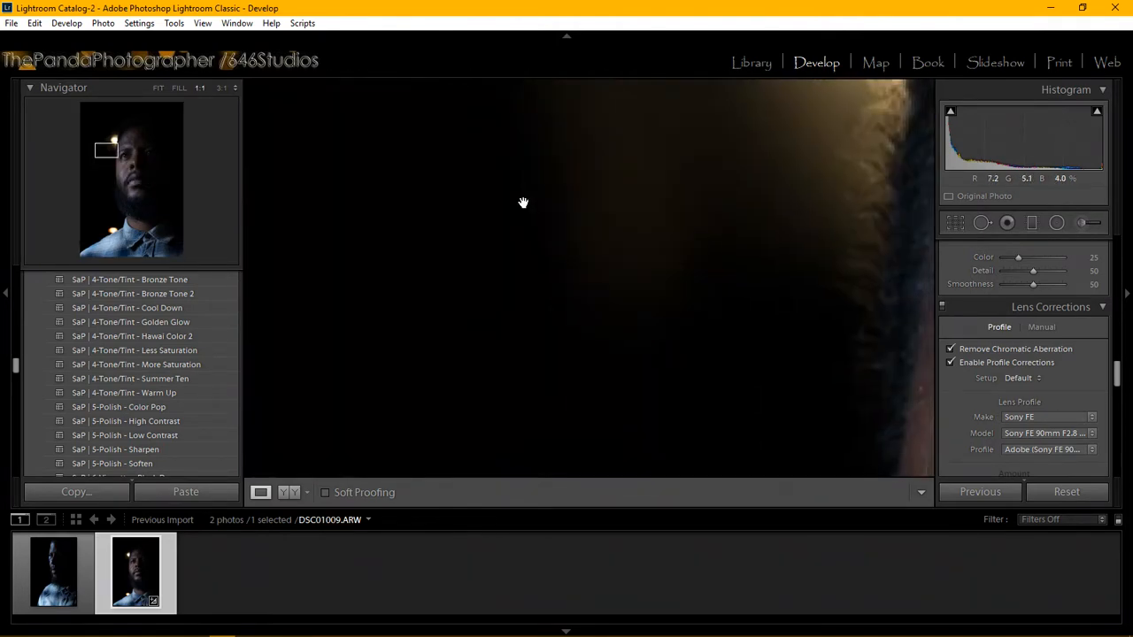
left_click(523, 204)
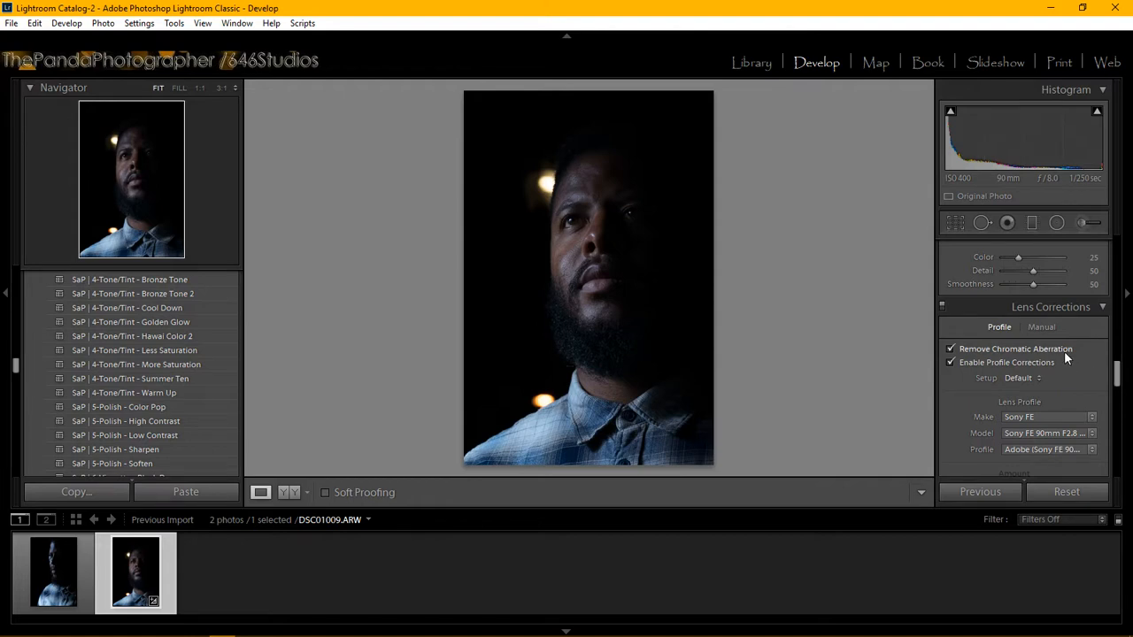
Pop out the live chat from the YouTube live dashboard in Chrome, move its window aside and return to Lightroom
mouse_move(299, 627)
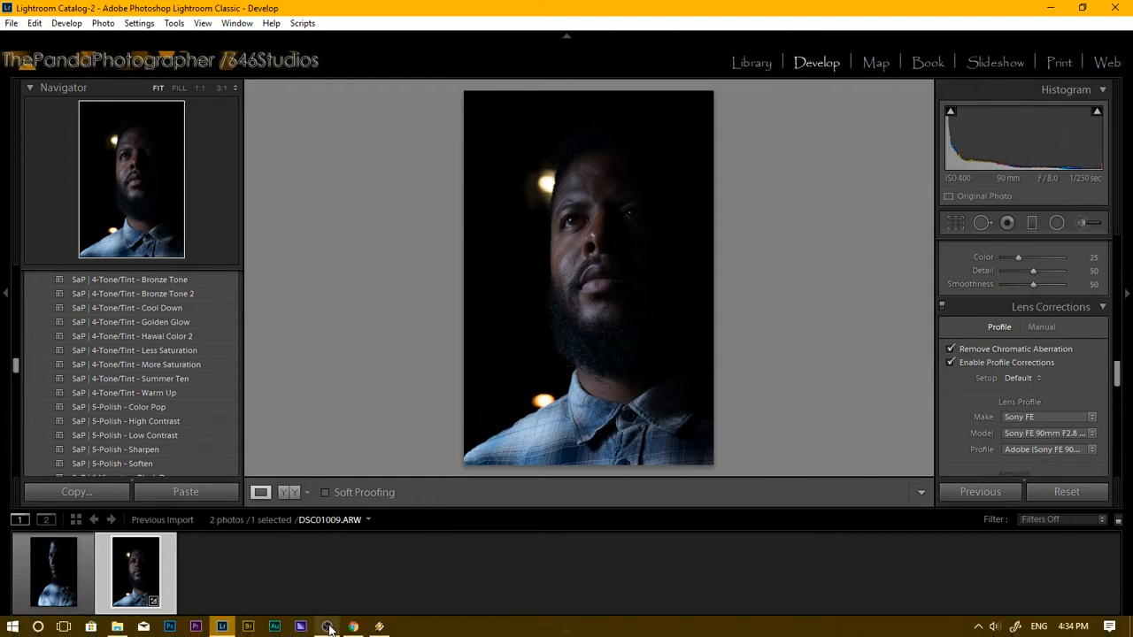
mouse_move(349, 628)
left_click(359, 535)
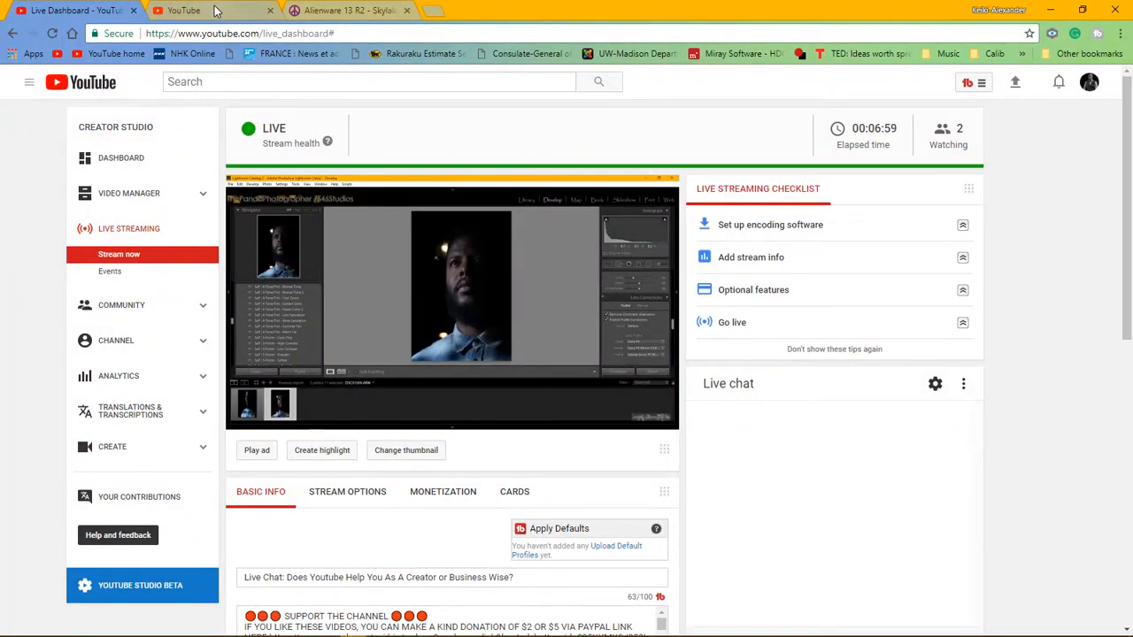
left_click(963, 383)
left_click(933, 487)
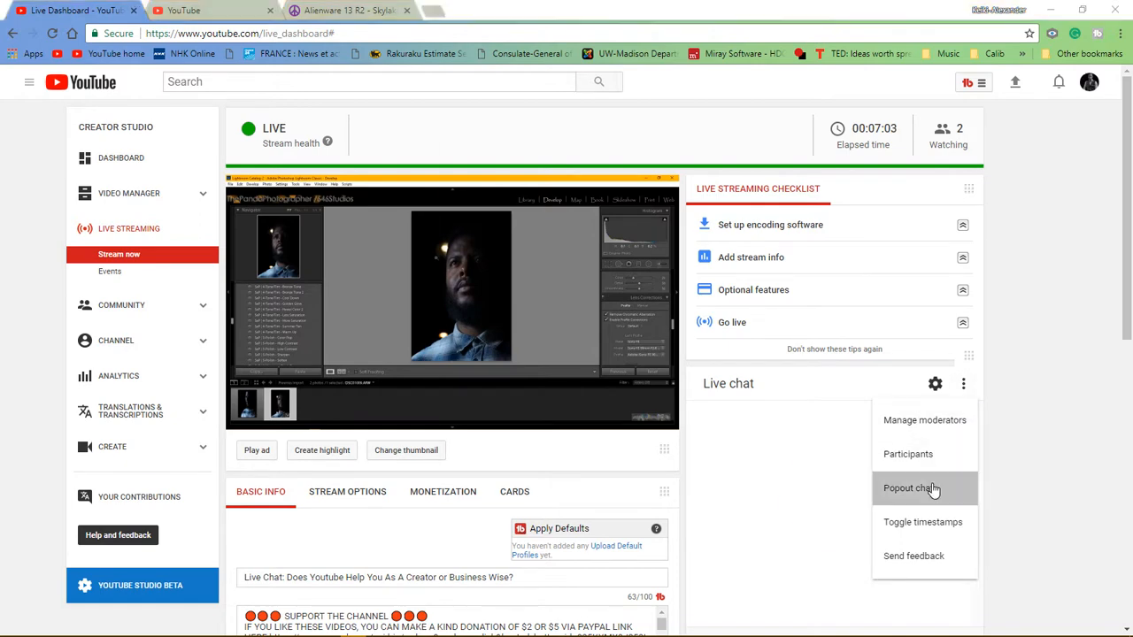
left_click(1049, 9)
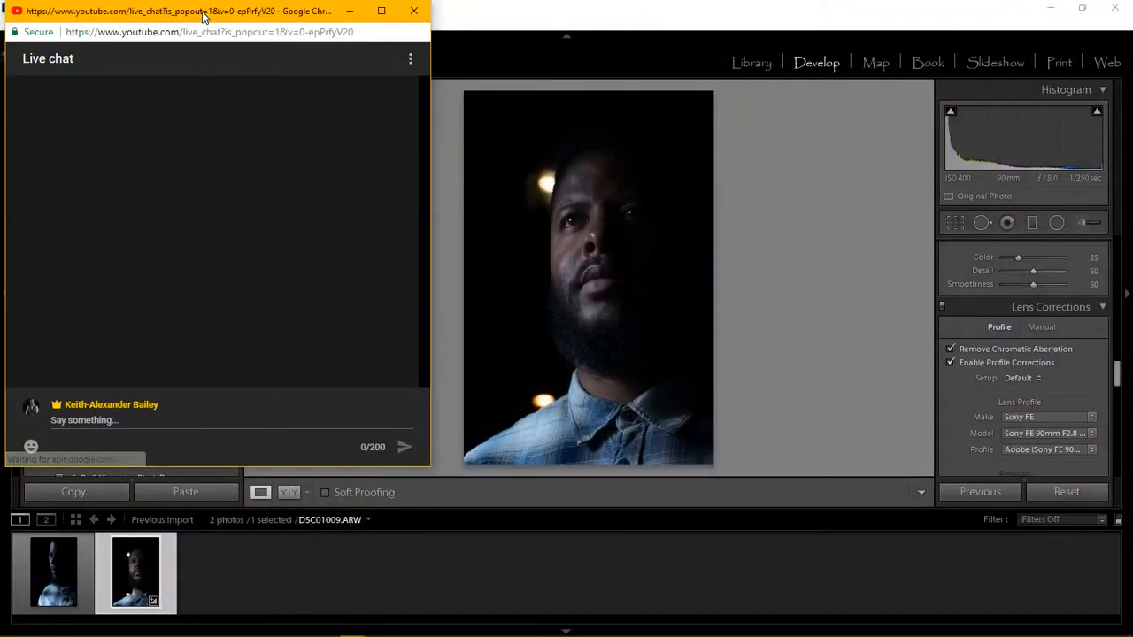
left_click_drag(201, 10, 902, 10)
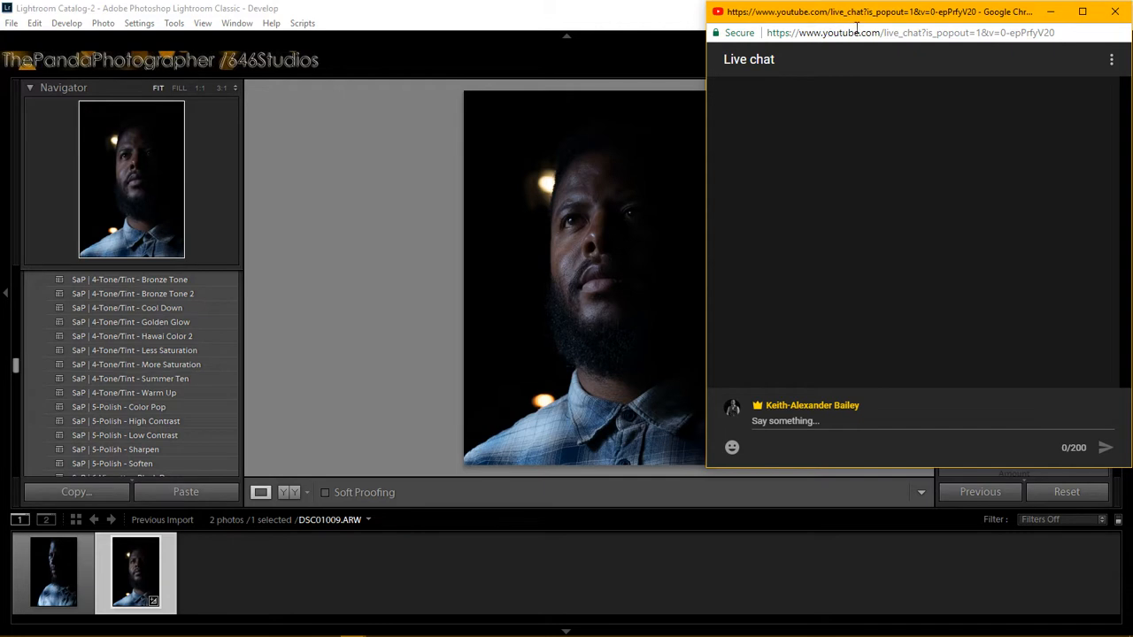
left_click(649, 27)
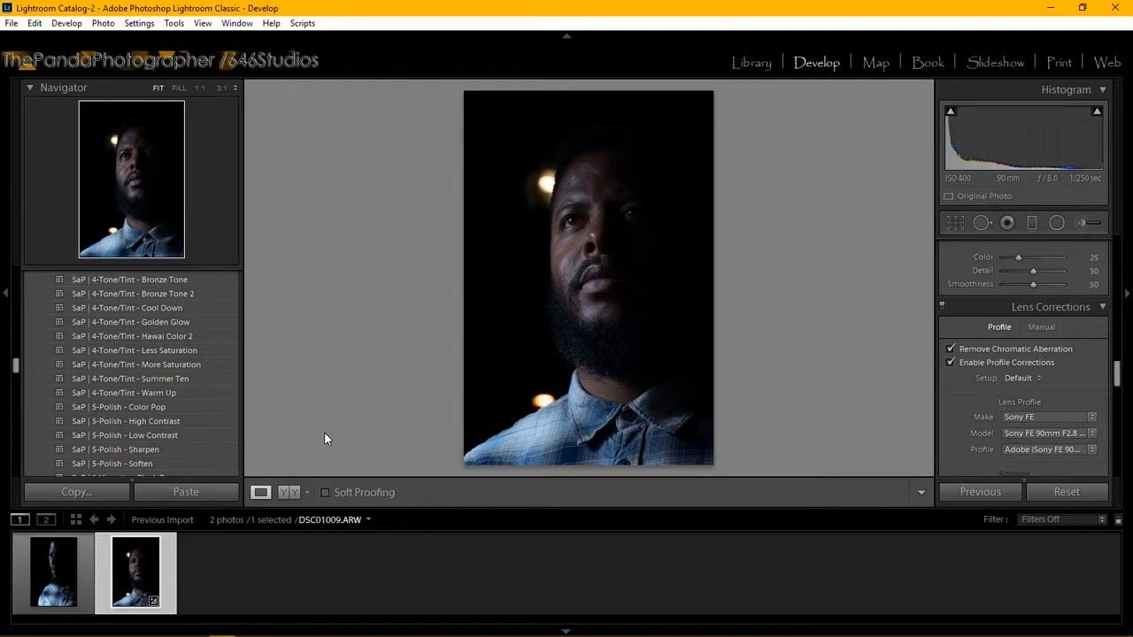
Try the All In One preset Catch Me If You Can from 646Studios A Pose Presets and replace it with Duo
scroll(171, 356, "up", 3)
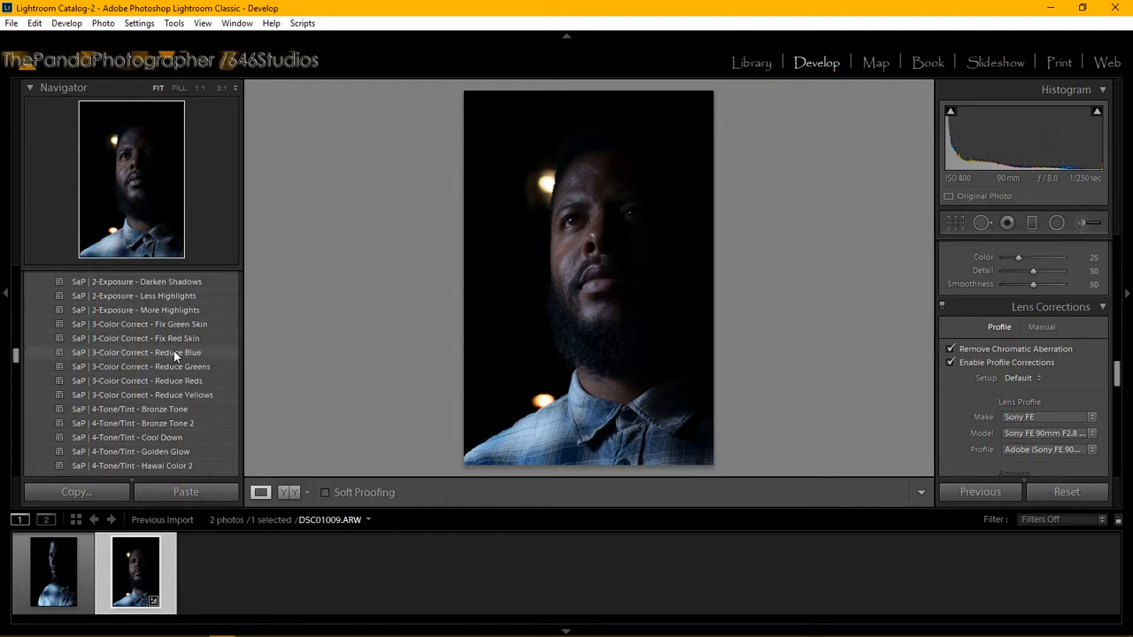
scroll(184, 331, "up", 8)
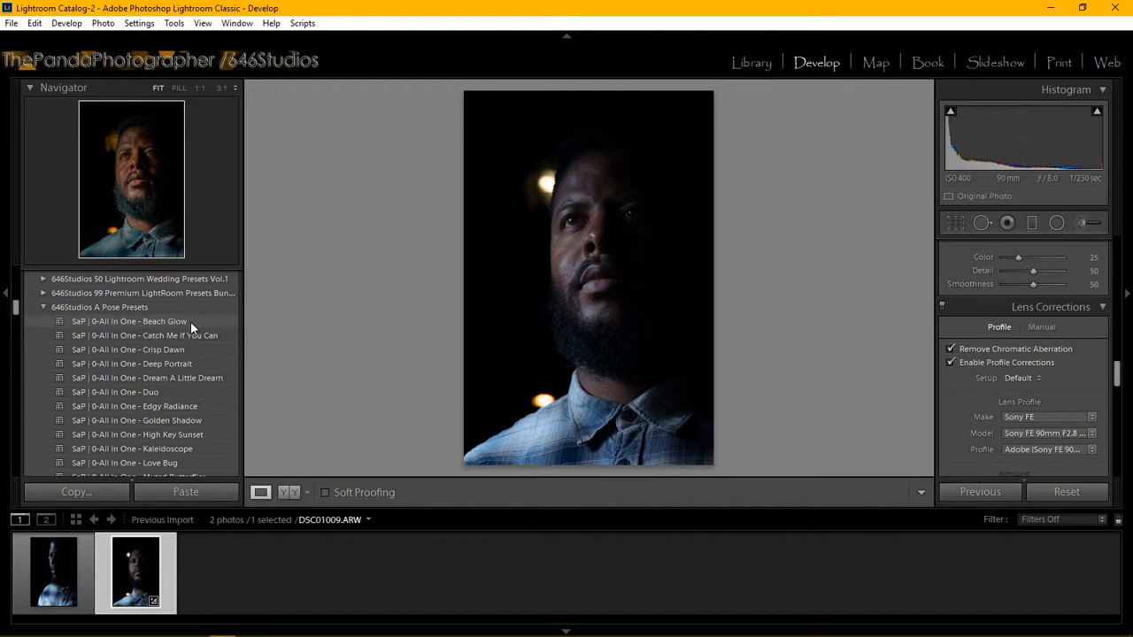
left_click(191, 334)
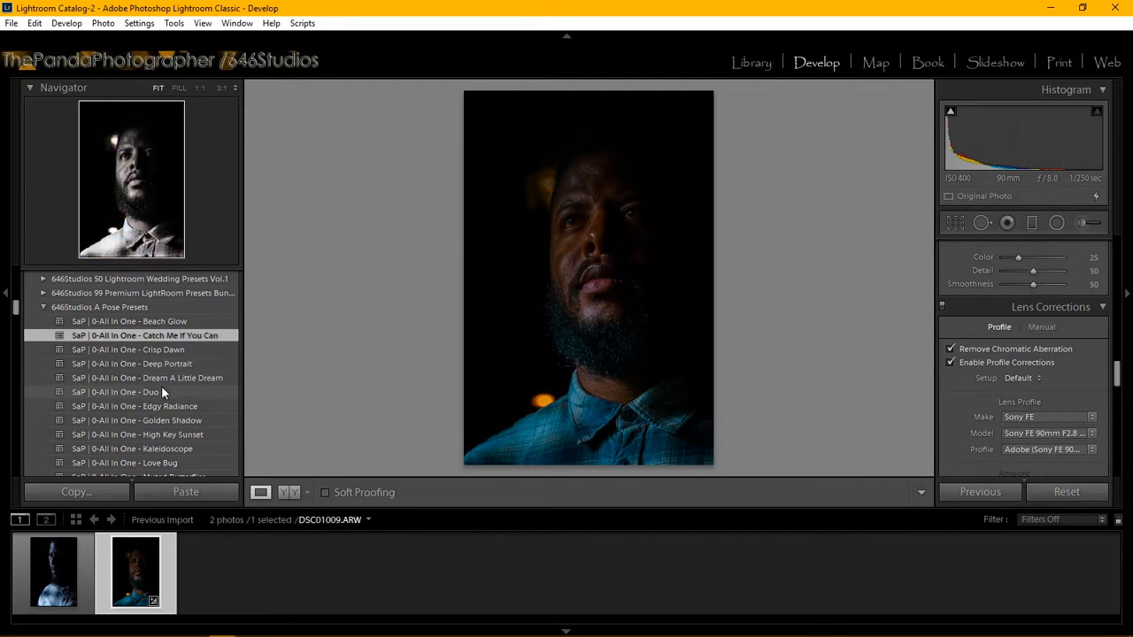
left_click(161, 388)
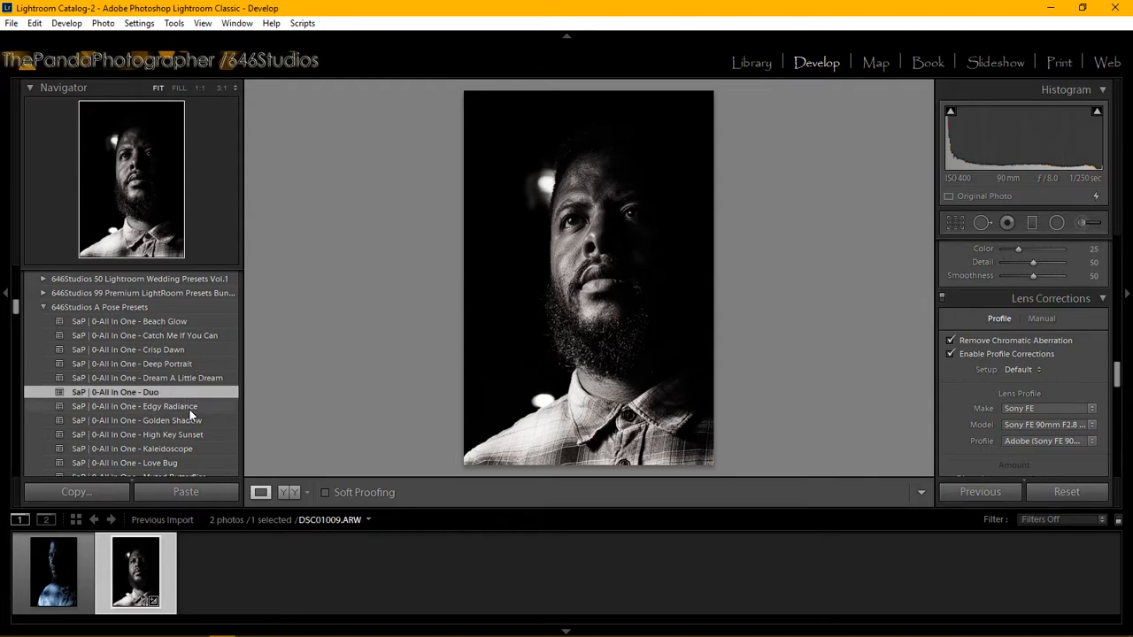
Preview the remaining All In One presets and the 1-Base presets in 646Studios A Pose Presets on the portrait
scroll(188, 402, "down", 2)
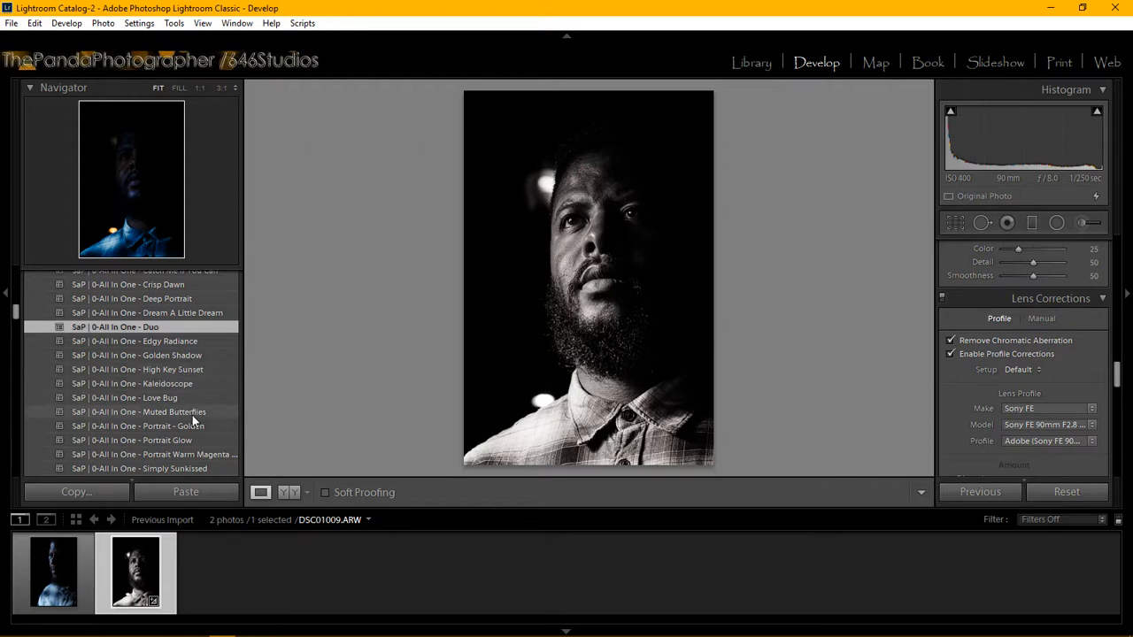
scroll(193, 418, "down", 2)
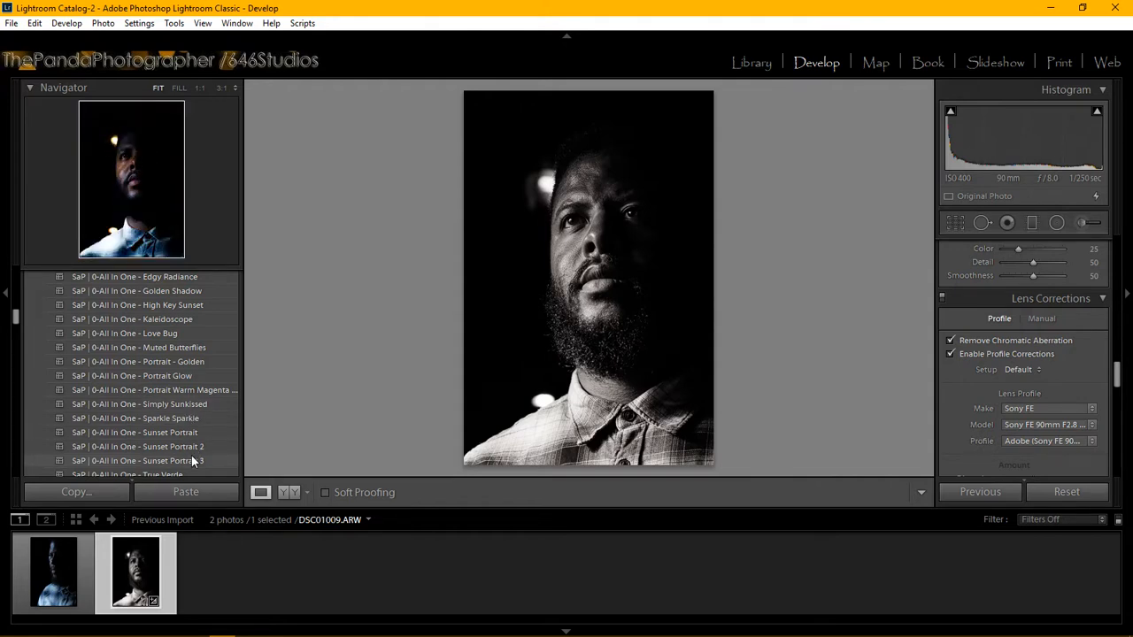
scroll(192, 455, "down", 2)
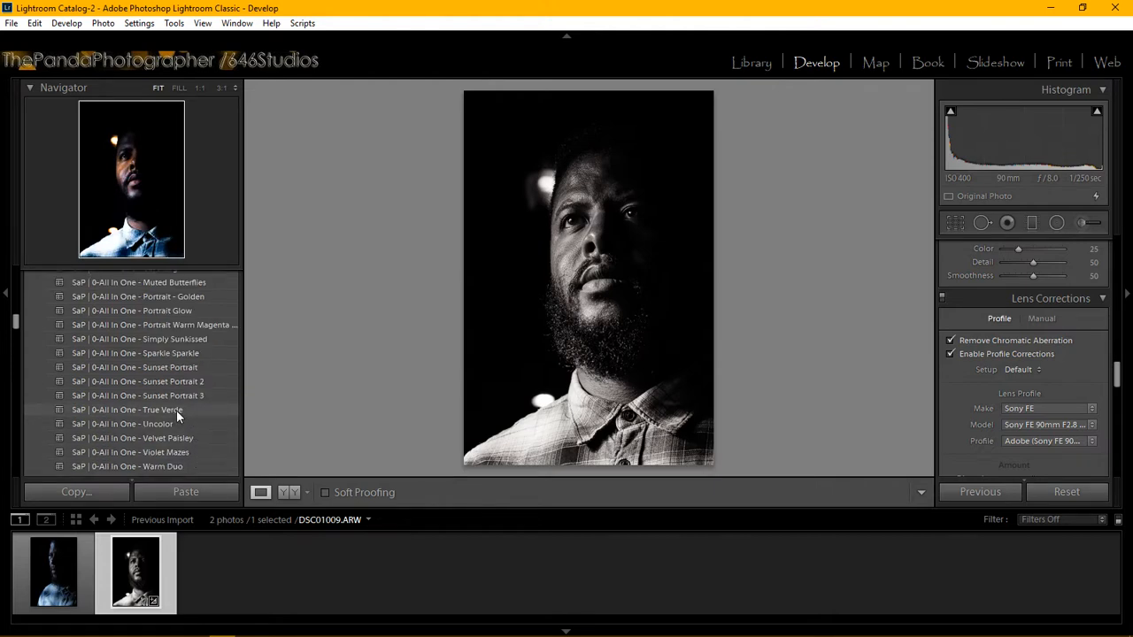
scroll(188, 394, "up", 2)
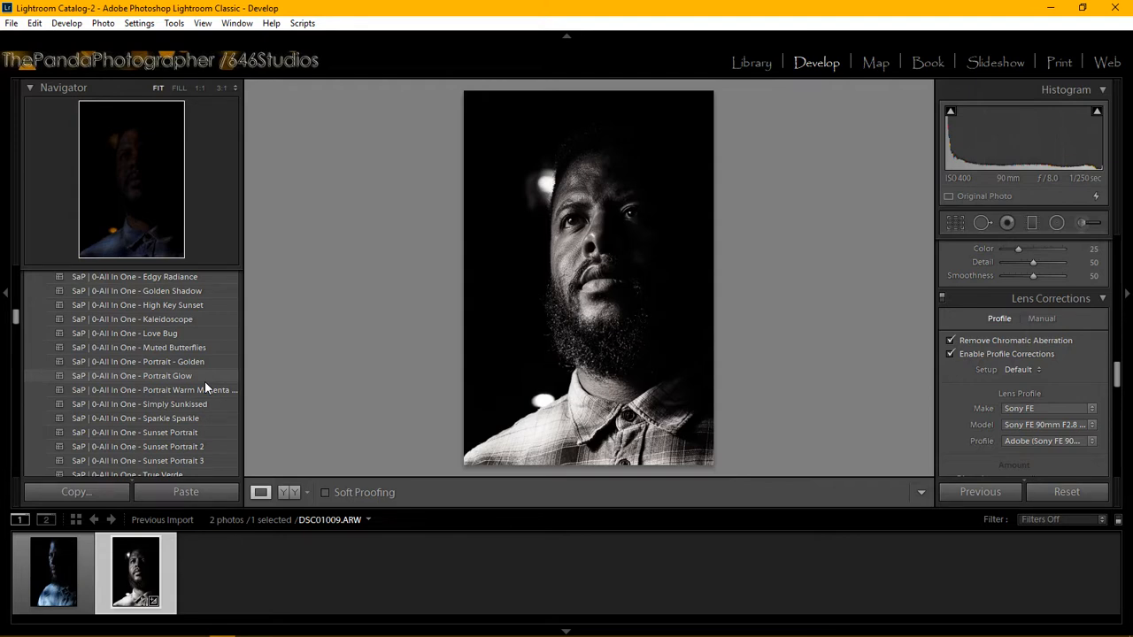
scroll(204, 381, "down", 3)
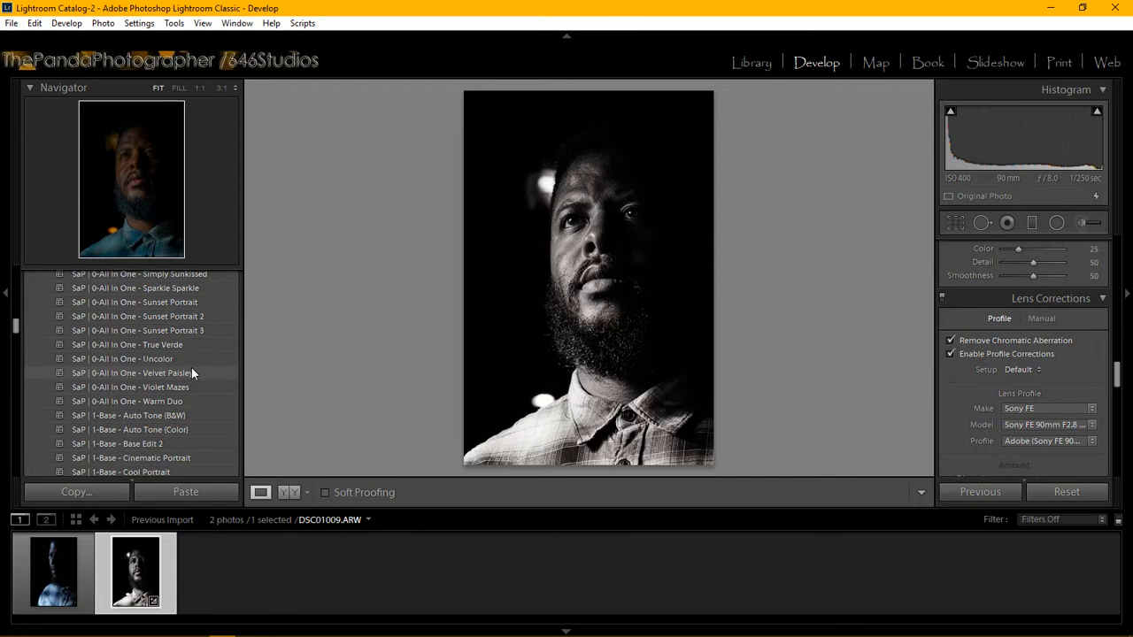
scroll(191, 367, "down", 3)
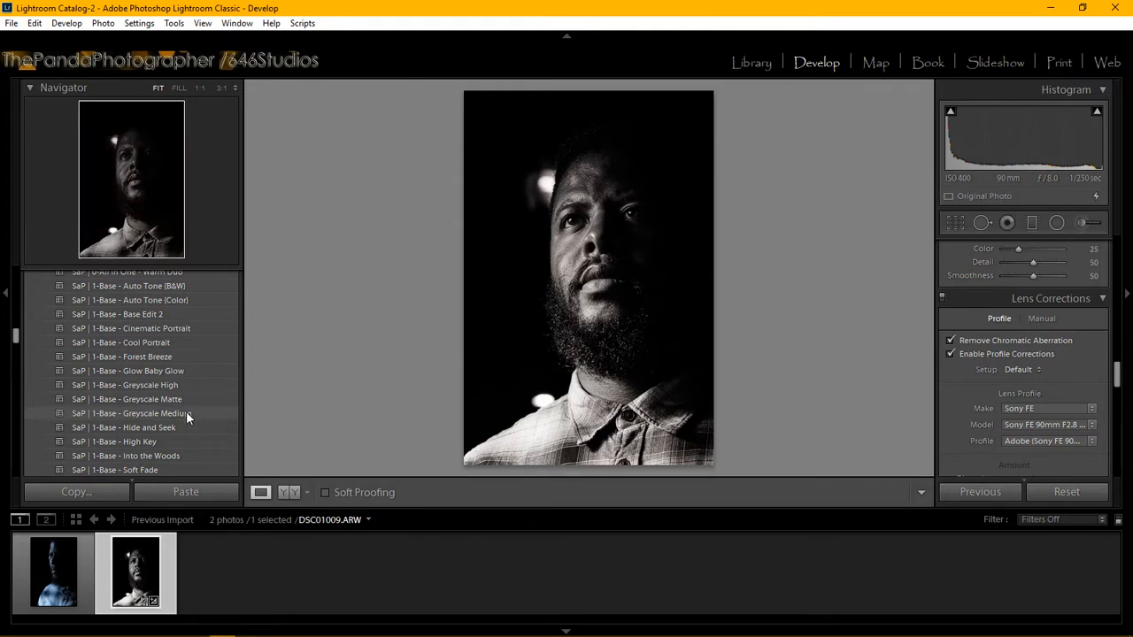
scroll(186, 410, "down", 2)
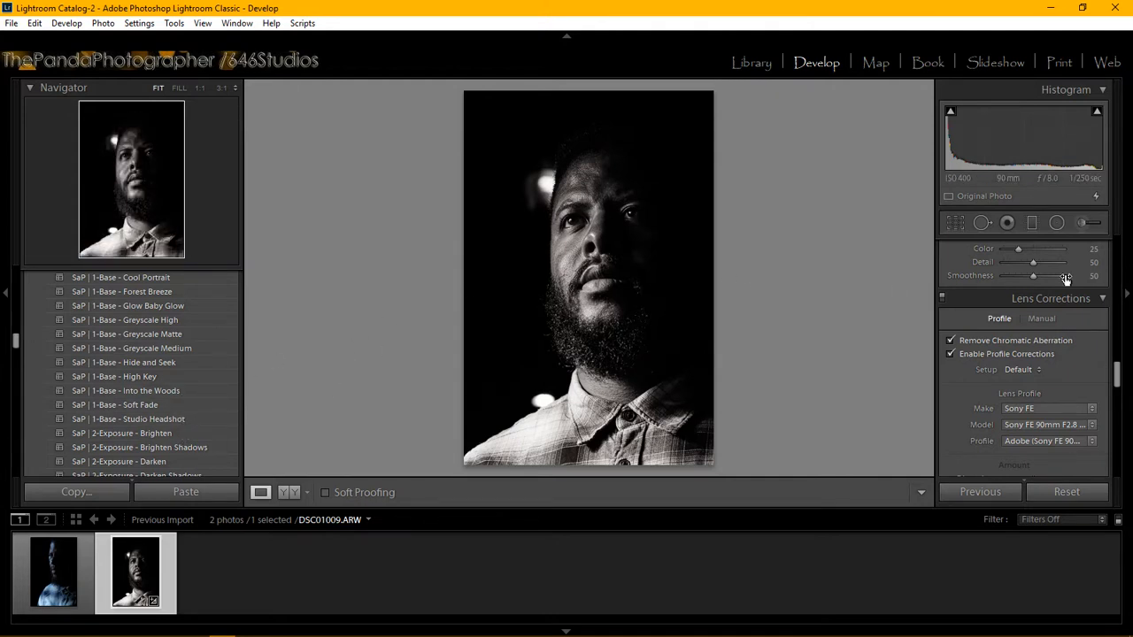
Replace the Duo look with the previous photo's settings, and turn Remove Chromatic Aberration and Enable Profile Corrections back on
left_click(1004, 493)
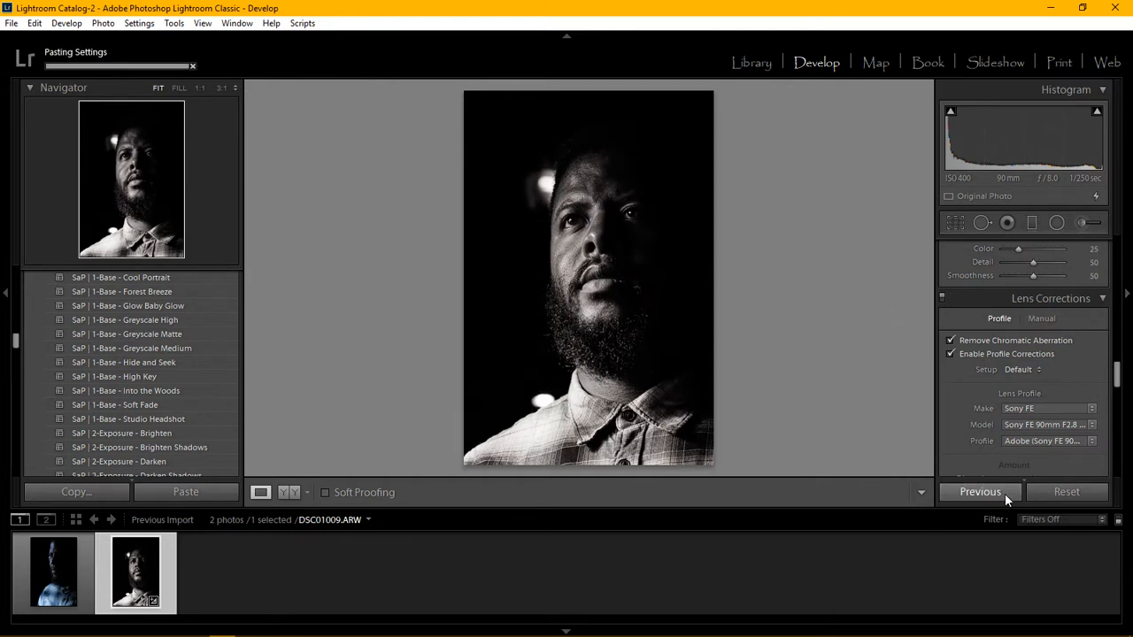
left_click(957, 348)
left_click(956, 362)
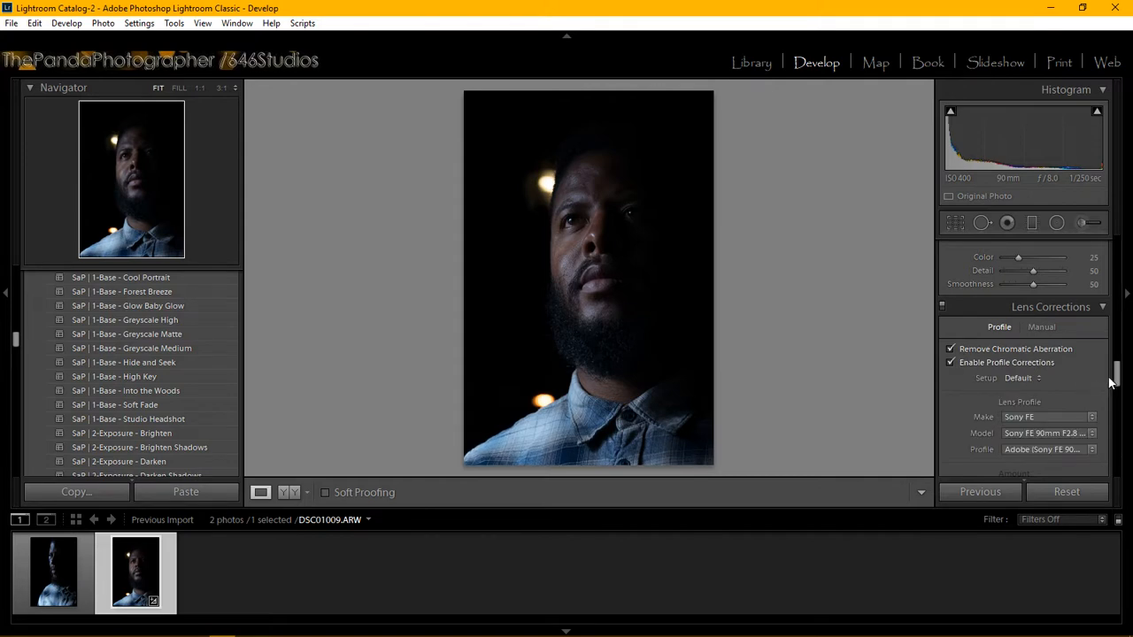
Set the Camera Calibration profile to Camera Standard
left_click_drag(1117, 376, 1117, 462)
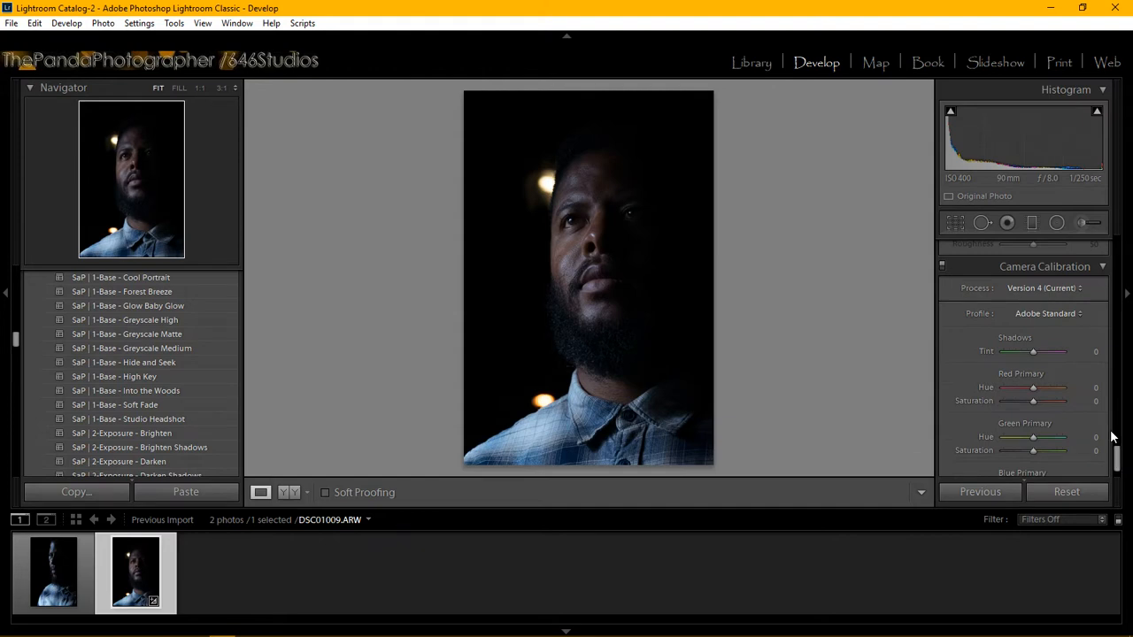
left_click(1072, 314)
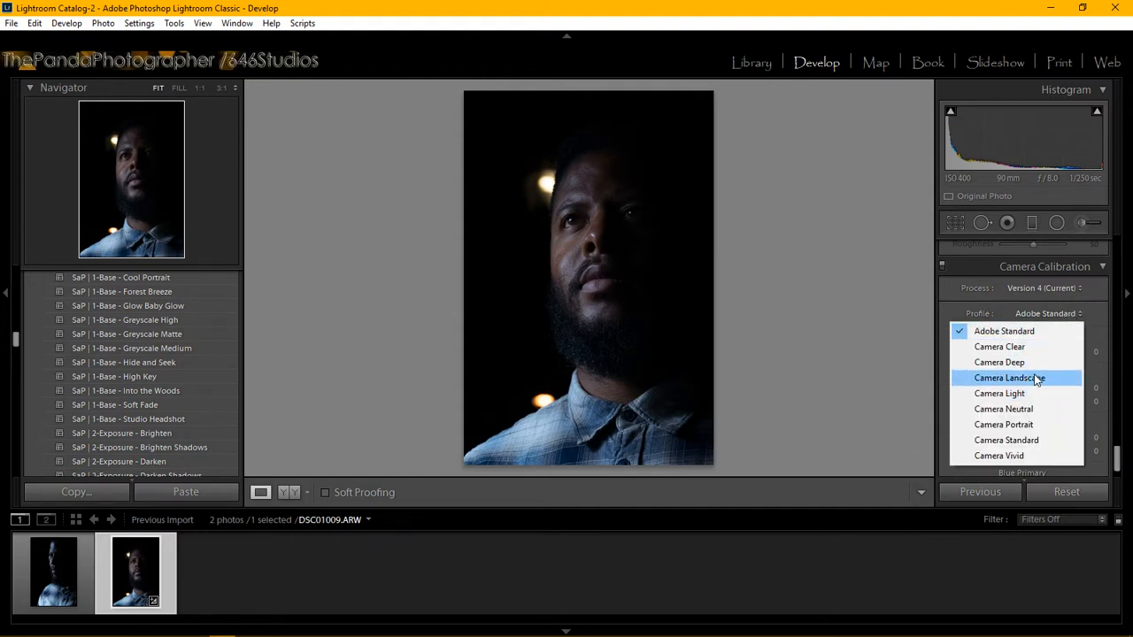
left_click(1045, 440)
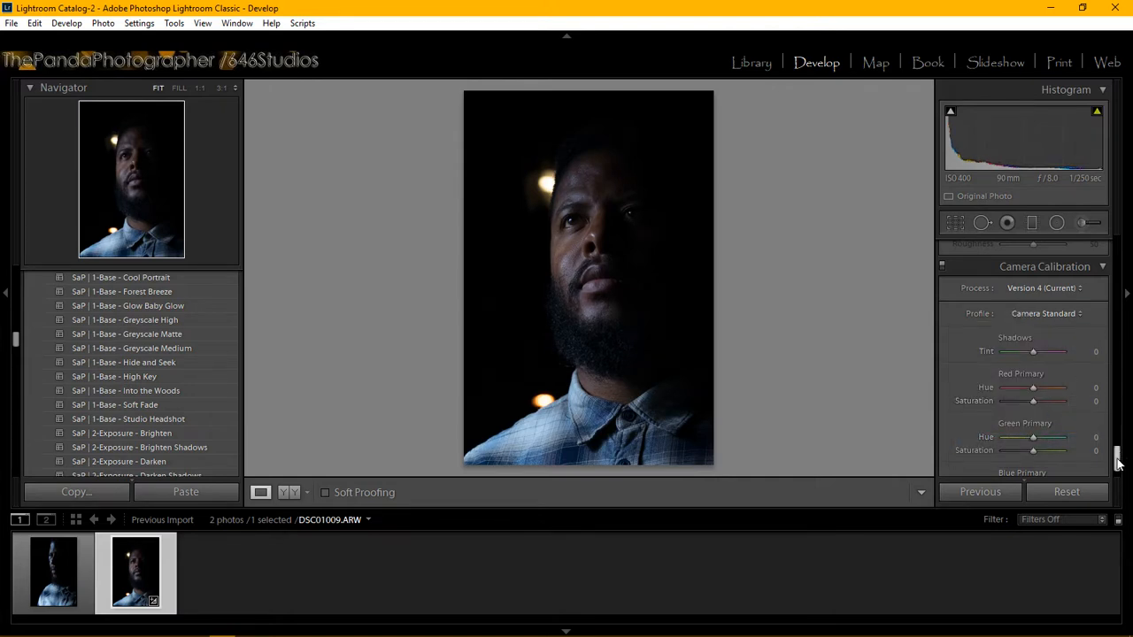
Adjust the portrait's basic tone to Exposure +0.95, Contrast +19, Highlights -10 and Shadows +40
scroll(1120, 447, "up", 5)
left_click_drag(1117, 440, 1117, 348)
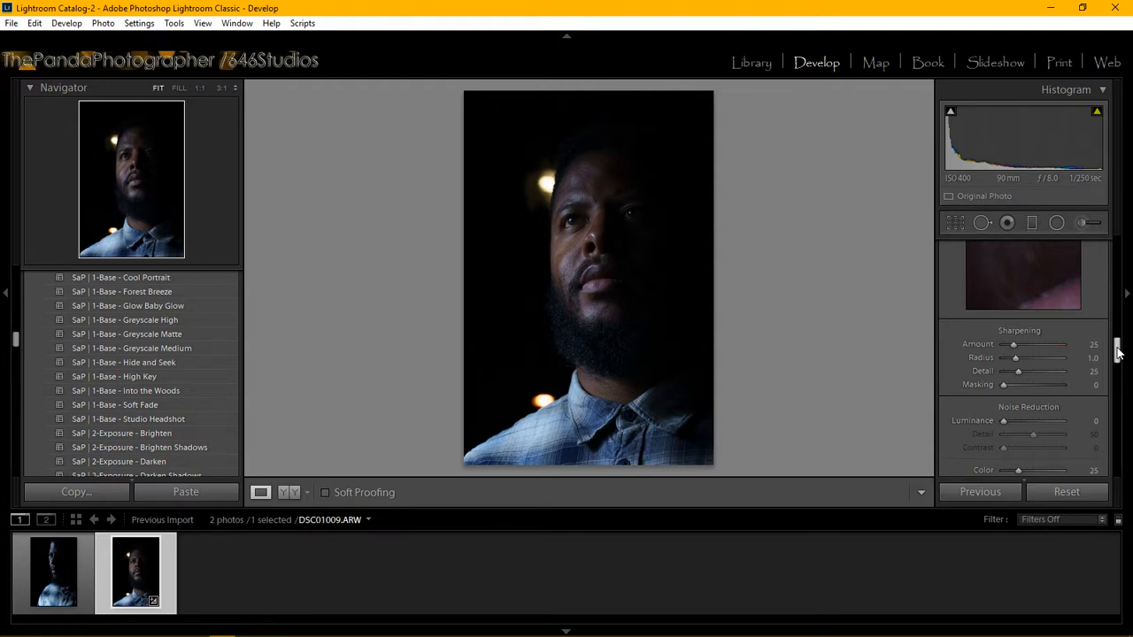
left_click_drag(1117, 352, 1130, 249)
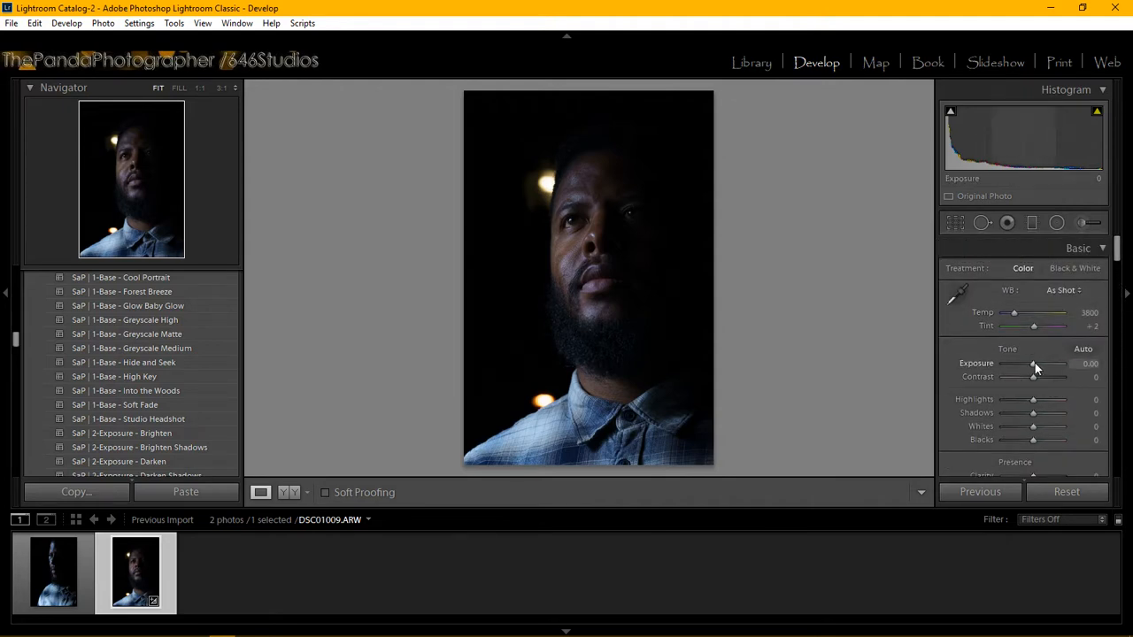
left_click_drag(1035, 364, 1040, 363)
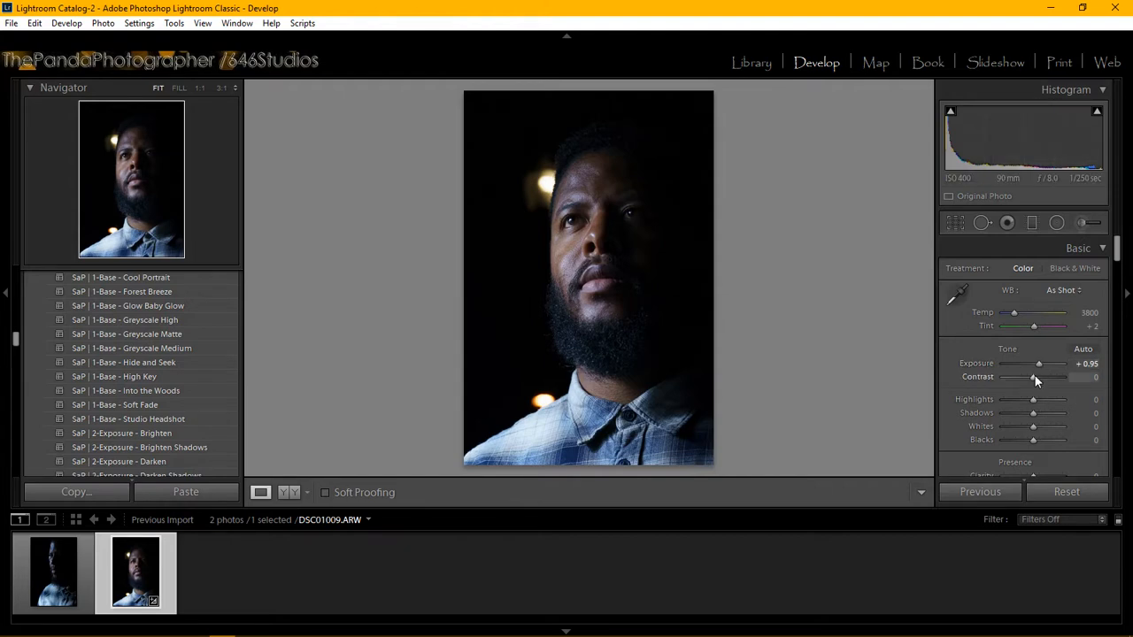
left_click_drag(1034, 377, 1040, 377)
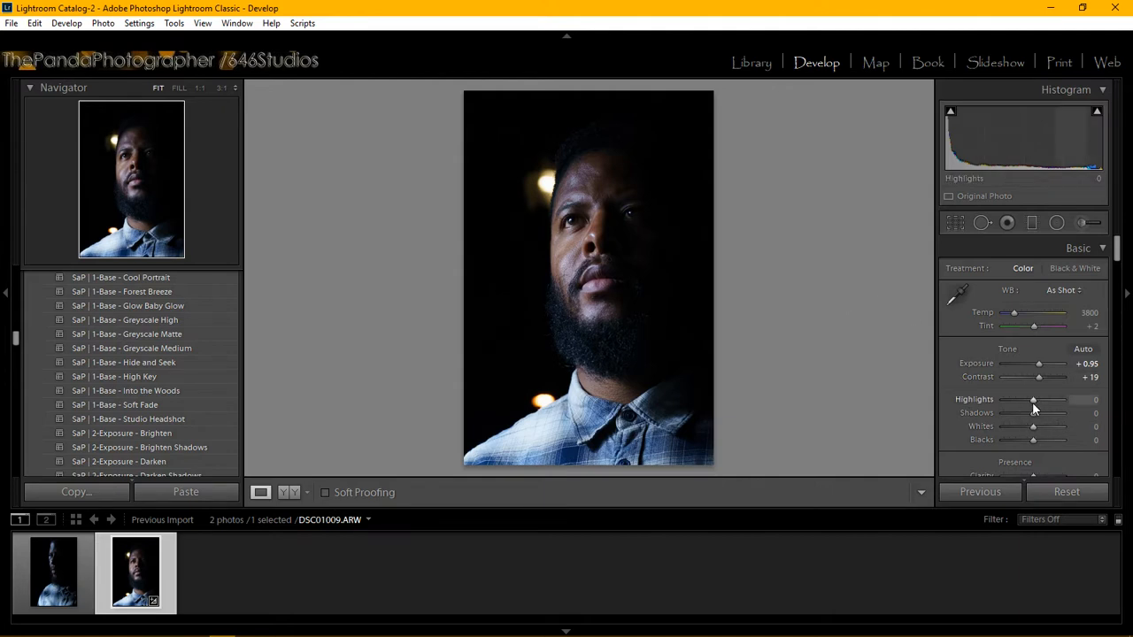
mouse_move(1032, 401)
left_mouse_down()
mouse_move(1049, 400)
mouse_move(1030, 403)
left_mouse_up()
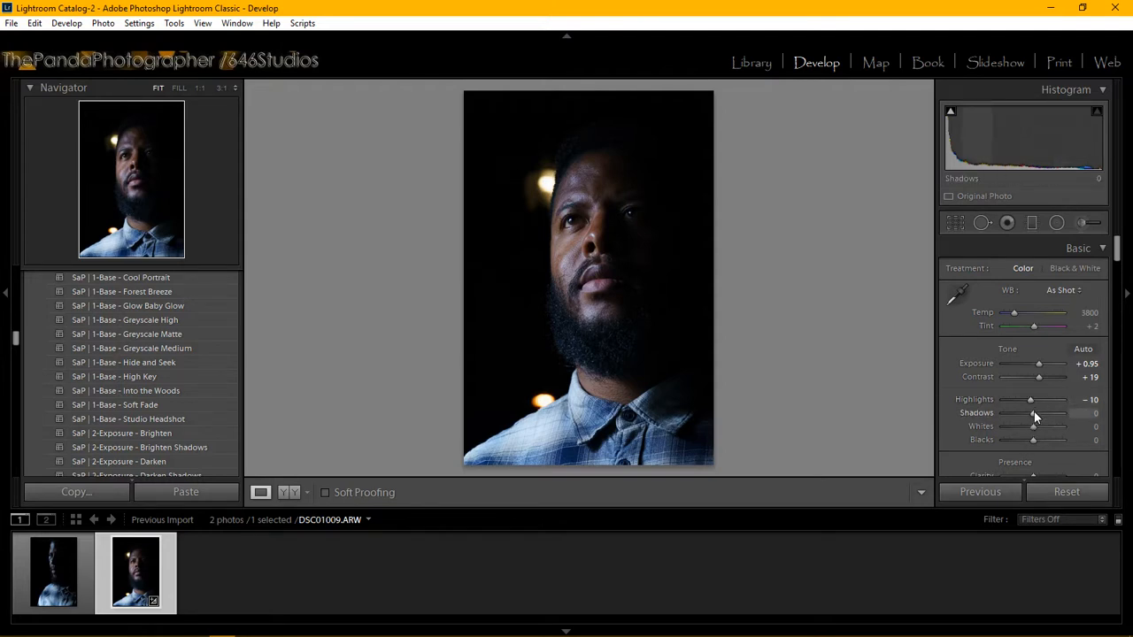
left_click_drag(1034, 413, 1046, 416)
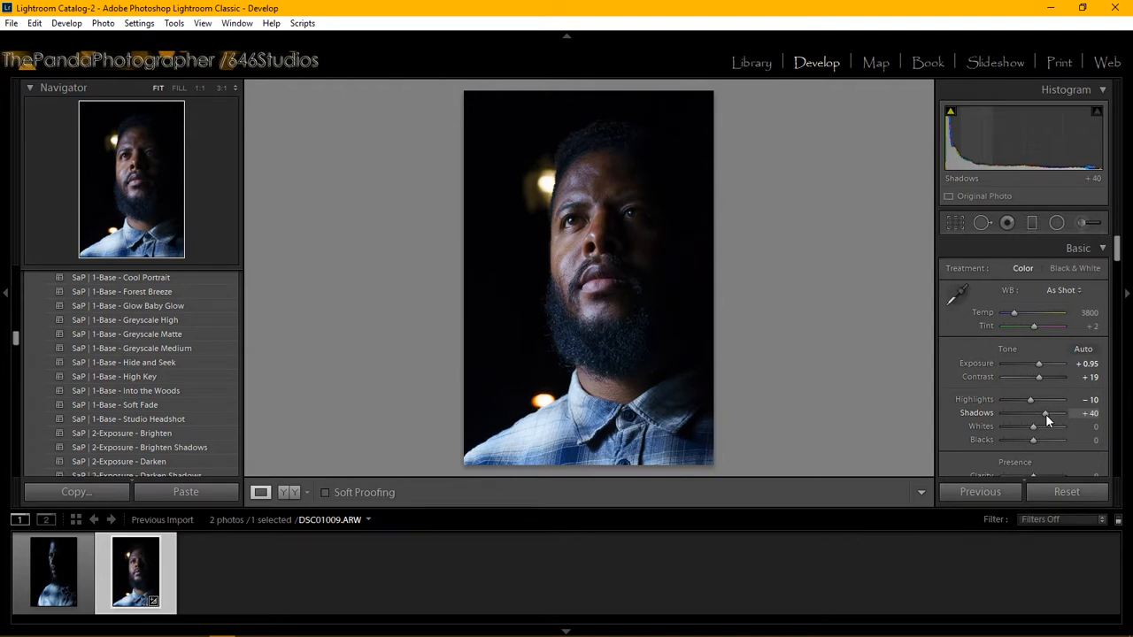
Inspect the portrait's eye, cheek, mouth and beard at 1:1, and return to the full-image view
left_click(568, 226)
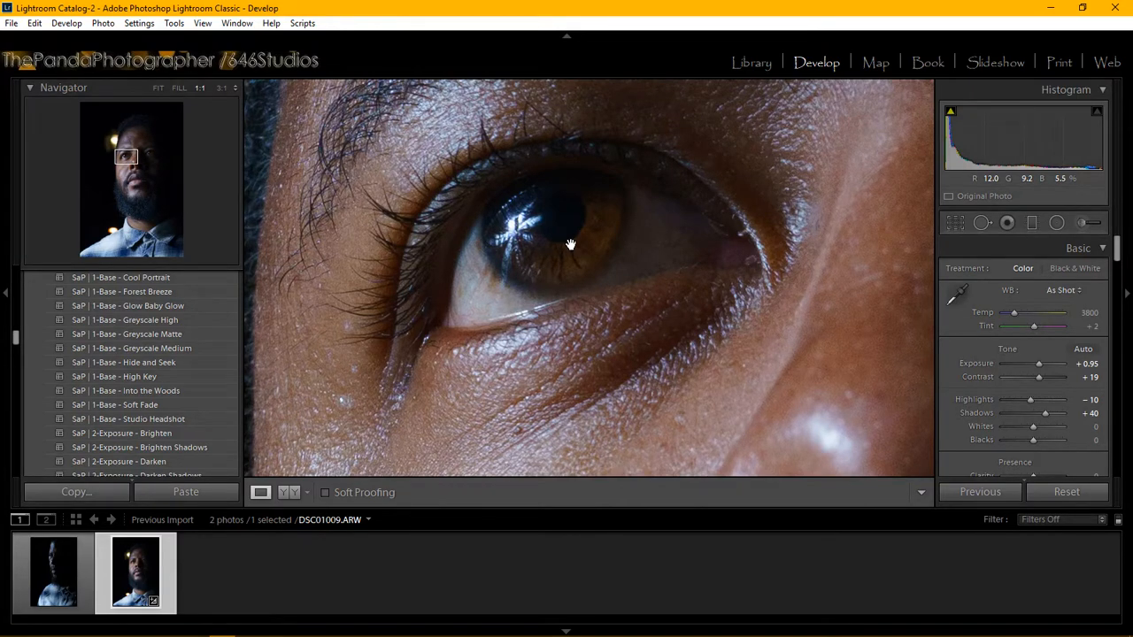
left_click_drag(602, 245, 546, 224)
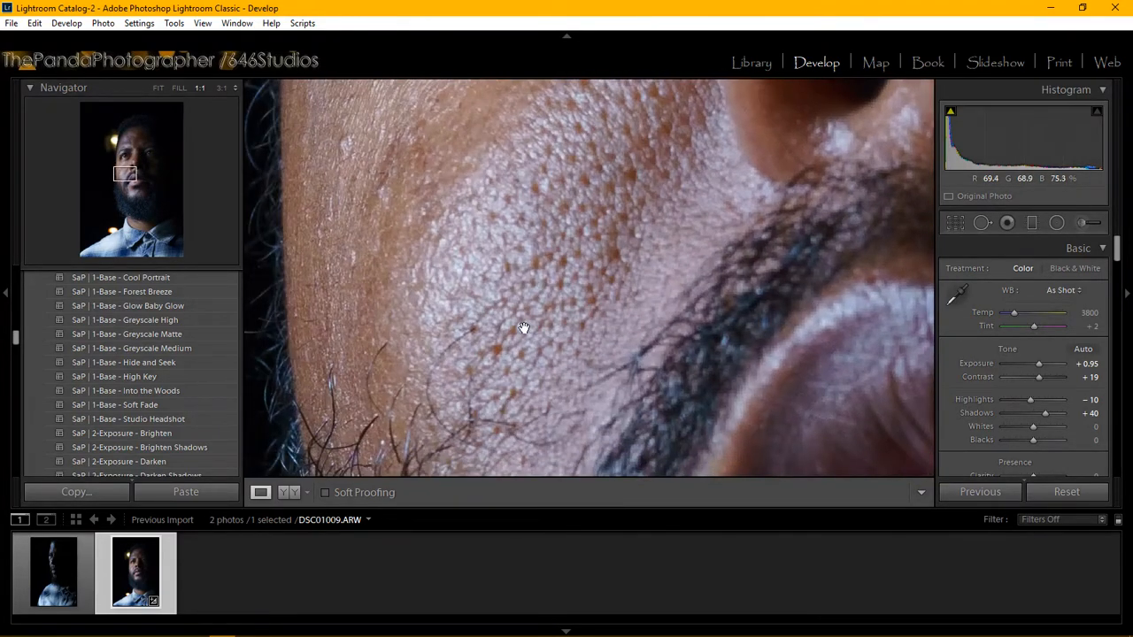
left_click_drag(524, 329, 569, 68)
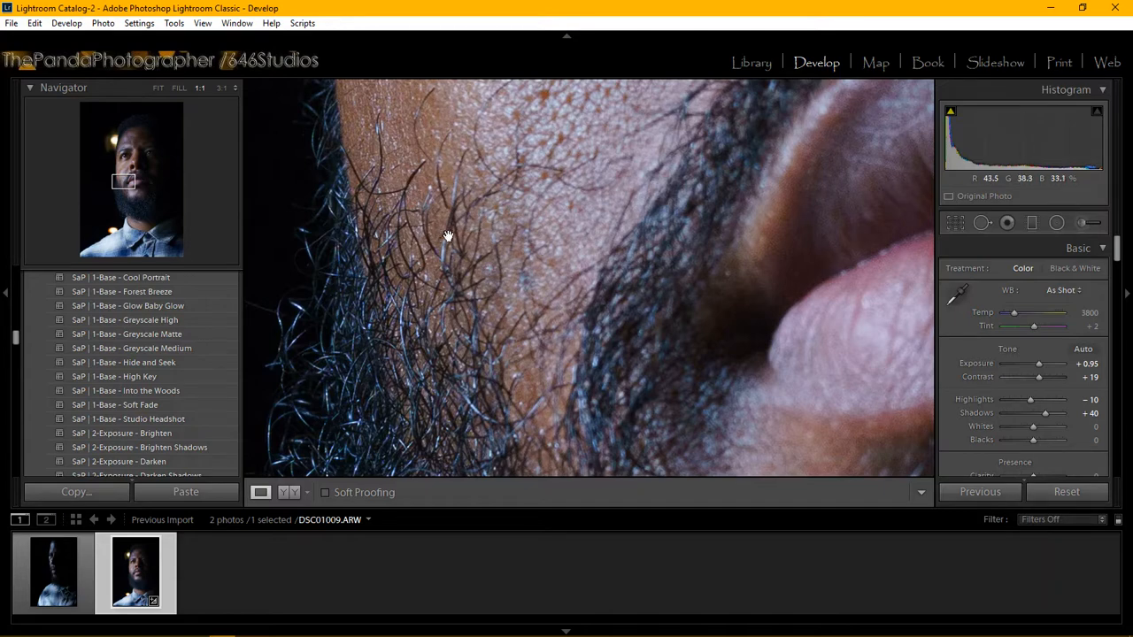
left_click_drag(445, 235, 437, 188)
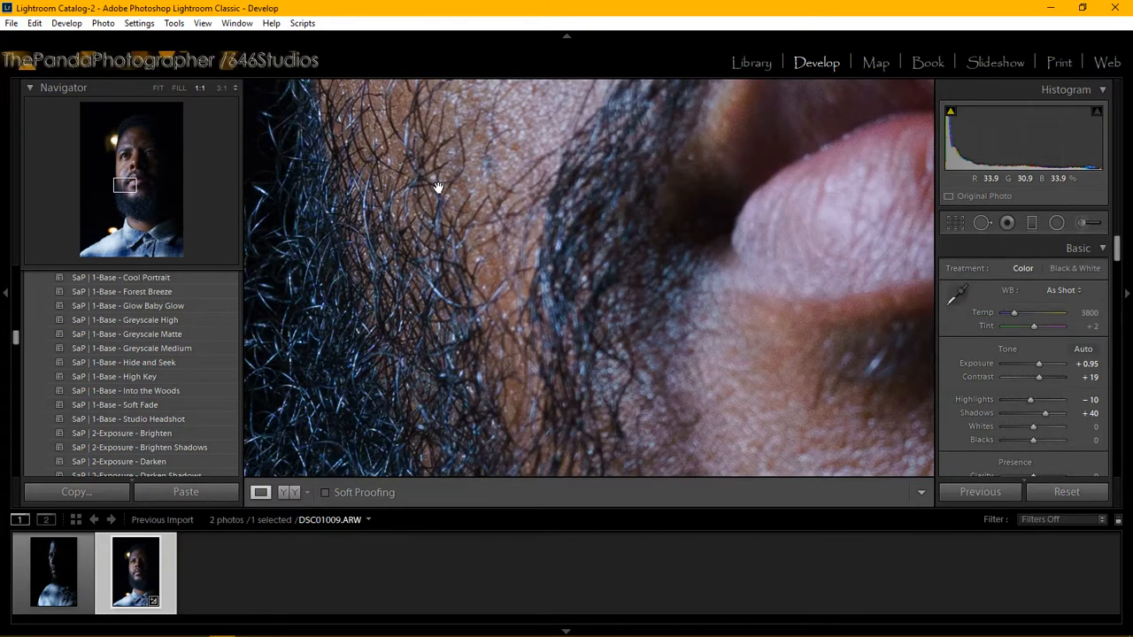
scroll(443, 189, "down", 3)
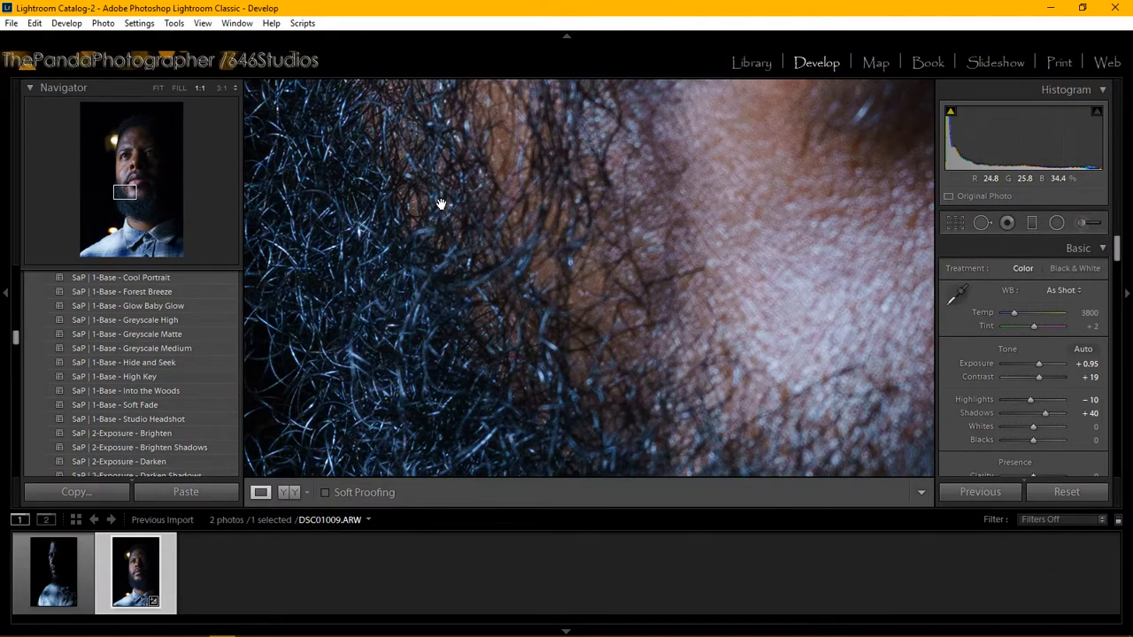
left_click(442, 203)
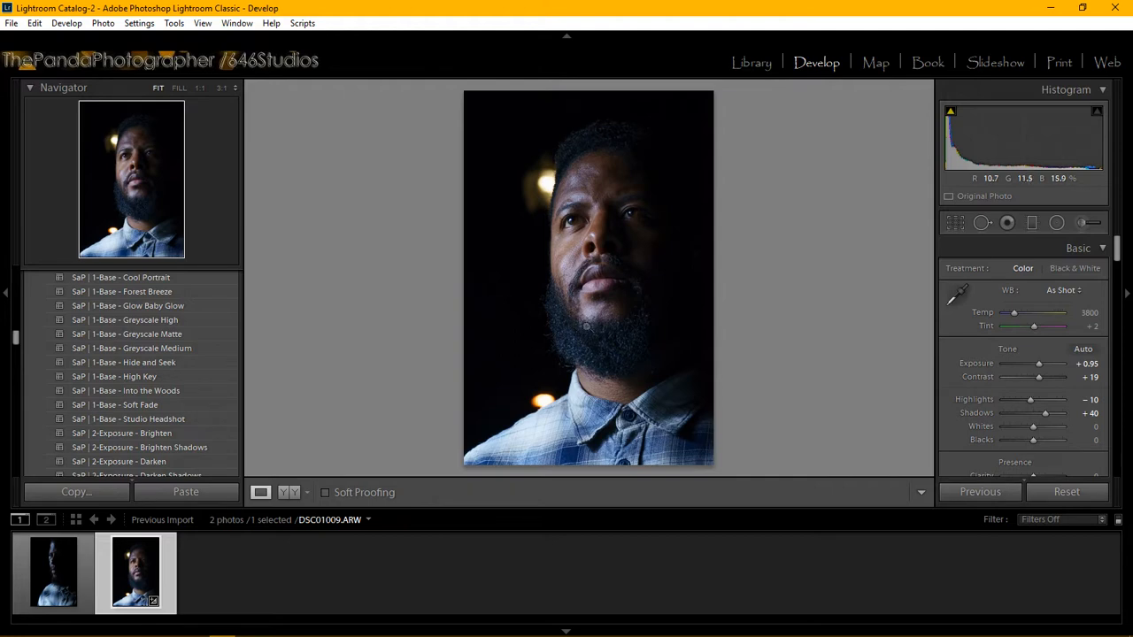
Check the popped-out YouTube live chat in Chrome, lower the system volume and return to Lightroom
mouse_move(327, 630)
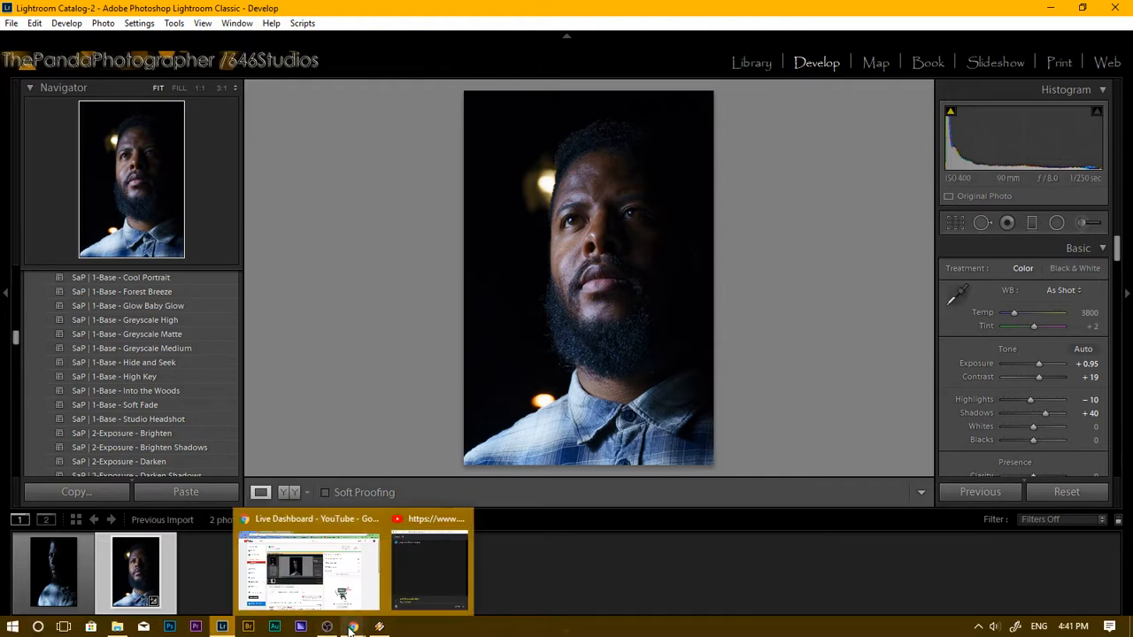
left_click(426, 569)
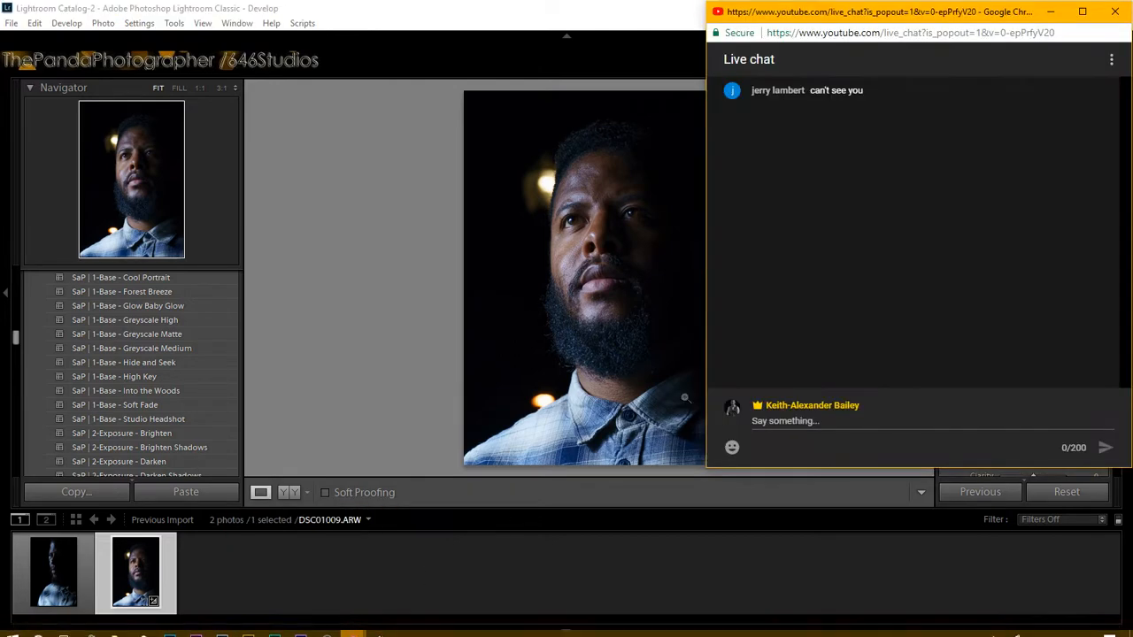
left_click(801, 421)
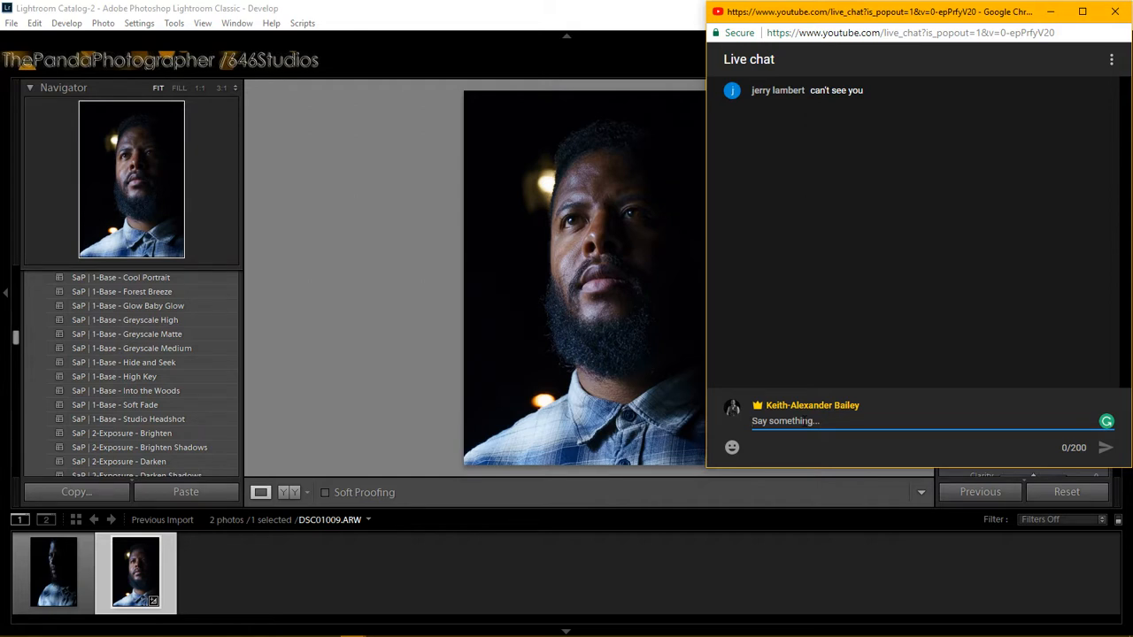
mouse_move(401, 634)
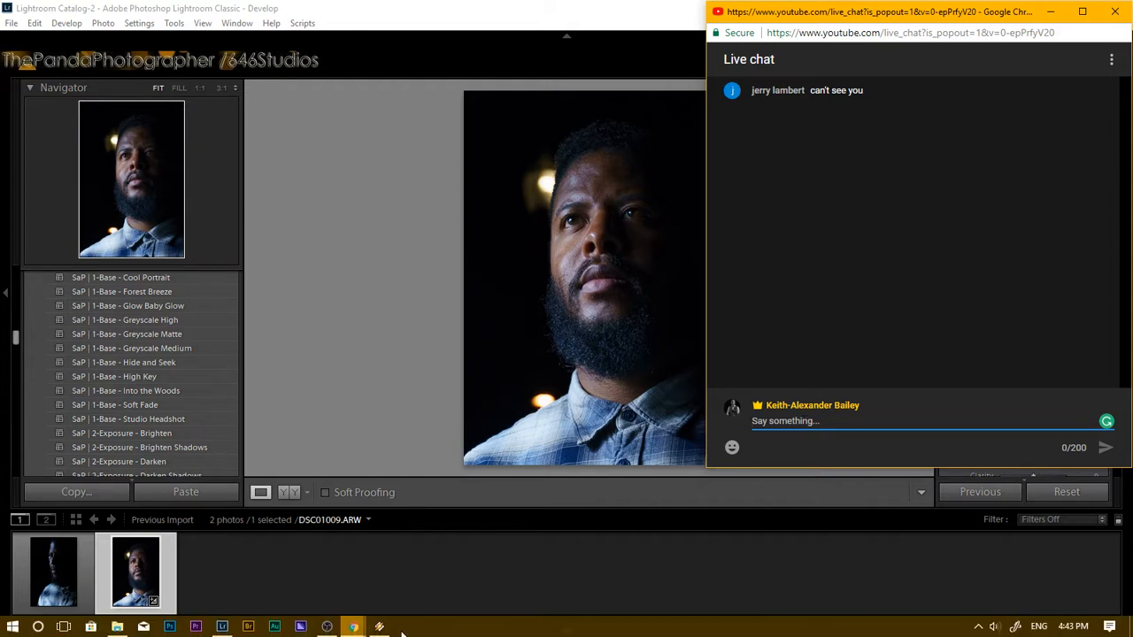
key("XF86AudioLowerVolume")
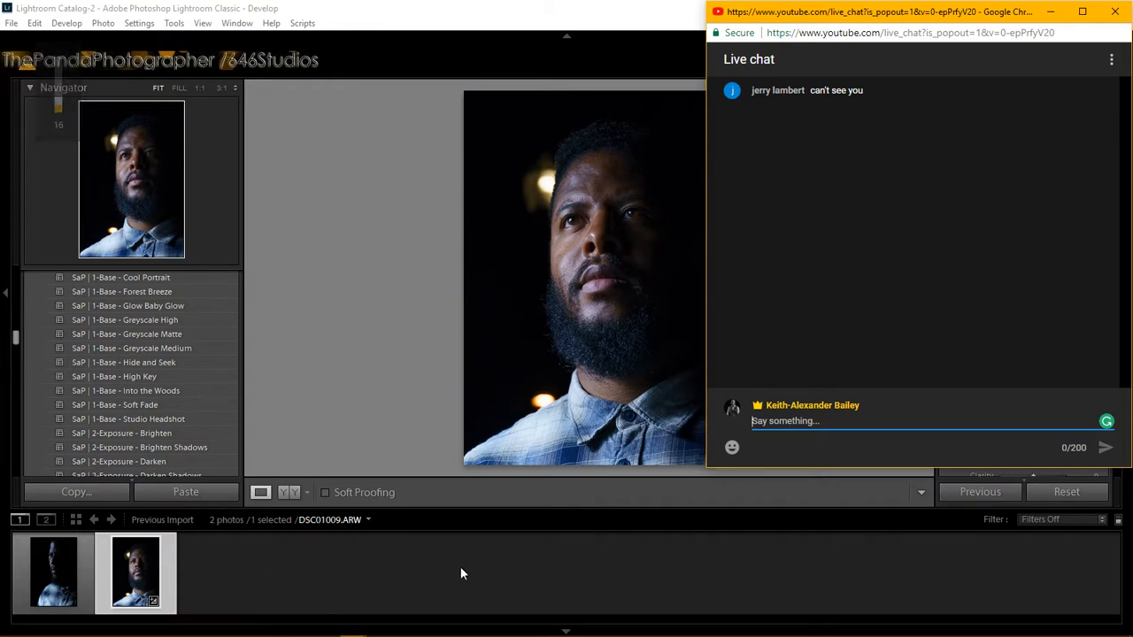
left_click(348, 406)
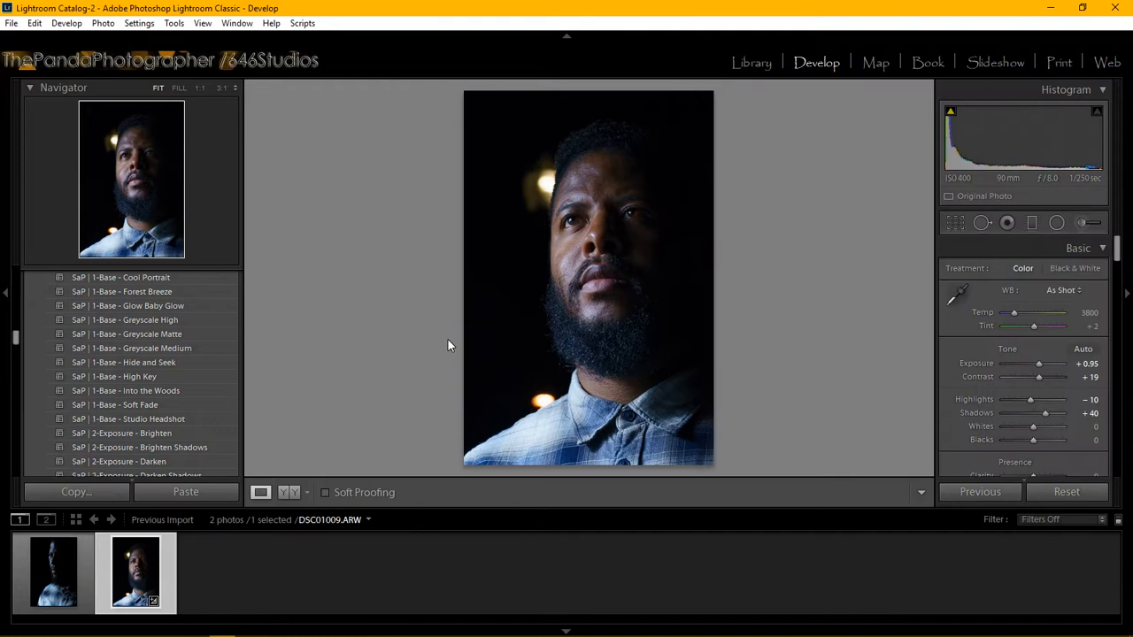
Apply the 4-Tone/Tint preset Golden Glow from 646Studios A Pose Presets, with the cheek and nose shown at 1:1
left_click(574, 225)
left_click_drag(519, 239, 384, 351)
left_click_drag(589, 233, 492, 115)
left_click_drag(505, 346, 624, 177)
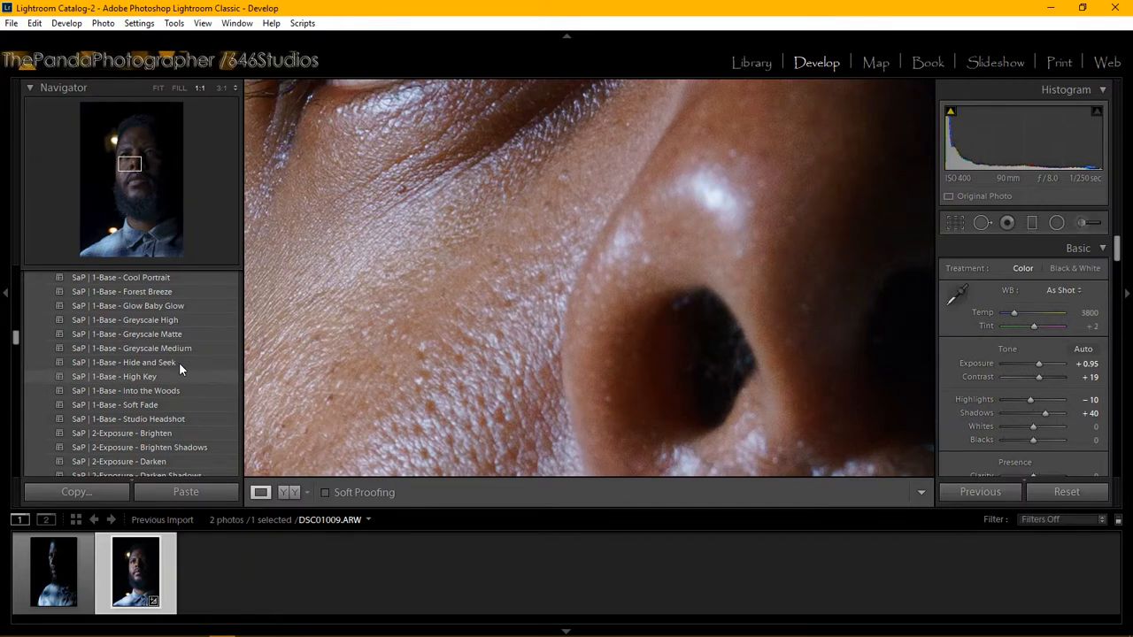
scroll(148, 408, "down", 15)
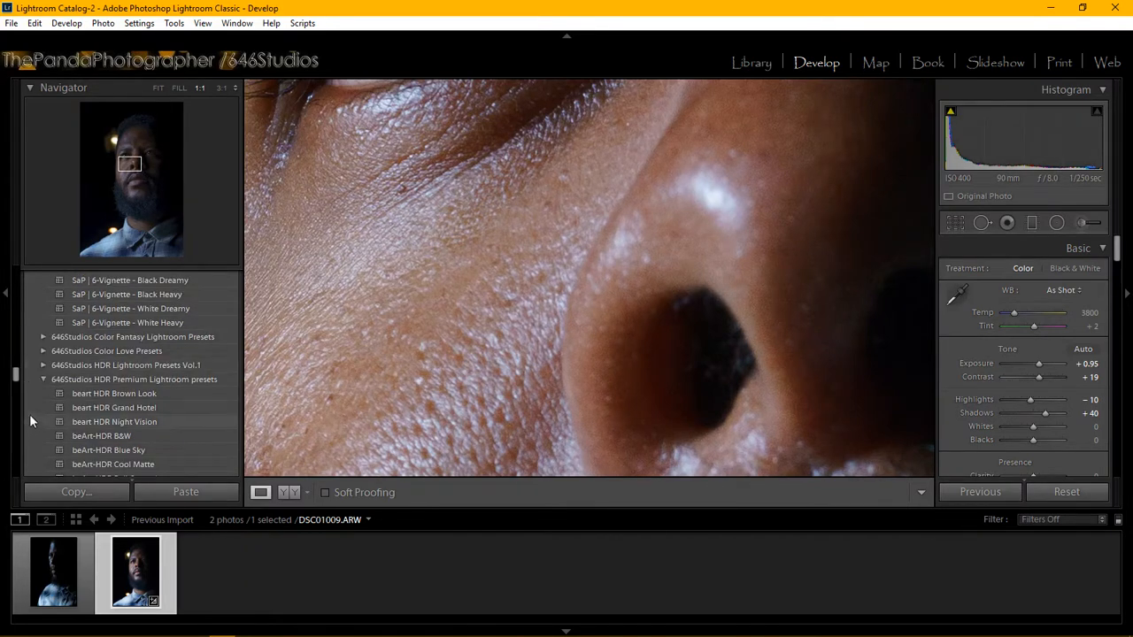
scroll(146, 351, "up", 3)
scroll(147, 355, "up", 3)
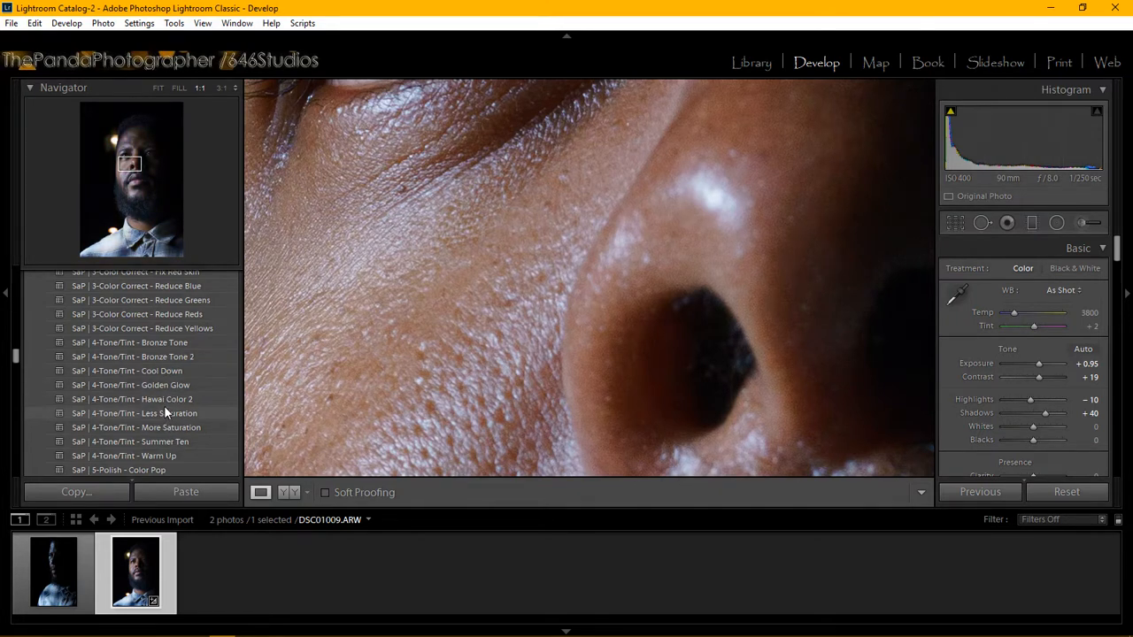
left_click(171, 385)
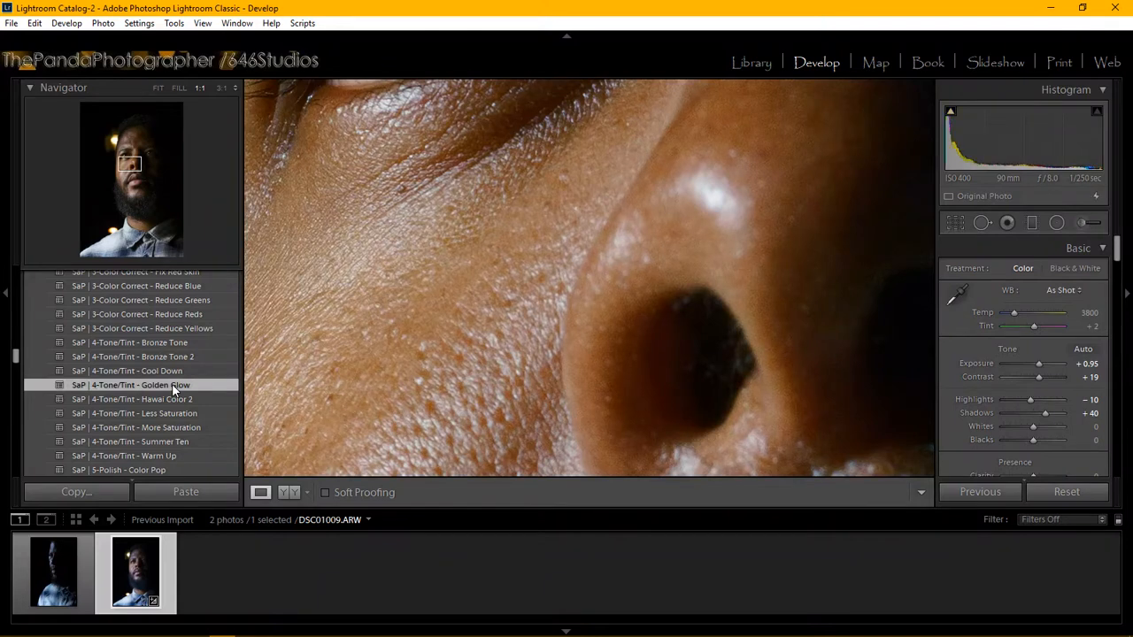
scroll(192, 367, "up", 3)
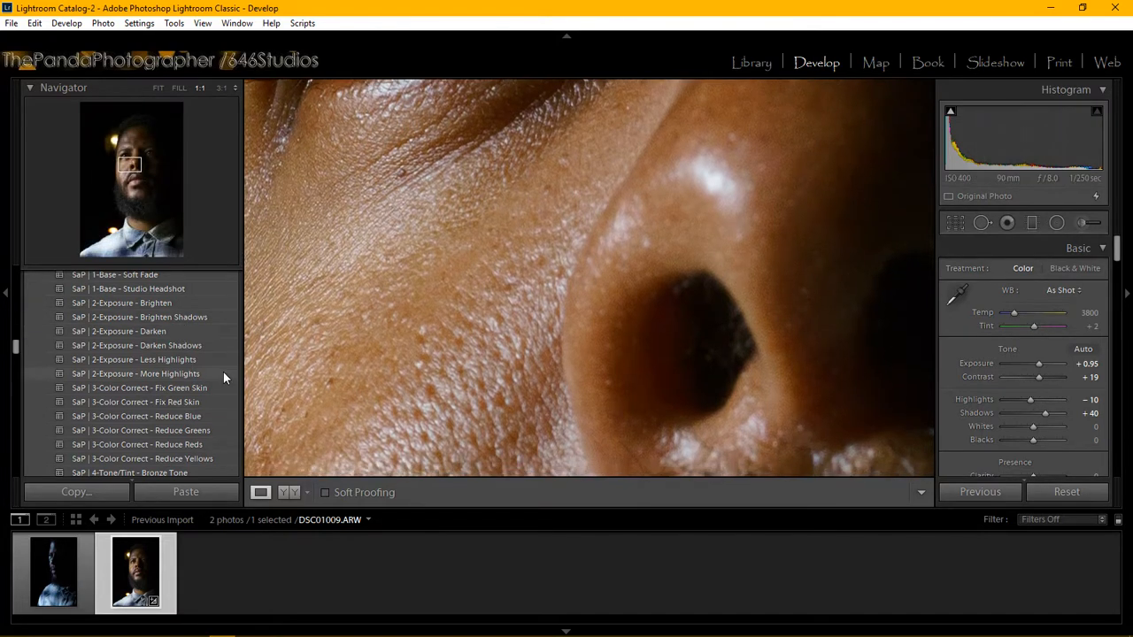
Apply the SaP 5-Polish presets Color Pop and High Contrast to the portrait, and check the forehead and eye at 1:1
scroll(217, 381, "down", 8)
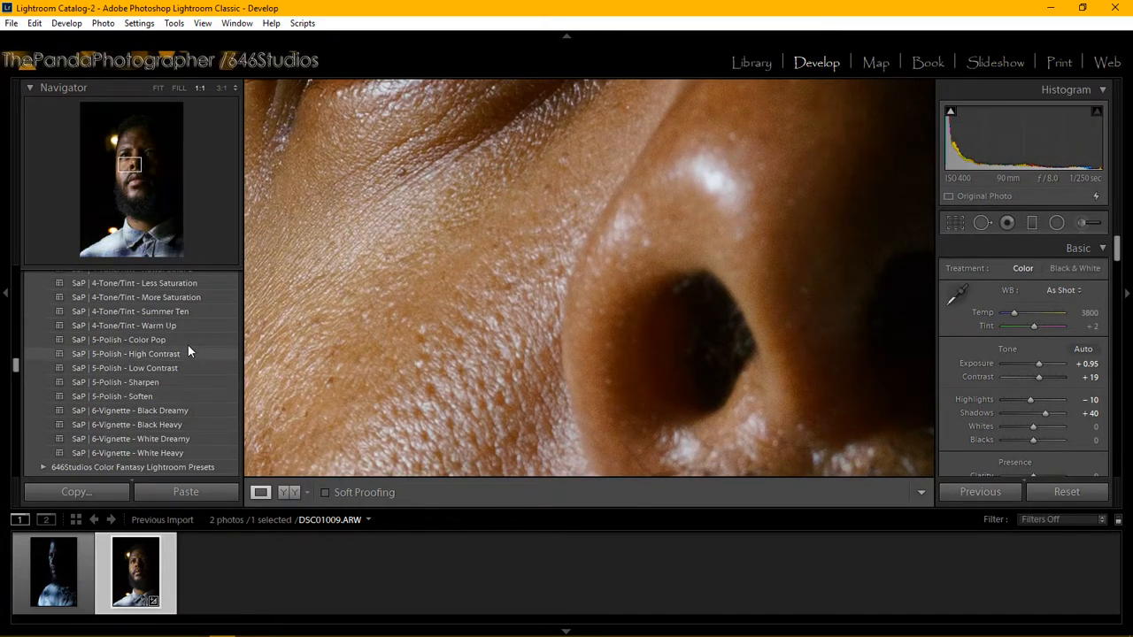
left_click(188, 340)
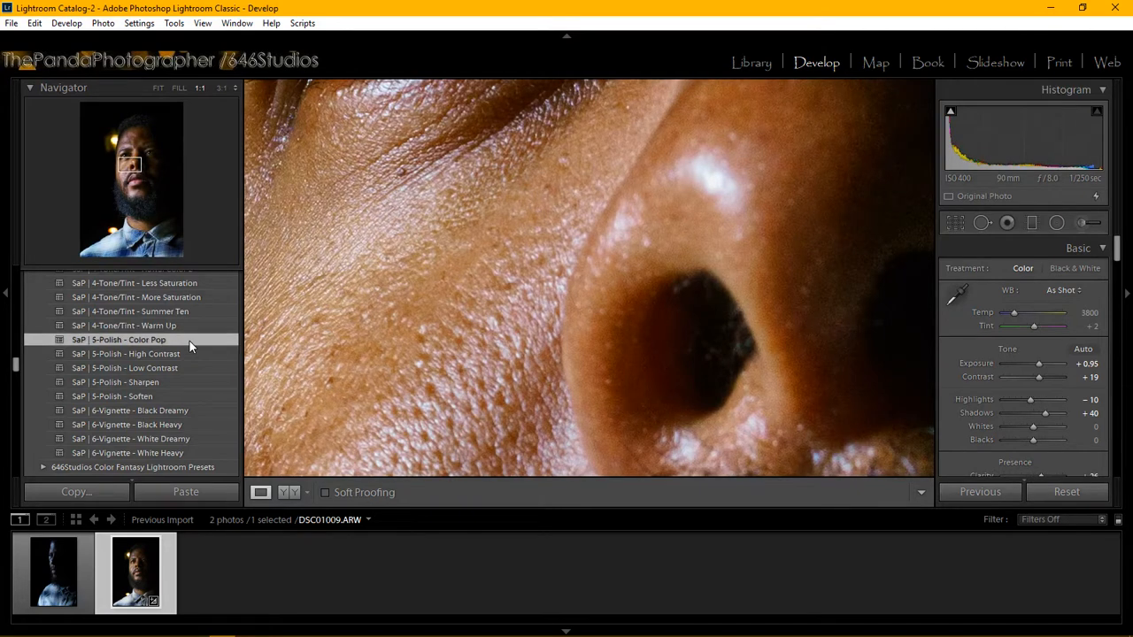
left_click(185, 354)
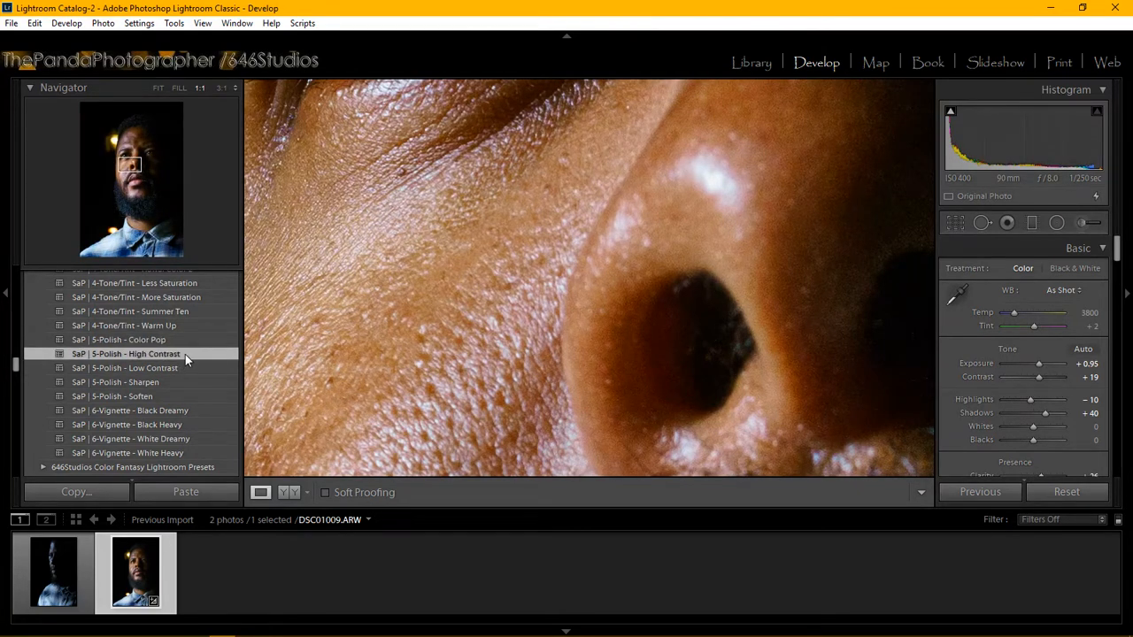
left_click(460, 337)
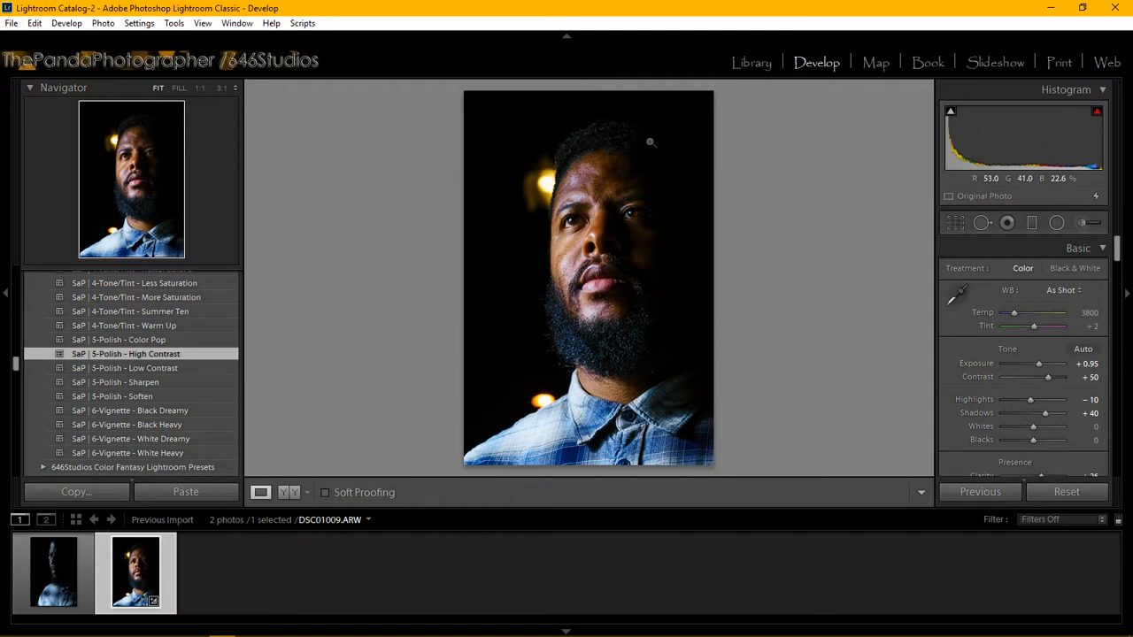
left_click(604, 184)
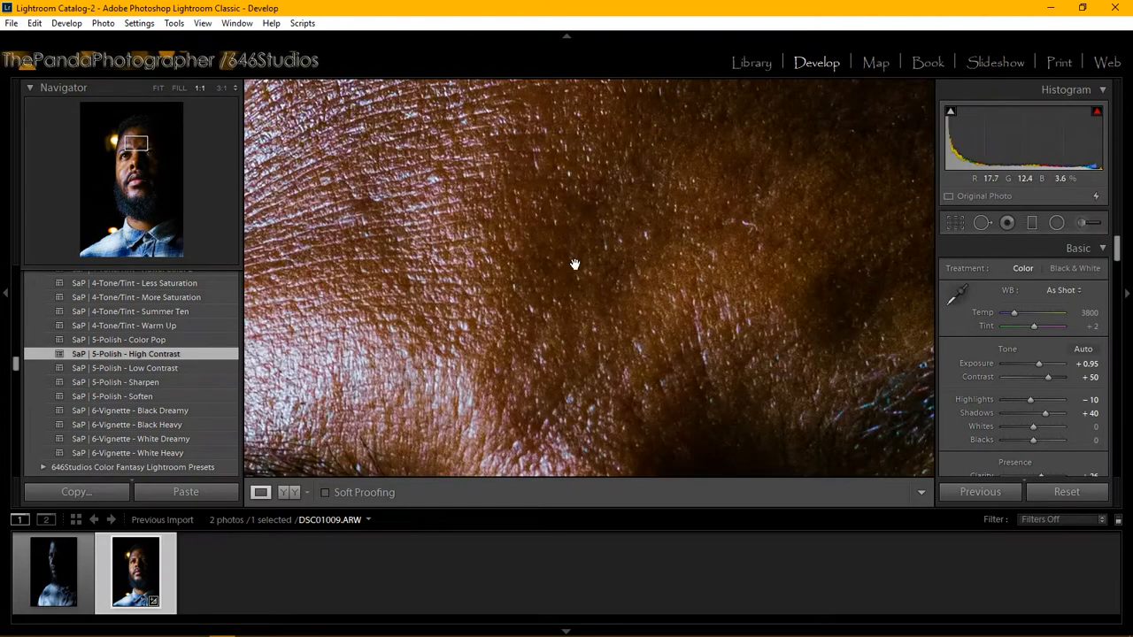
left_click_drag(592, 256, 758, 127)
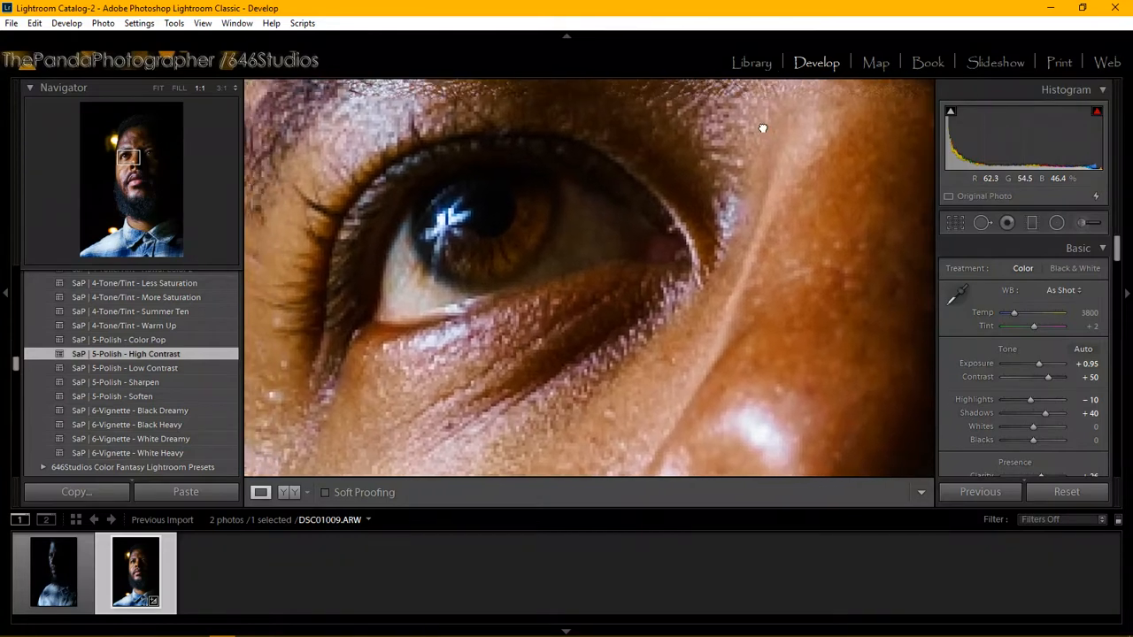
left_click(699, 277)
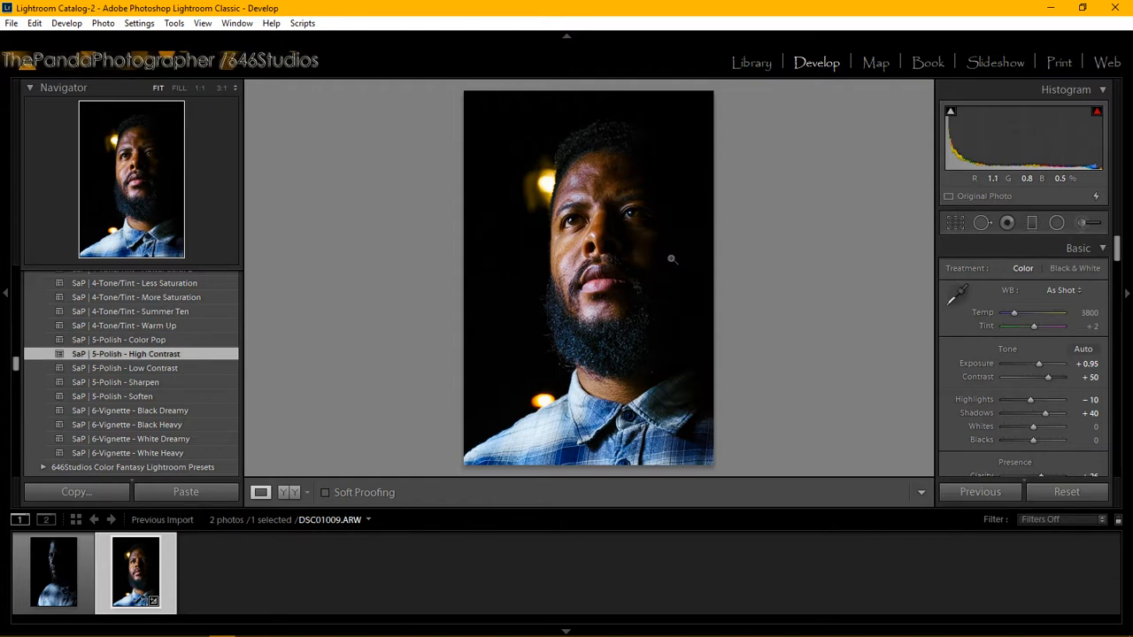
Read the popped-out YouTube live chat in Chrome and return to Lightroom
mouse_move(359, 598)
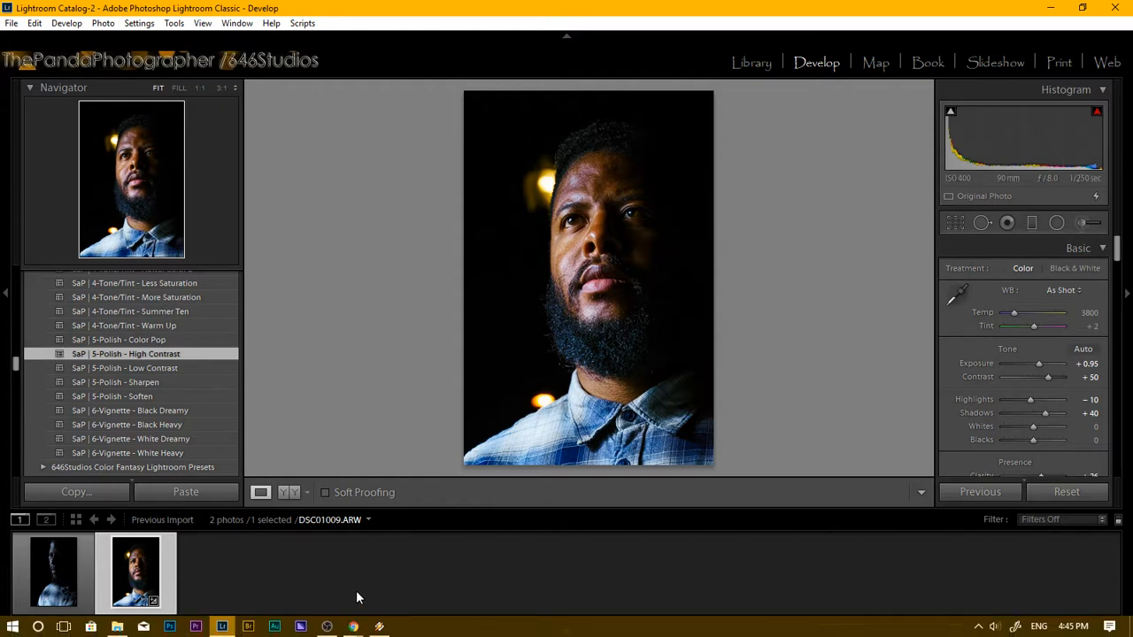
mouse_move(356, 627)
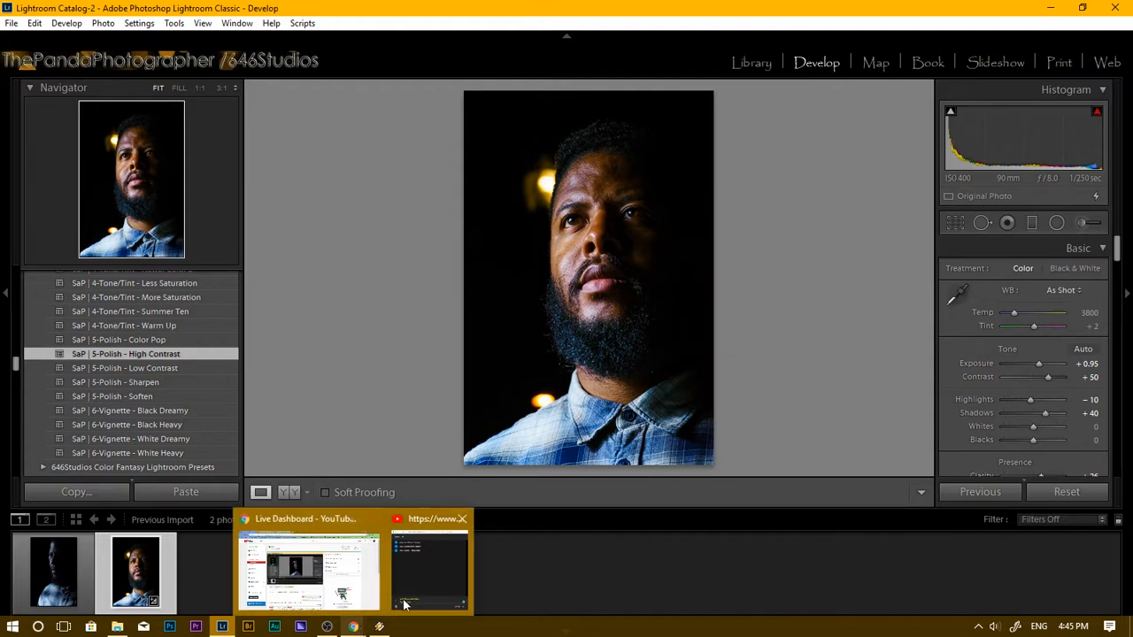
left_click(433, 577)
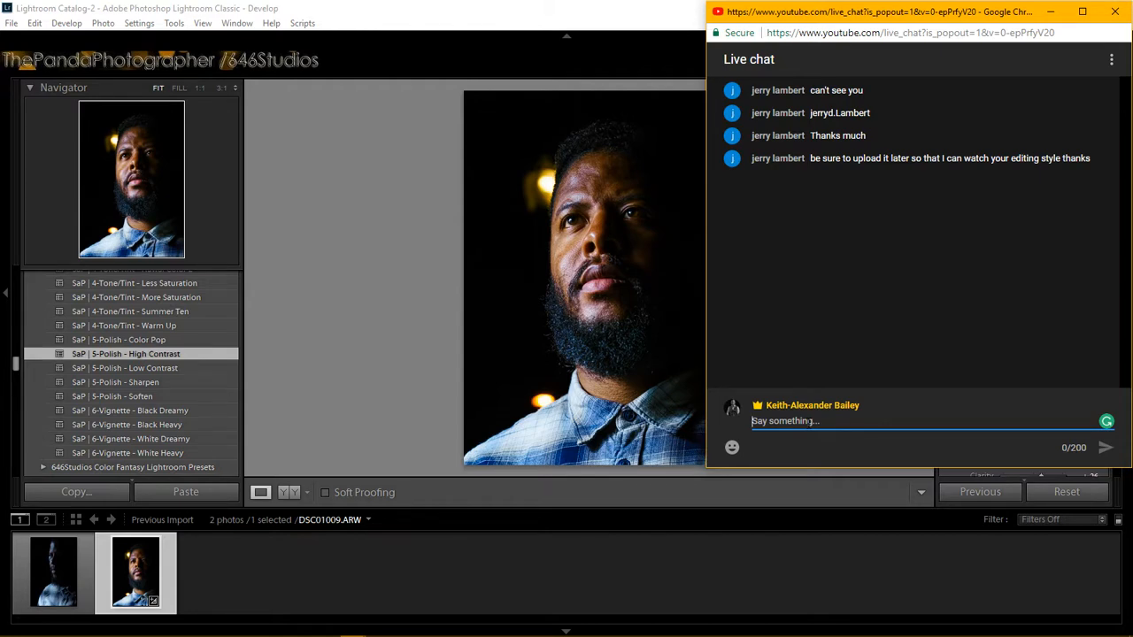
left_click(512, 560)
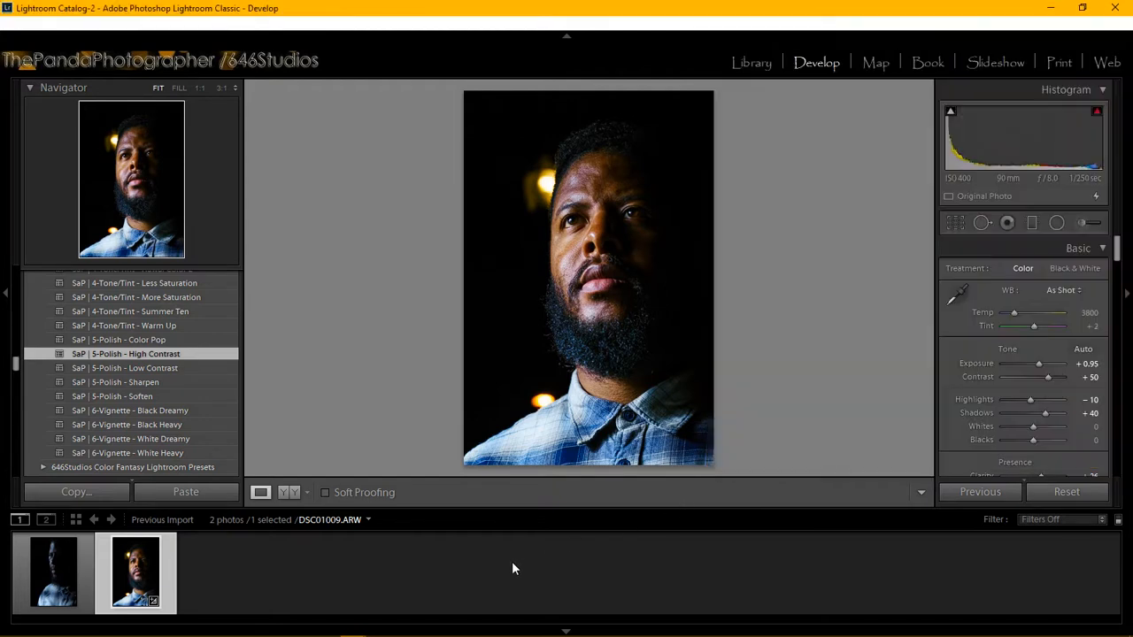
Select DSC01009.ARW in the Library module and apply the 646Studios Copyright info metadata preset to it
left_click(752, 62)
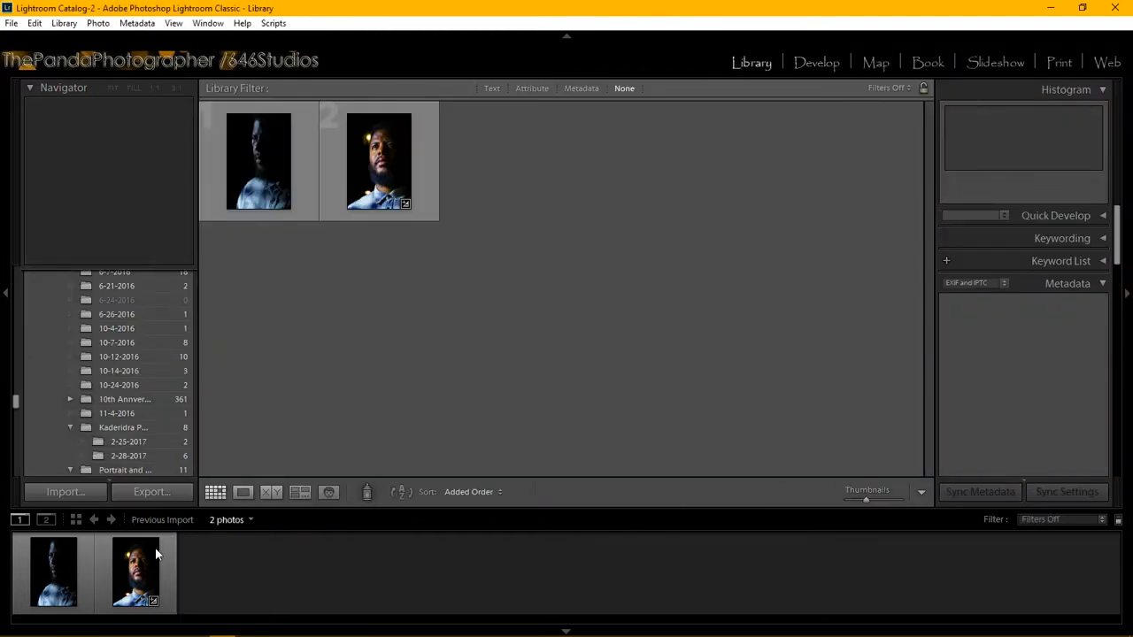
left_click(151, 588)
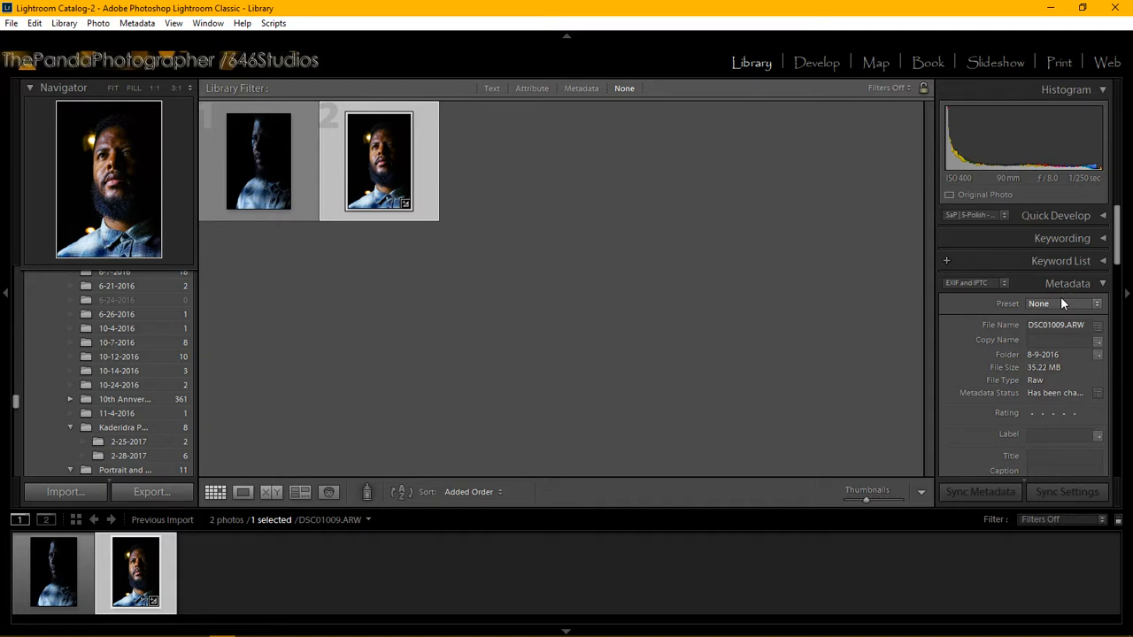
scroll(1073, 336, "down", 2)
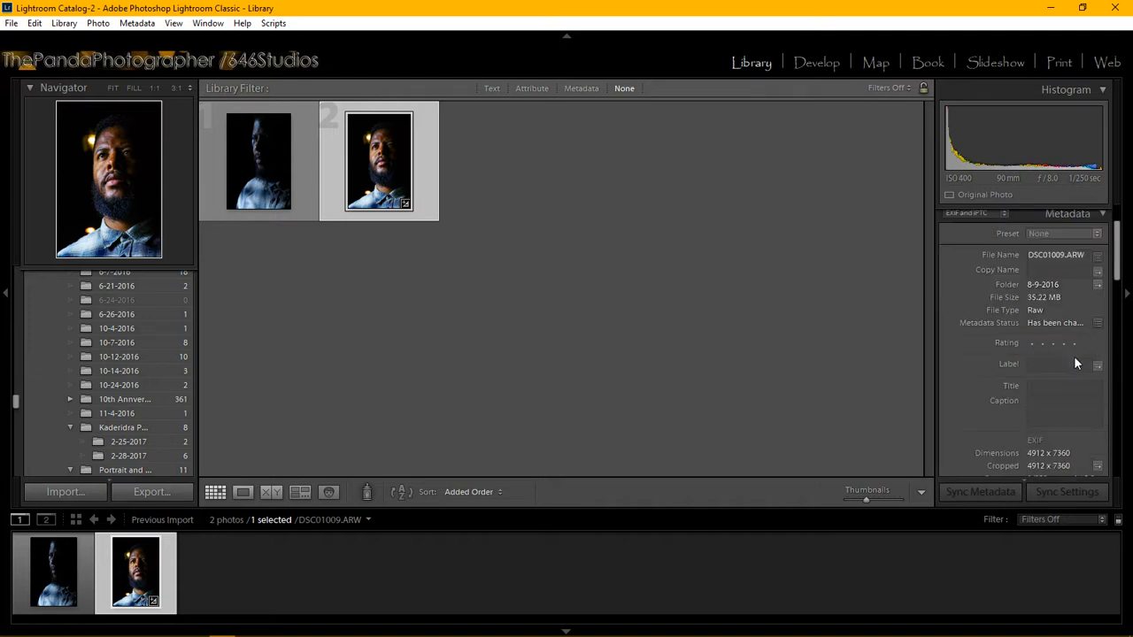
scroll(1075, 373, "up", 2)
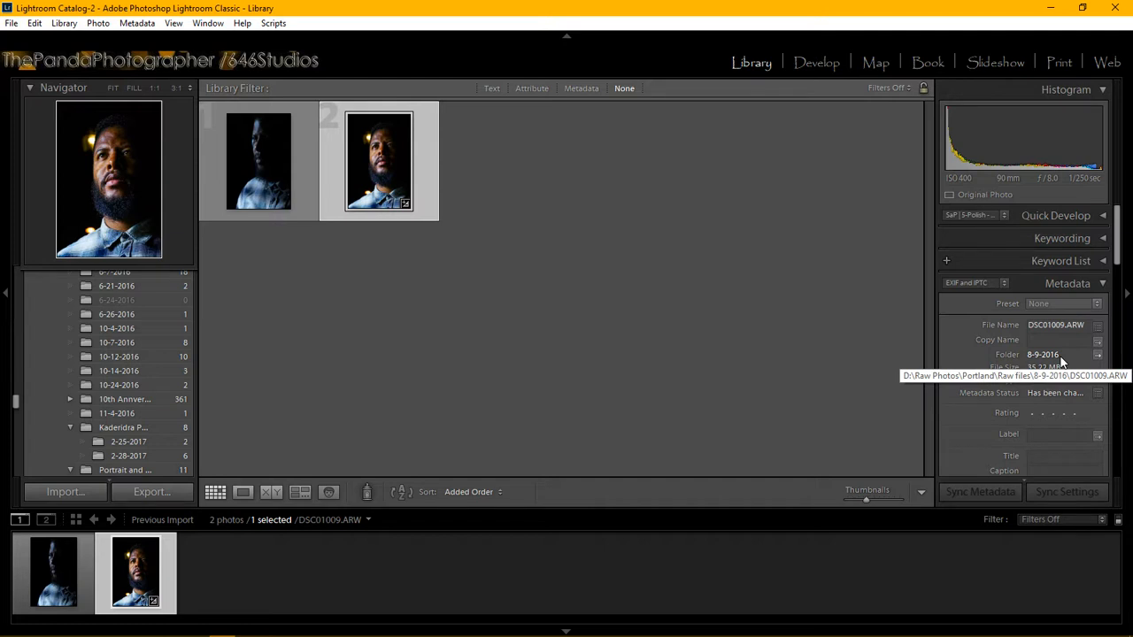
left_click(1055, 303)
left_click(1038, 344)
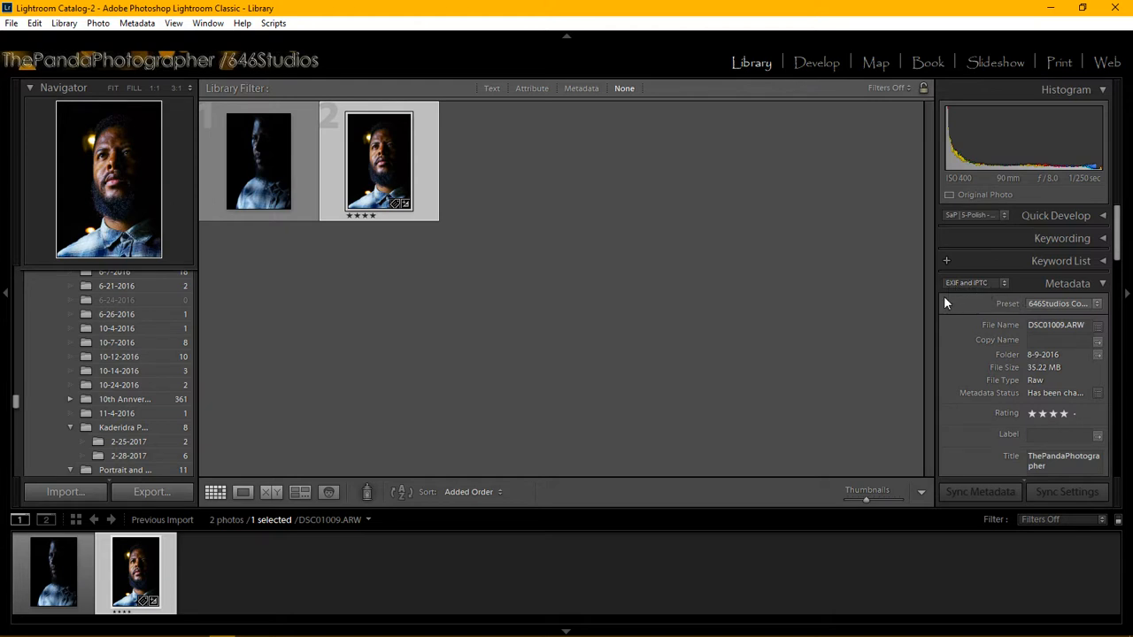
Return to the Develop module and reapply the 646Studios Copyright info metadata preset to the portrait from there
left_click(806, 61)
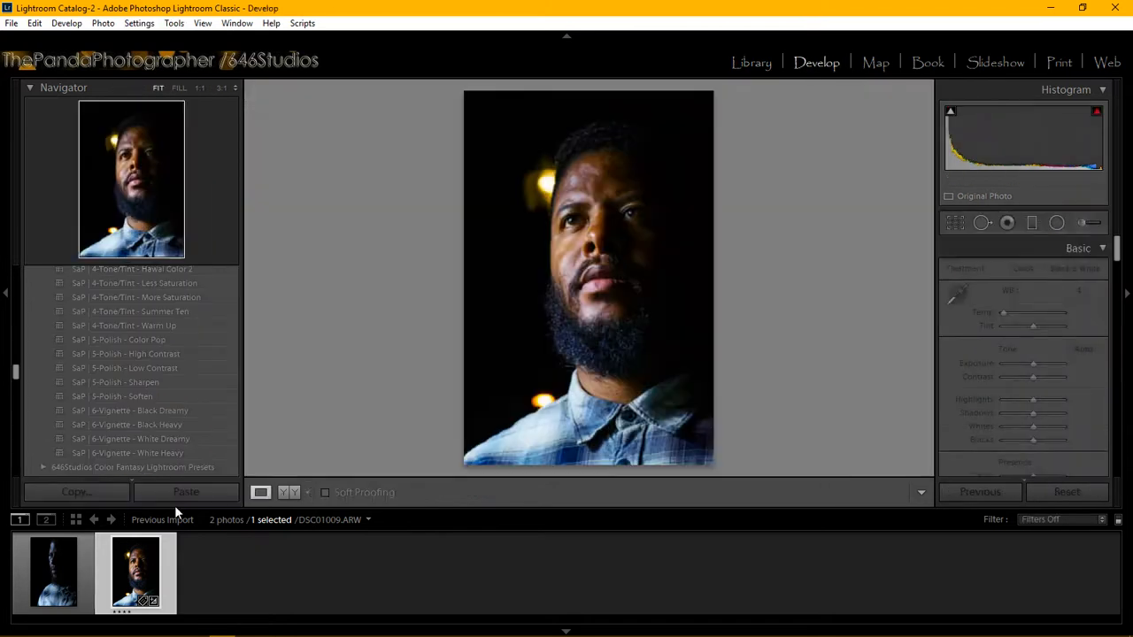
right_click(133, 571)
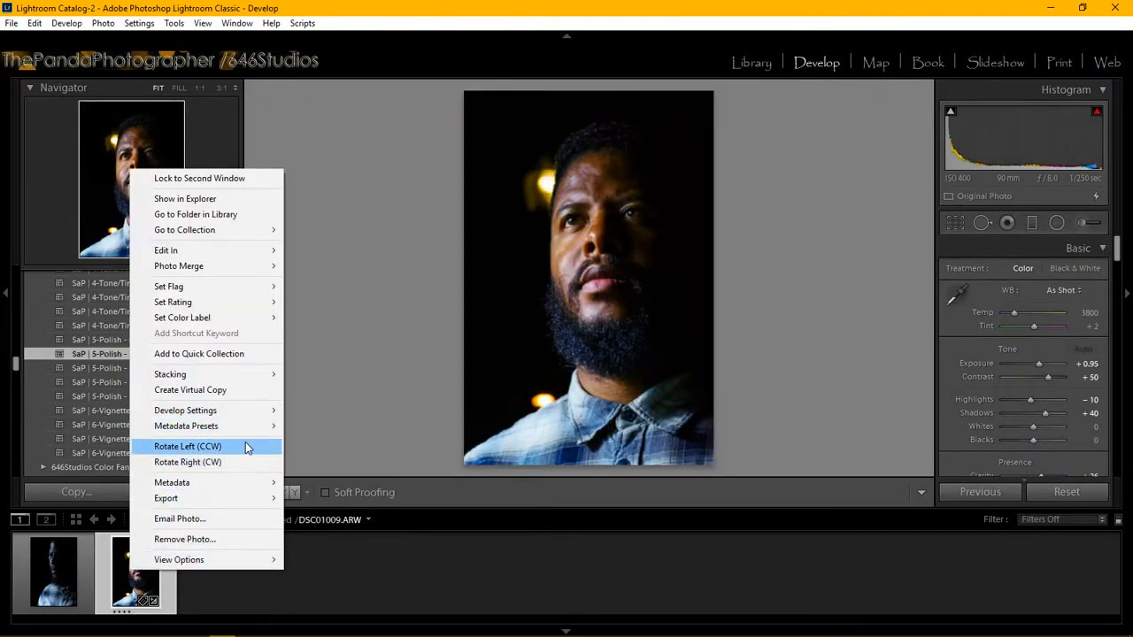
left_click(580, 305)
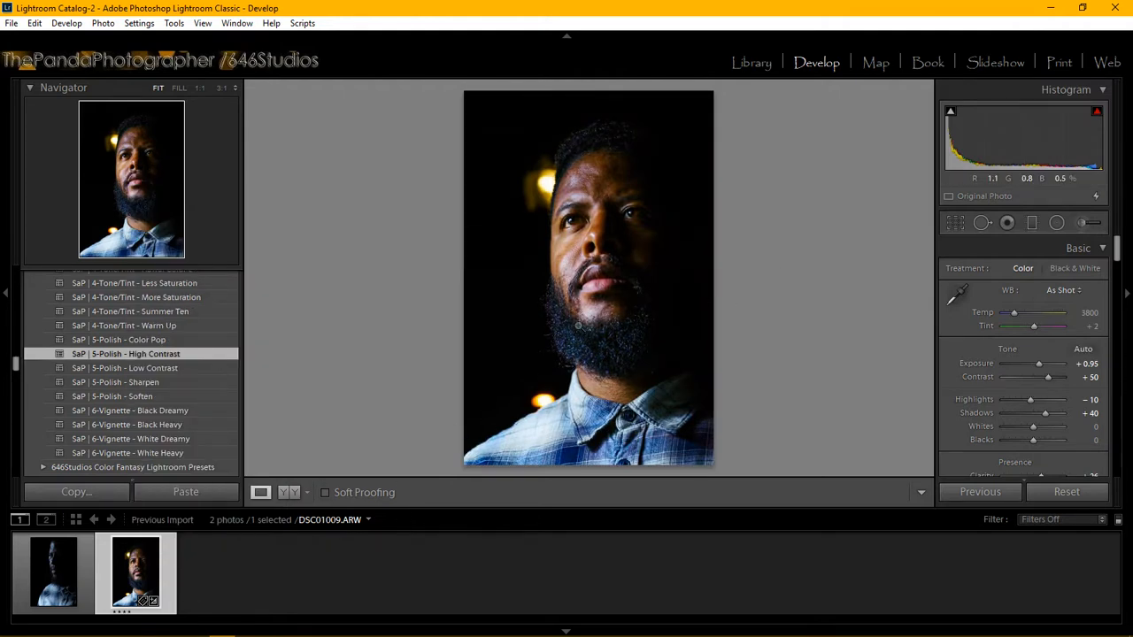
right_click(579, 329)
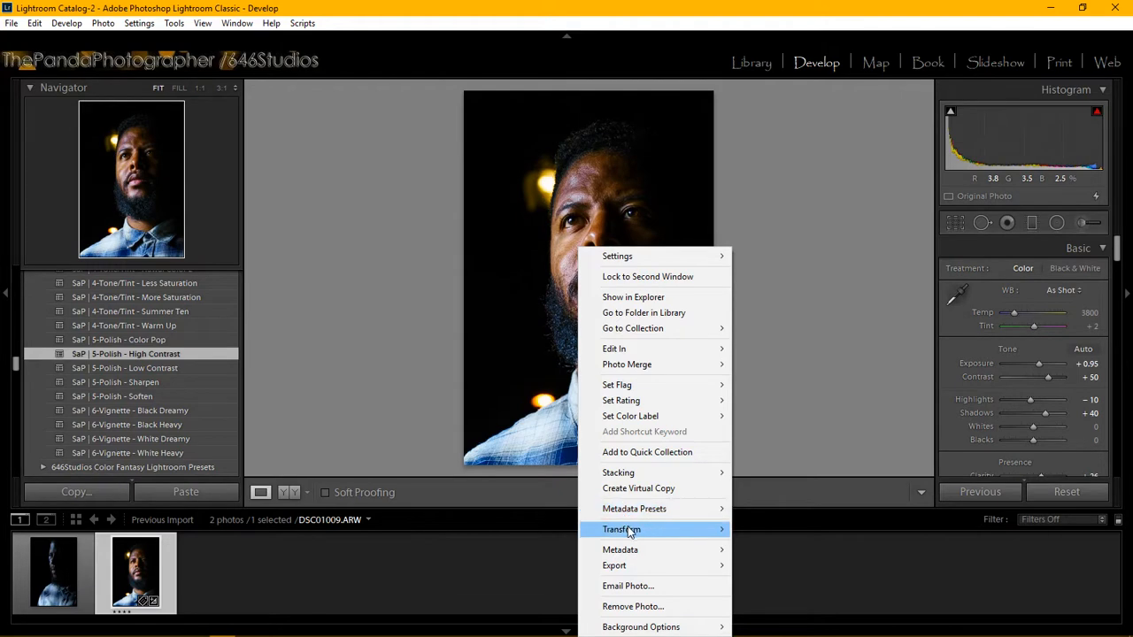
mouse_move(630, 531)
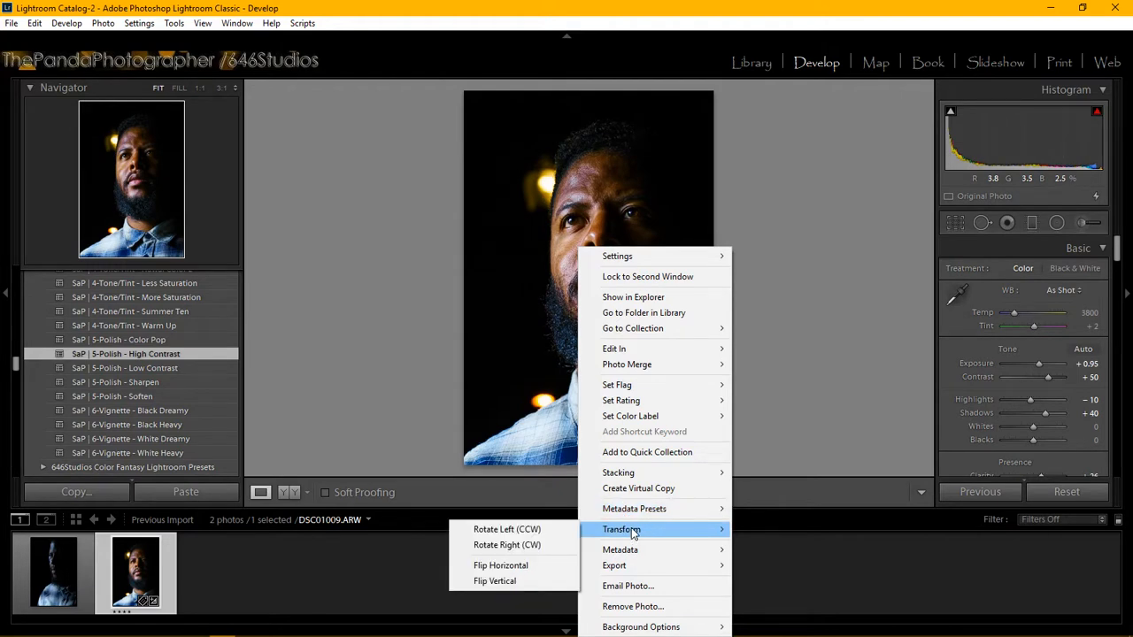
left_click(824, 237)
right_click(571, 142)
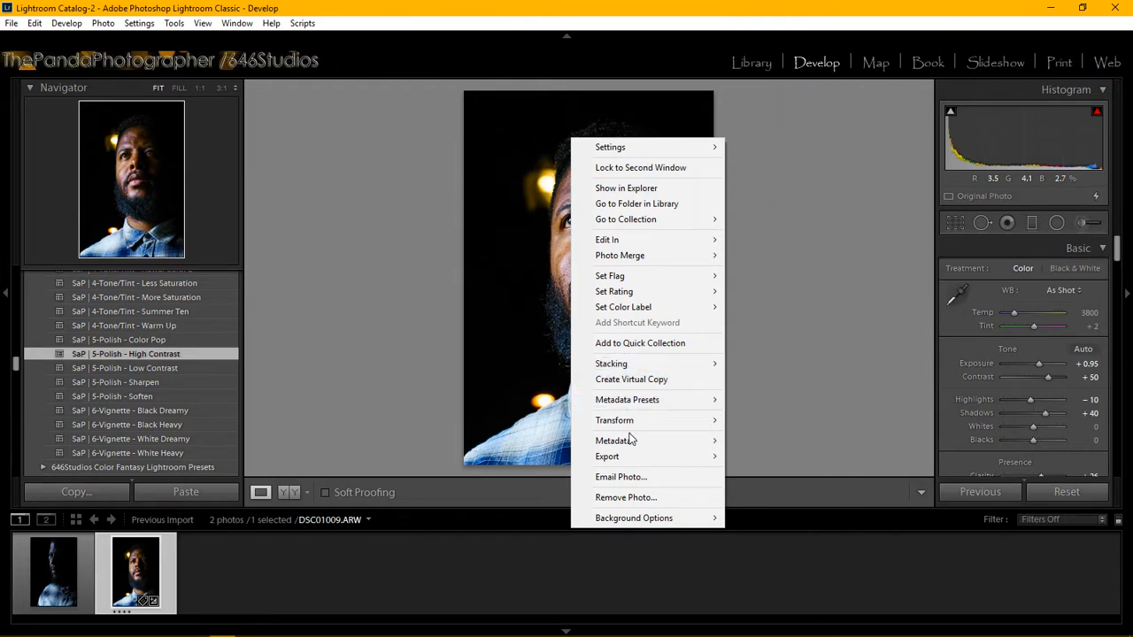
mouse_move(634, 443)
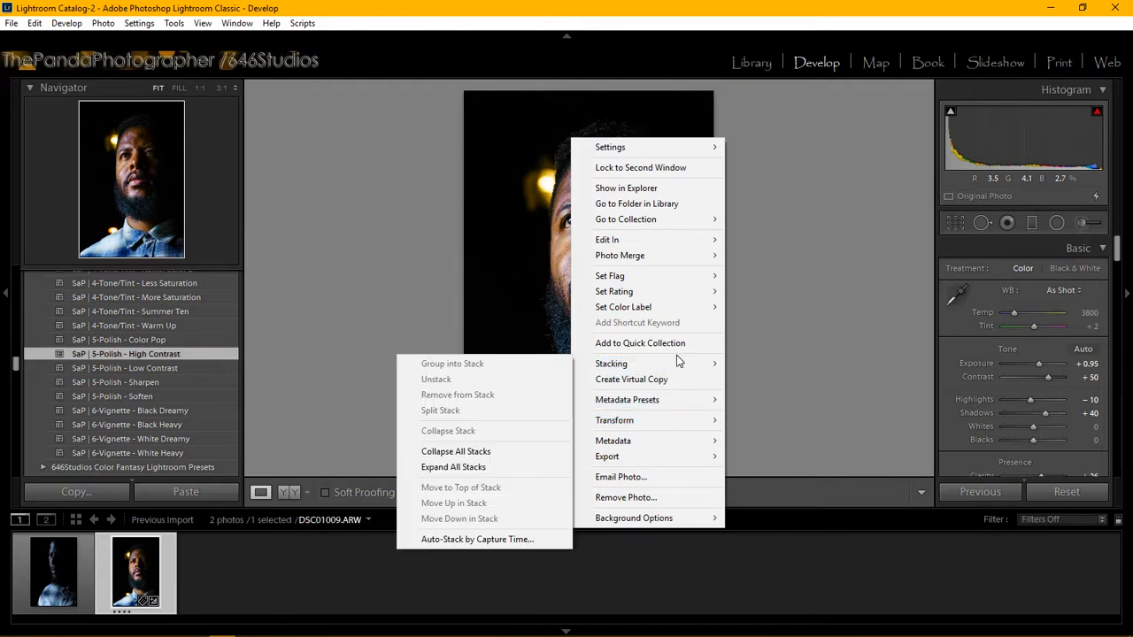
left_click(814, 311)
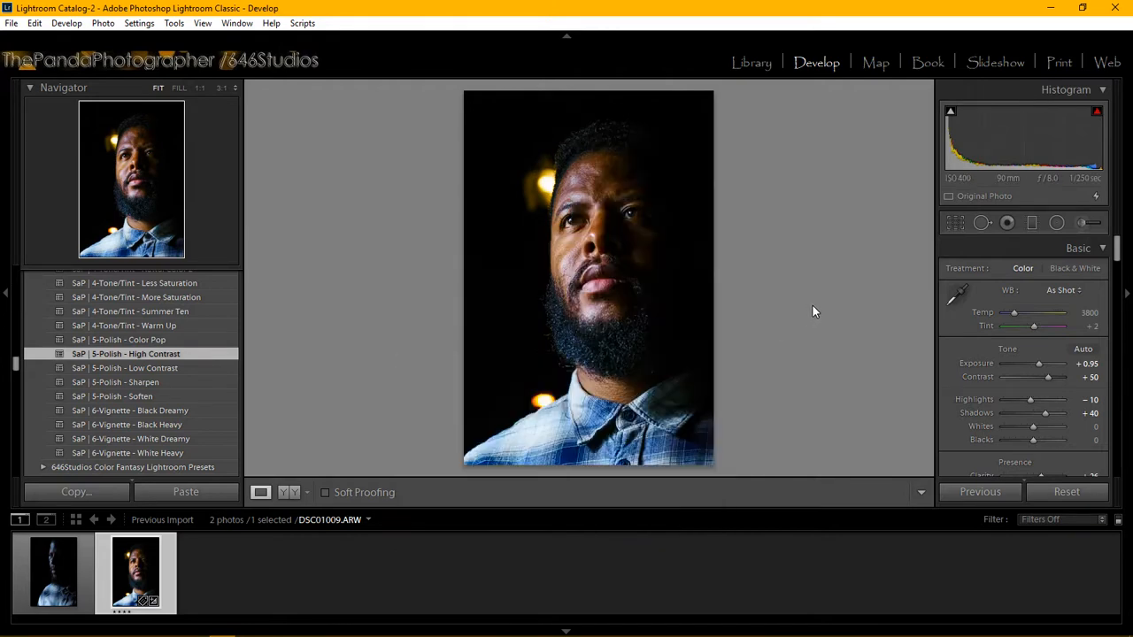
right_click(154, 561)
right_click(646, 163)
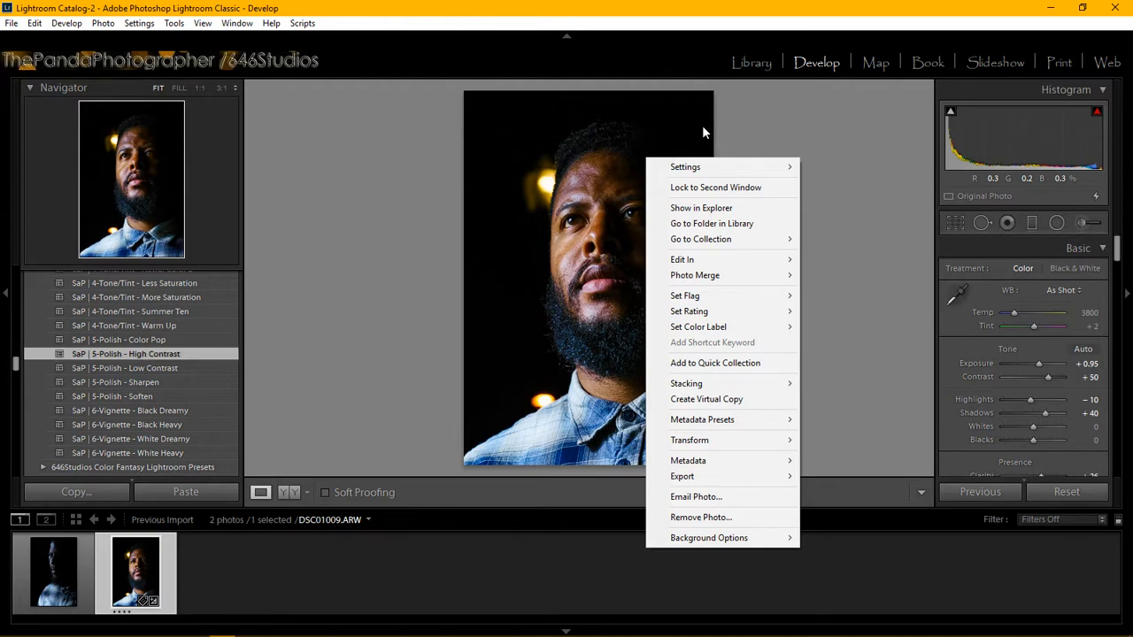
mouse_move(744, 422)
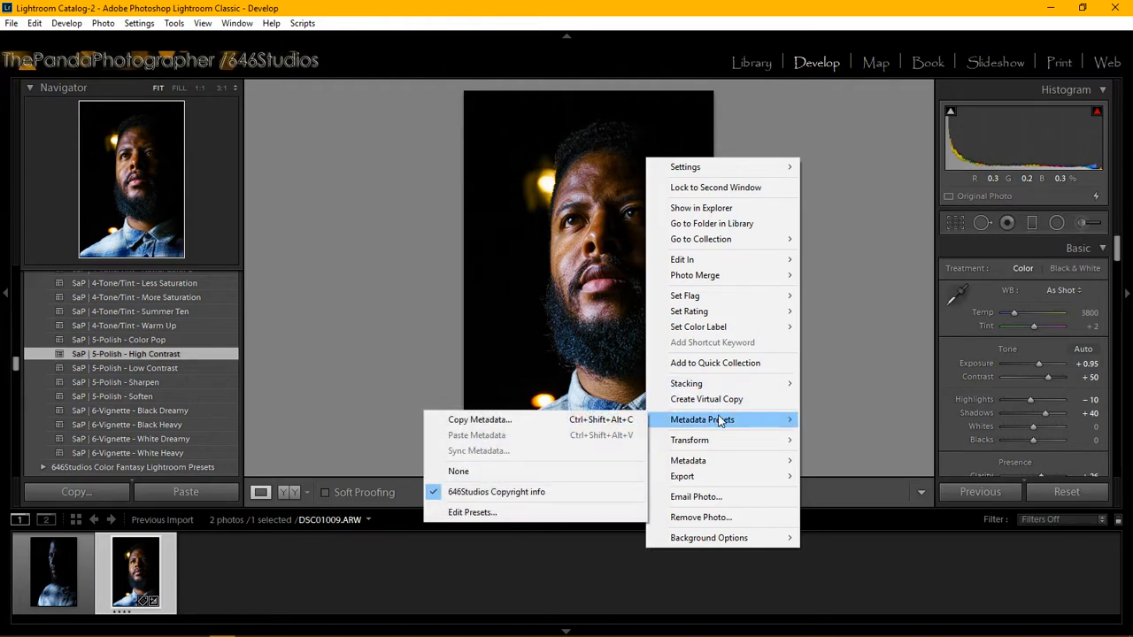
left_click(522, 492)
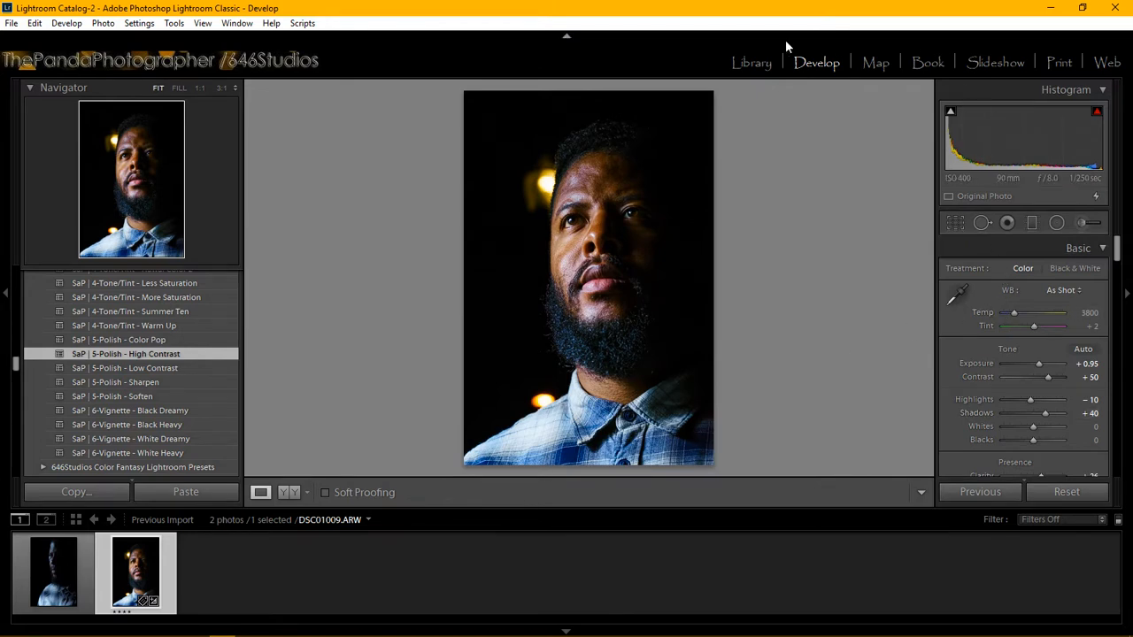
Examine the portrait's EXIF, artist and contact creator metadata in the Library module
left_click(754, 60)
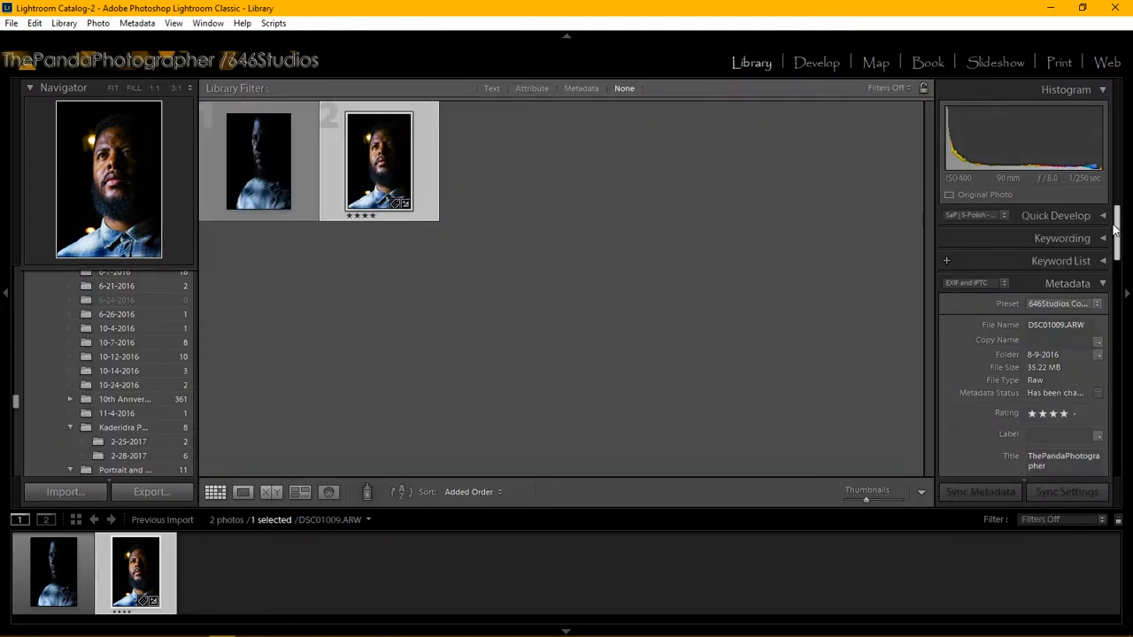
left_click_drag(1115, 229, 1121, 286)
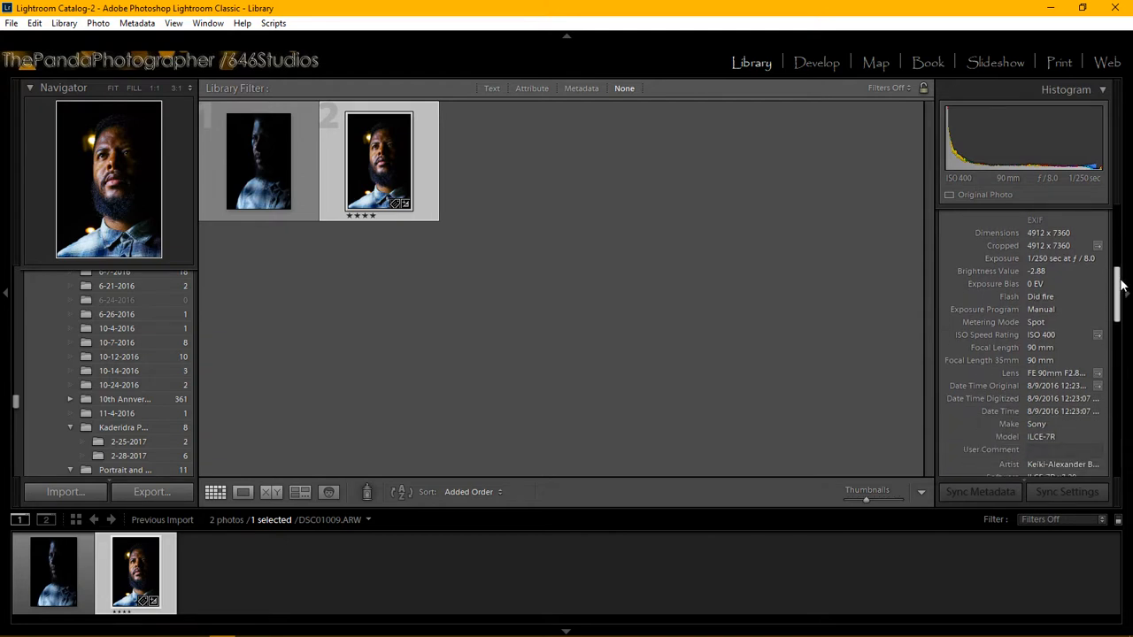
left_click_drag(1120, 286, 1117, 300)
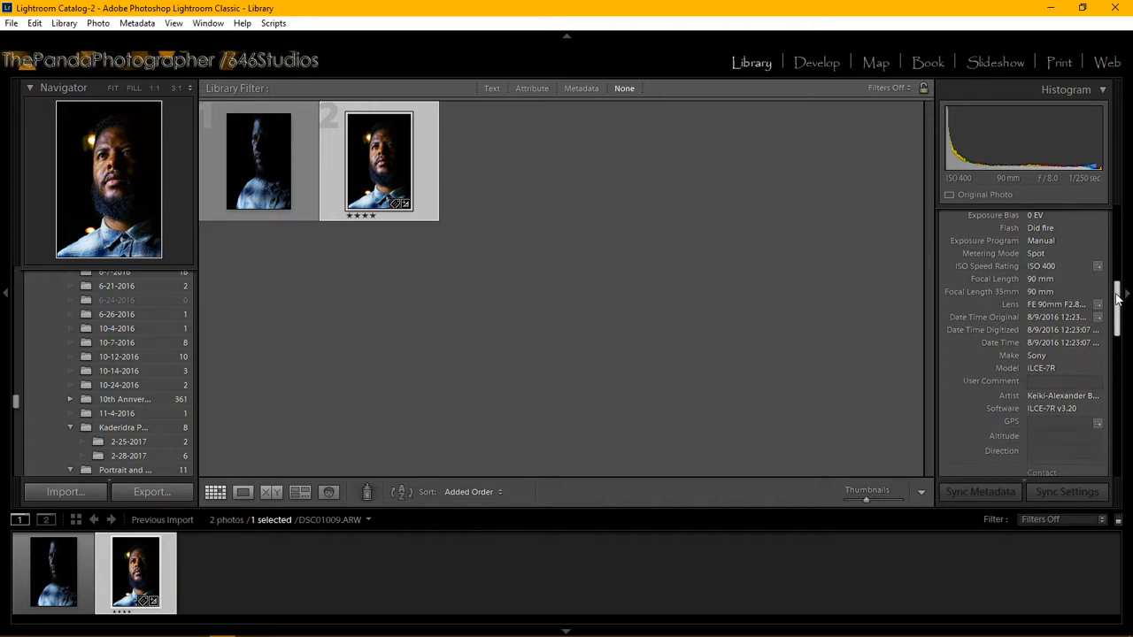
left_click_drag(1117, 300, 1116, 310)
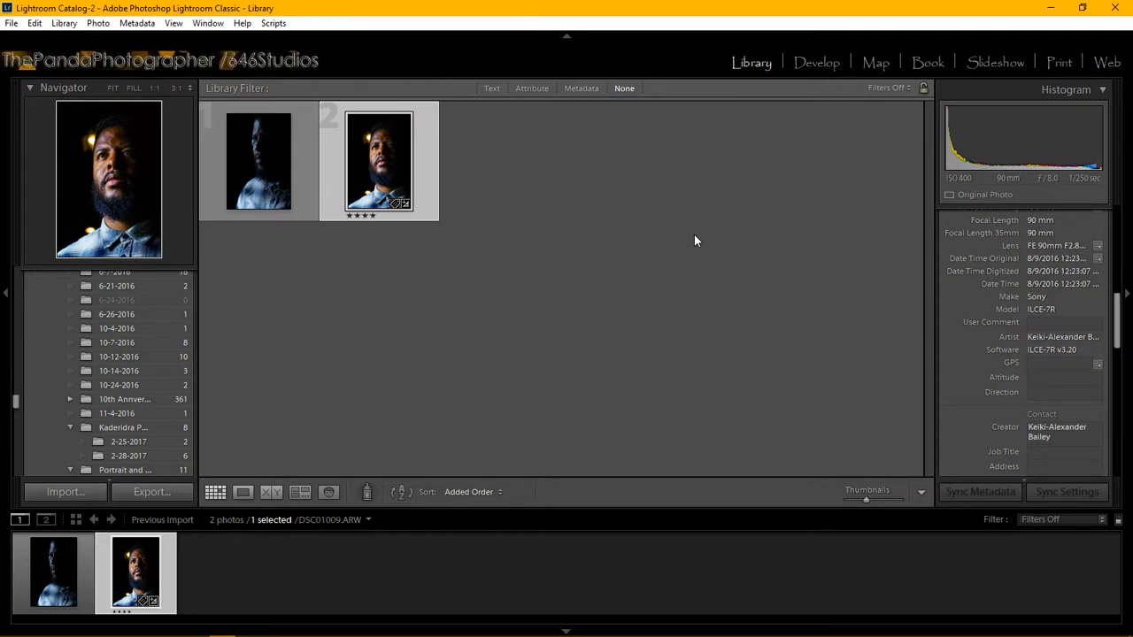
Return to the Develop module and clone out the blemish beneath the eye with a size 15 spot, sampling from nearby skin
left_click(807, 62)
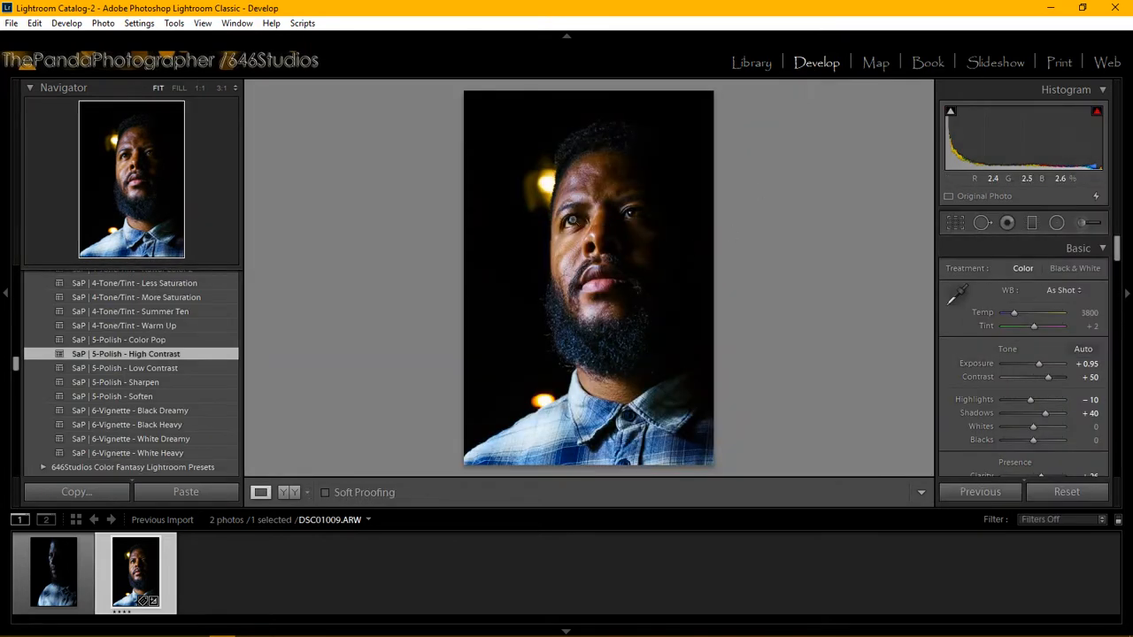
left_click(574, 224)
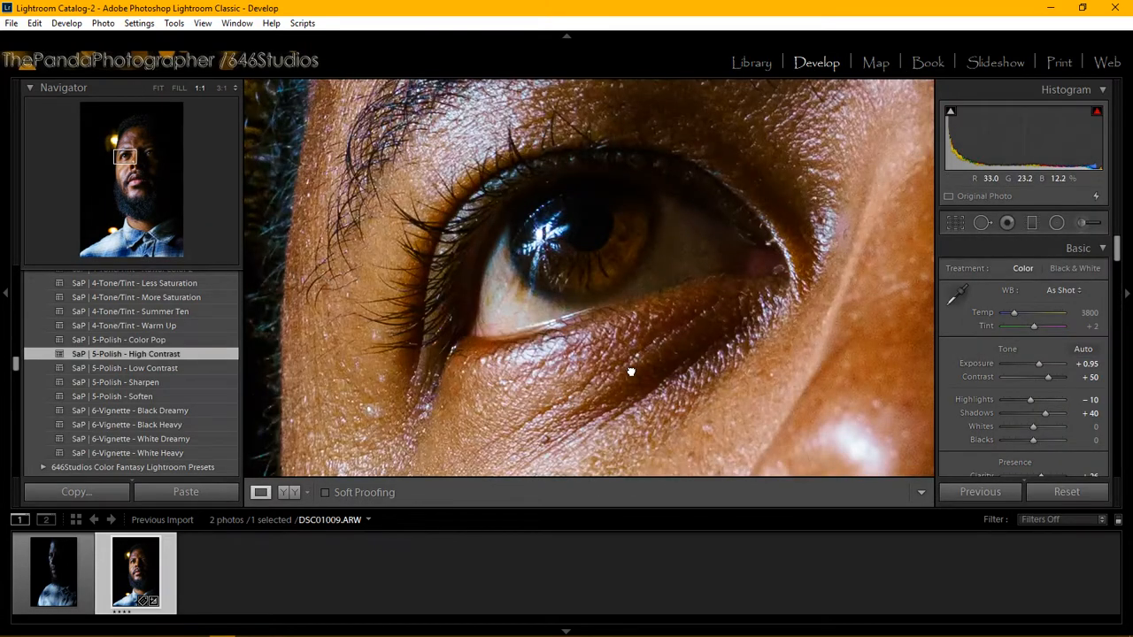
left_click_drag(631, 369, 552, 310)
left_click(552, 309)
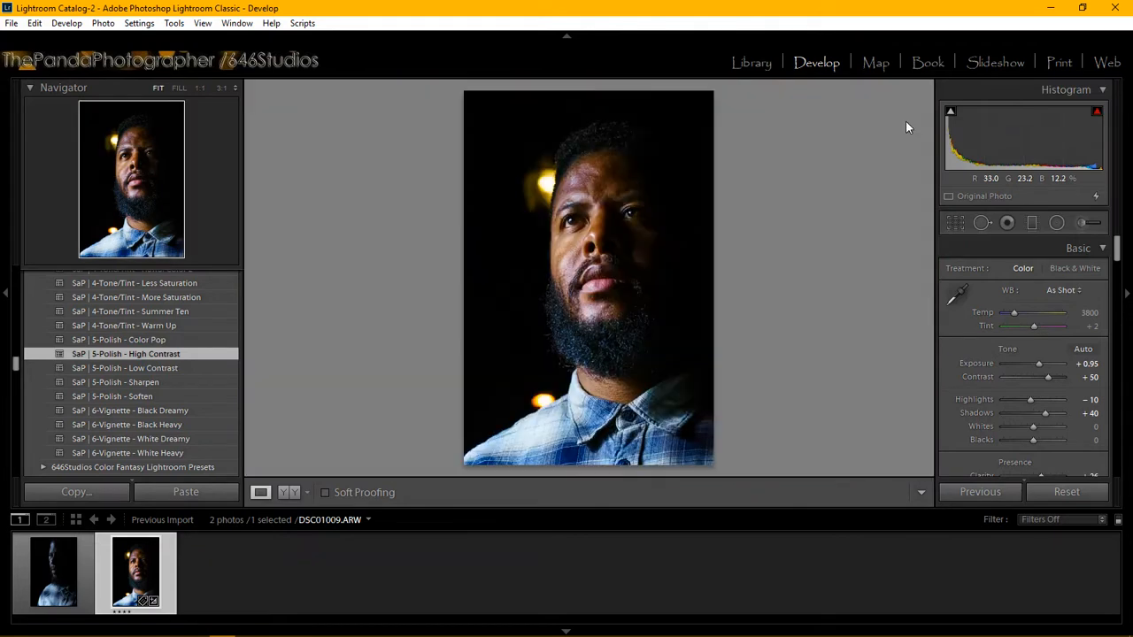
left_click(977, 223)
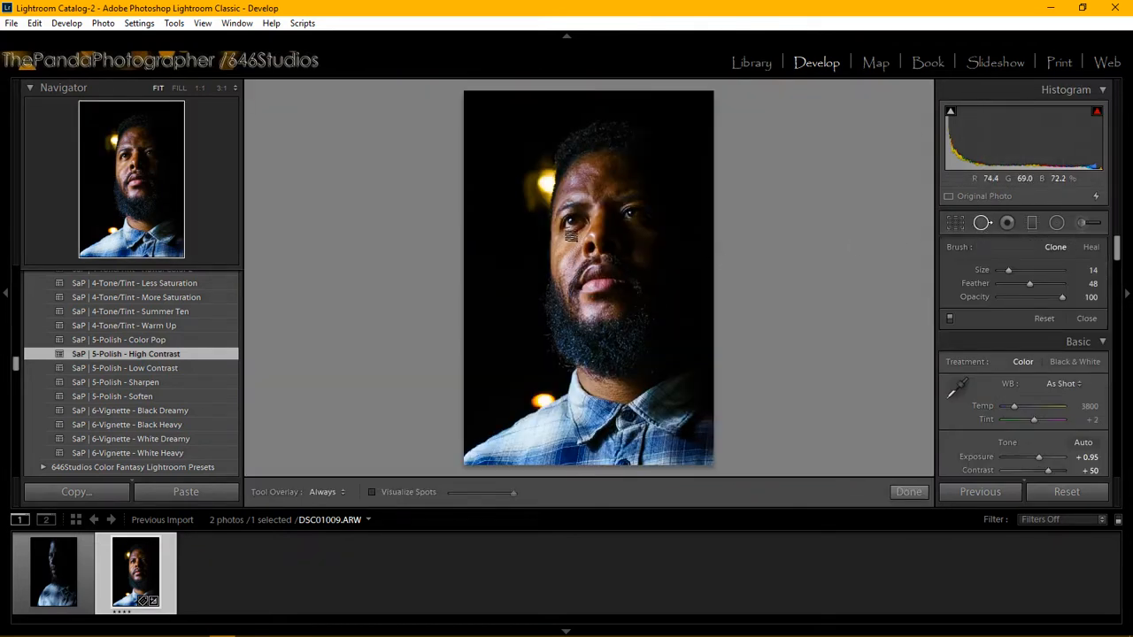
left_click(126, 161)
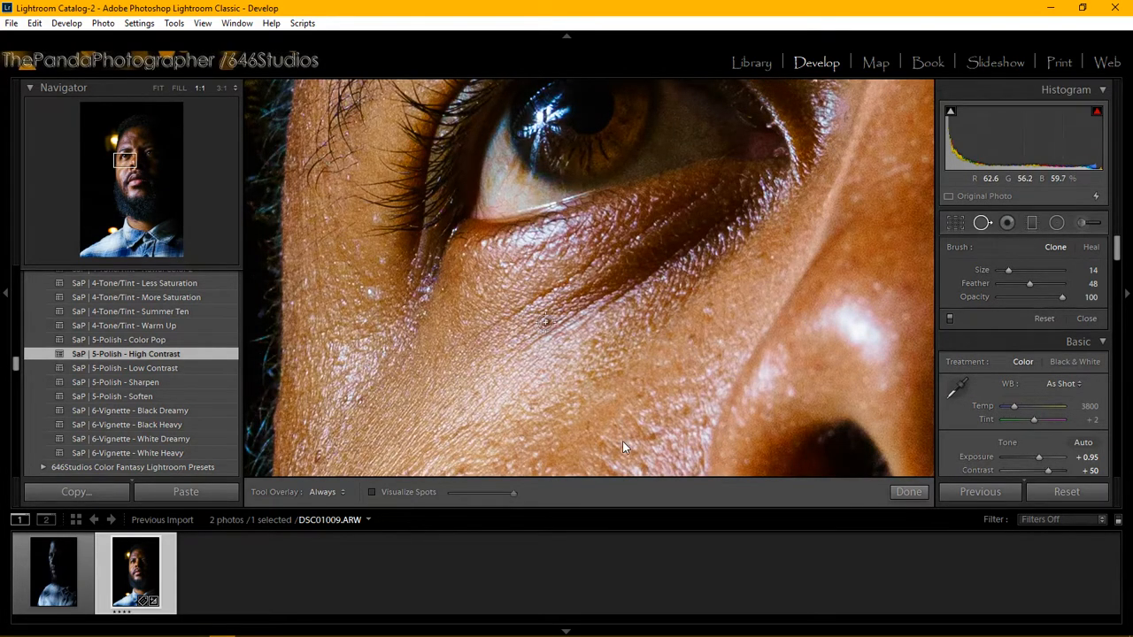
left_click(545, 321)
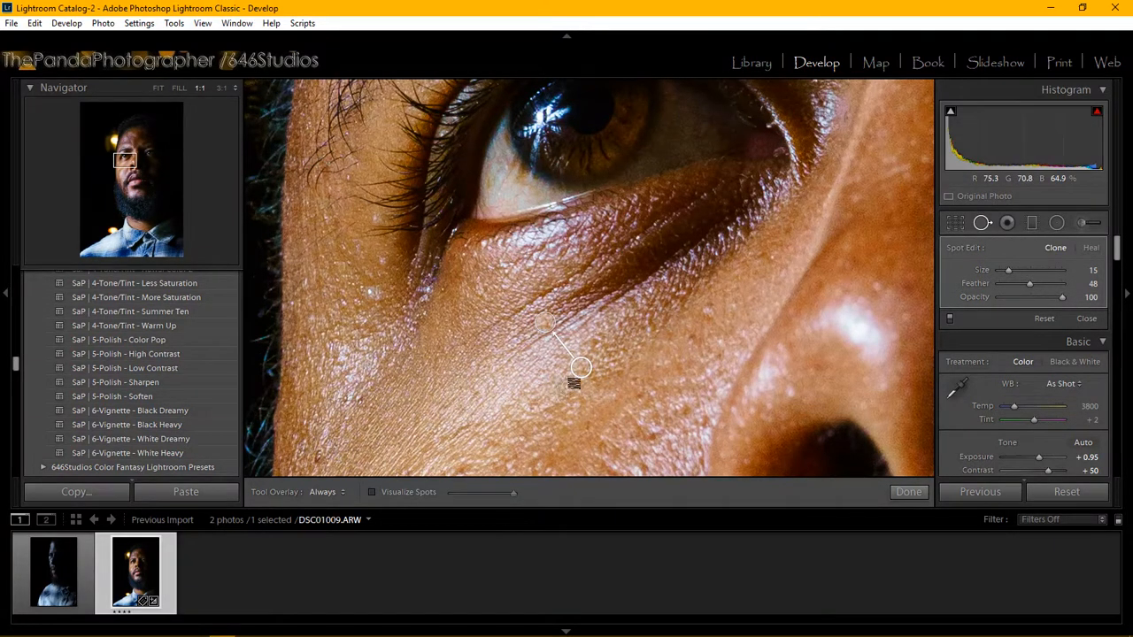
left_click_drag(583, 367, 567, 310)
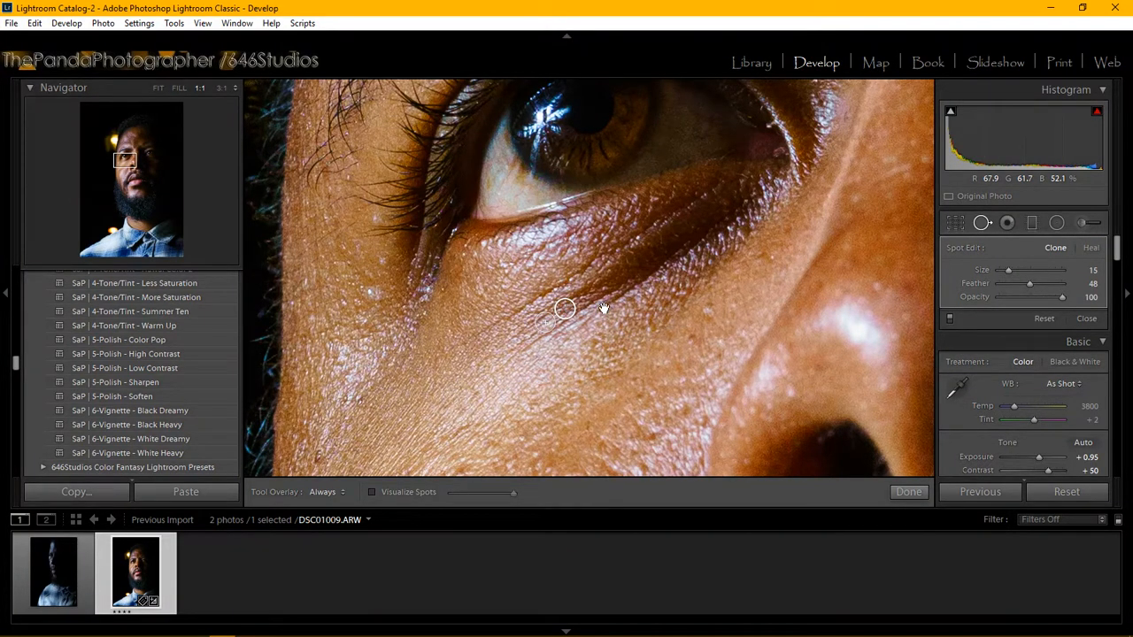
Clone out the small dark blemish area on the cheek beside the nose using size 15 spot removal
left_click_drag(124, 160, 137, 138)
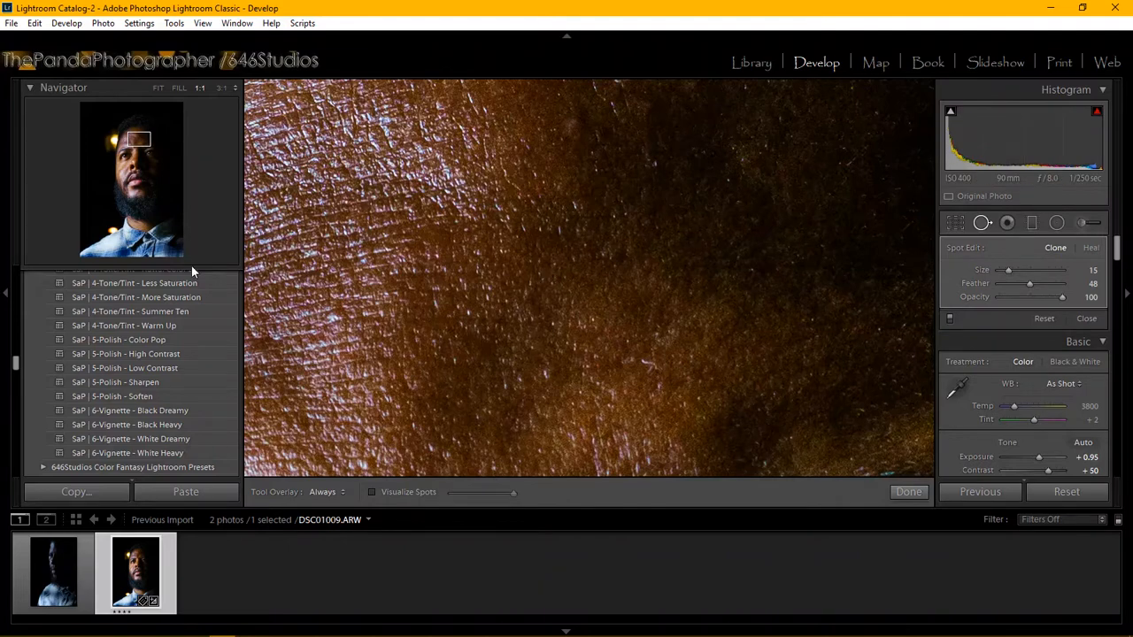
left_click(142, 151)
left_click_drag(143, 151, 144, 152)
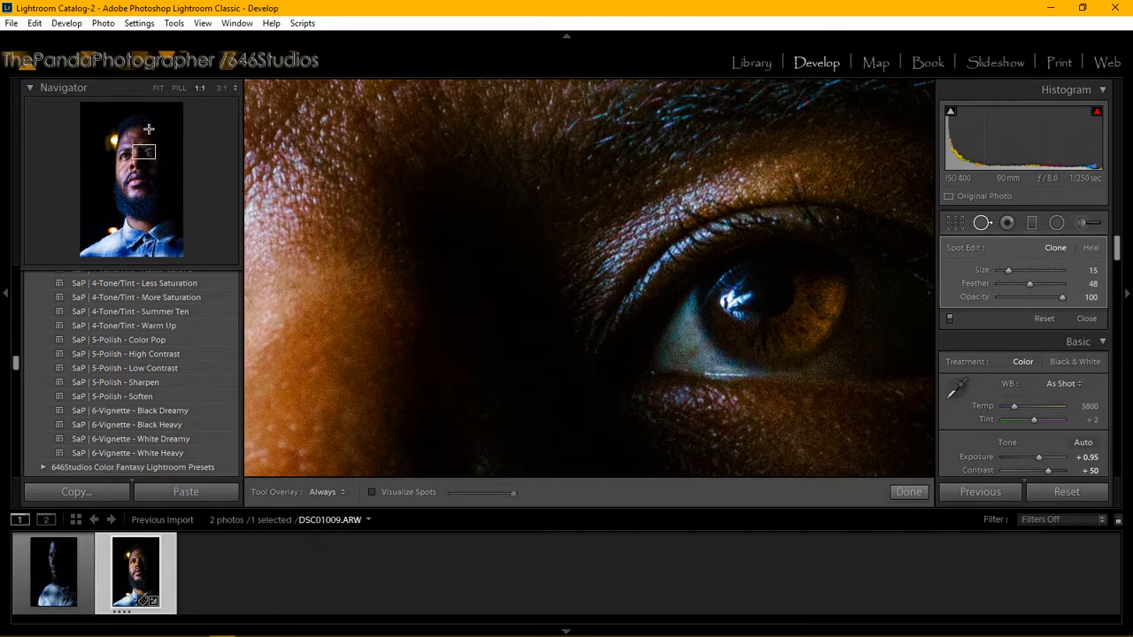
left_click(146, 148)
left_click_drag(146, 148, 123, 171)
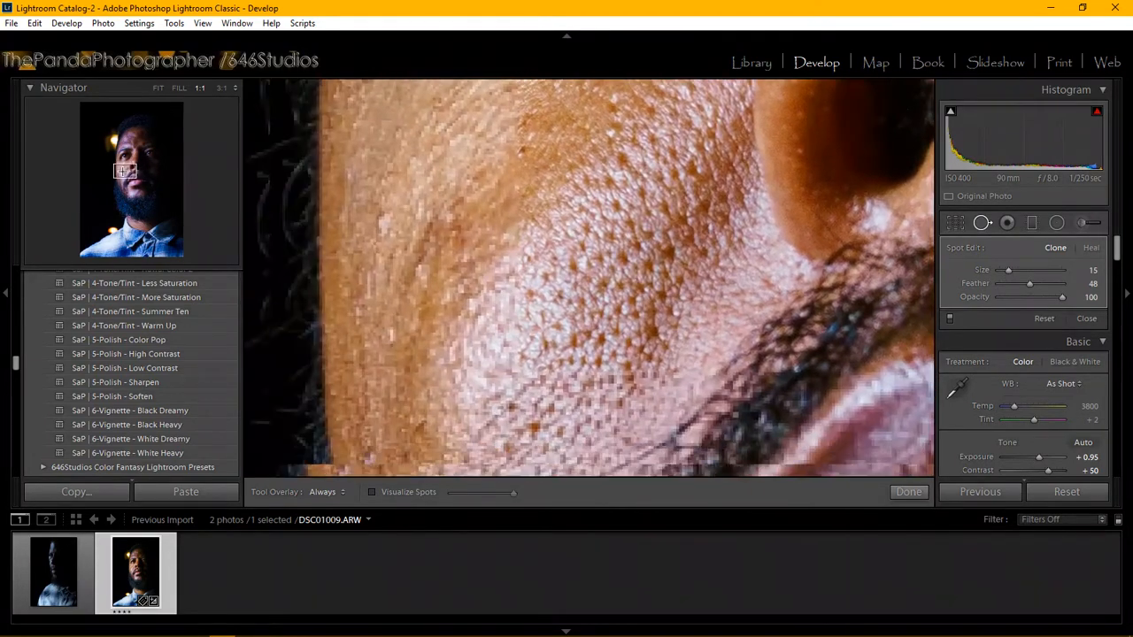
left_click(520, 152)
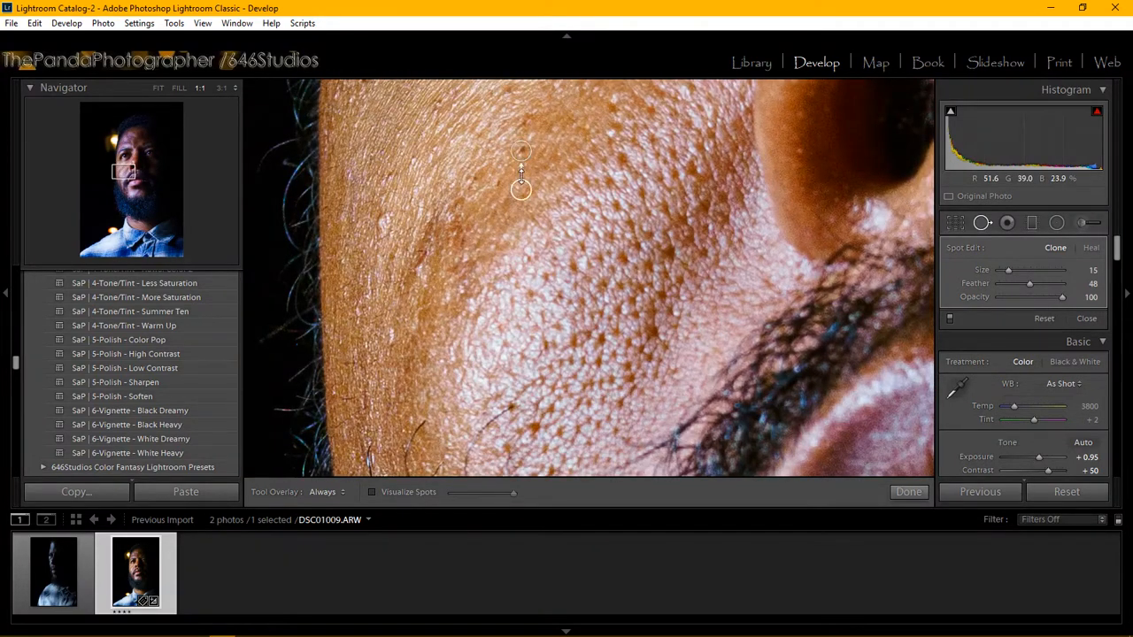
left_click(522, 123)
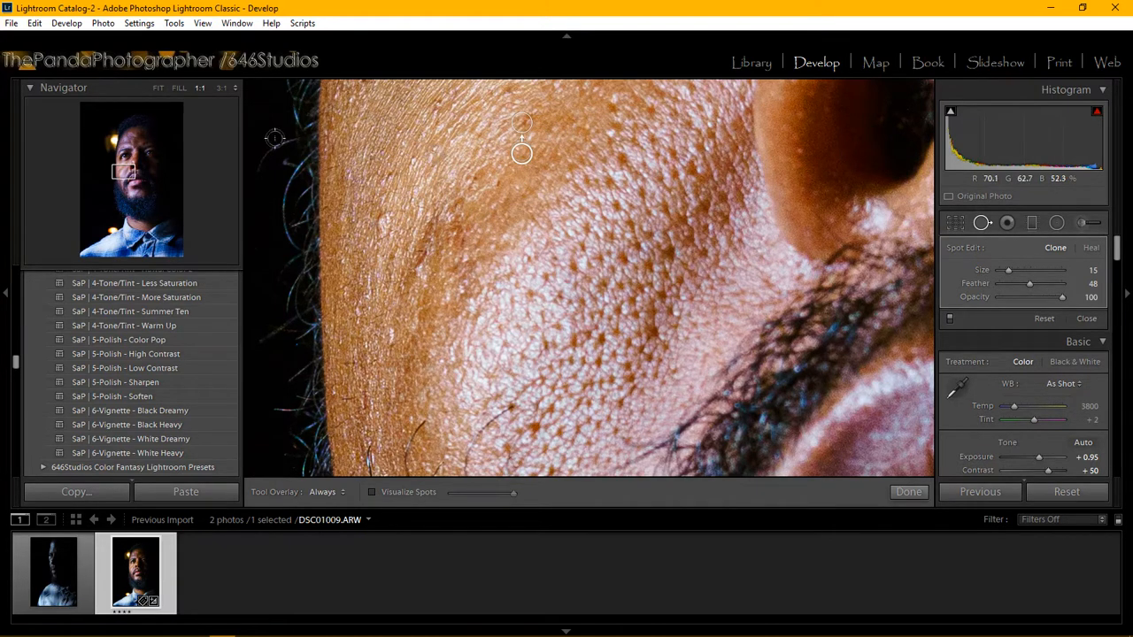
Clone out a blemish on the shadowed side of the forehead with a size 14 spot
left_click(126, 173)
left_click_drag(126, 173, 144, 137)
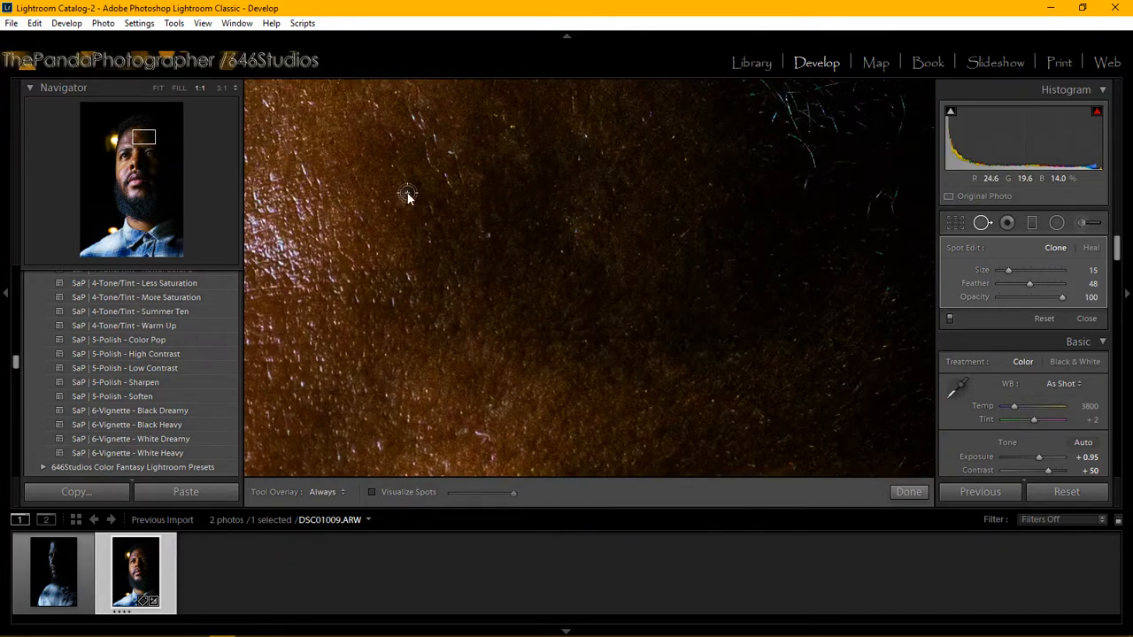
left_click(407, 192)
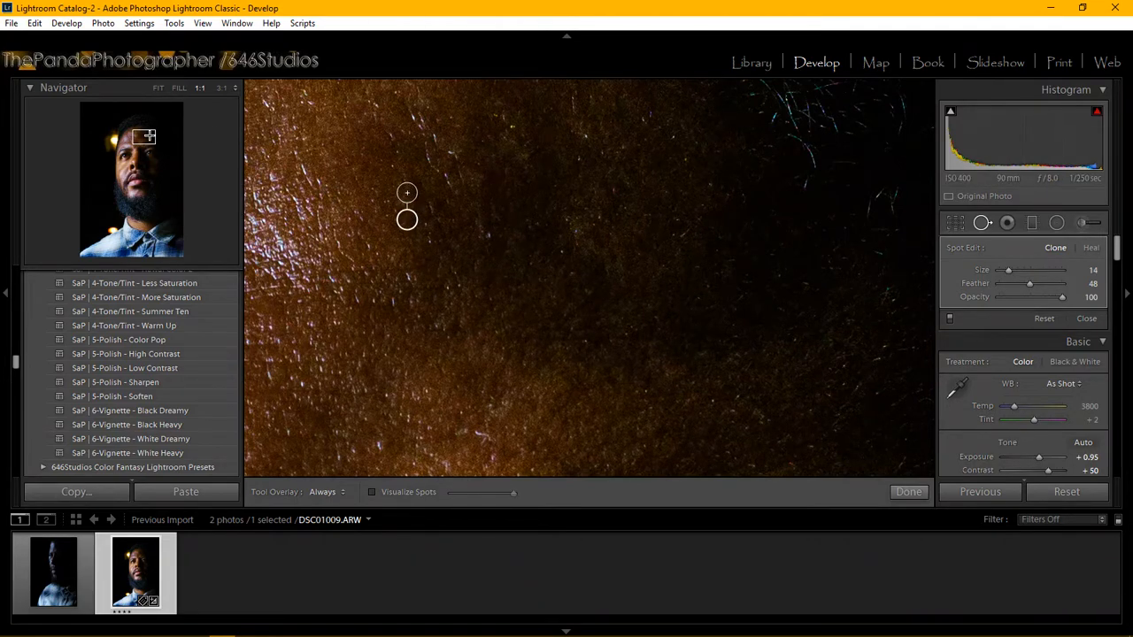
left_click_drag(150, 135, 139, 156)
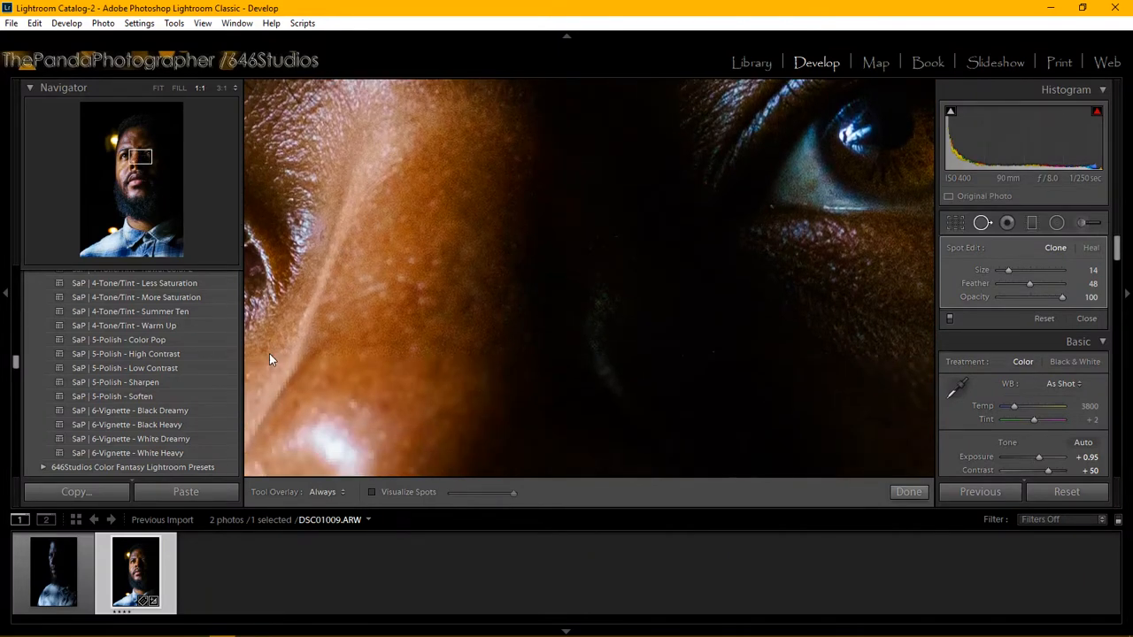
Check the popped-out YouTube live chat in Chrome for new messages and return to Lightroom
mouse_move(418, 635)
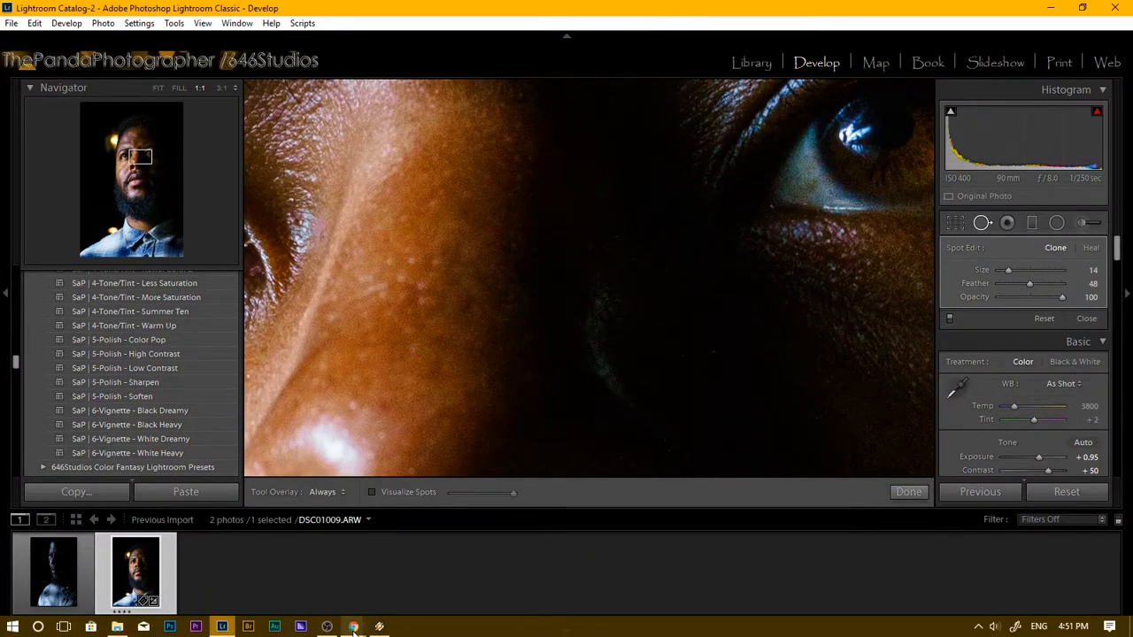
mouse_move(353, 631)
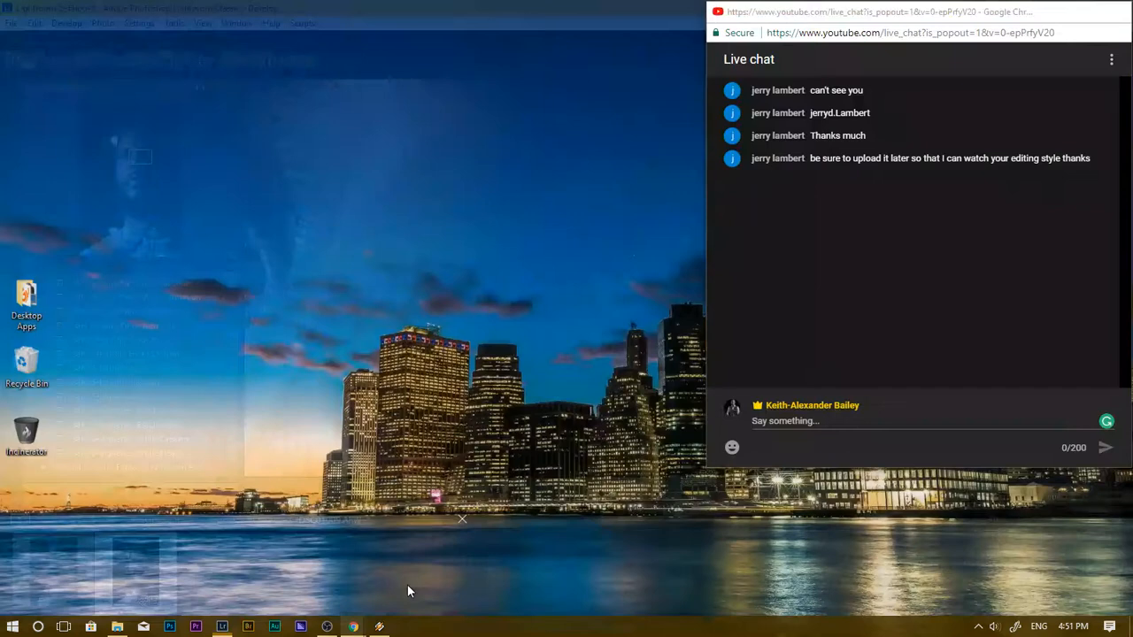
left_click(407, 585)
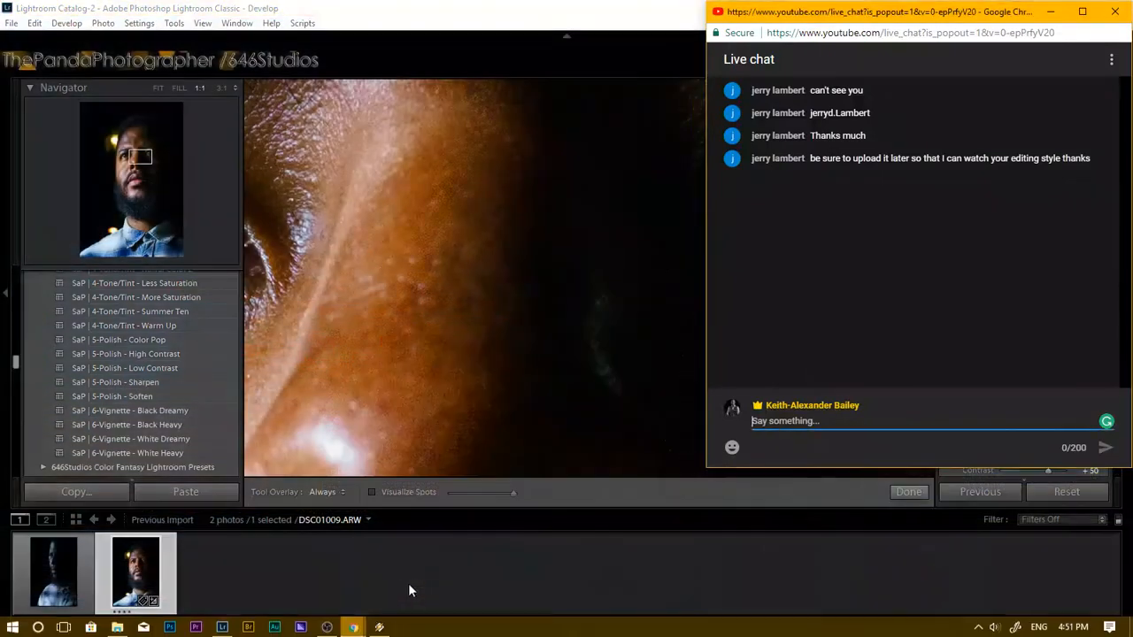
left_click(392, 563)
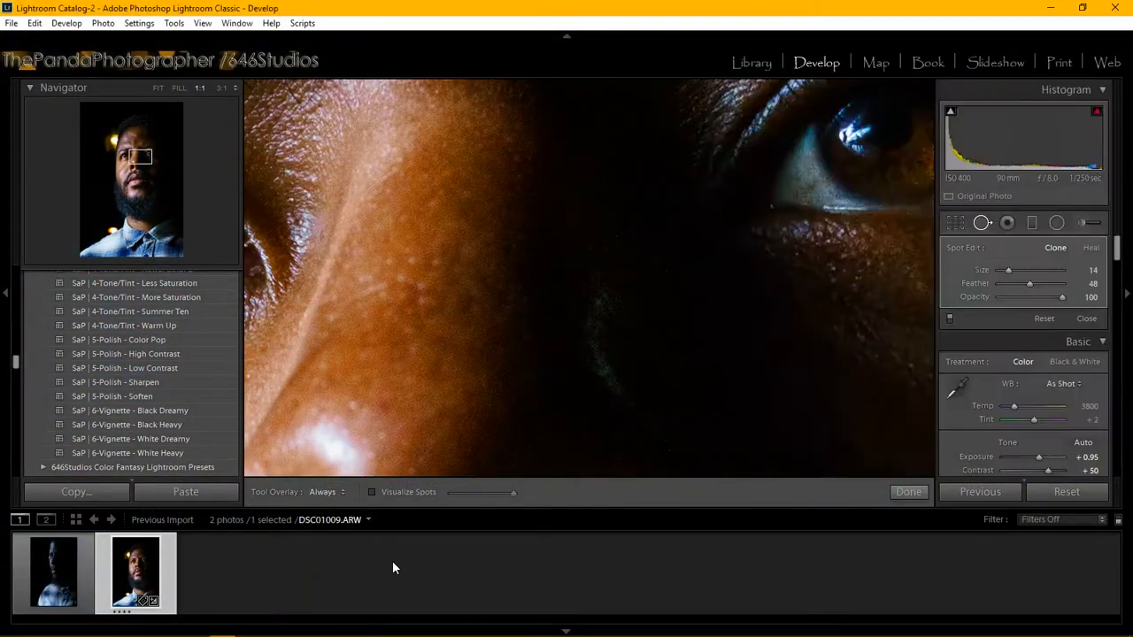
Leave spot removal and start an Adjustment Brush on the whole portrait with the Strike a Pose | Face - SoftenSkin effect preset
left_click(127, 588)
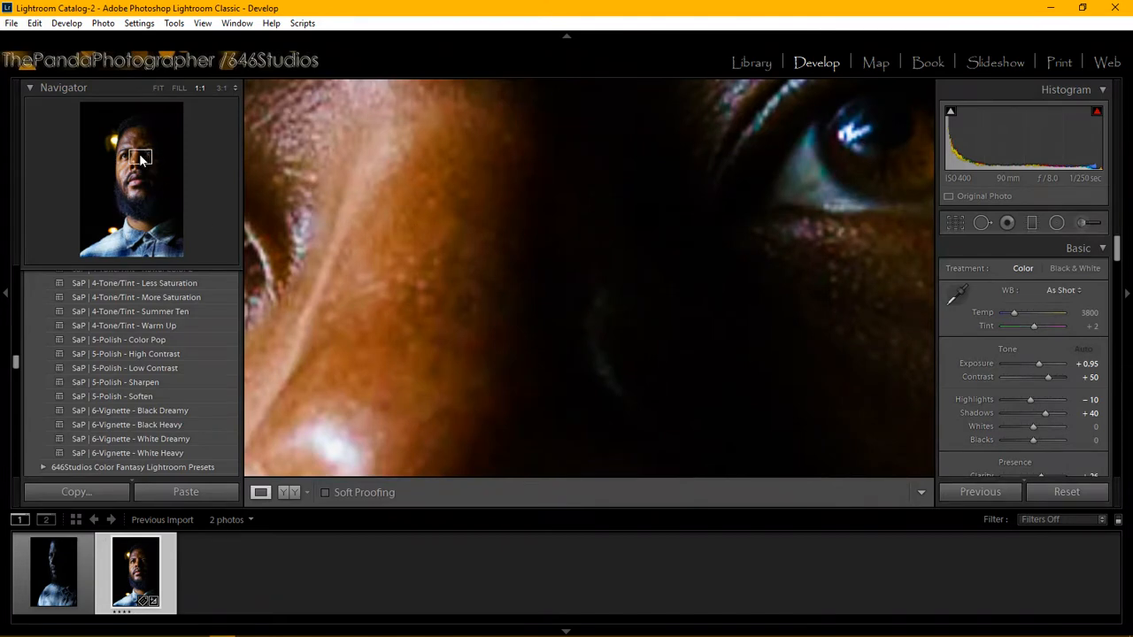
left_click_drag(140, 159, 133, 165)
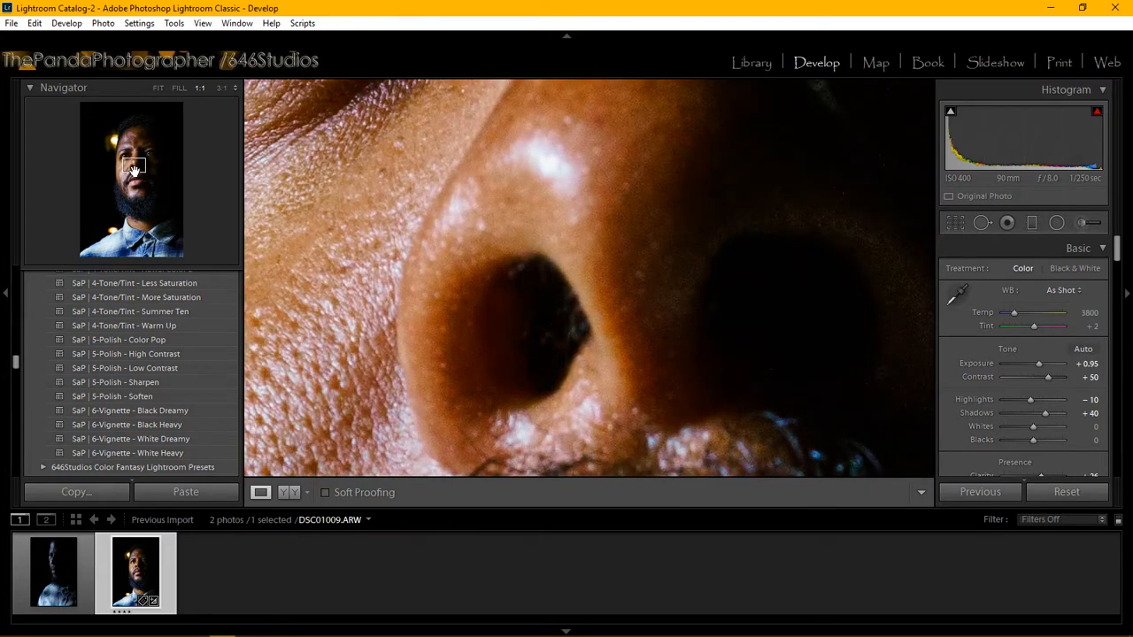
mouse_move(132, 169)
left_mouse_down()
mouse_move(151, 202)
mouse_move(139, 162)
left_mouse_up()
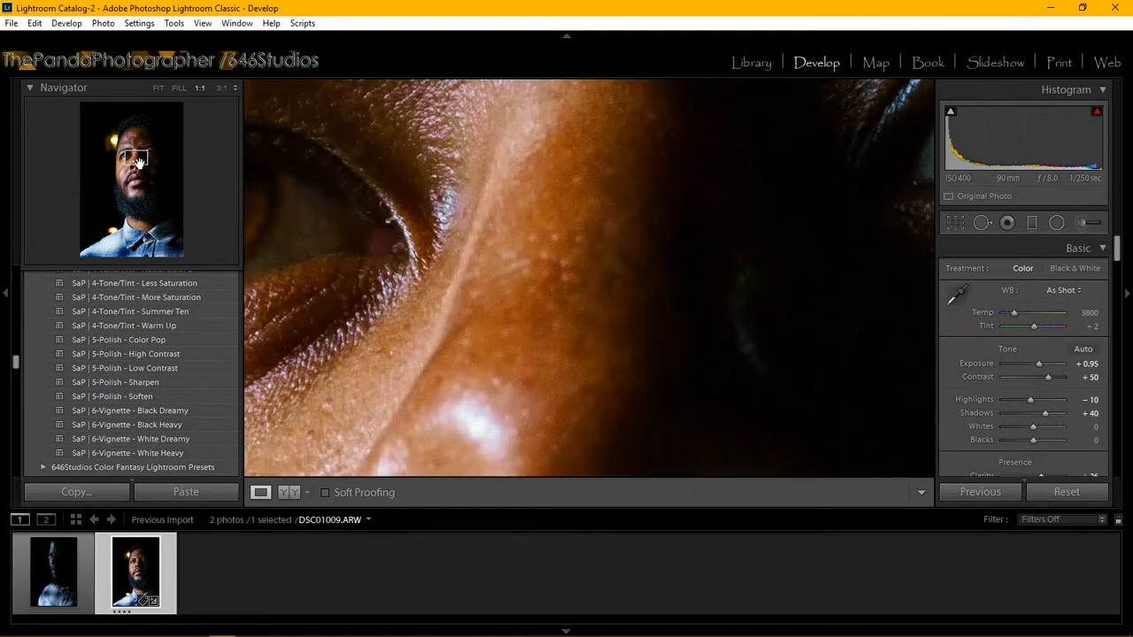
key("z")
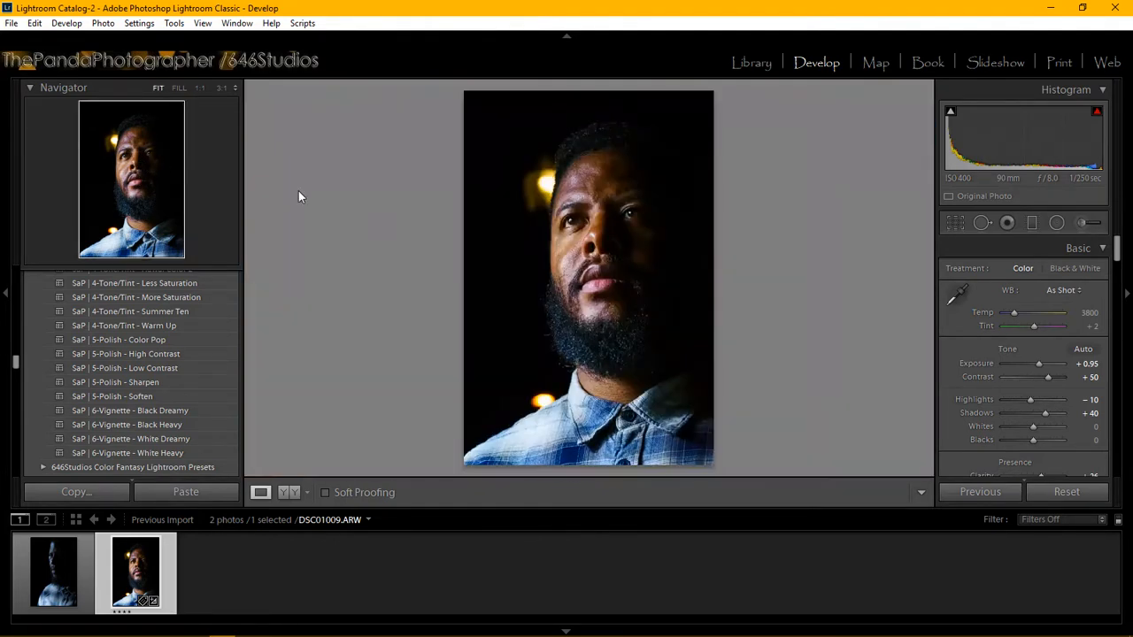
left_click(1085, 222)
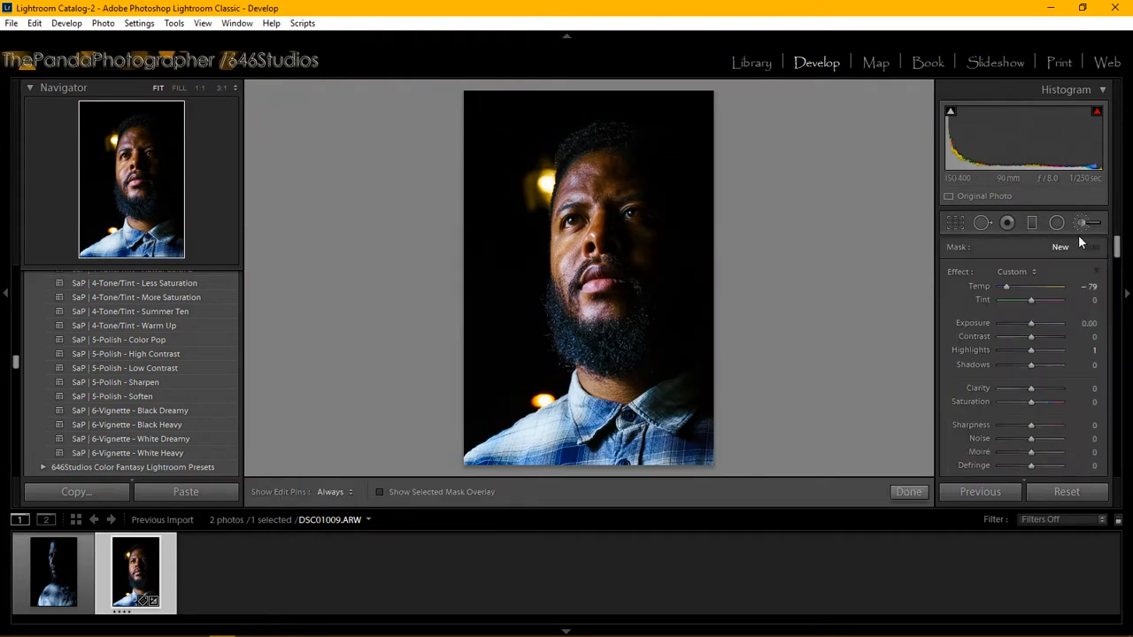
left_click(1031, 270)
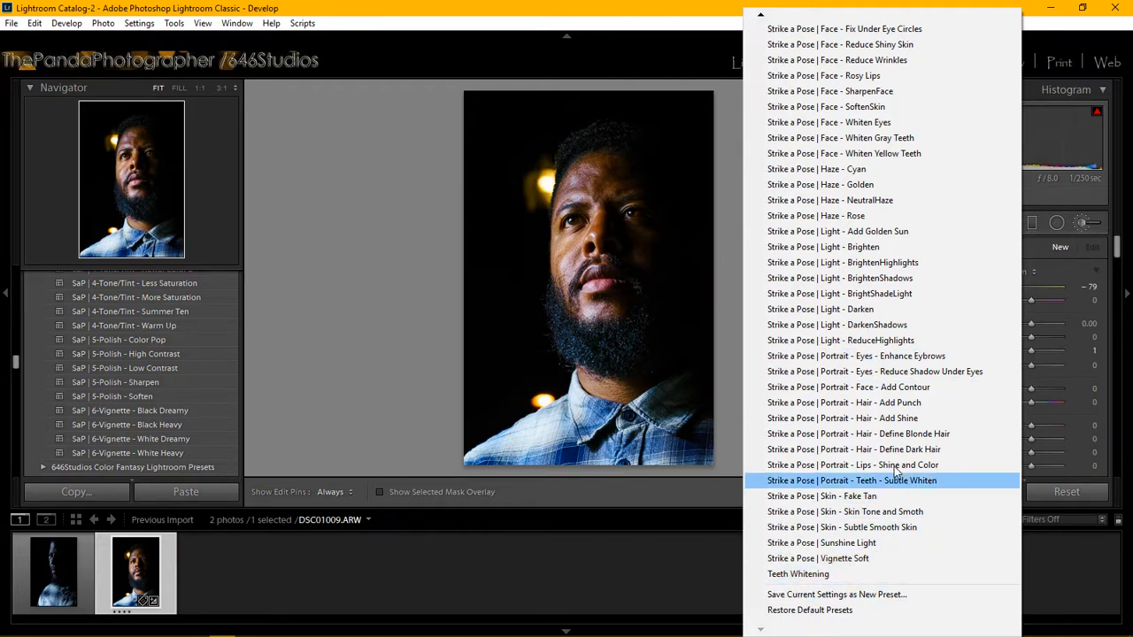
left_click(911, 110)
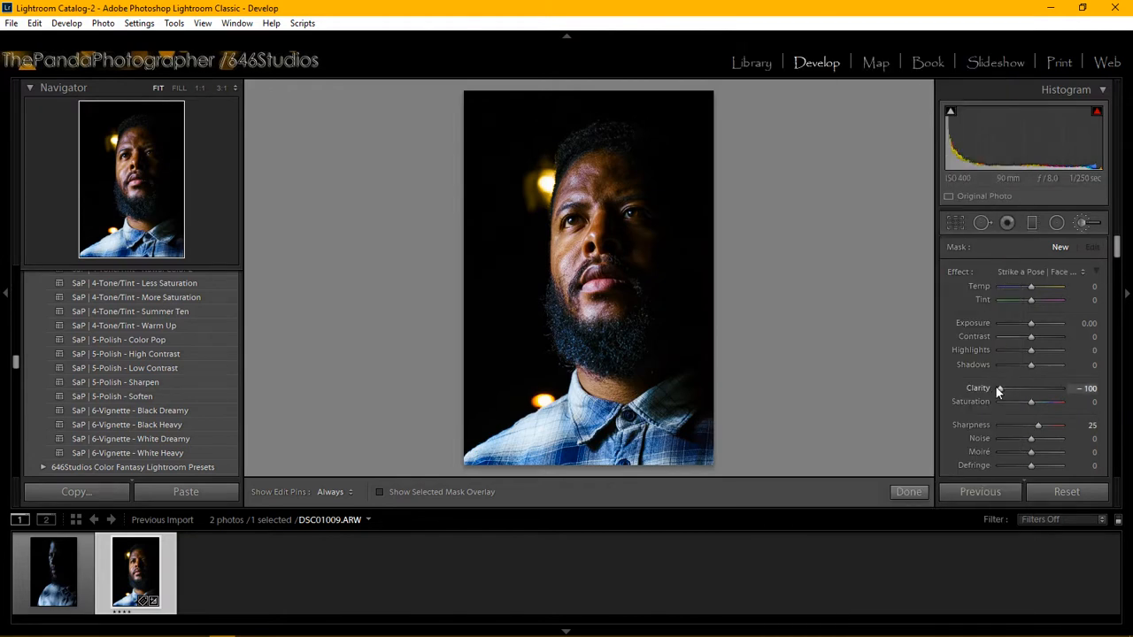
Set the skin-softening brush's Clarity to -25 and Sharpness to 13
left_click_drag(998, 387, 1022, 409)
left_click(1088, 388)
type("-25")
key("Return")
left_click(1075, 427)
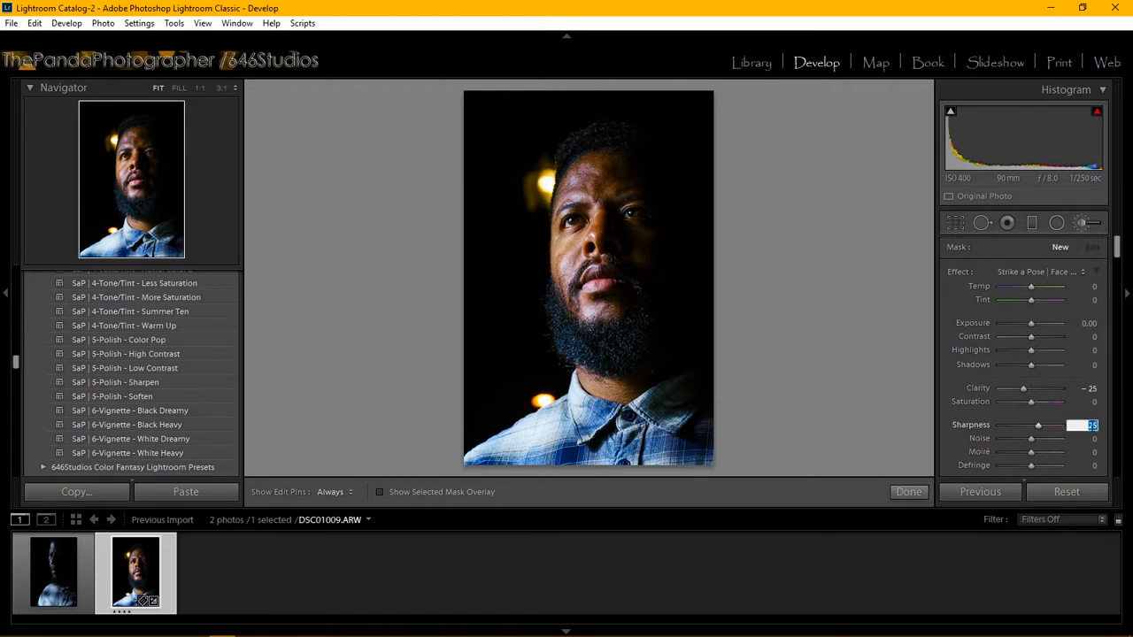
type("10")
key("Return")
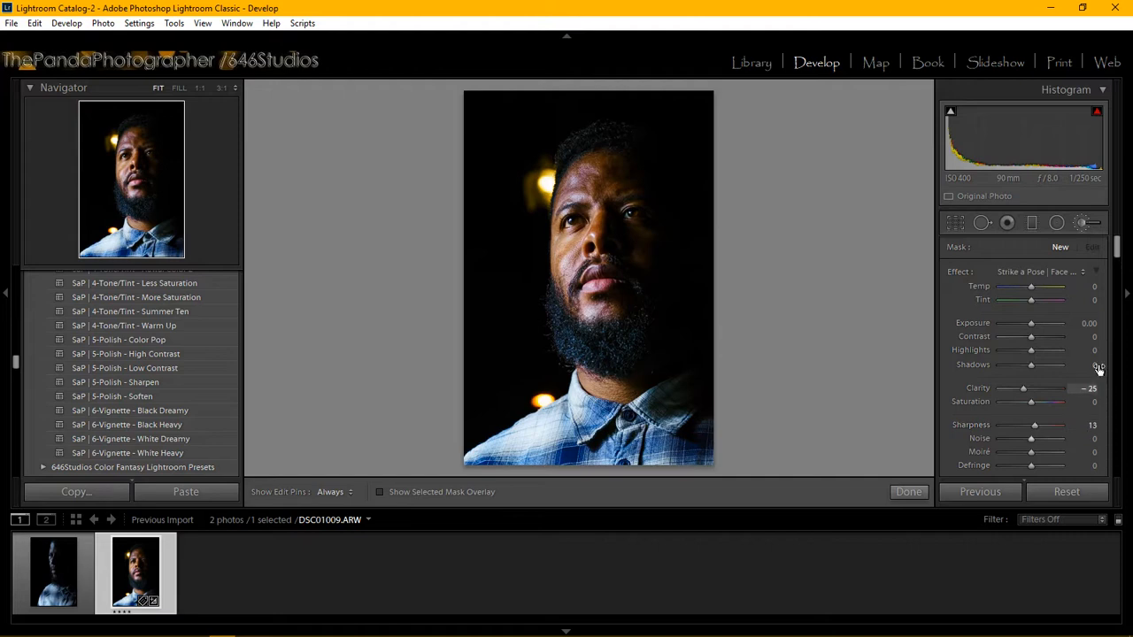
Brush the skin-softening adjustment onto the face starting at the forehead, and toggle the edit pins off and on to check it
left_click(582, 178)
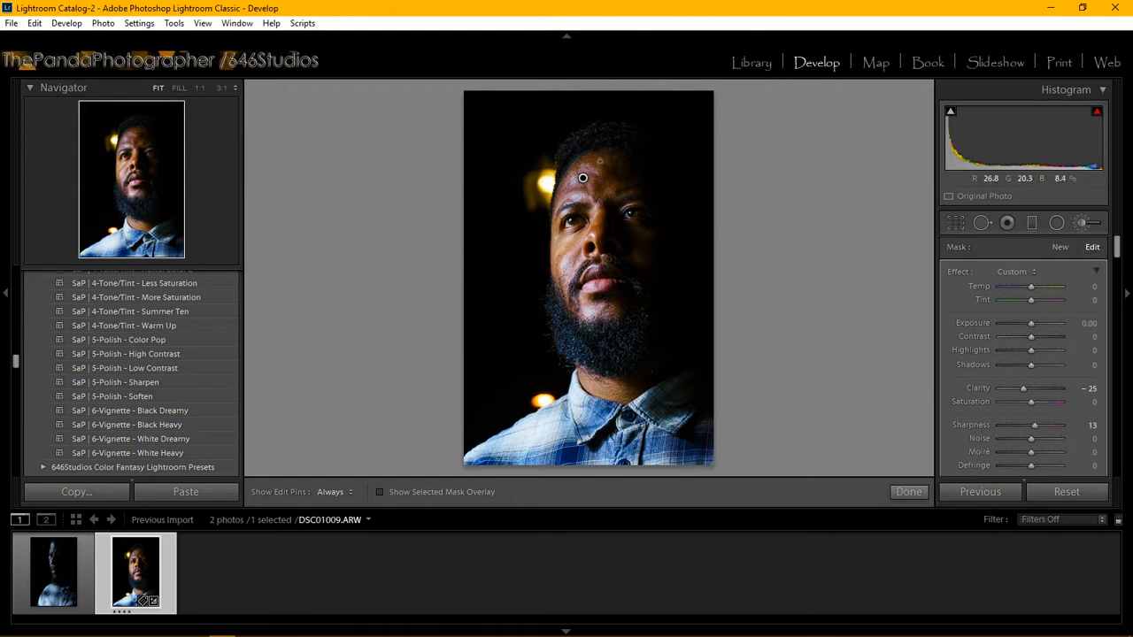
key("h")
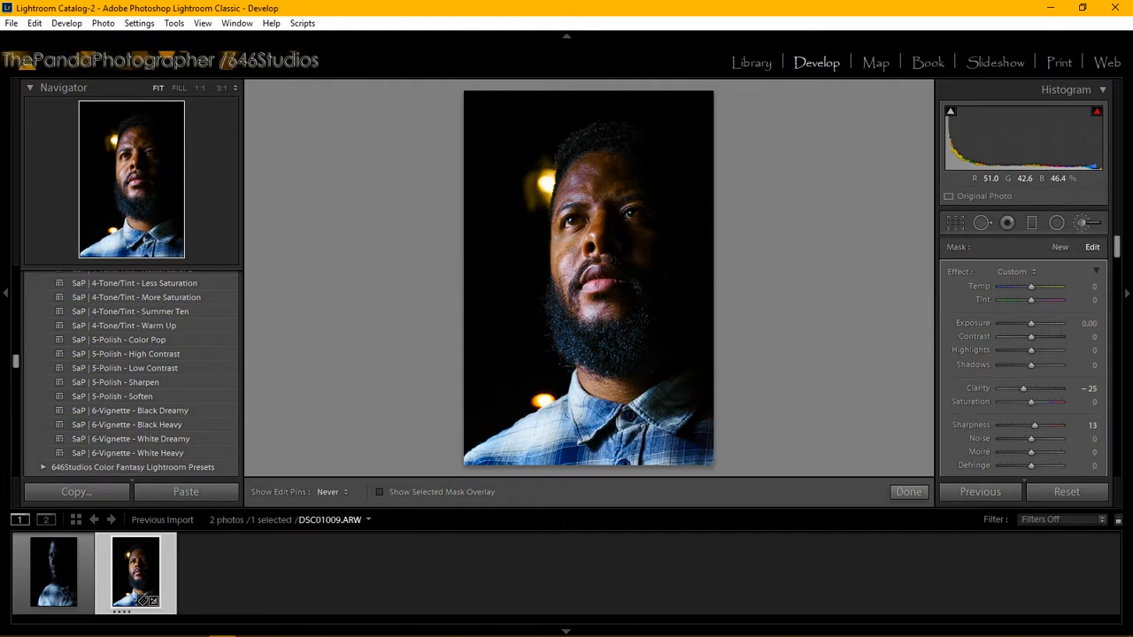
key("h")
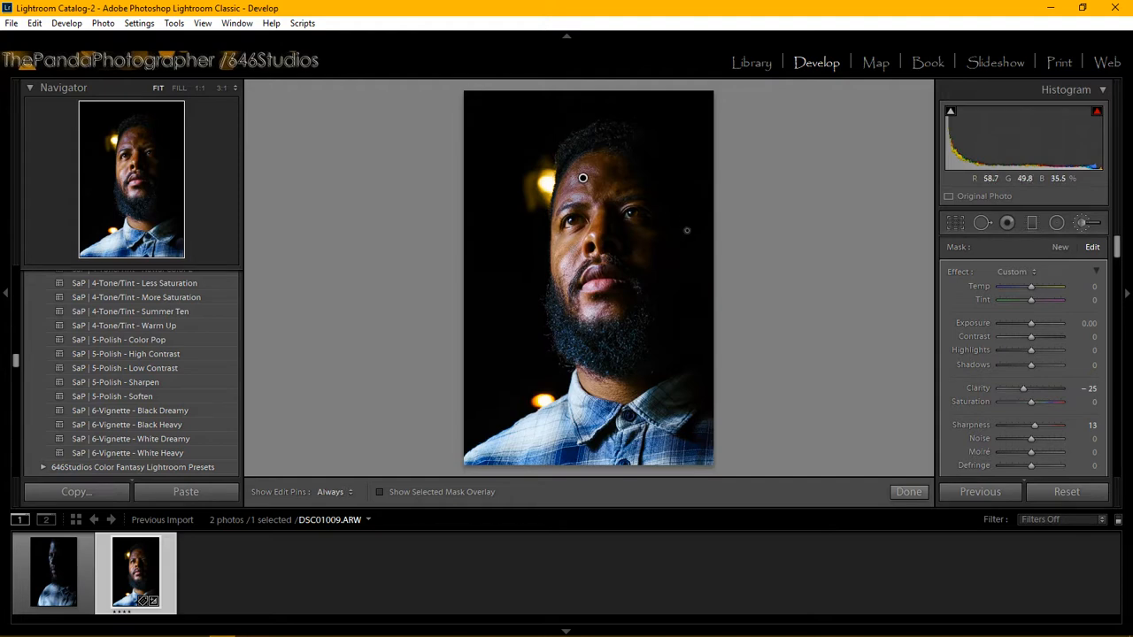
Set the Exposure of the face's skin-softening brush adjustment to 0.55
left_click(1088, 323)
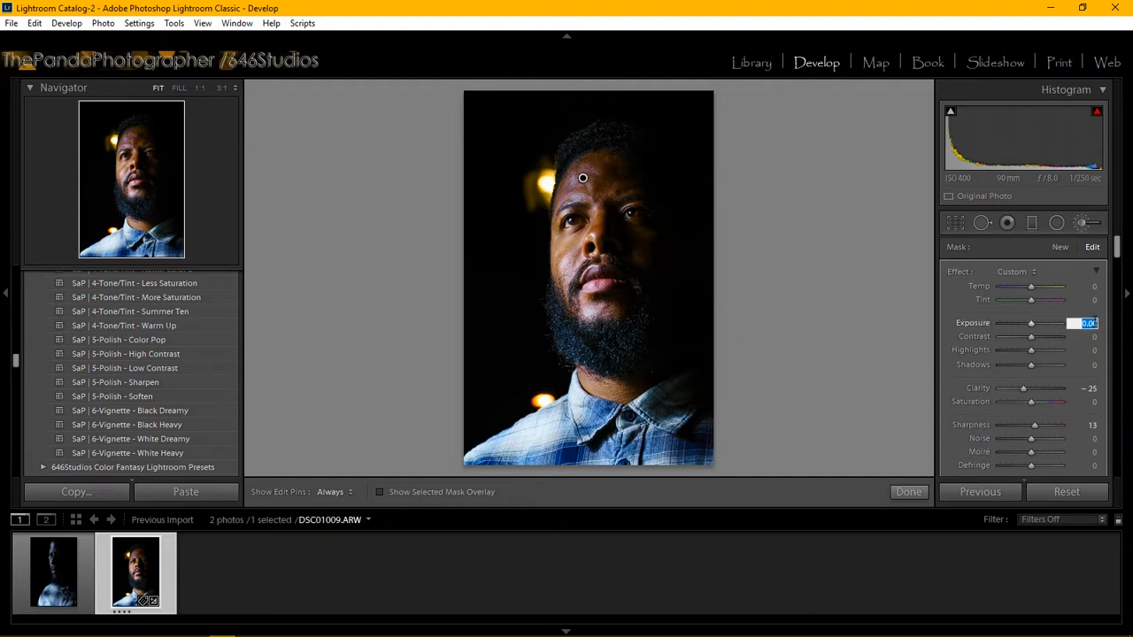
type(".25")
key("Return")
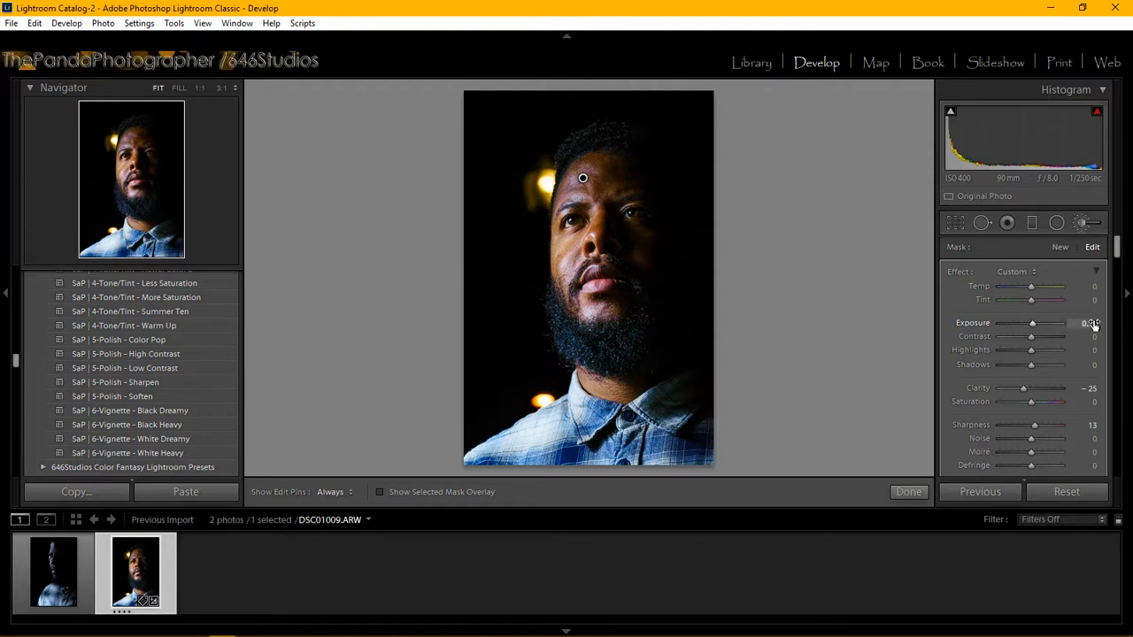
left_click(1094, 325)
left_click(1095, 323)
key("Up")
key("Up")
key("Up")
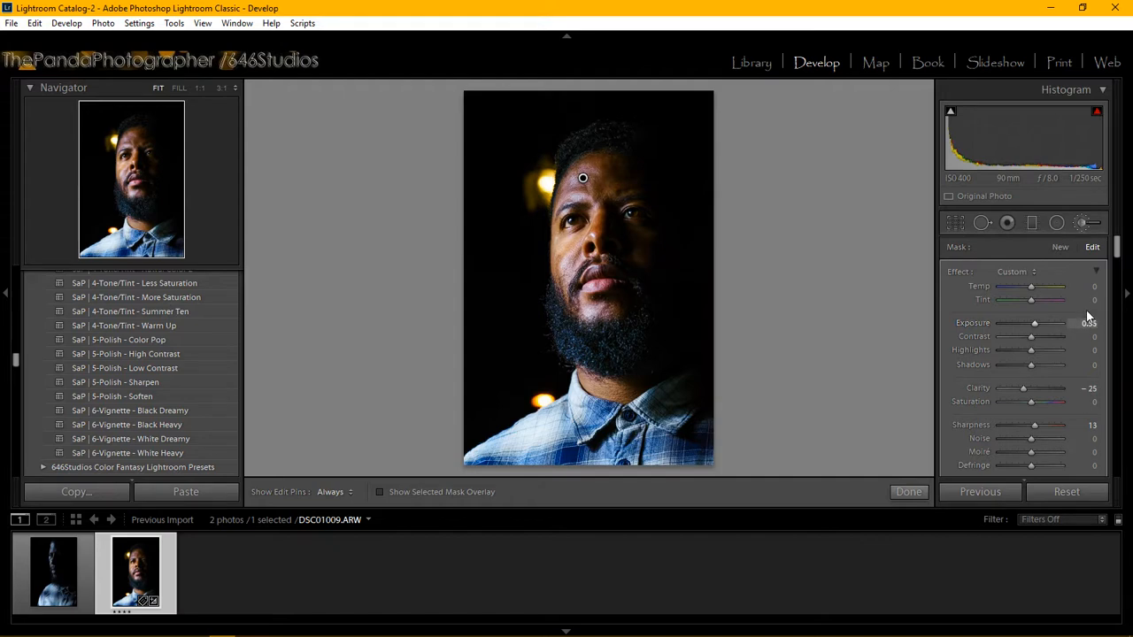
key("Return")
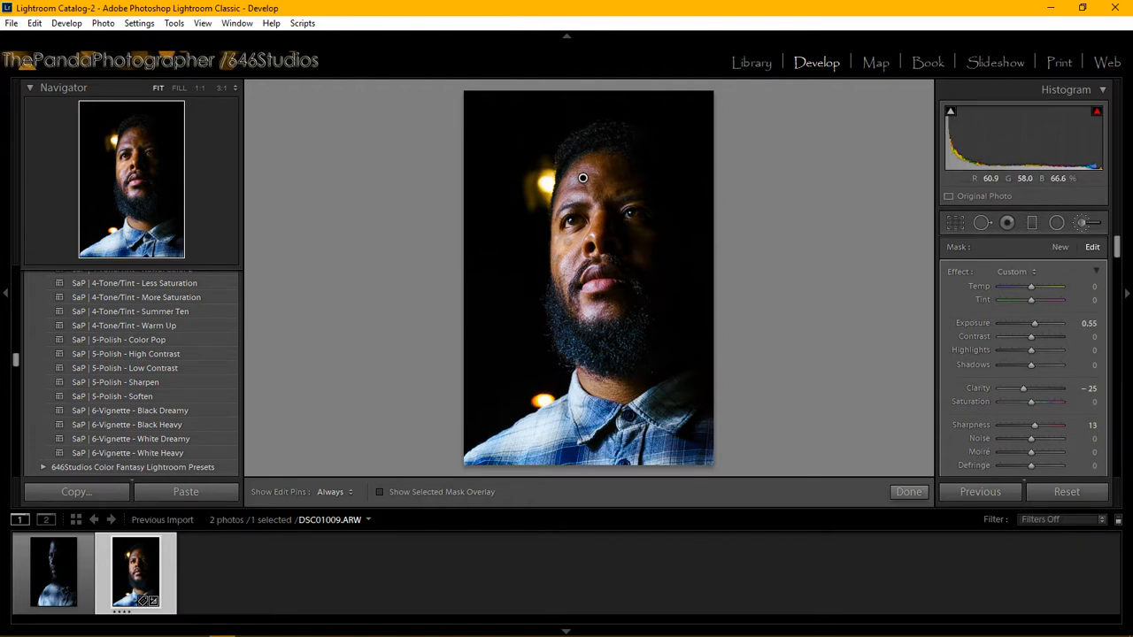
Show the selected mask overlay and extend the skin-softening brush across the unmasked part of the forehead
key("h")
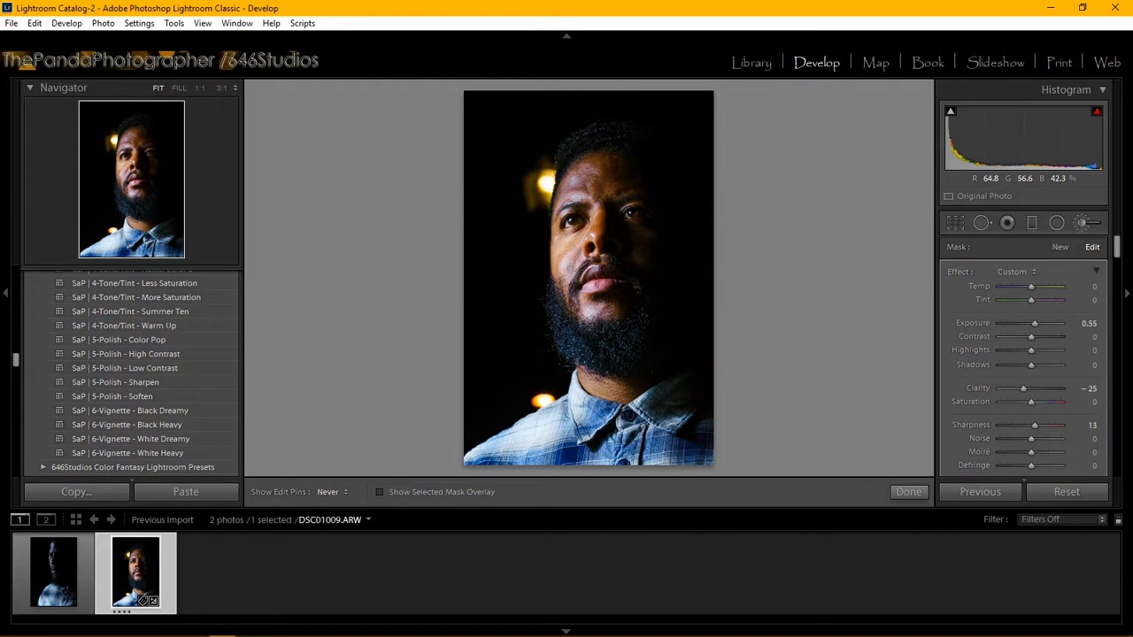
key("h")
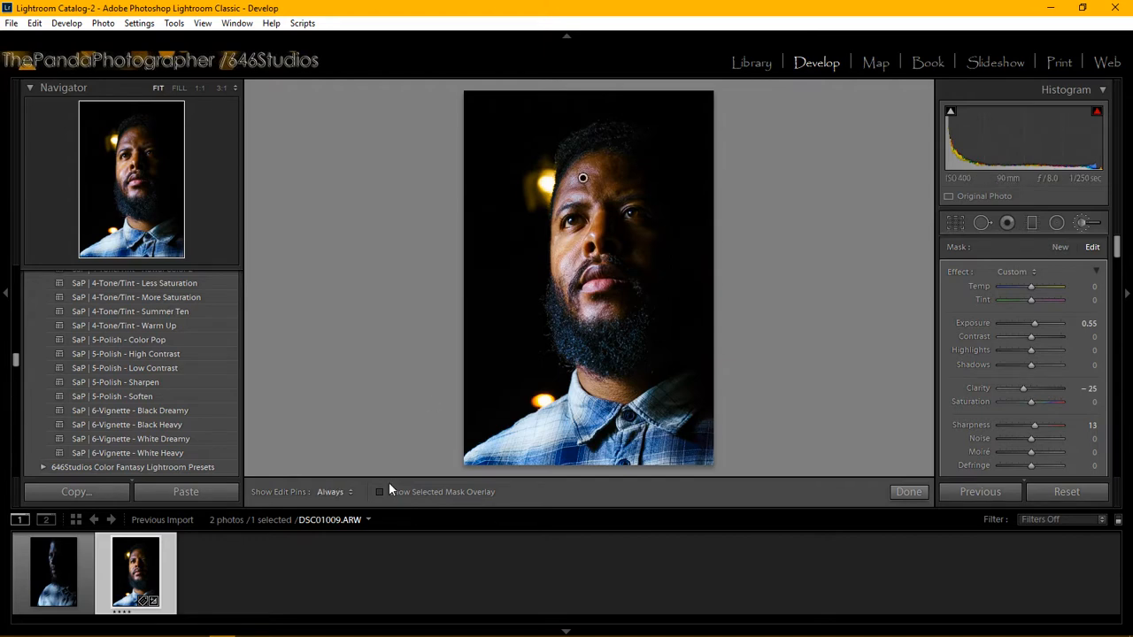
left_click(390, 488)
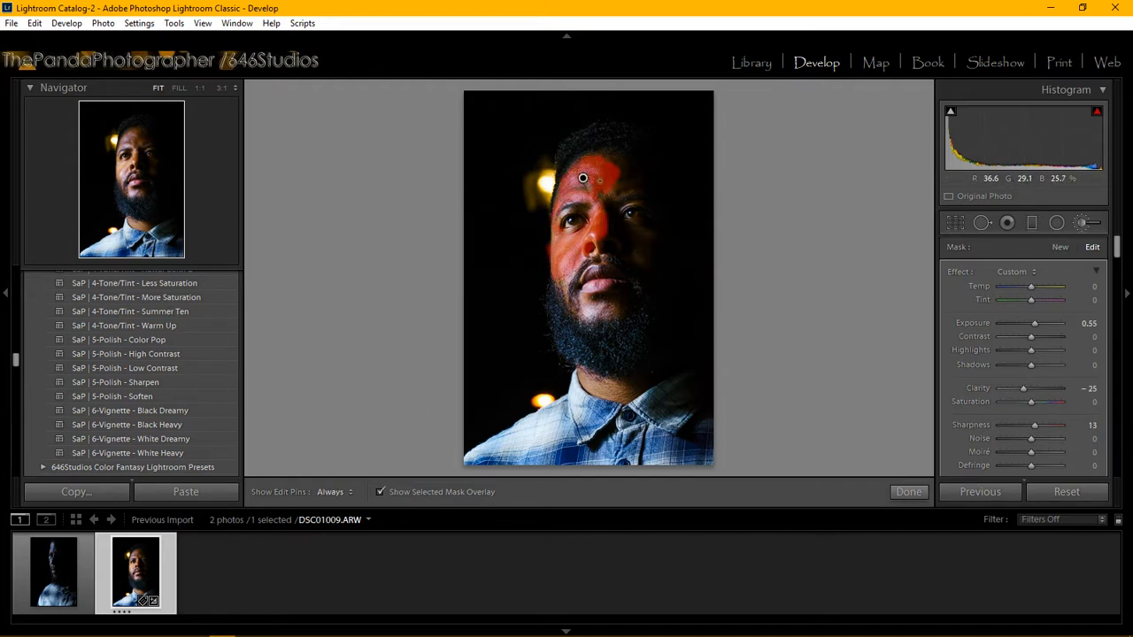
key("h")
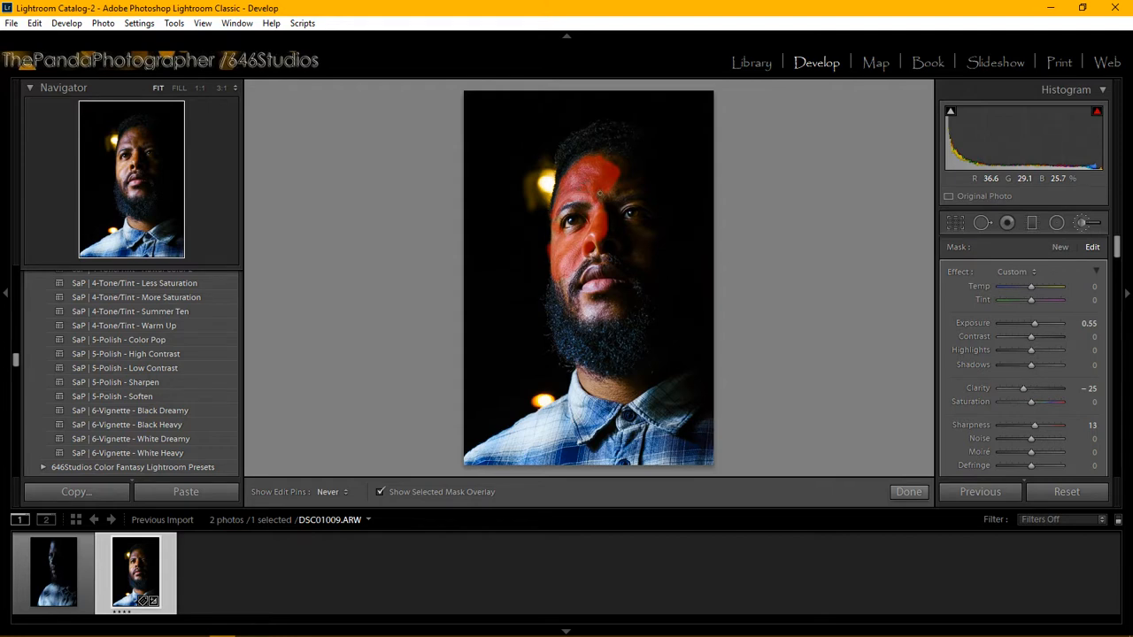
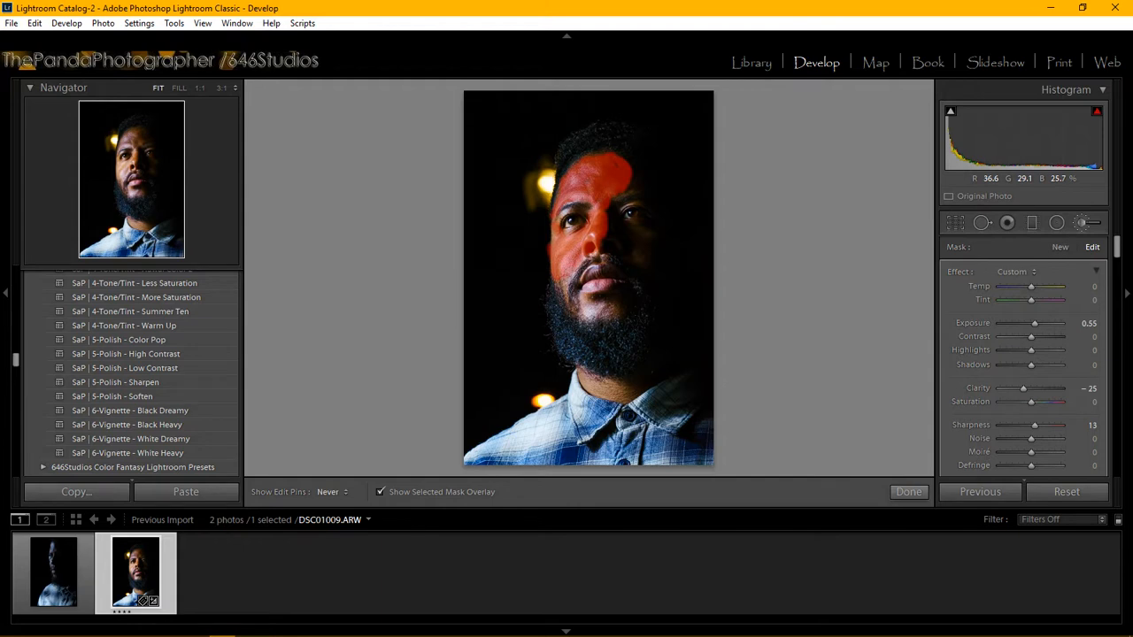
key("h")
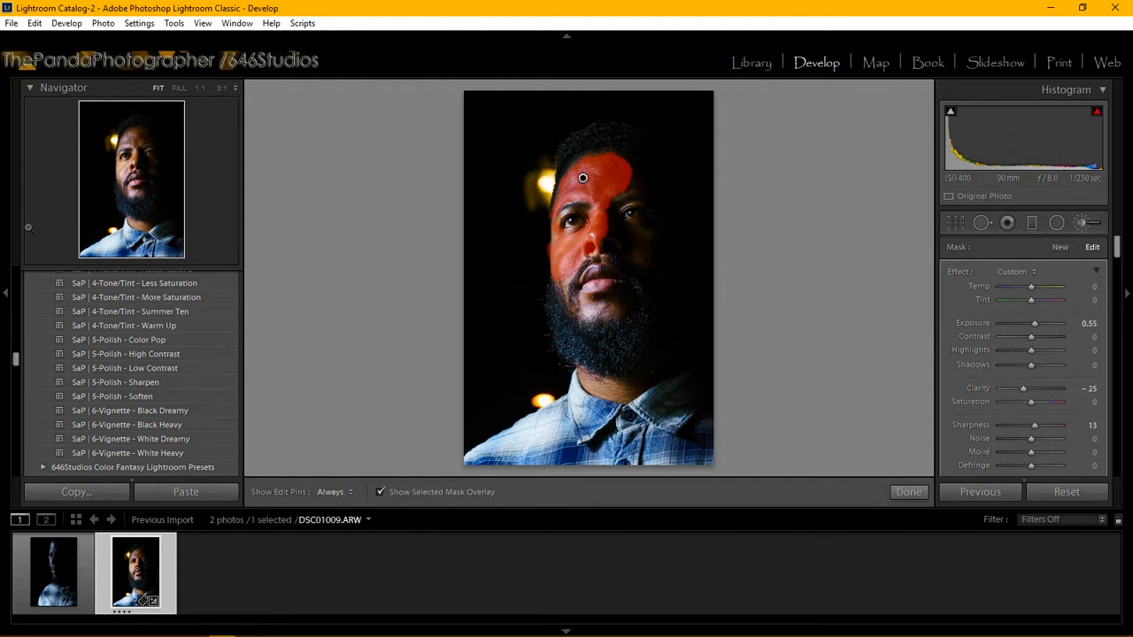
Erase the skin-softening mask that spills past the outer edge of the lit cheek onto the dark background
left_click(126, 163)
left_click(125, 163)
left_click(124, 161)
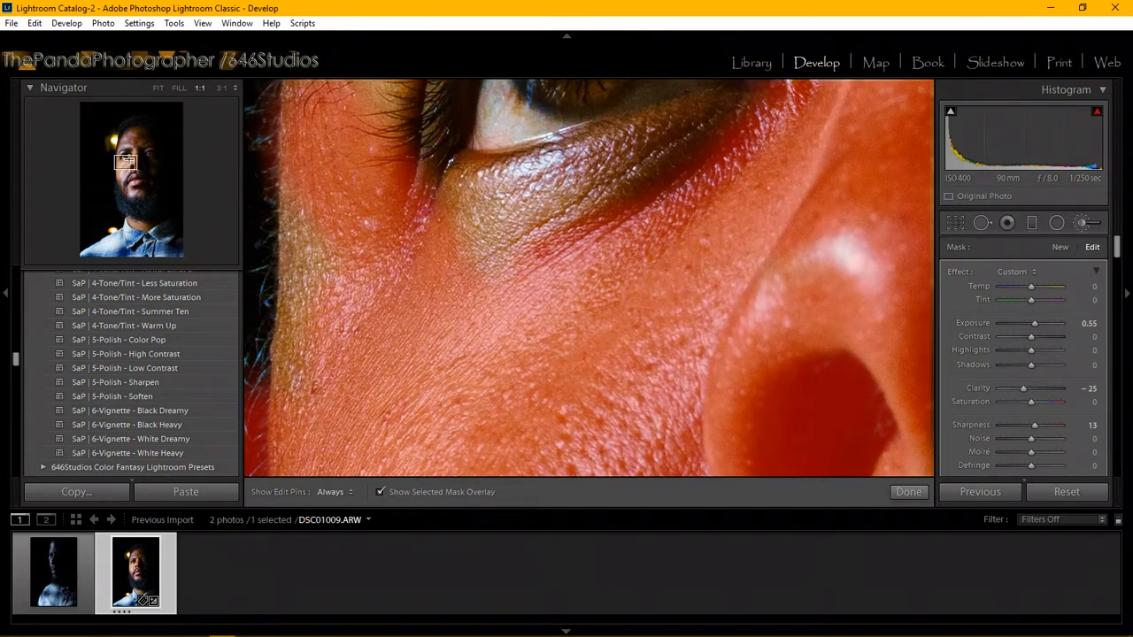
left_click_drag(125, 162, 121, 166)
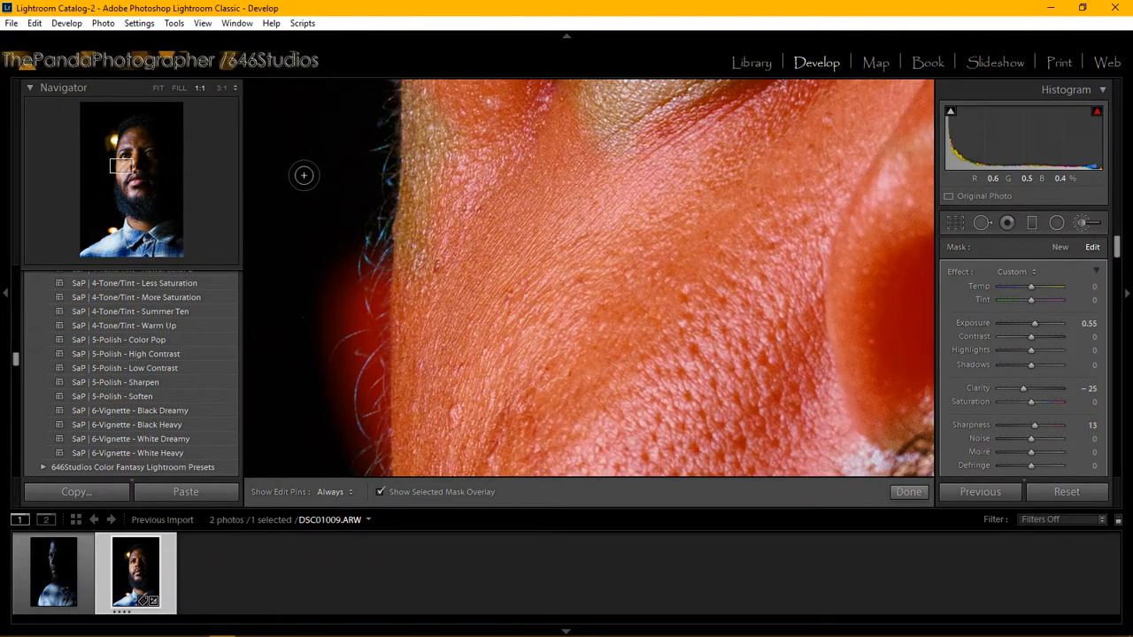
key("alt")
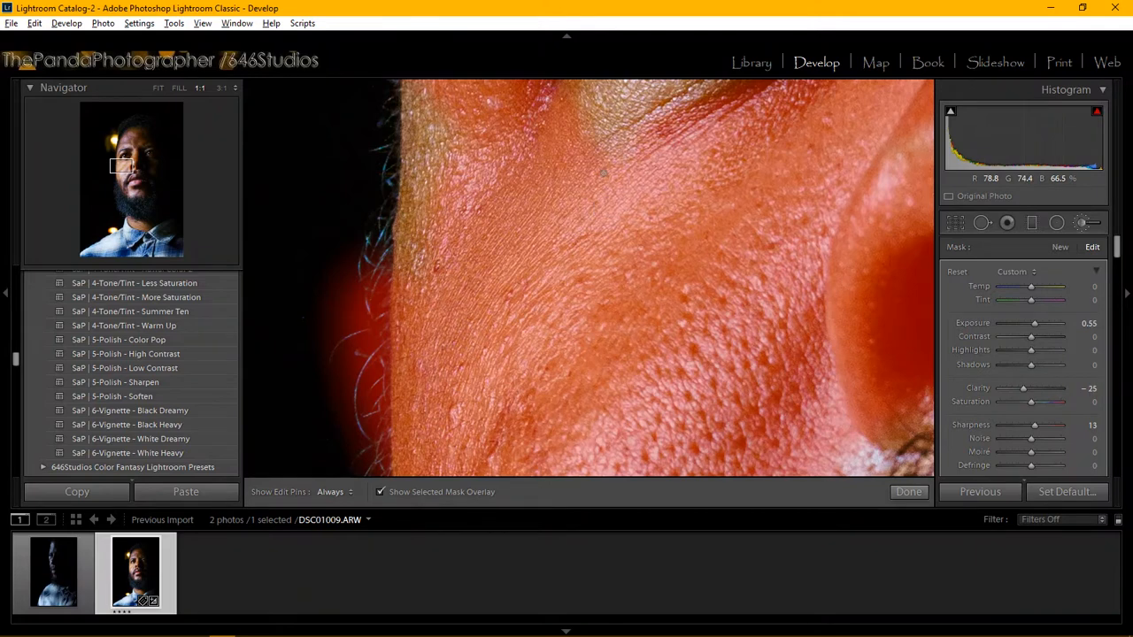
scroll(604, 174, "up", 2)
key("h")
mouse_move(372, 237)
left_mouse_down()
mouse_move(335, 327)
mouse_move(355, 248)
mouse_move(362, 309)
mouse_move(343, 325)
mouse_move(343, 406)
mouse_move(356, 420)
mouse_move(358, 376)
mouse_move(363, 461)
mouse_move(317, 303)
mouse_move(354, 448)
mouse_move(369, 285)
left_mouse_up()
key("h")
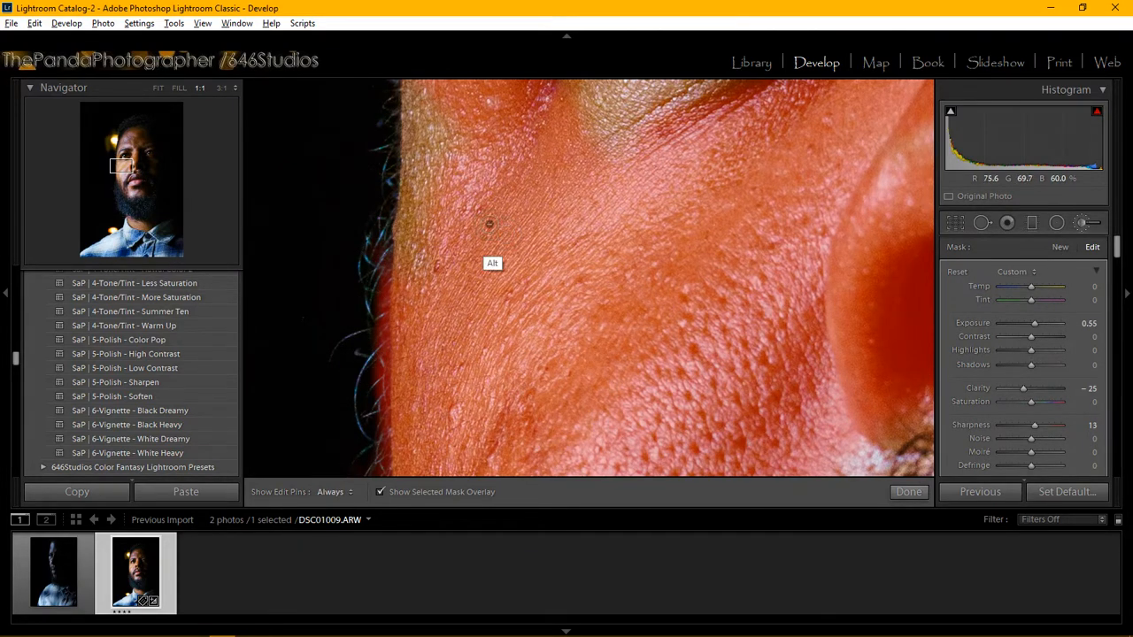
key("h")
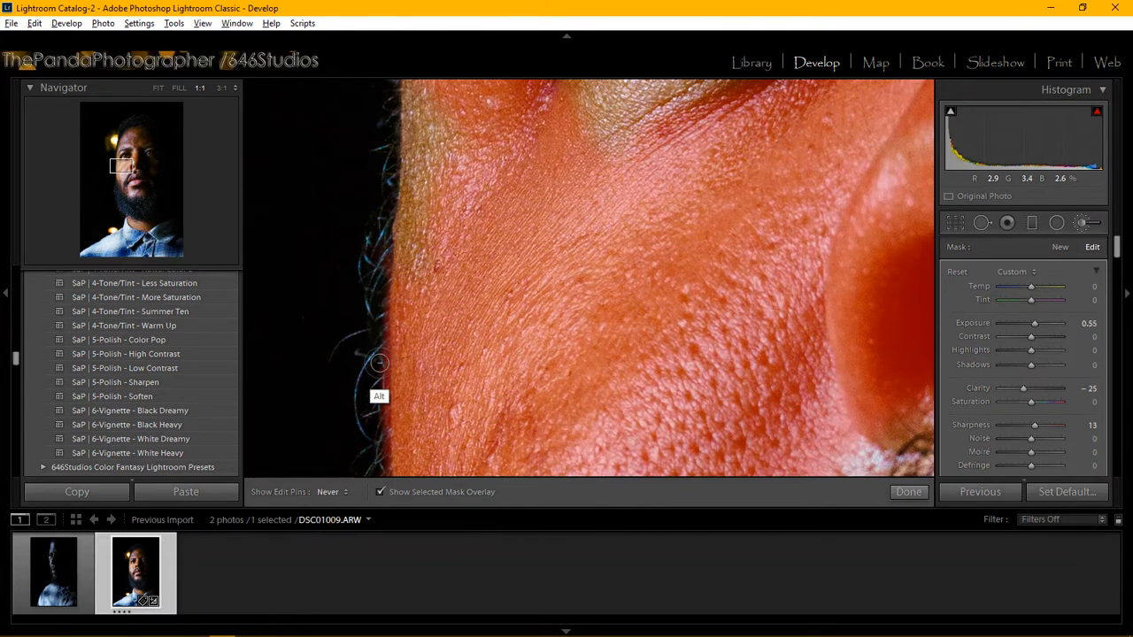
left_click_drag(379, 362, 373, 169)
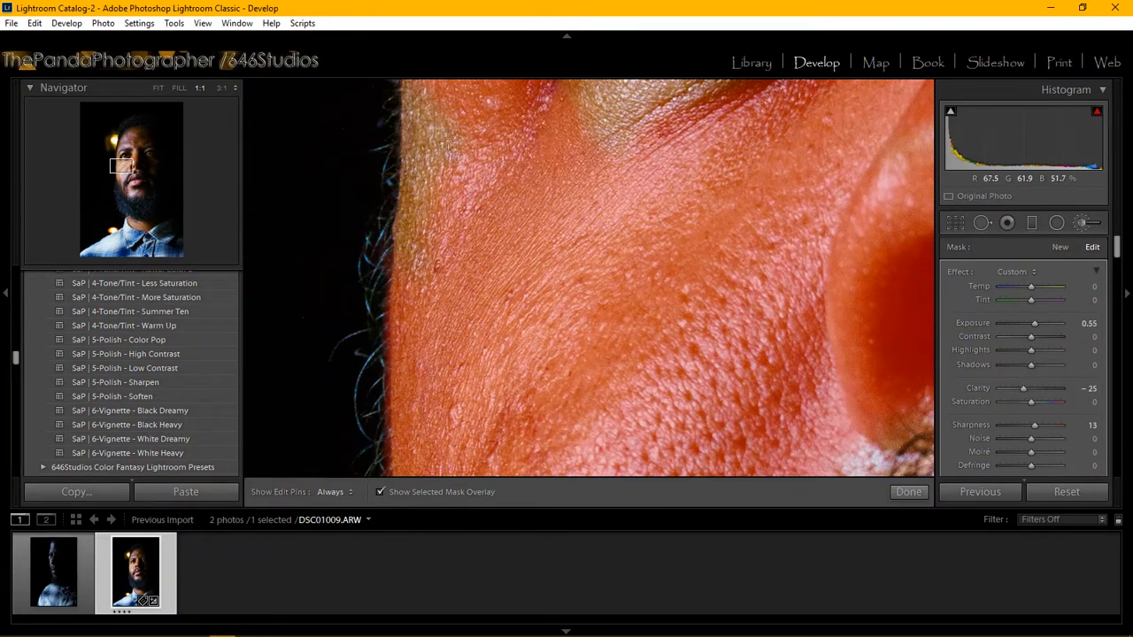
Brush the skin-softening mask over the missed skin at the cheek's outer edge and below the eye, and hide the mask overlay
key("h")
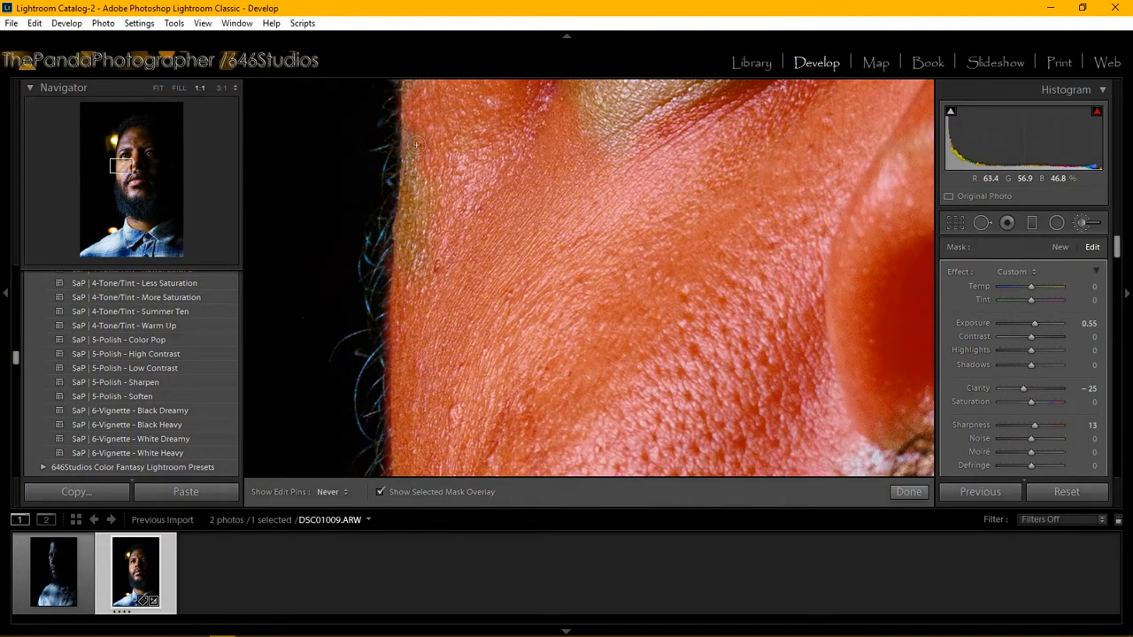
key("h")
key("h")
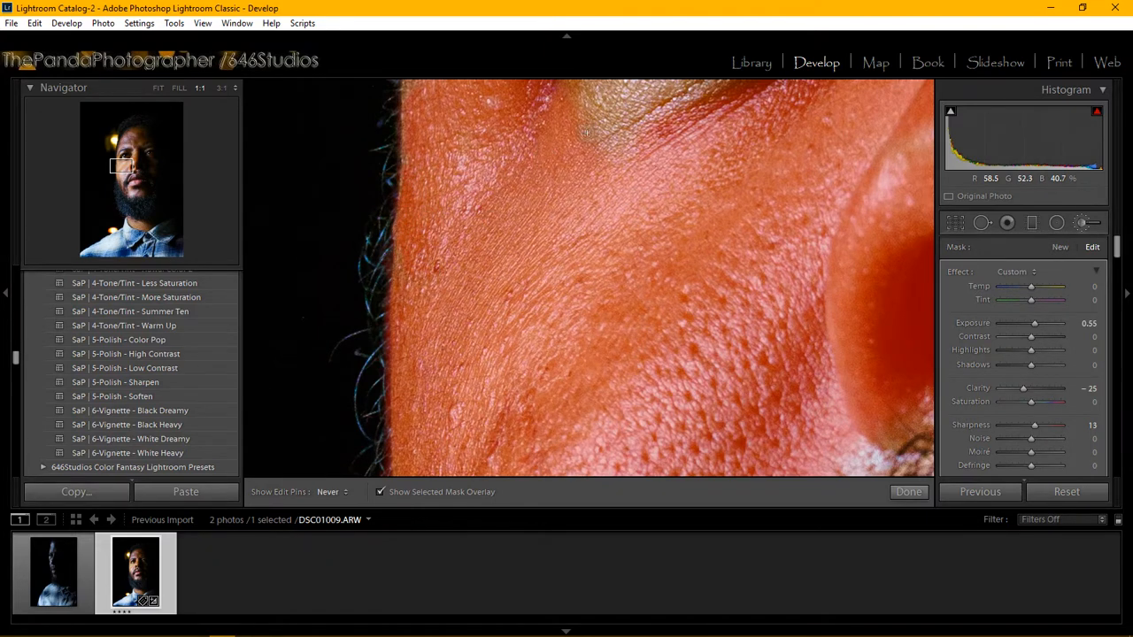
mouse_move(585, 133)
left_mouse_down()
mouse_move(559, 168)
mouse_move(646, 109)
mouse_move(589, 180)
mouse_move(659, 107)
mouse_move(606, 141)
mouse_move(584, 122)
mouse_move(602, 94)
mouse_move(640, 105)
mouse_move(641, 86)
mouse_move(528, 134)
left_mouse_up()
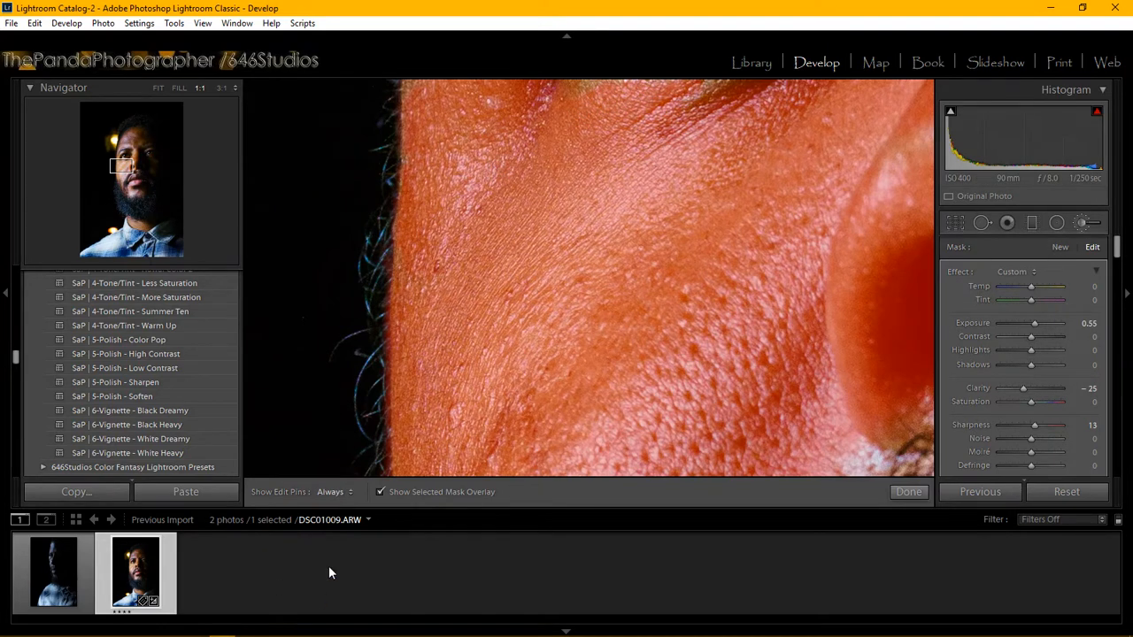
left_click(381, 489)
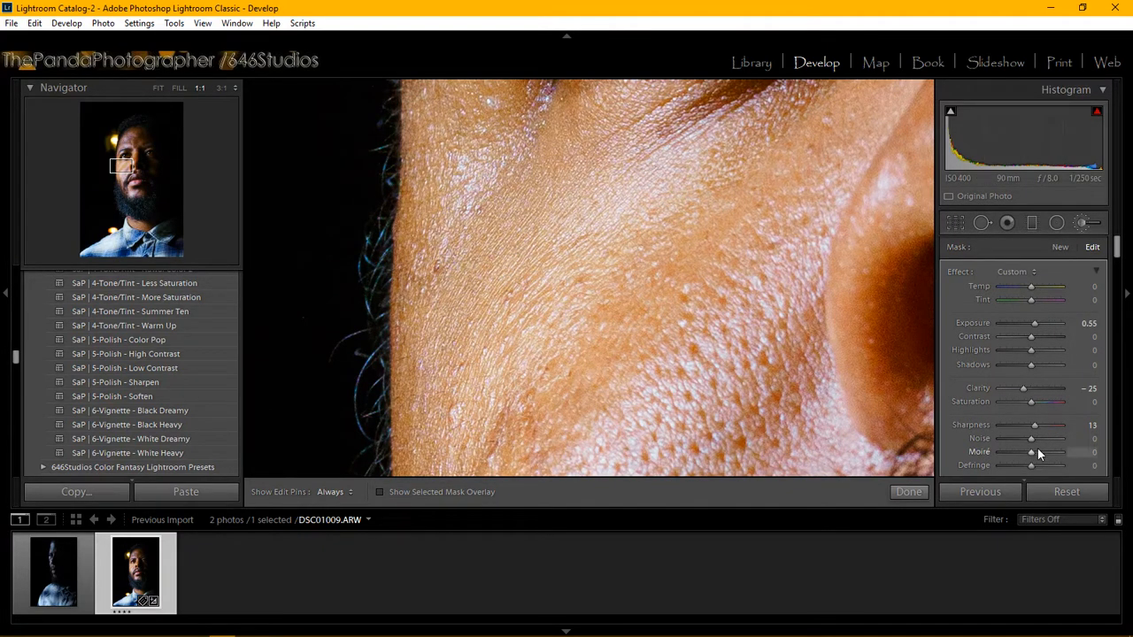
Try a Clarity of 10 on the face's skin-softening brush adjustment
left_click(1089, 388)
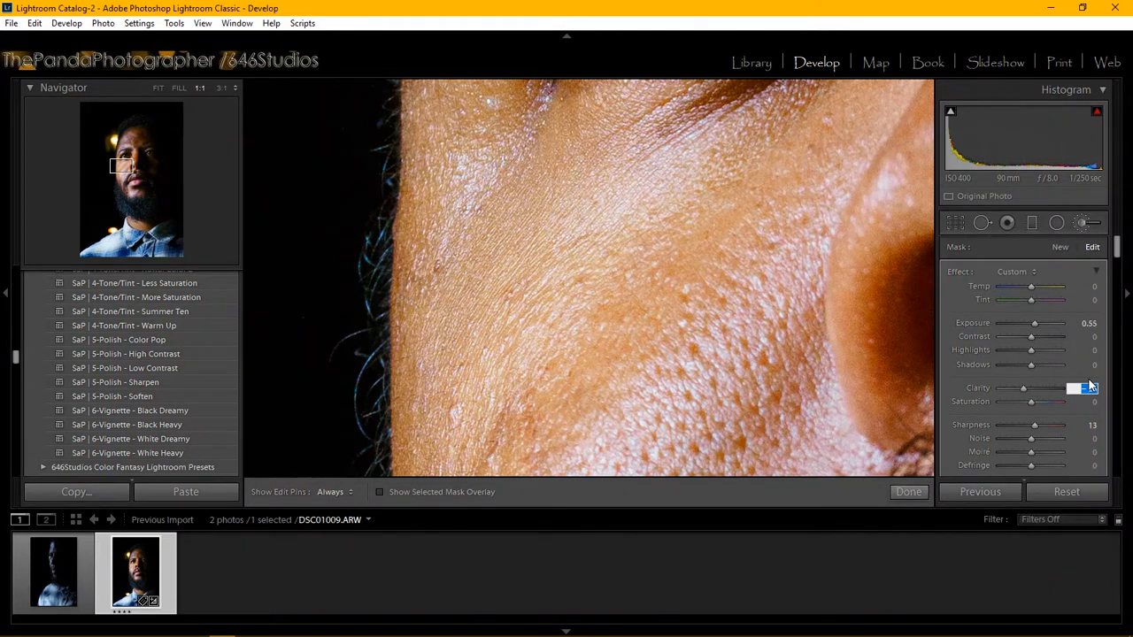
type("0.10")
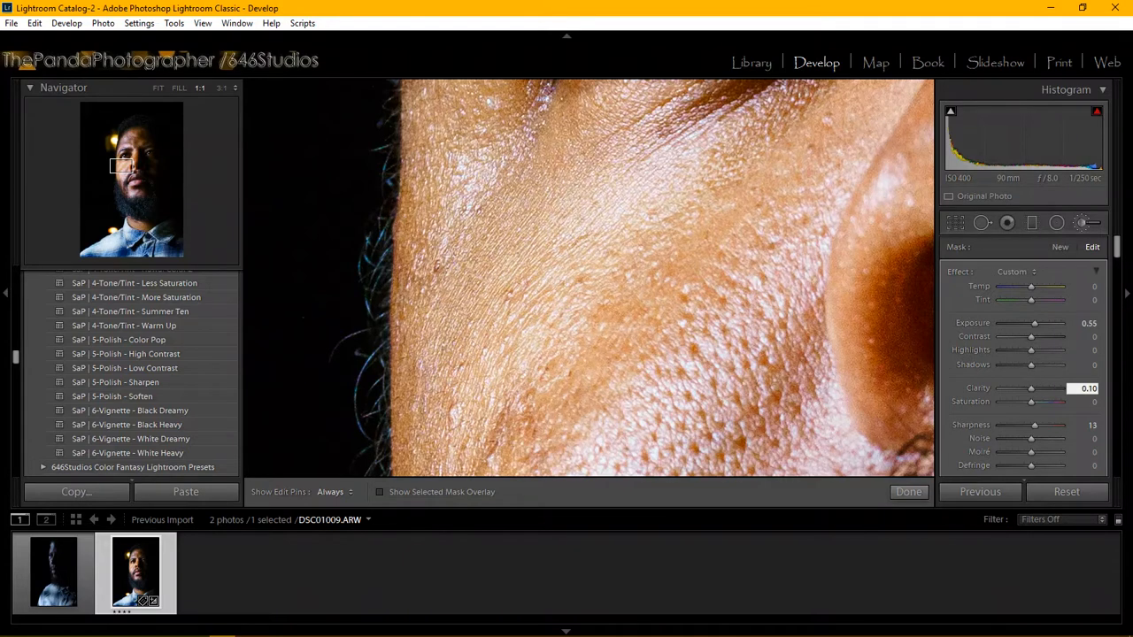
key("Return")
left_click(1088, 390)
key("Return")
left_click(1088, 390)
key("Return")
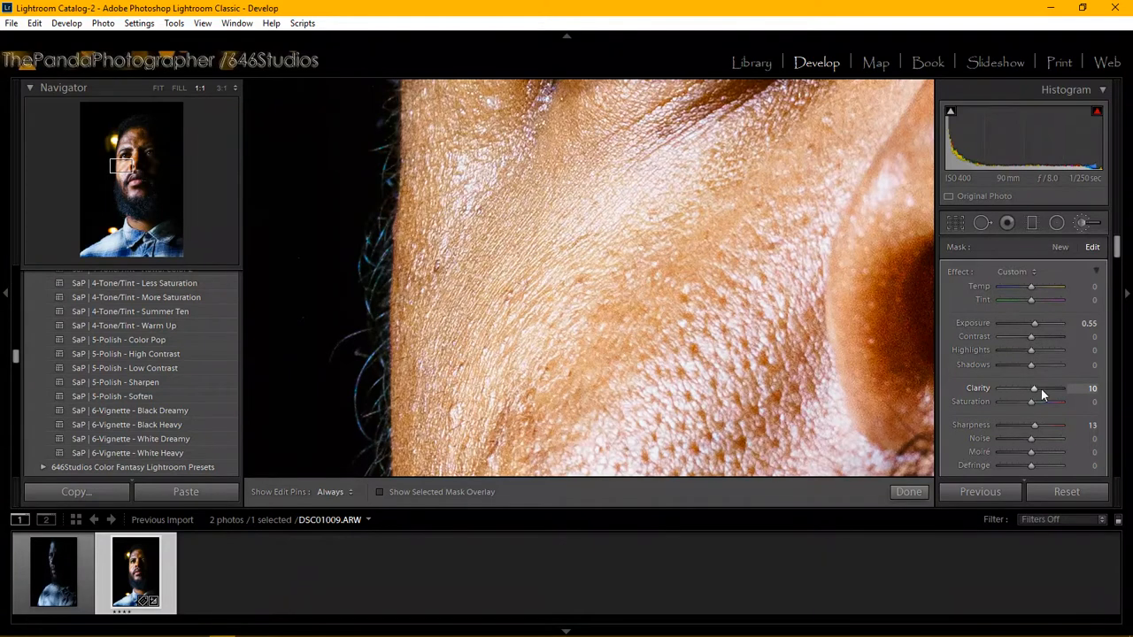
Set the Clarity of the face's skin-softening brush adjustment to -25
left_click(1088, 390)
type("-0")
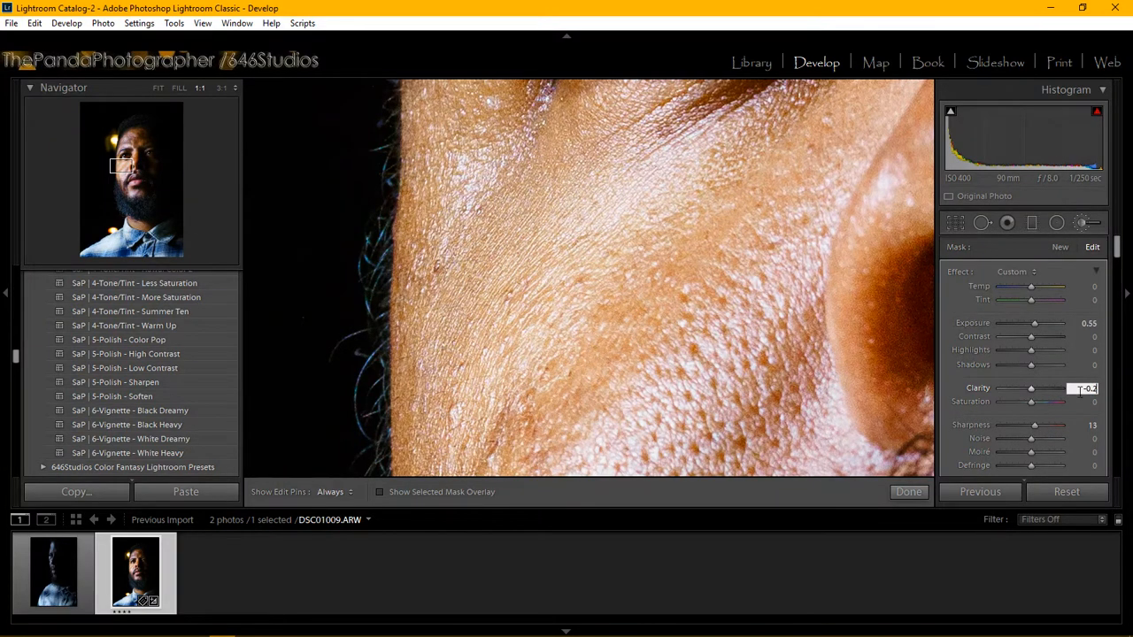
key("Return")
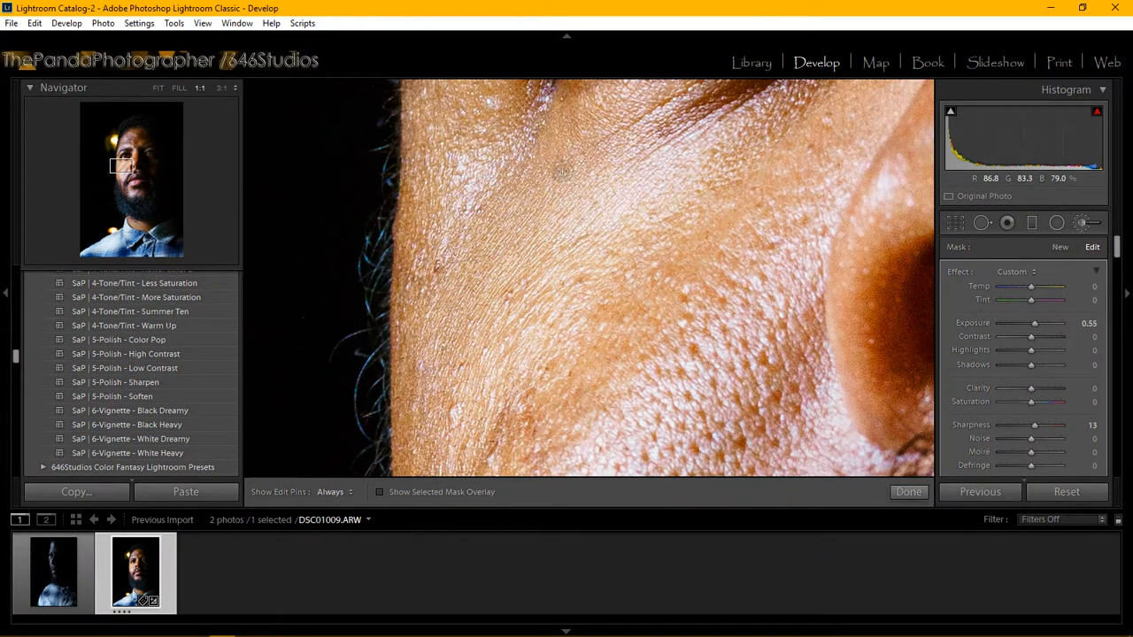
left_click(1094, 388)
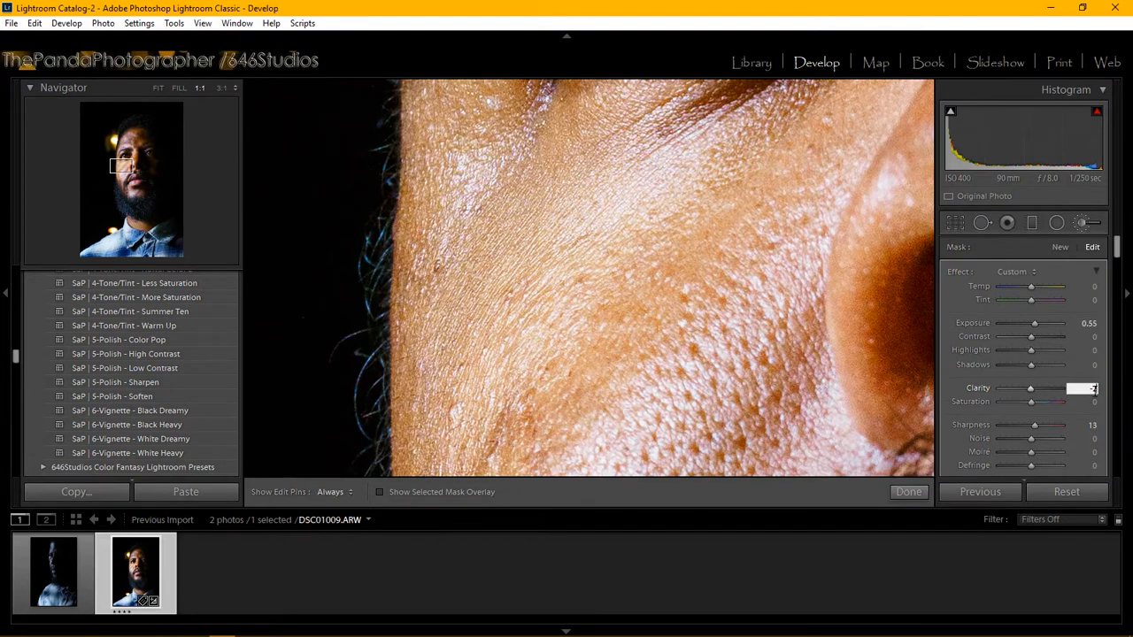
type("-25")
key("Return")
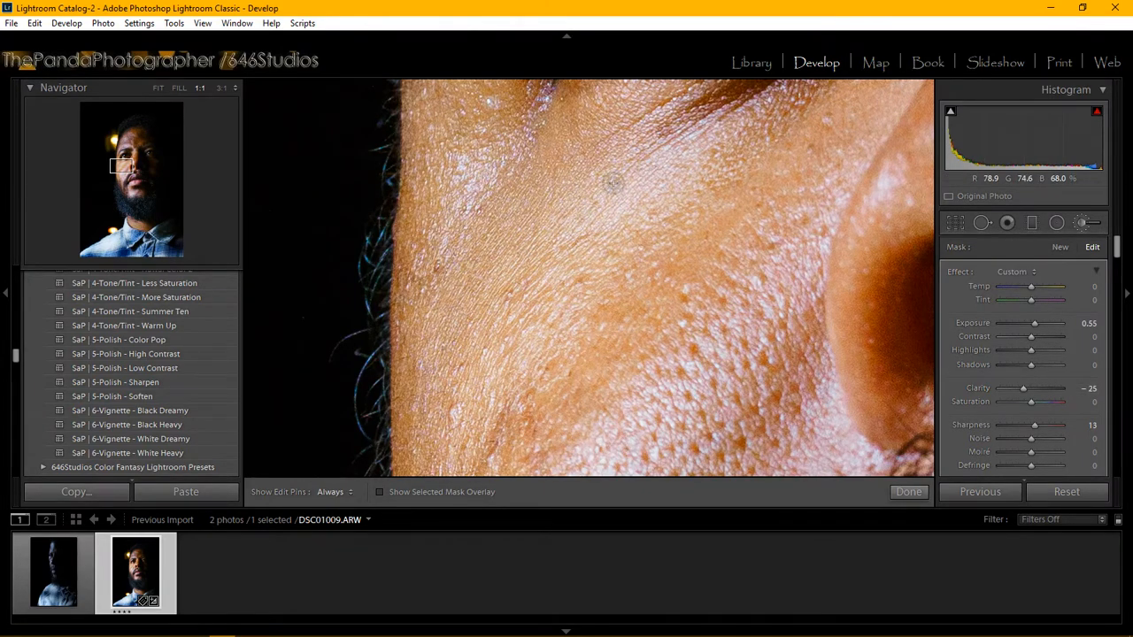
Switch to the YouTube live dashboard in the browser to check the stream, and return to Lightroom Classic
mouse_move(165, 628)
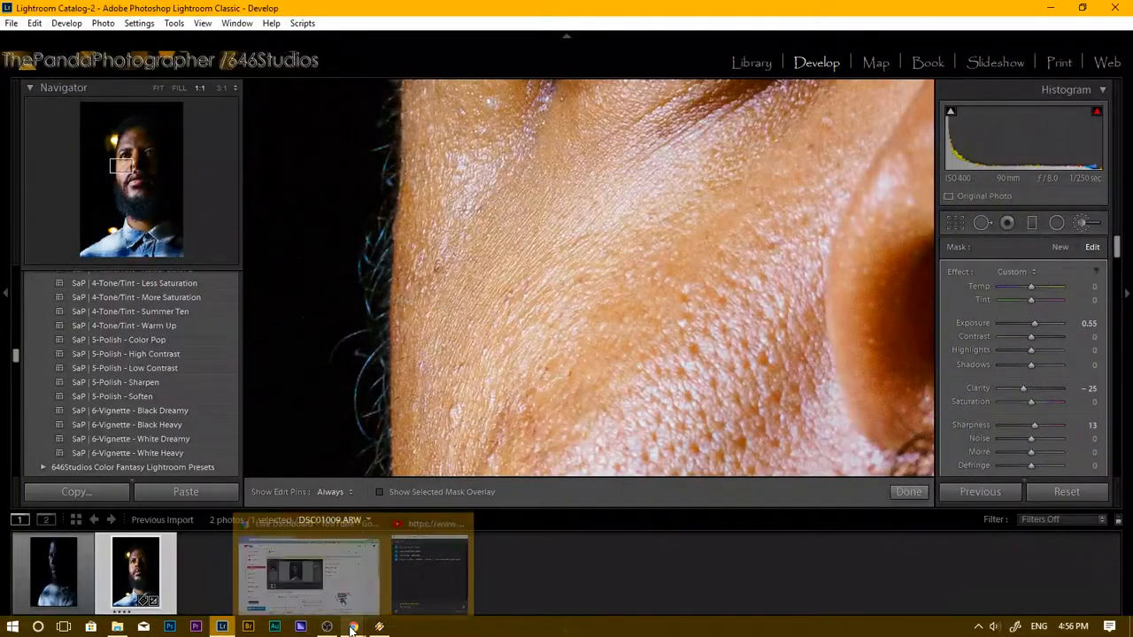
left_click(350, 577)
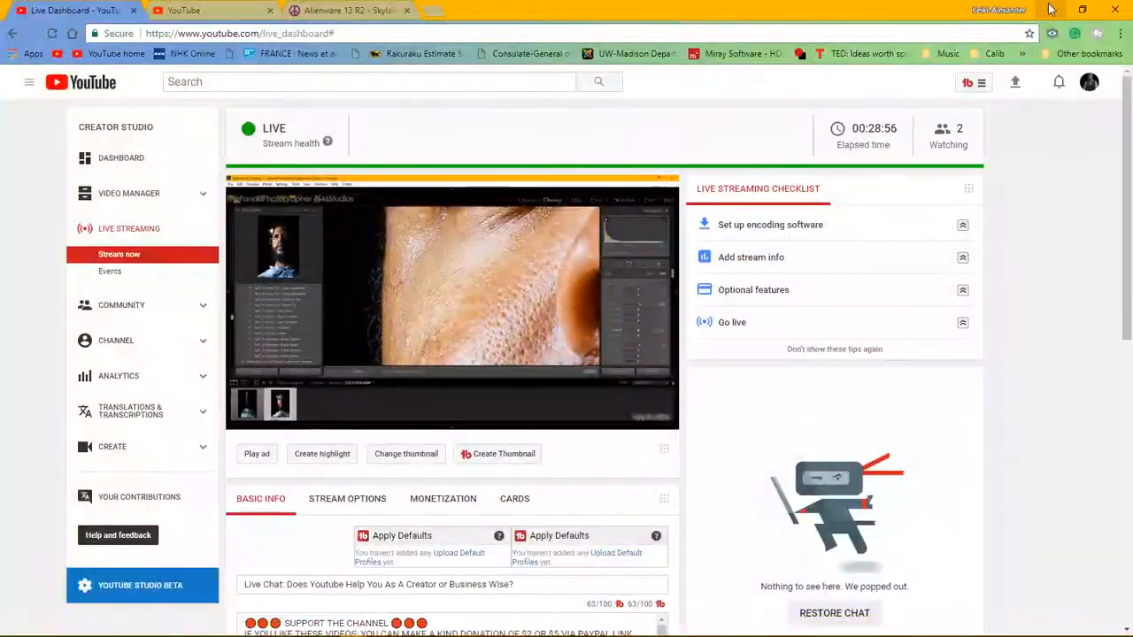
left_click(1050, 8)
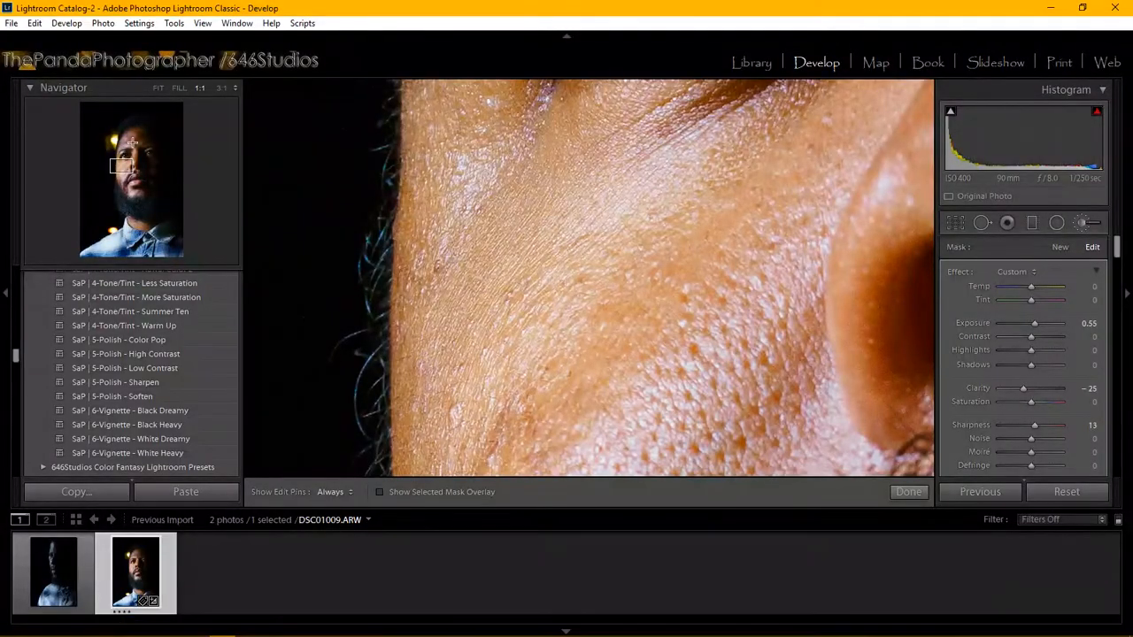
Show the mask overlay and brush the skin-softening adjustment onto the skin directly beneath the lit eye
mouse_move(124, 164)
left_mouse_down()
mouse_move(122, 150)
mouse_move(127, 166)
left_mouse_up()
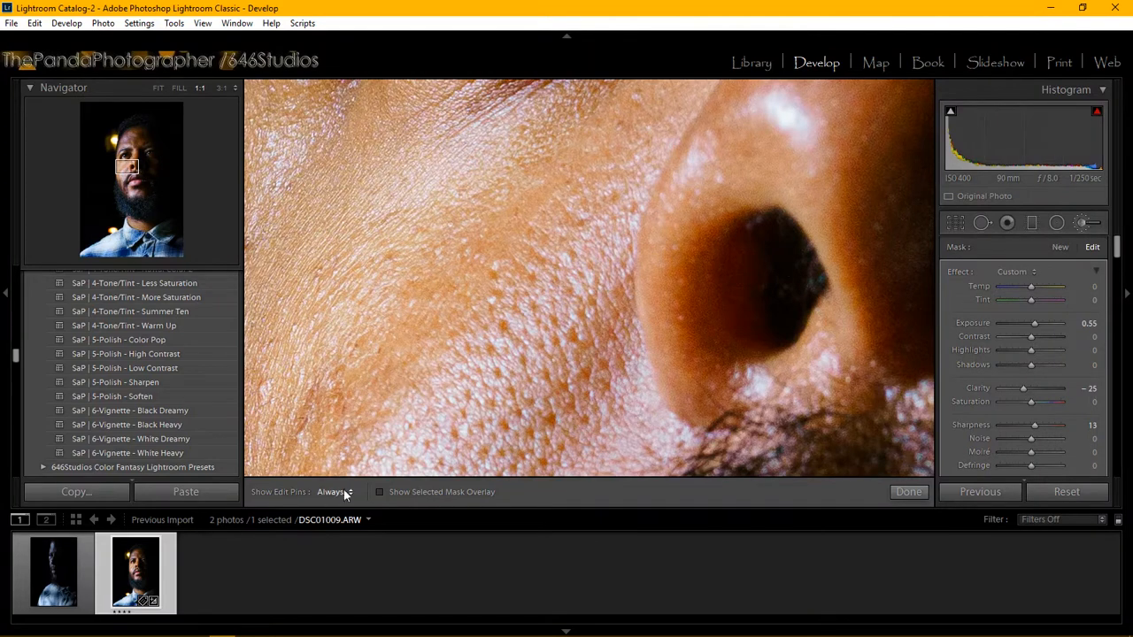
left_click(379, 492)
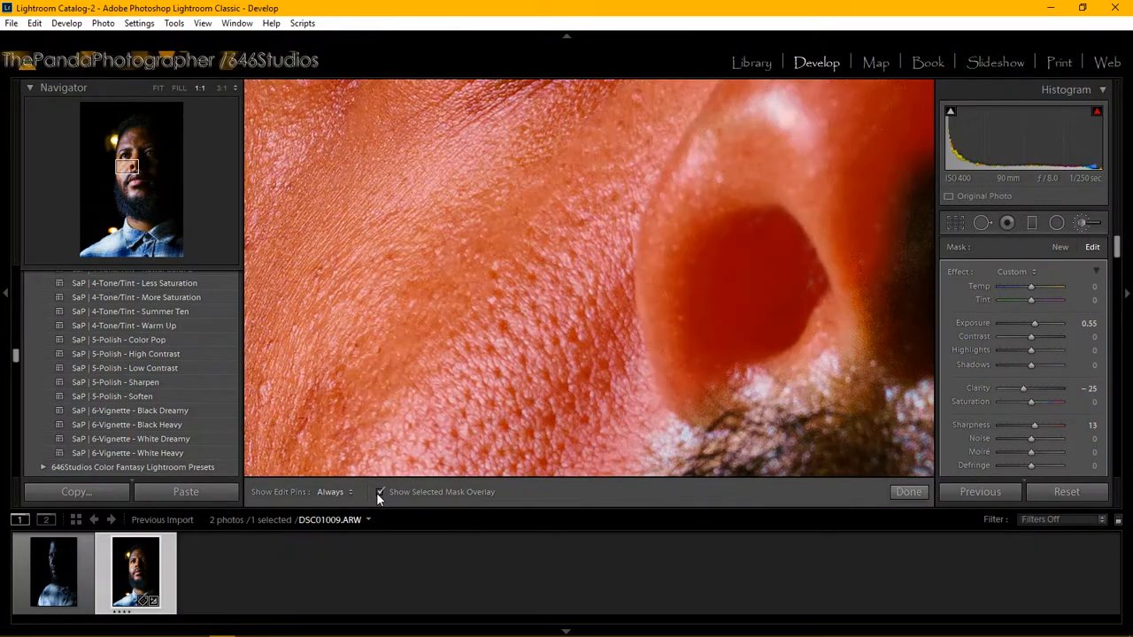
left_click_drag(122, 167, 128, 157)
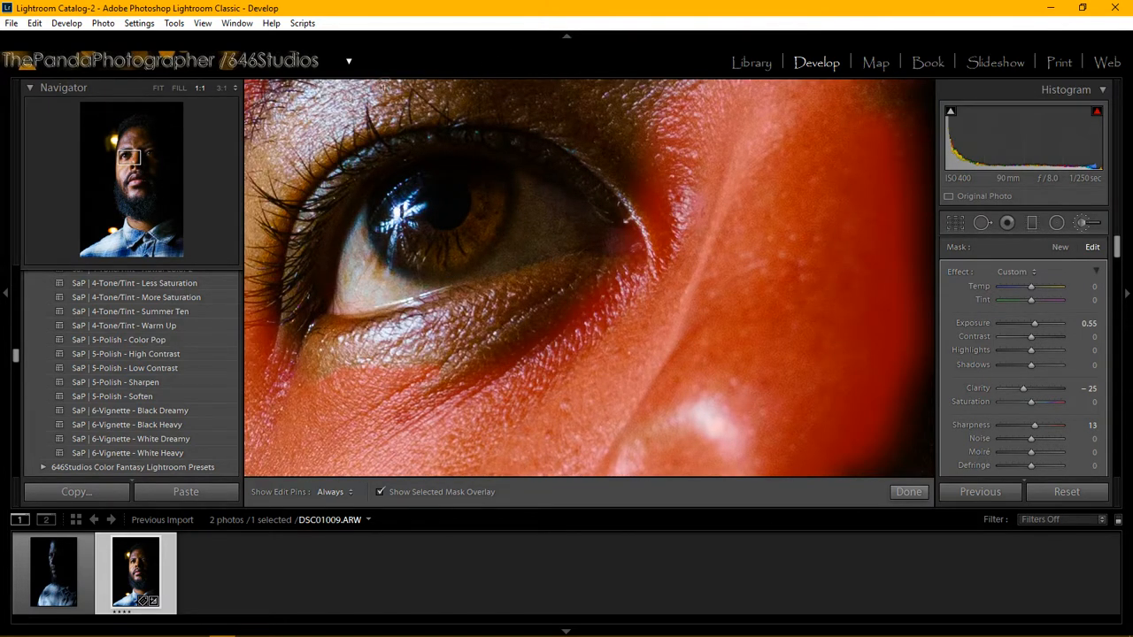
key("h")
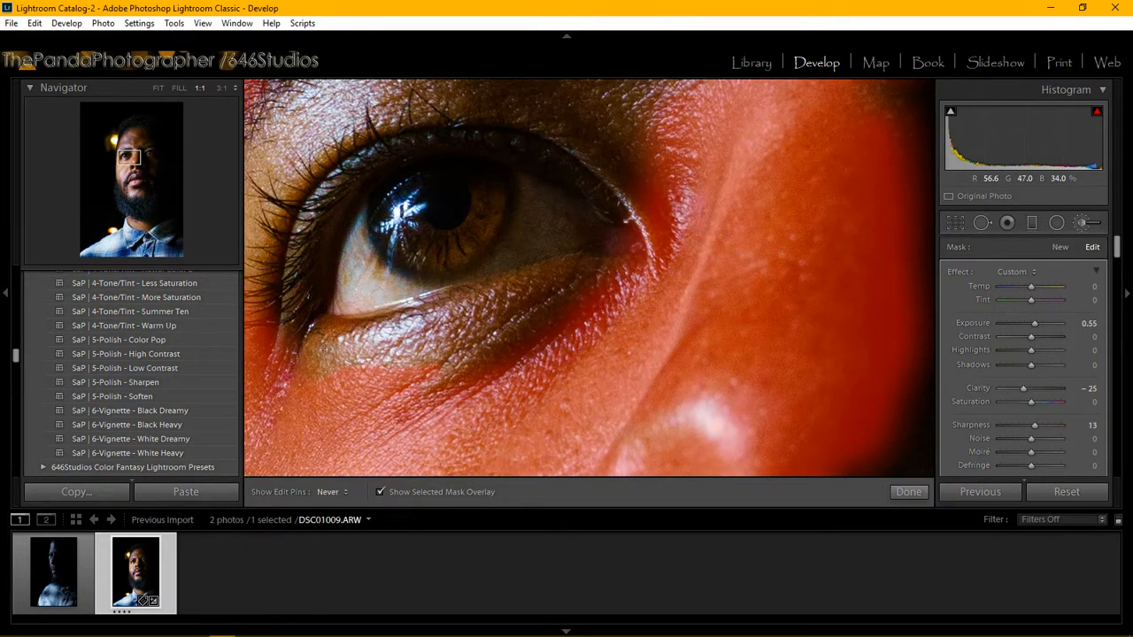
mouse_move(325, 349)
left_mouse_down()
mouse_move(478, 320)
mouse_move(605, 264)
mouse_move(304, 363)
left_mouse_up()
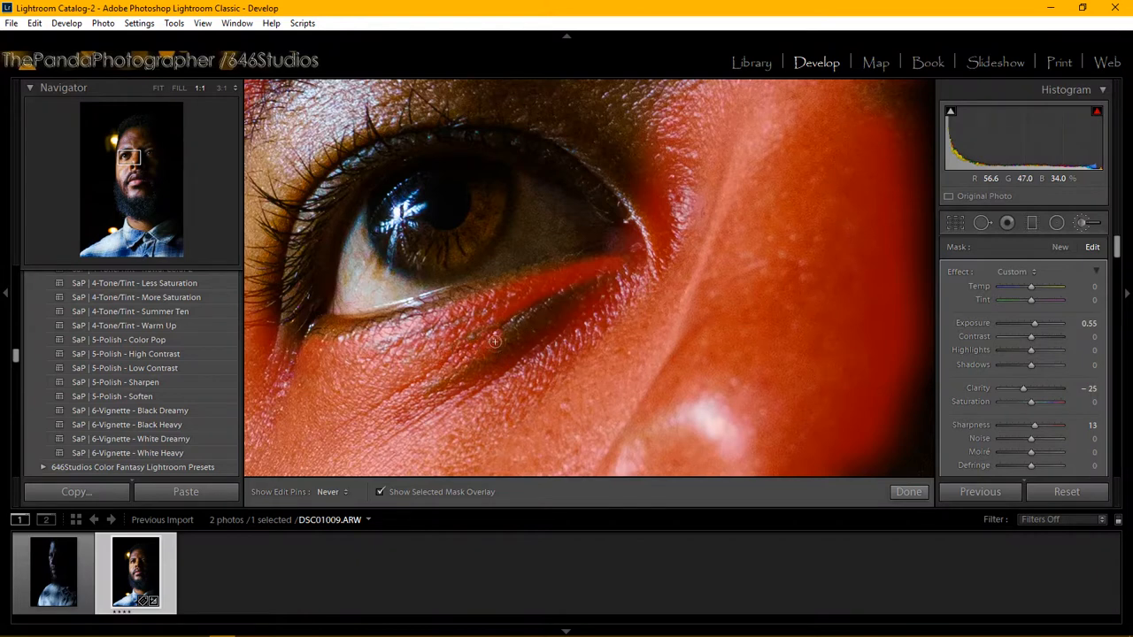
left_click_drag(494, 343, 537, 313)
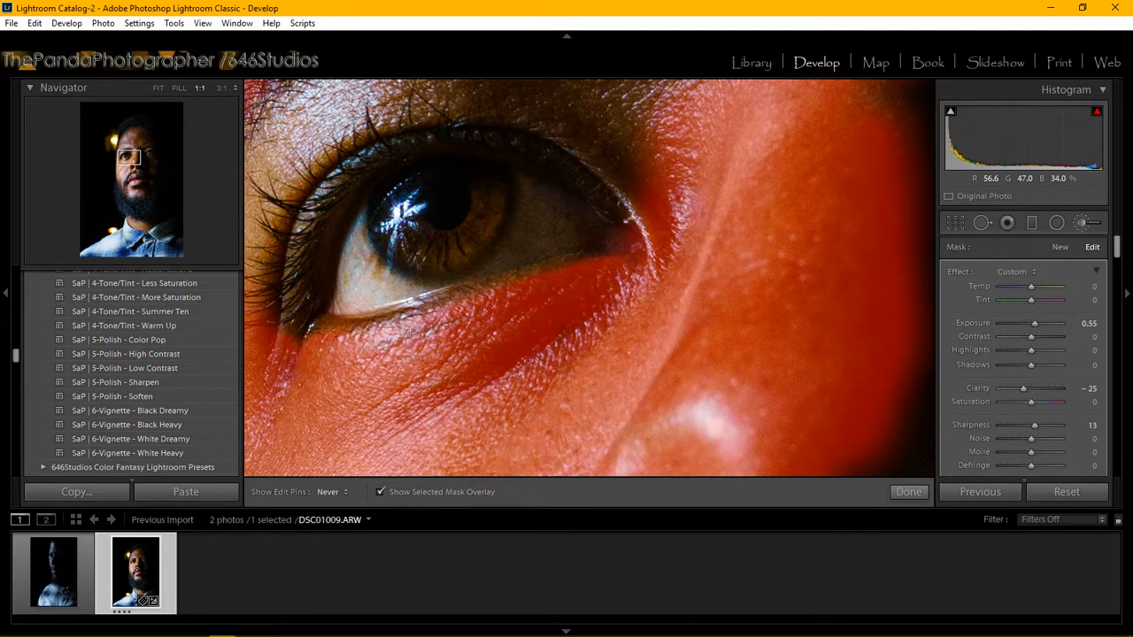
Brush the skin-softening mask over the inner corner and upper lid of the lit eye, up toward the eyebrow
mouse_move(571, 290)
left_mouse_down()
mouse_move(659, 262)
mouse_move(657, 231)
mouse_move(627, 175)
mouse_move(531, 116)
mouse_move(588, 139)
mouse_move(638, 182)
mouse_move(582, 115)
mouse_move(646, 169)
mouse_move(566, 94)
mouse_move(621, 140)
mouse_move(553, 96)
left_mouse_up()
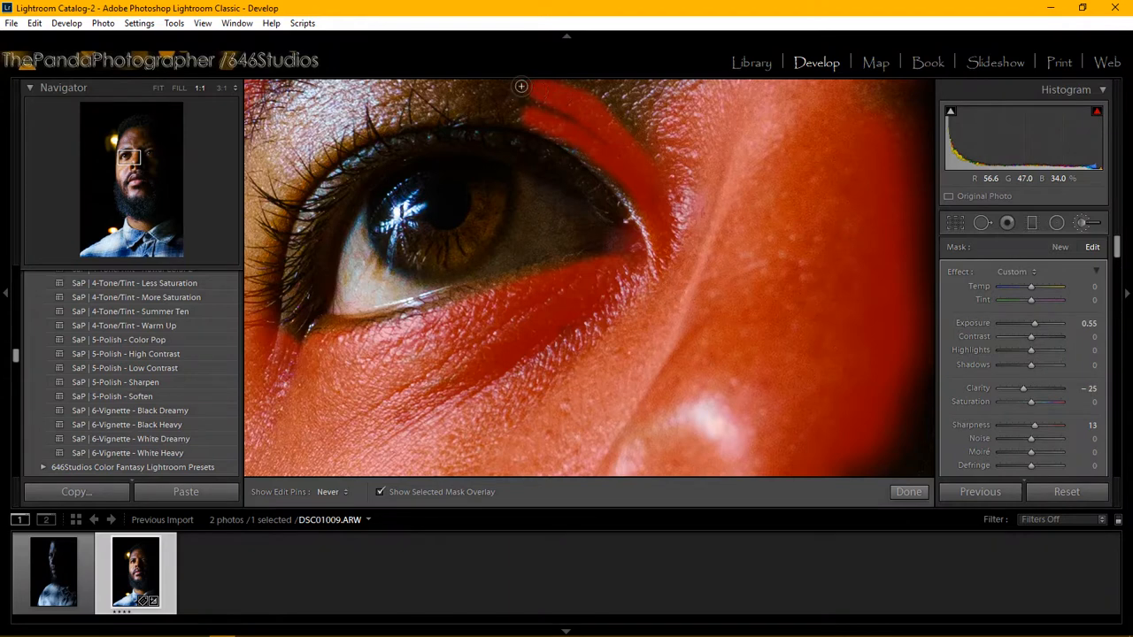
mouse_move(324, 94)
left_mouse_down()
mouse_move(248, 151)
mouse_move(287, 158)
mouse_move(264, 199)
mouse_move(269, 160)
mouse_move(243, 188)
mouse_move(246, 173)
mouse_move(263, 192)
mouse_move(423, 99)
mouse_move(506, 101)
mouse_move(365, 120)
mouse_move(454, 99)
mouse_move(343, 124)
mouse_move(469, 90)
mouse_move(429, 95)
left_mouse_up()
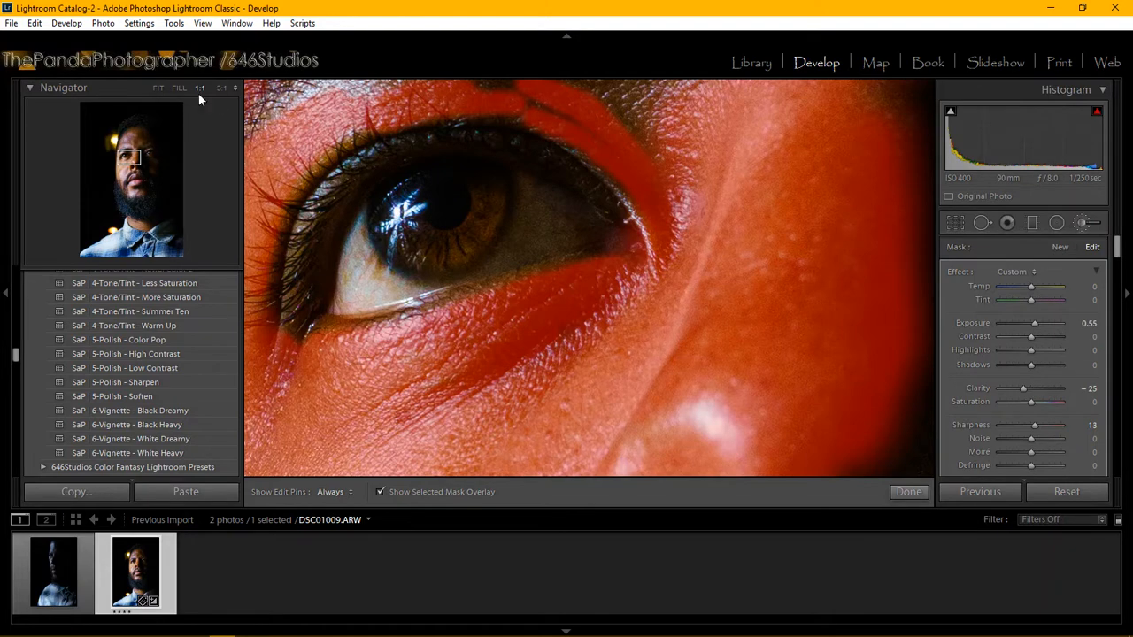
left_click_drag(130, 163, 126, 158)
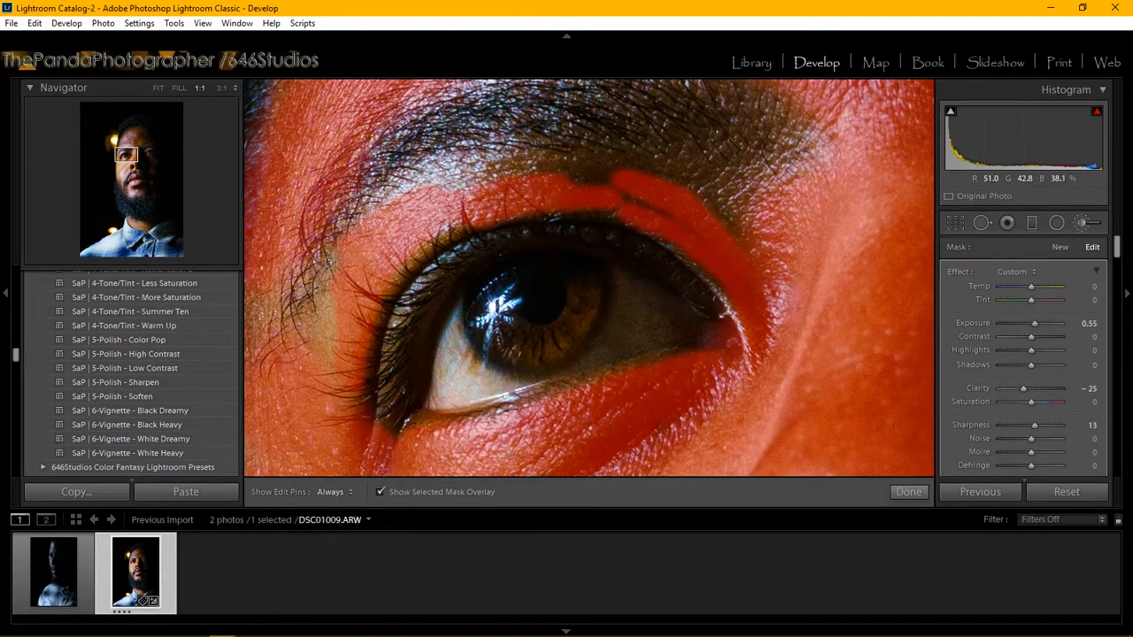
Brush the skin-softening mask over the rest of the lit eye's upper lid and around the inner end of its eyebrow
key("h")
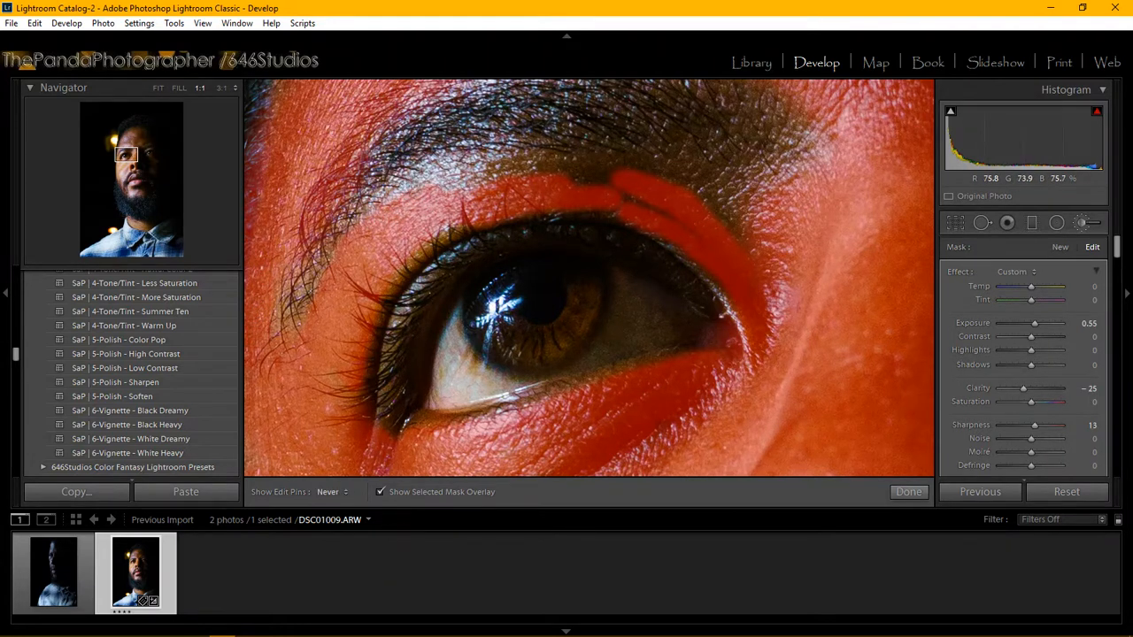
mouse_move(575, 171)
left_mouse_down()
mouse_move(631, 188)
mouse_move(530, 168)
mouse_move(449, 183)
mouse_move(520, 185)
left_mouse_up()
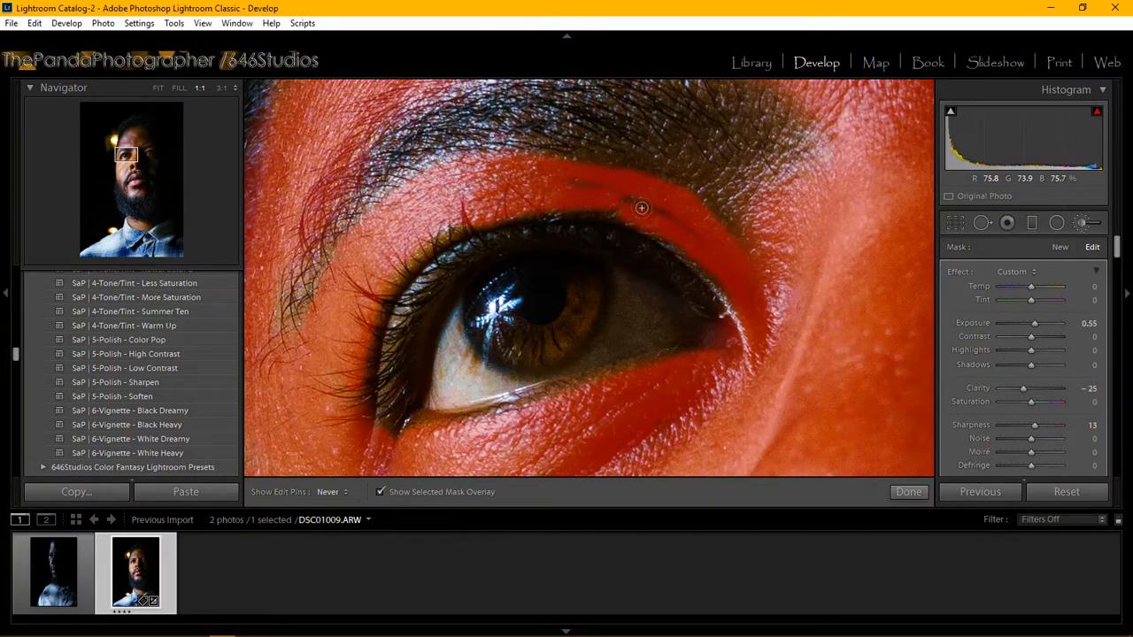
mouse_move(641, 207)
left_mouse_down()
mouse_move(563, 177)
mouse_move(448, 194)
mouse_move(350, 265)
mouse_move(425, 192)
left_mouse_up()
mouse_move(493, 169)
left_mouse_down()
mouse_move(405, 215)
mouse_move(434, 190)
mouse_move(408, 202)
mouse_move(377, 232)
mouse_move(374, 210)
mouse_move(450, 168)
mouse_move(534, 170)
mouse_move(419, 202)
mouse_move(357, 246)
left_mouse_up()
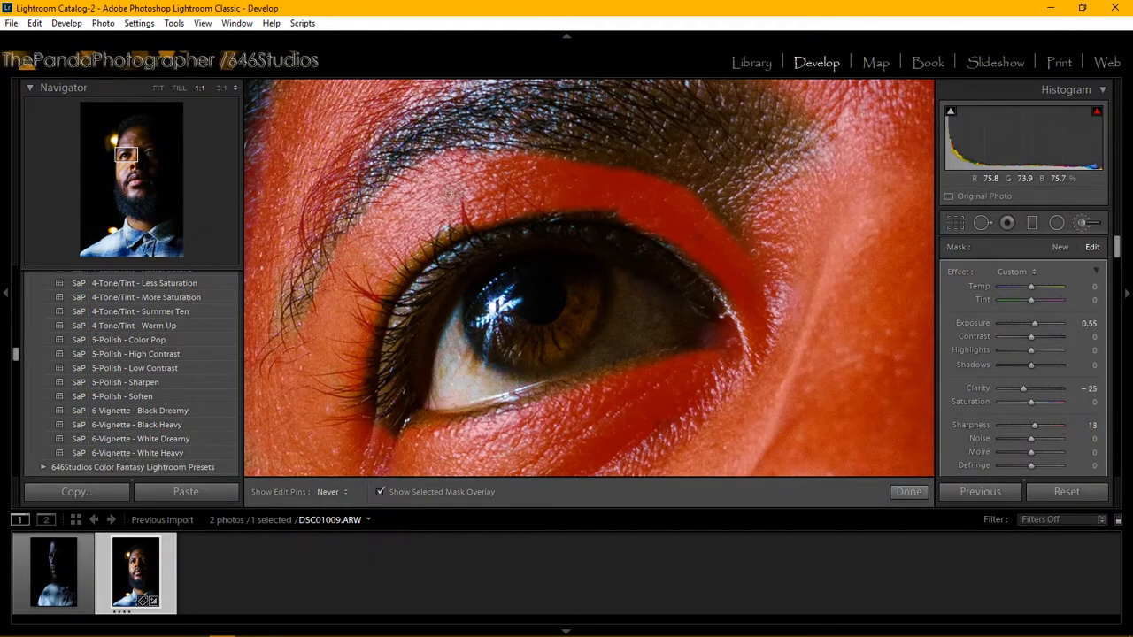
mouse_move(452, 194)
left_mouse_down()
mouse_move(511, 181)
mouse_move(576, 189)
mouse_move(655, 220)
mouse_move(726, 286)
mouse_move(754, 354)
left_mouse_up()
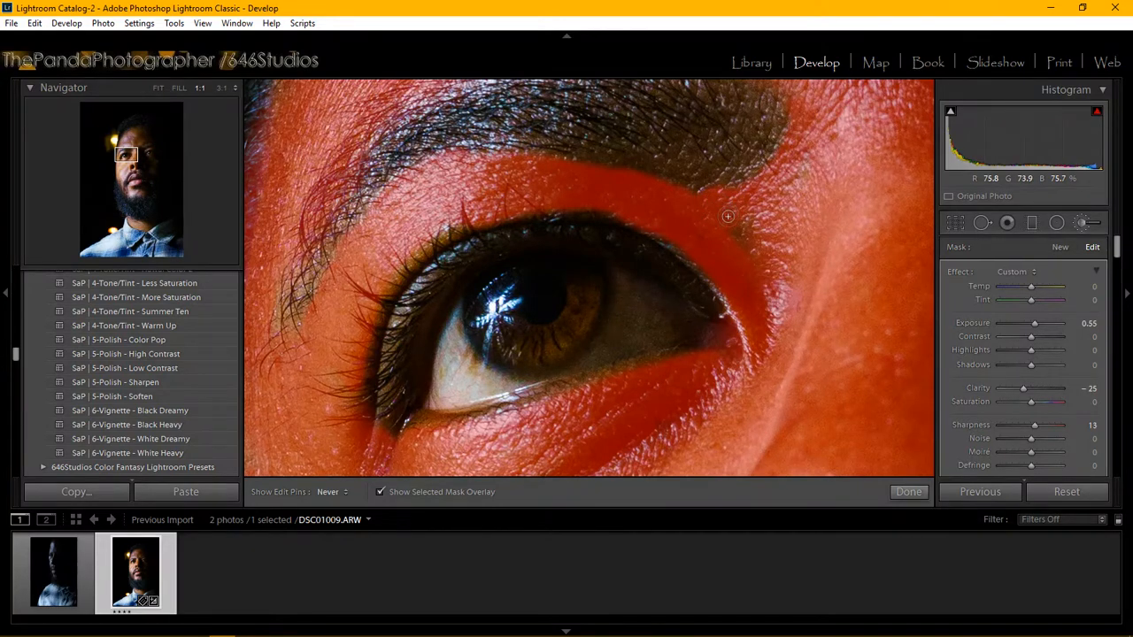
key("h")
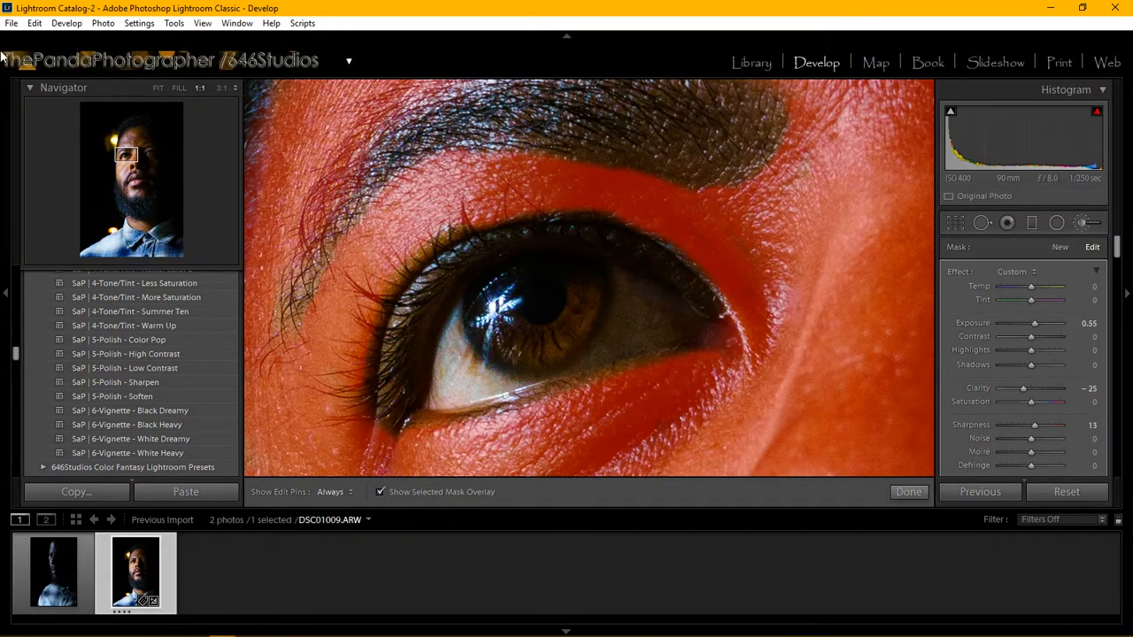
Fill in the skin-softening mask along the upper and lower edges of the lit eye's eyebrow and around its outer tail
left_click_drag(125, 155, 126, 150)
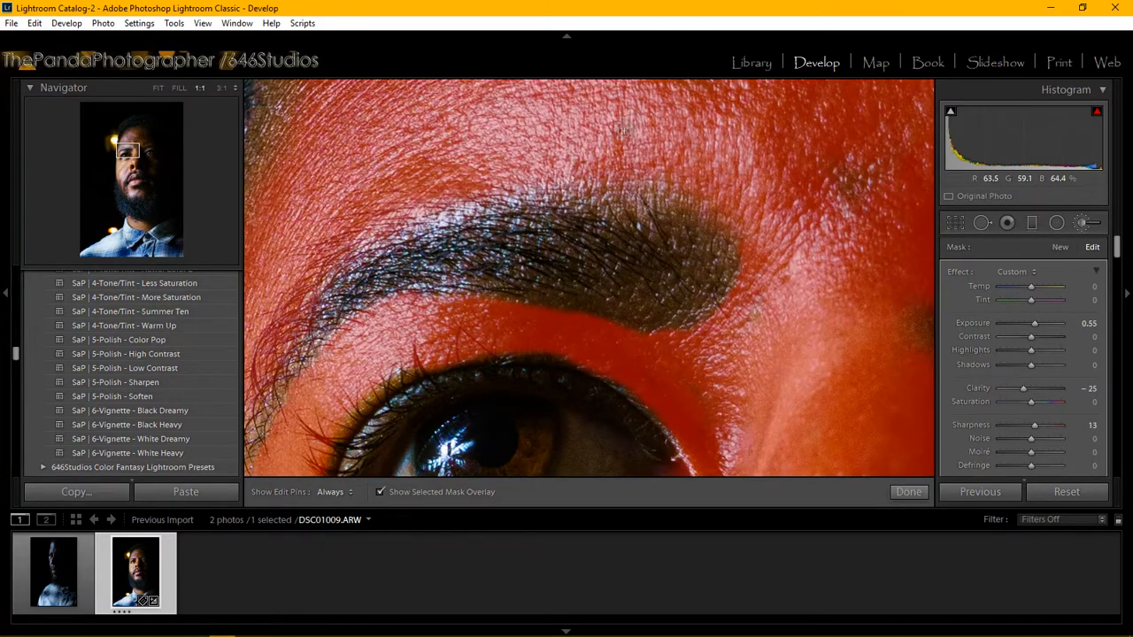
key("h")
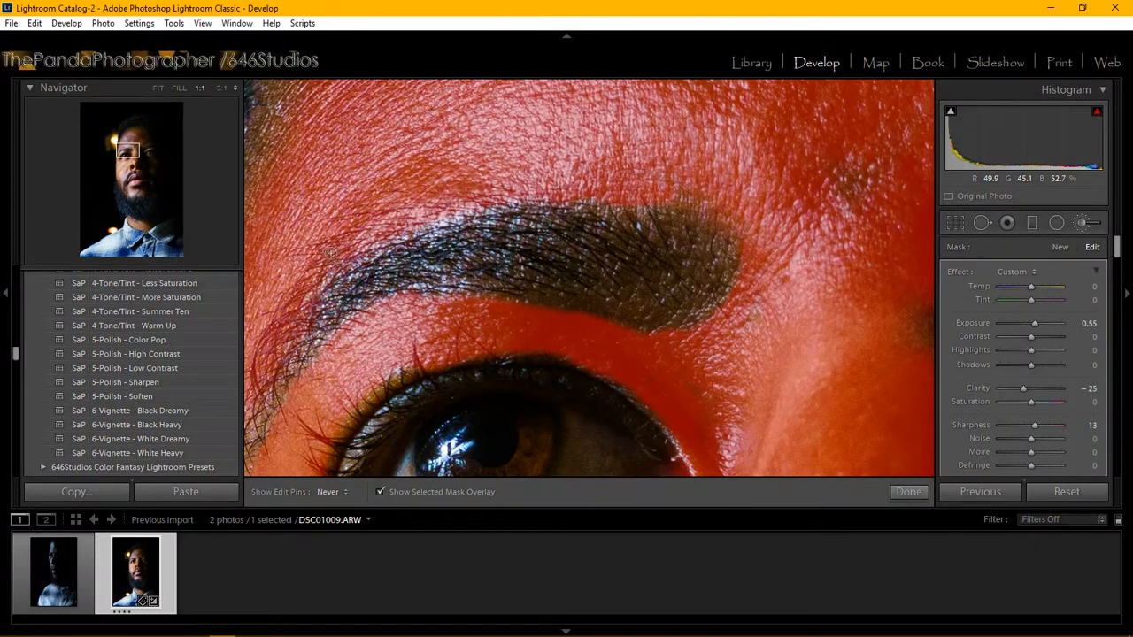
mouse_move(673, 340)
left_mouse_down()
mouse_move(641, 323)
mouse_move(521, 308)
left_mouse_up()
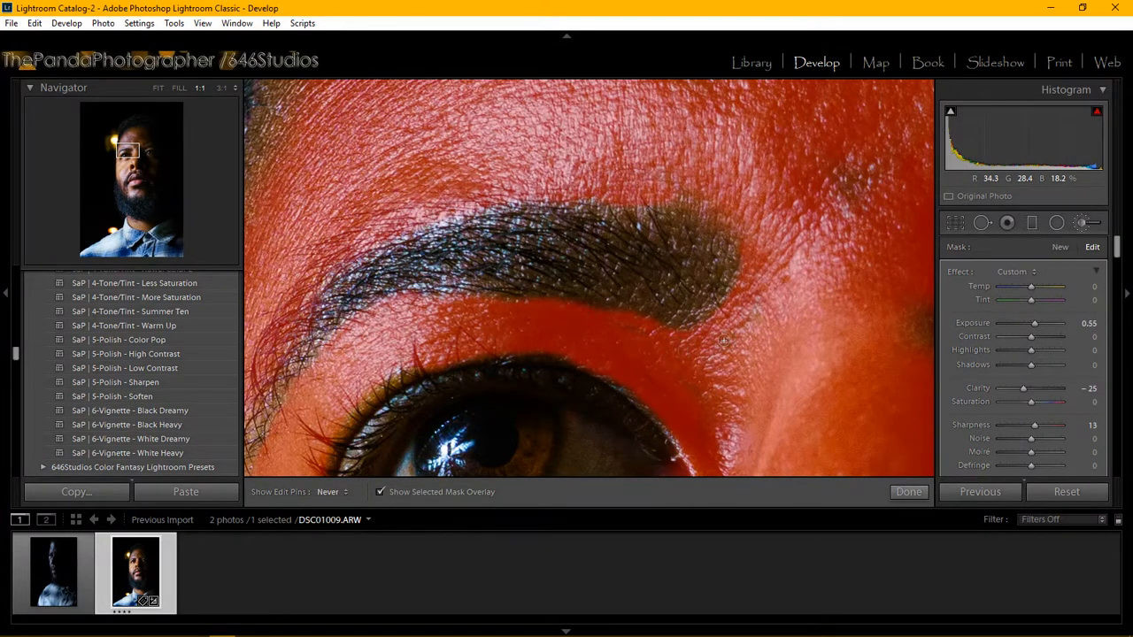
key("h")
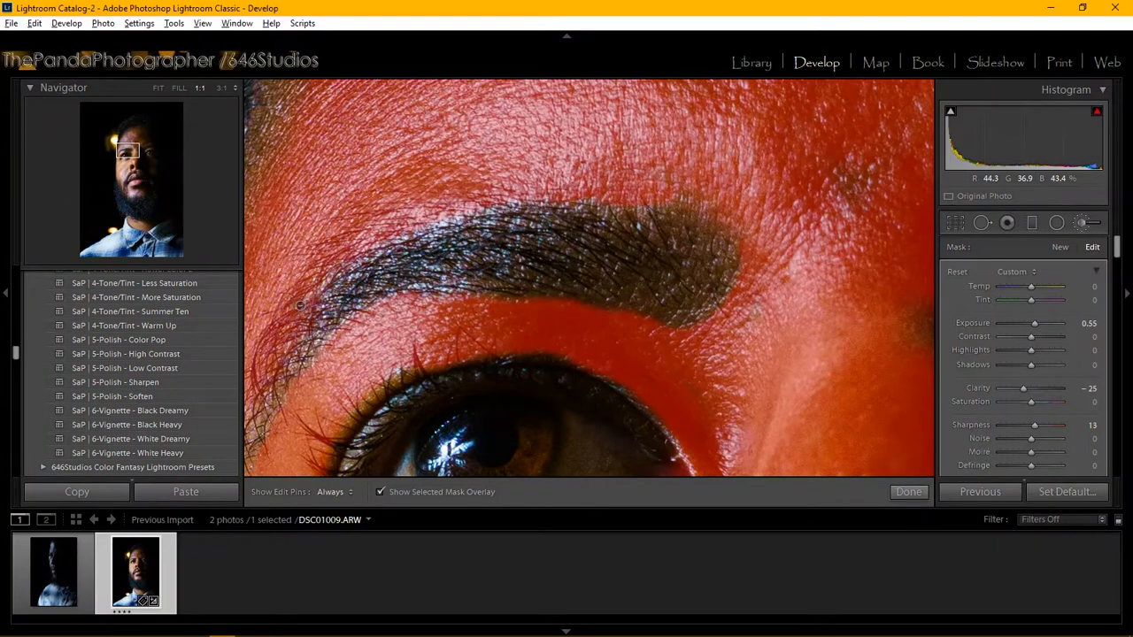
key("h")
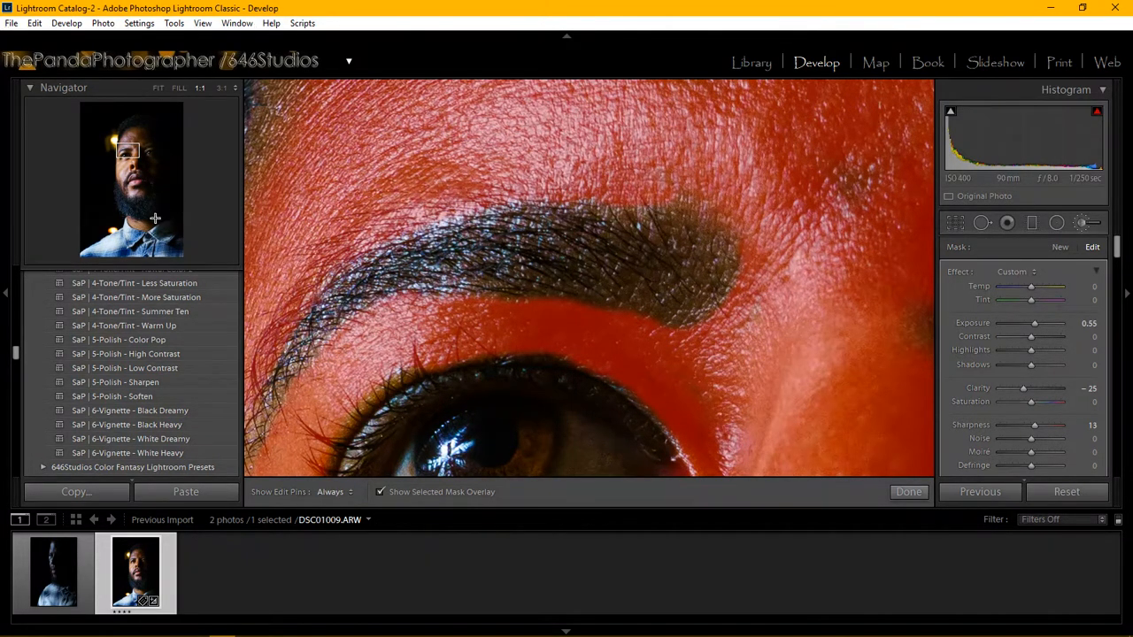
Extend the skin-softening mask to the hairline at the lit temple and along the adjoining side of the forehead
left_click_drag(130, 146, 125, 148)
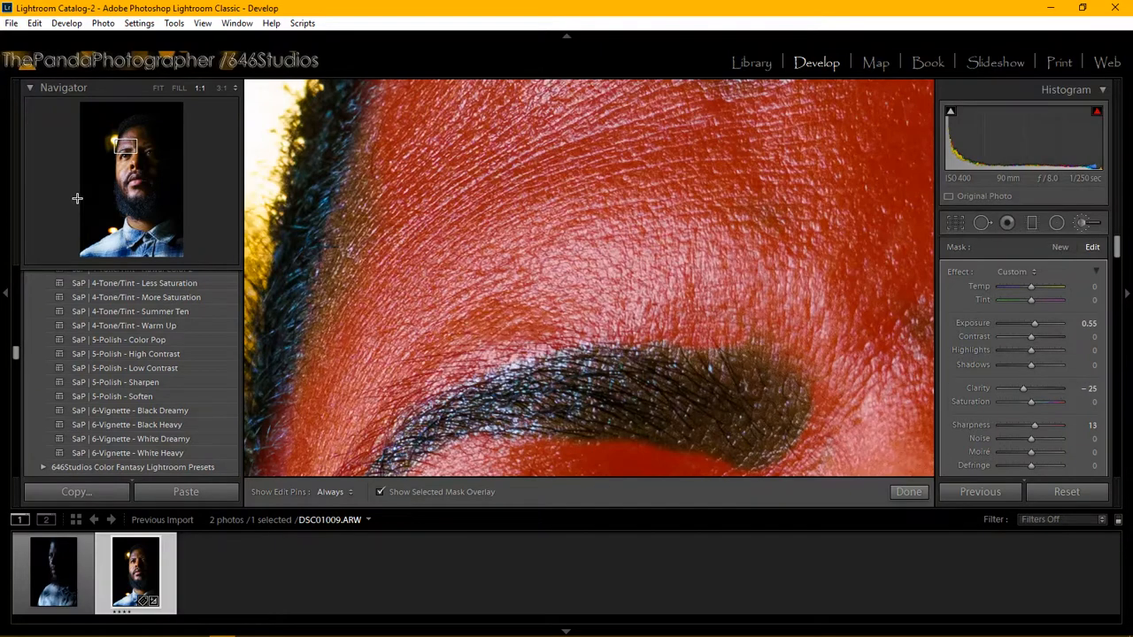
key("h")
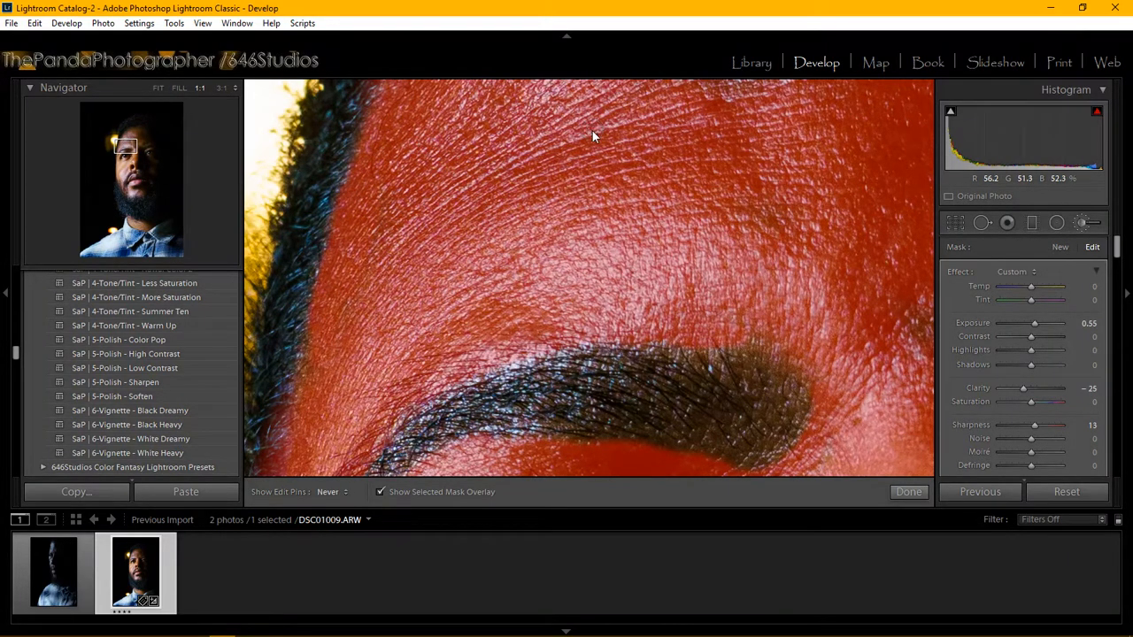
key("h")
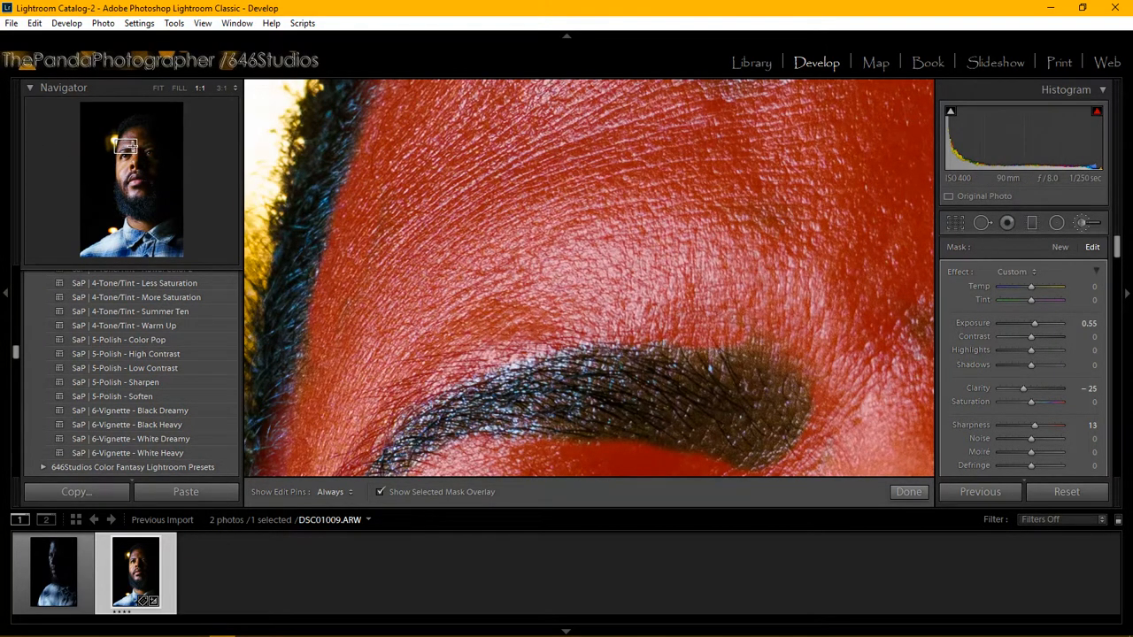
left_click_drag(124, 144, 129, 138)
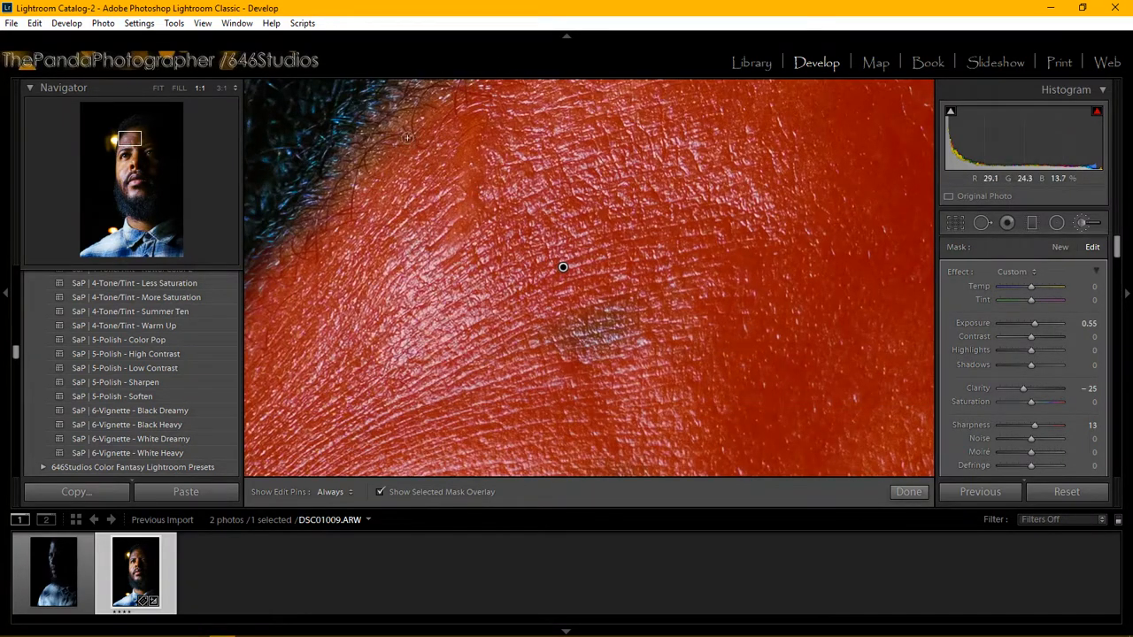
key("h")
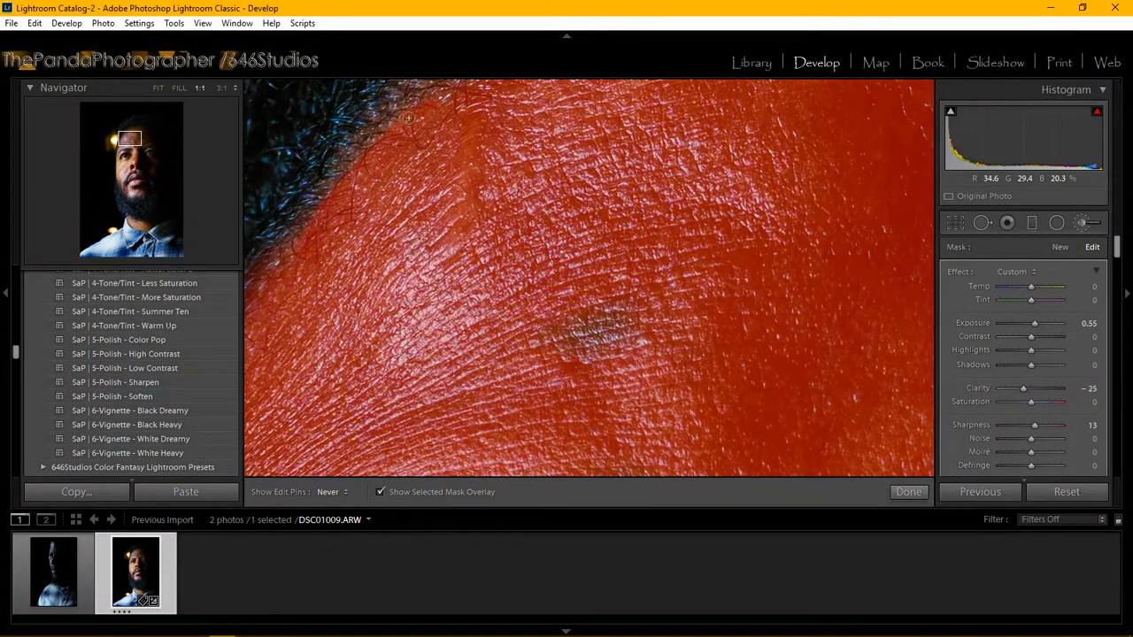
key("h")
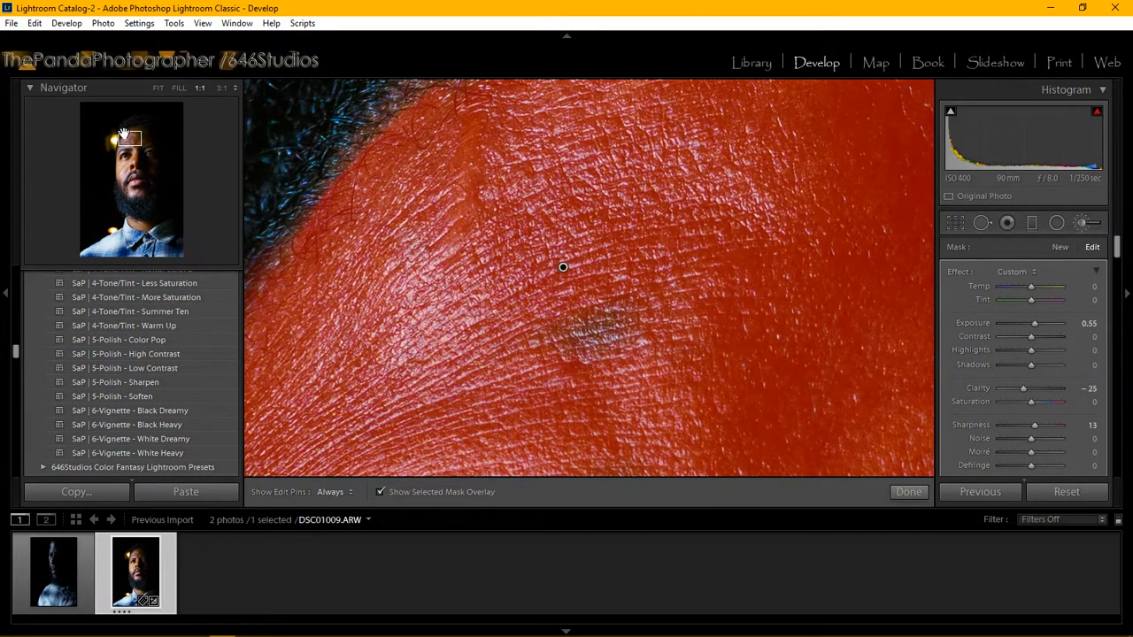
Brush the skin-softening mask up to the hairline at the top of the forehead and over the unmasked patch below it
mouse_move(126, 137)
left_mouse_down()
mouse_move(144, 129)
mouse_move(130, 138)
left_mouse_up()
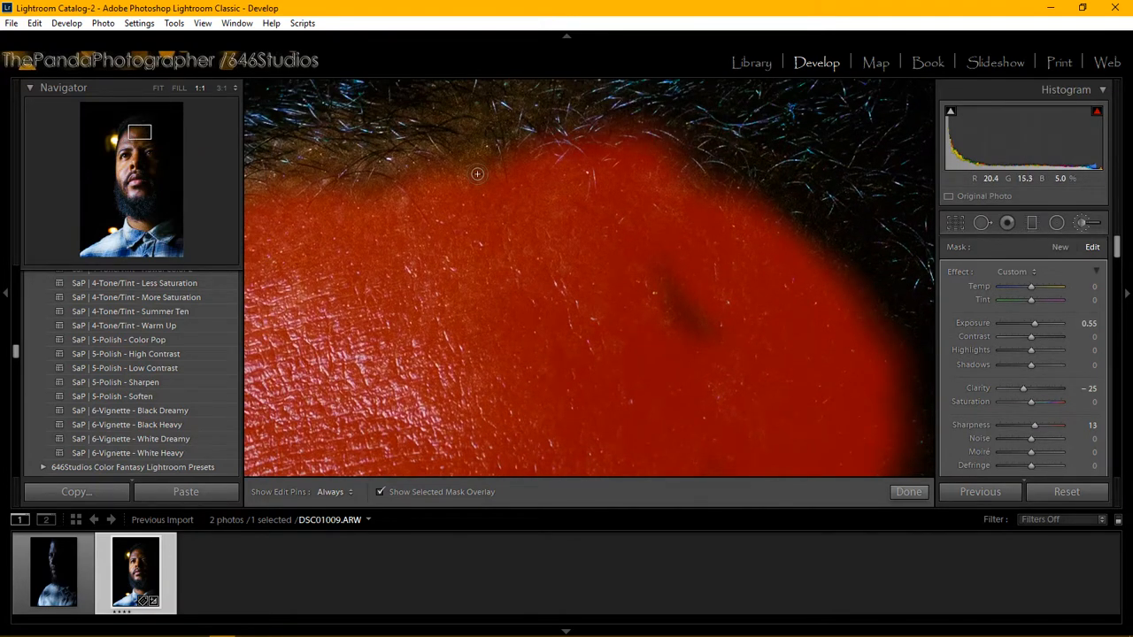
key("h")
mouse_move(425, 168)
left_mouse_down()
mouse_move(375, 176)
mouse_move(501, 168)
left_mouse_up()
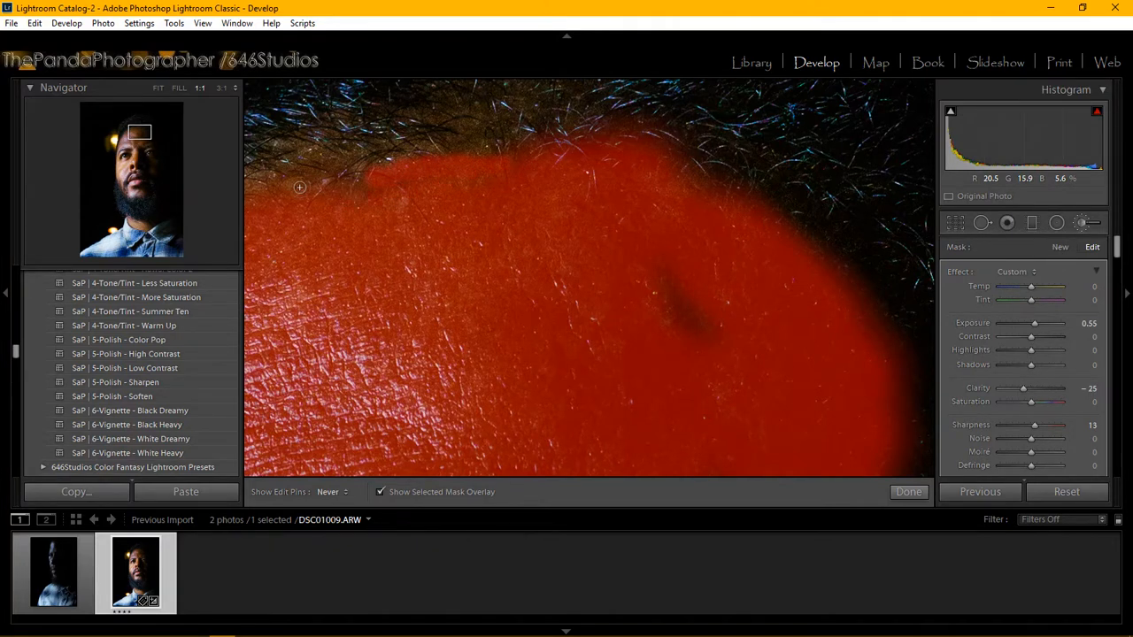
mouse_move(299, 187)
left_mouse_down()
mouse_move(246, 187)
mouse_move(302, 189)
mouse_move(260, 187)
mouse_move(267, 173)
mouse_move(392, 197)
mouse_move(278, 192)
mouse_move(385, 205)
left_mouse_up()
mouse_move(611, 269)
left_mouse_down()
mouse_move(674, 263)
mouse_move(674, 305)
mouse_move(690, 316)
mouse_move(702, 300)
mouse_move(642, 263)
mouse_move(670, 205)
left_mouse_up()
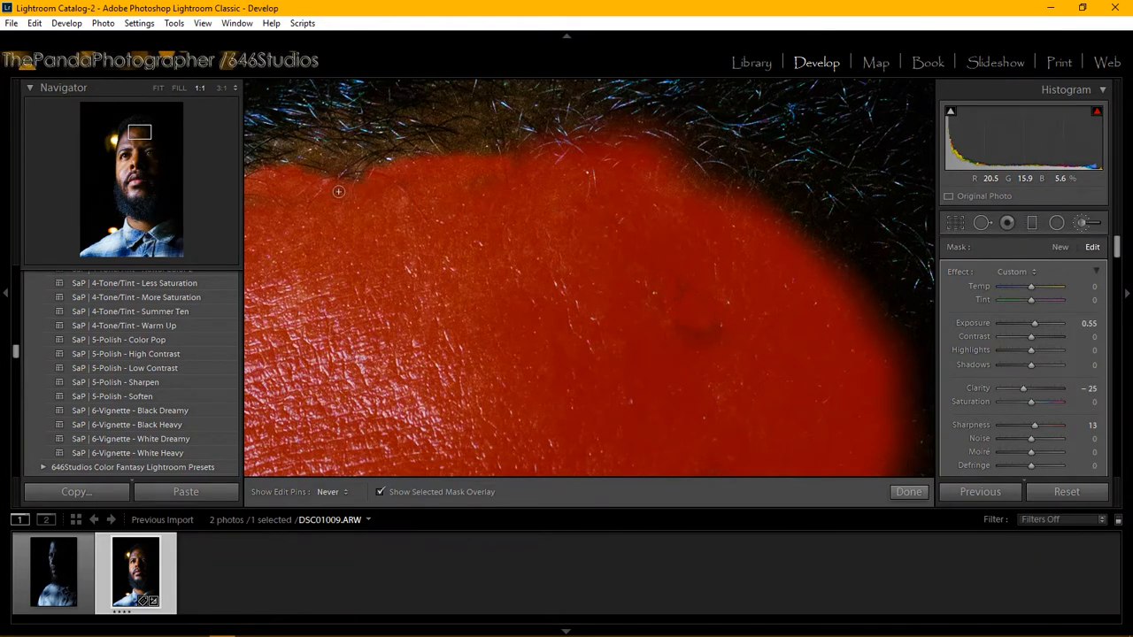
mouse_move(327, 163)
left_mouse_down()
mouse_move(281, 172)
mouse_move(311, 197)
mouse_move(388, 208)
left_mouse_up()
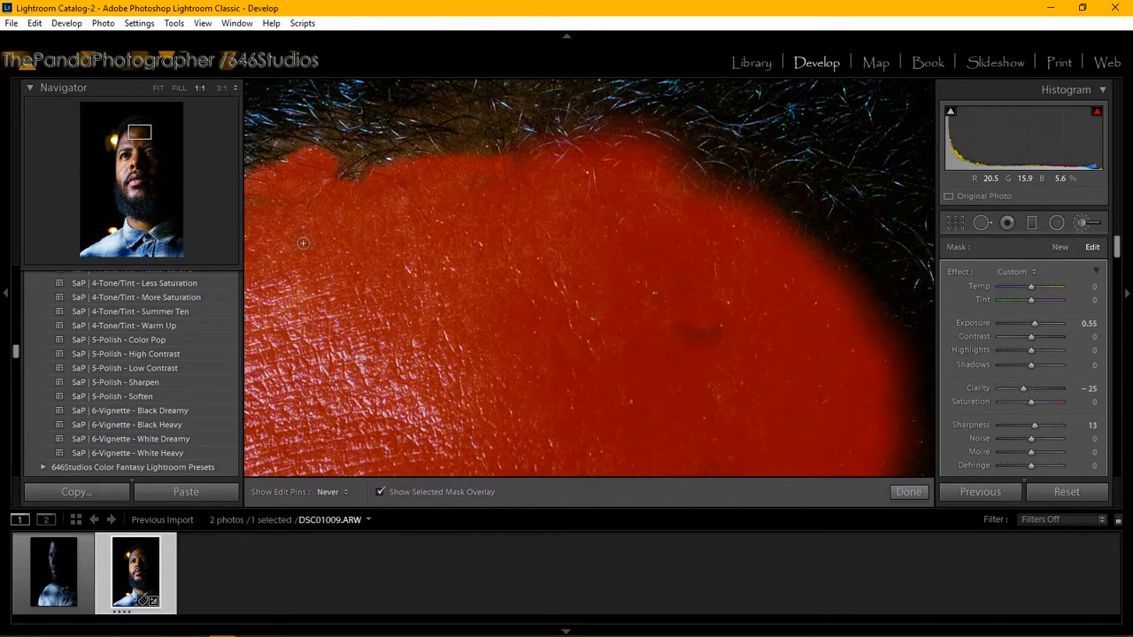
key("h")
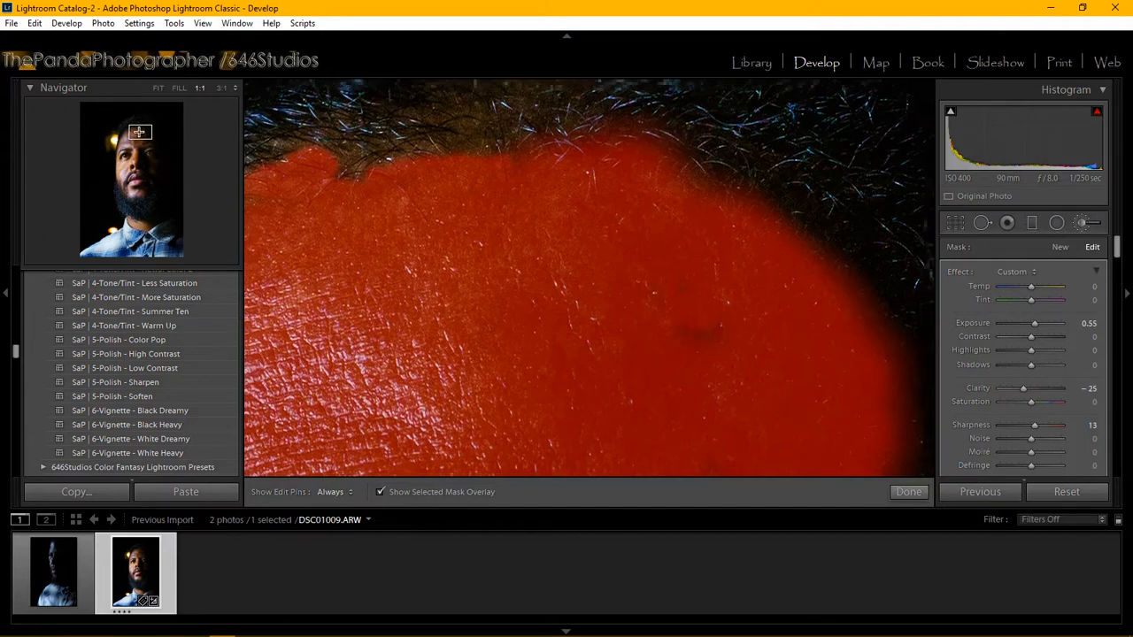
Brush the skin-softening mask around the lit eyebrow's inner end and over the gap on the nose bridge at the shadow edge
left_click_drag(138, 132, 147, 138)
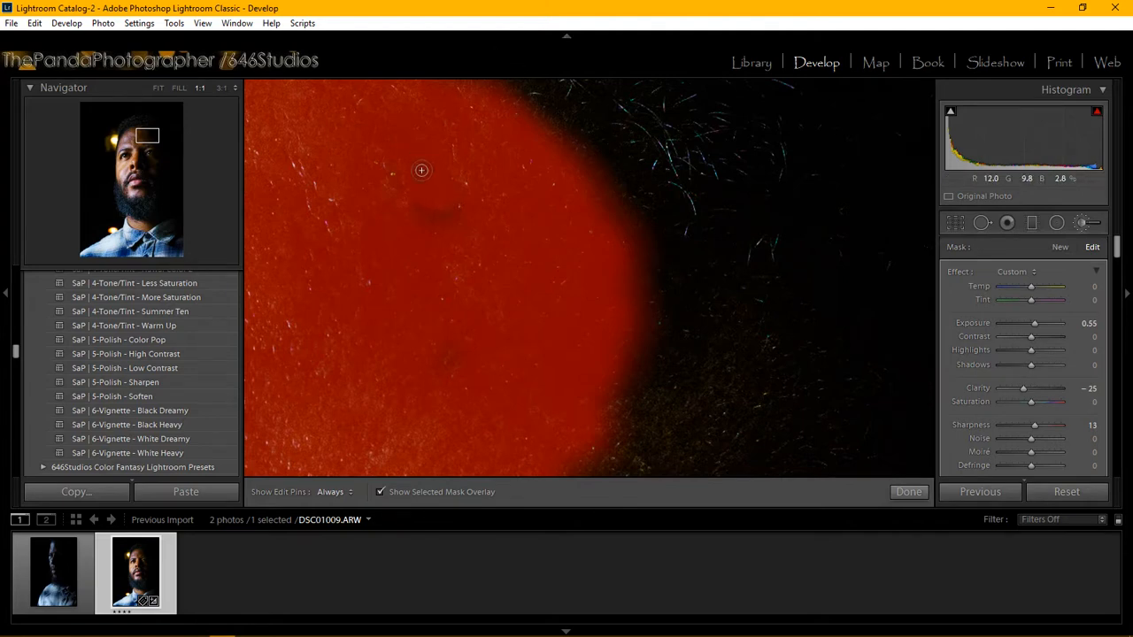
key("h")
key("h")
left_click_drag(142, 135, 139, 150)
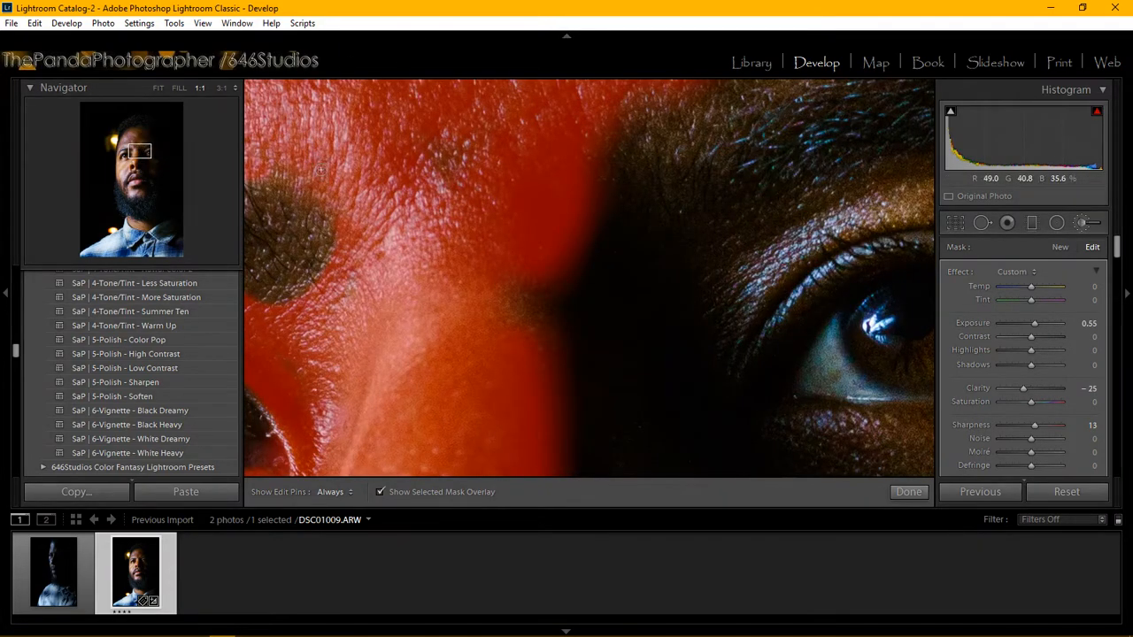
key("h")
mouse_move(299, 290)
left_mouse_down()
mouse_move(276, 290)
mouse_move(317, 206)
left_mouse_up()
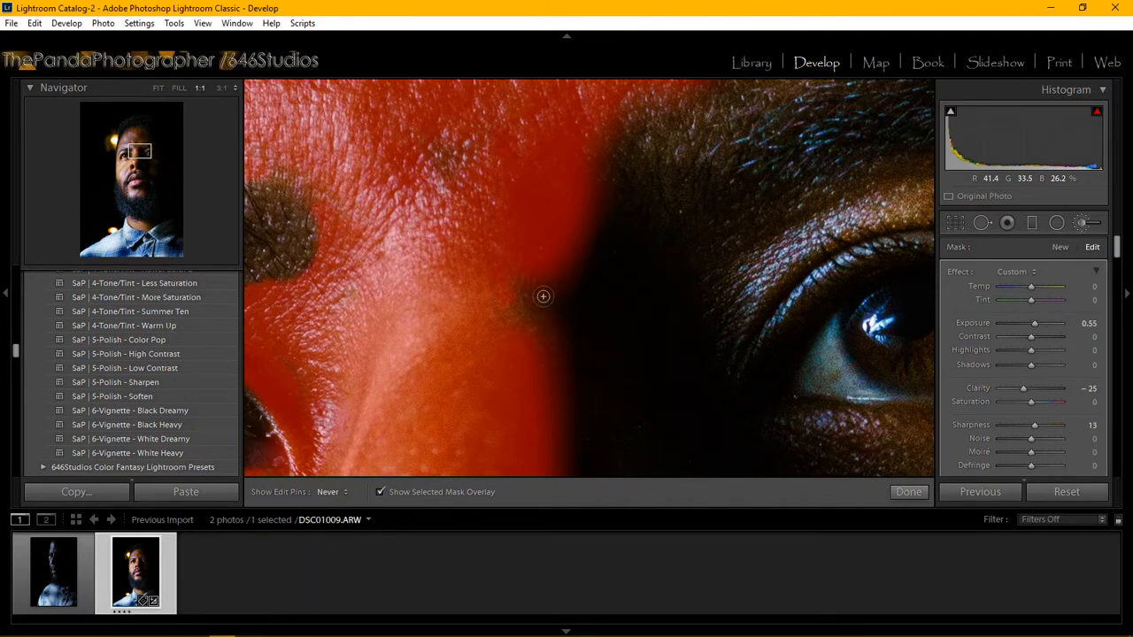
mouse_move(541, 295)
left_mouse_down()
mouse_move(535, 356)
mouse_move(521, 315)
left_mouse_up()
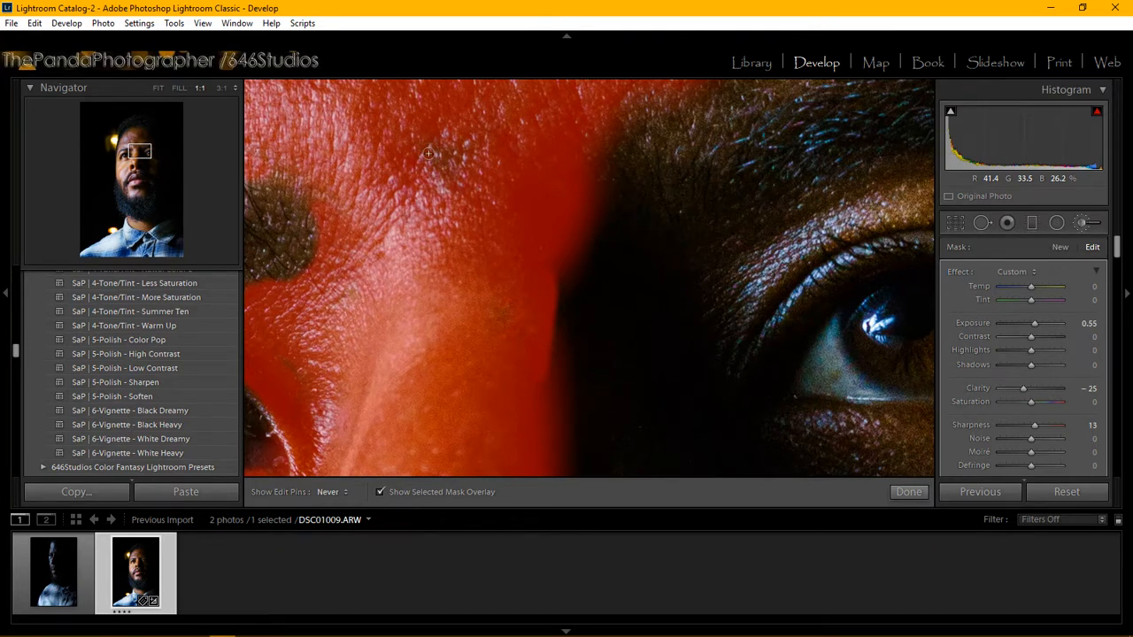
key("h")
Brush the skin-softening mask over the skin between the shadowed eye's upper lid crease and its eyebrow
left_click_drag(140, 152, 147, 149)
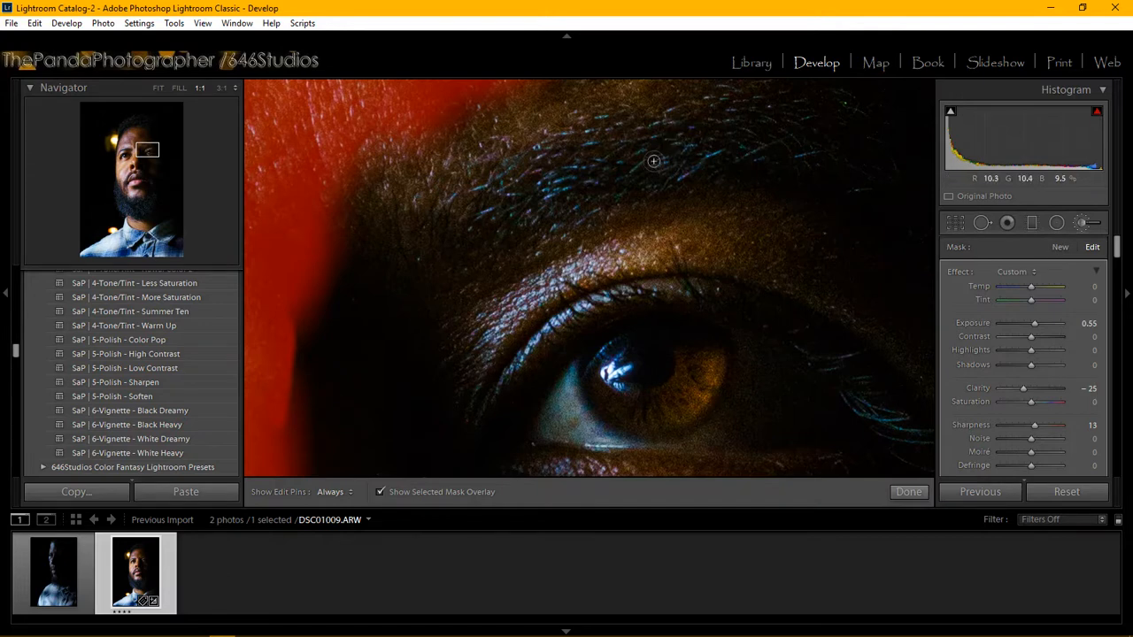
key("h")
mouse_move(620, 237)
left_mouse_down()
mouse_move(496, 281)
mouse_move(488, 298)
mouse_move(503, 307)
left_mouse_up()
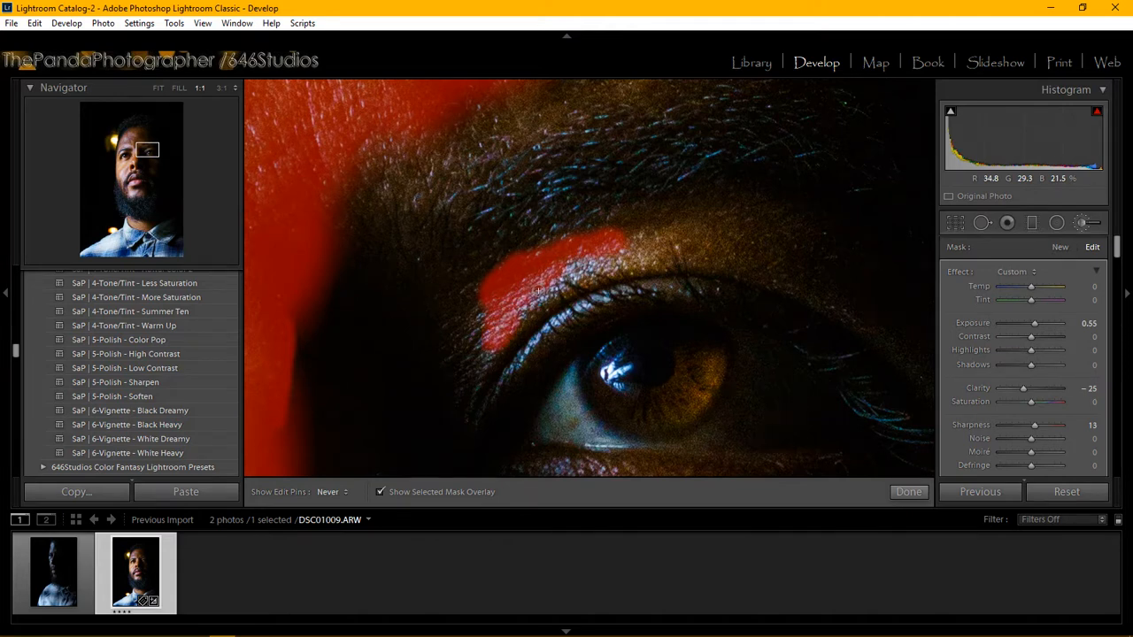
mouse_move(617, 251)
left_mouse_down()
mouse_move(611, 259)
mouse_move(692, 228)
mouse_move(630, 227)
mouse_move(626, 243)
mouse_move(653, 214)
left_mouse_up()
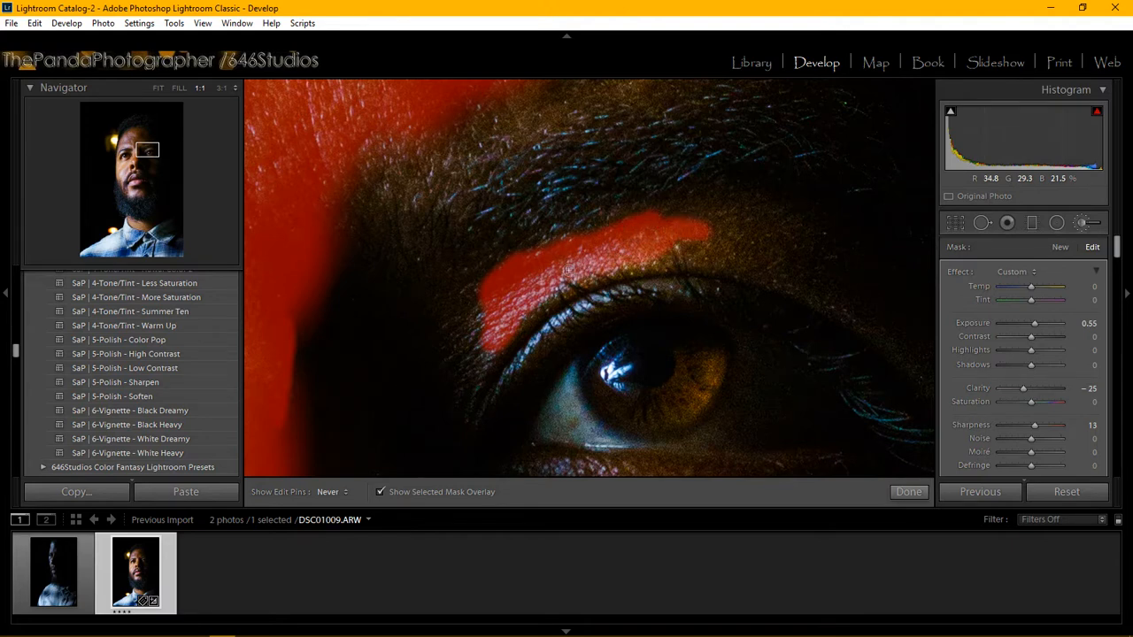
mouse_move(495, 342)
left_mouse_down()
mouse_move(481, 315)
mouse_move(491, 351)
mouse_move(482, 303)
mouse_move(596, 256)
left_mouse_up()
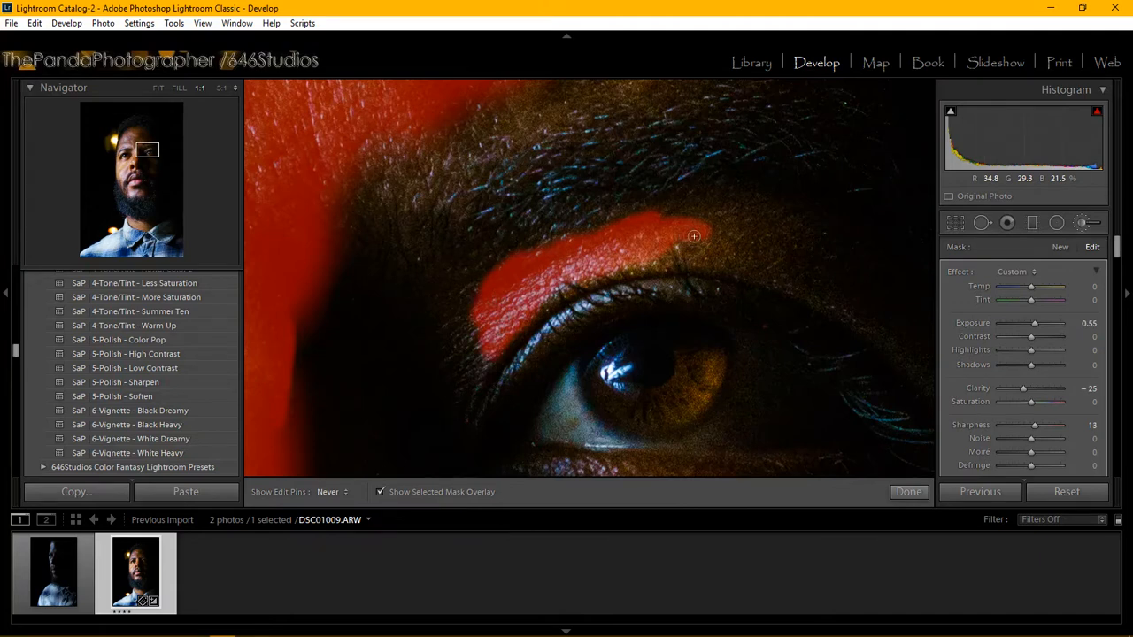
mouse_move(693, 236)
left_mouse_down()
mouse_move(717, 244)
mouse_move(695, 252)
mouse_move(731, 256)
mouse_move(684, 223)
mouse_move(718, 232)
mouse_move(695, 226)
left_mouse_up()
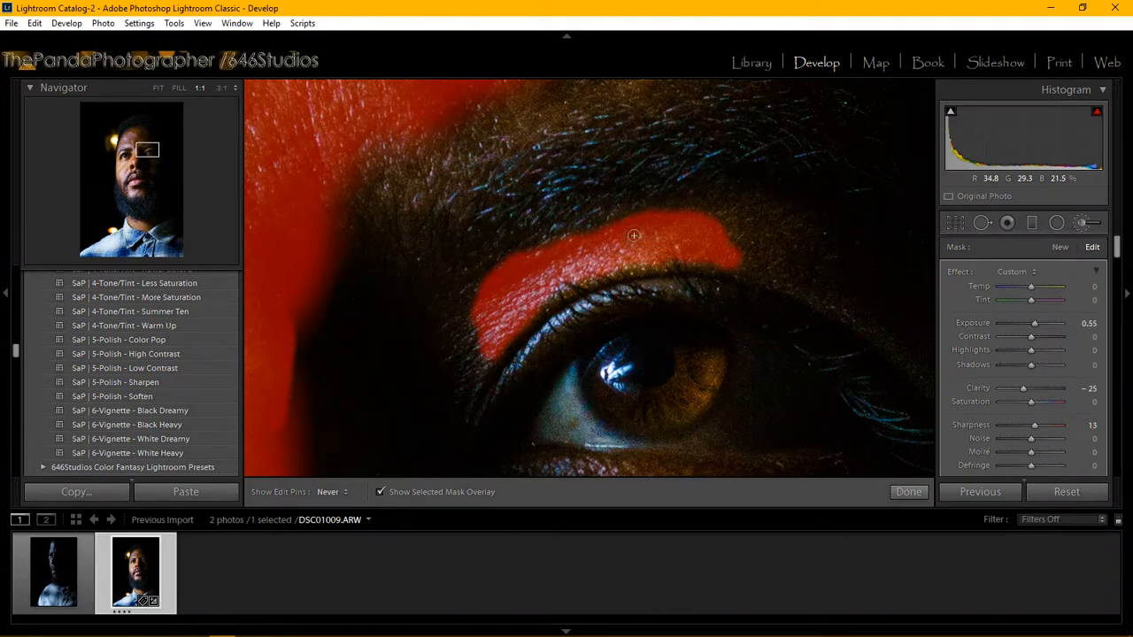
mouse_move(634, 234)
left_mouse_down()
mouse_move(732, 224)
mouse_move(593, 232)
left_mouse_up()
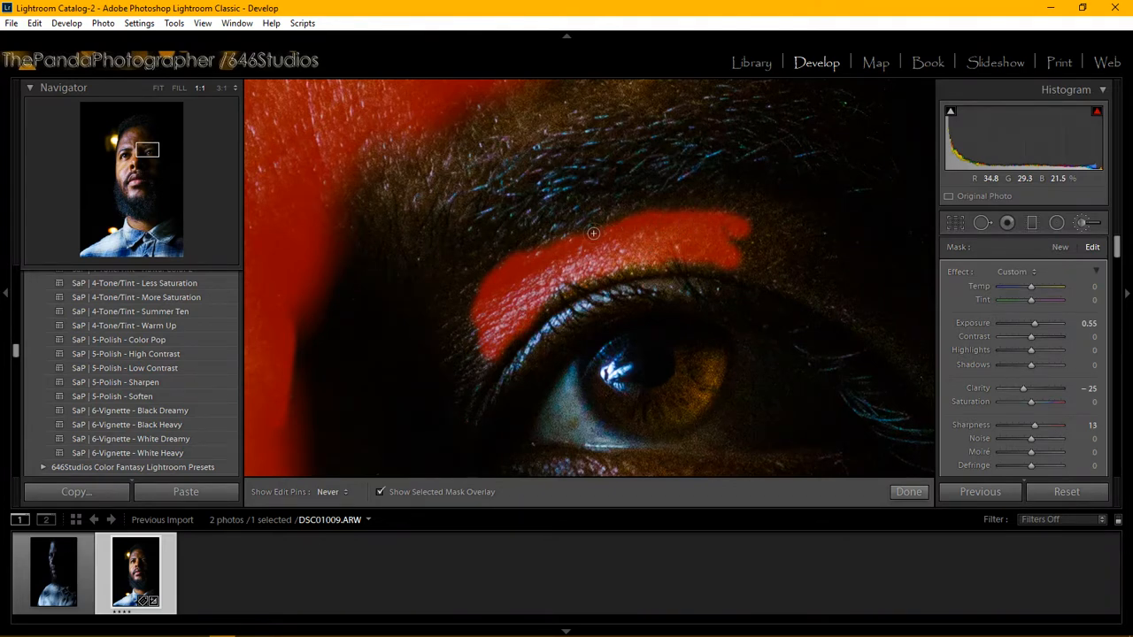
key("h")
Extend the skin-softening mask over the forehead skin directly above the shadowed eye's eyebrow and around its inner end
mouse_move(153, 150)
left_mouse_down()
mouse_move(147, 132)
mouse_move(145, 146)
left_mouse_up()
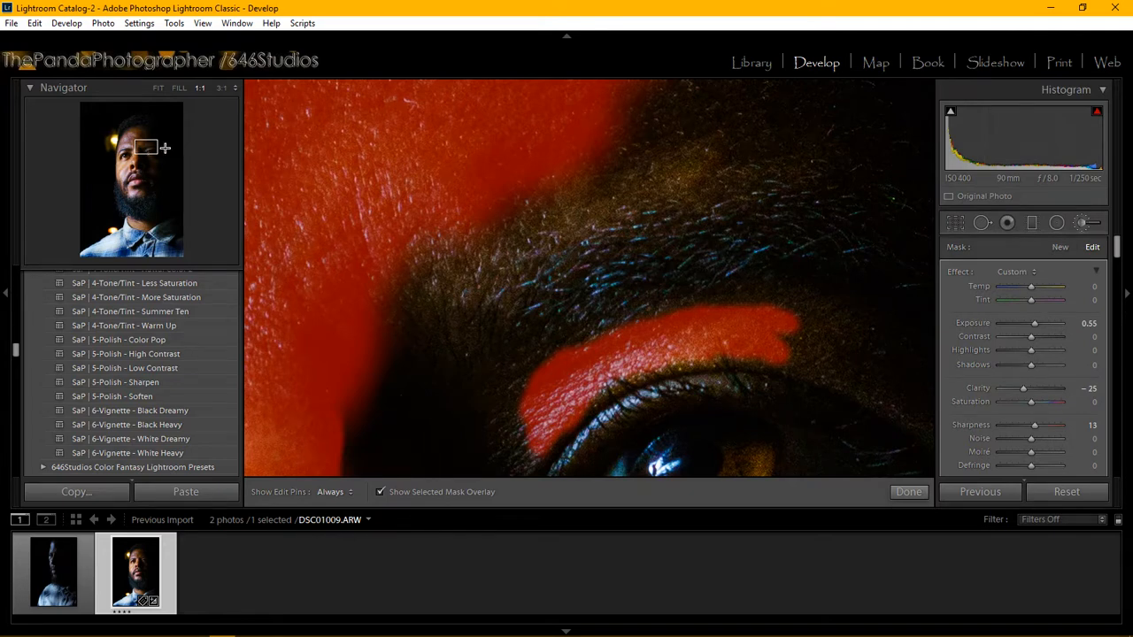
key("h")
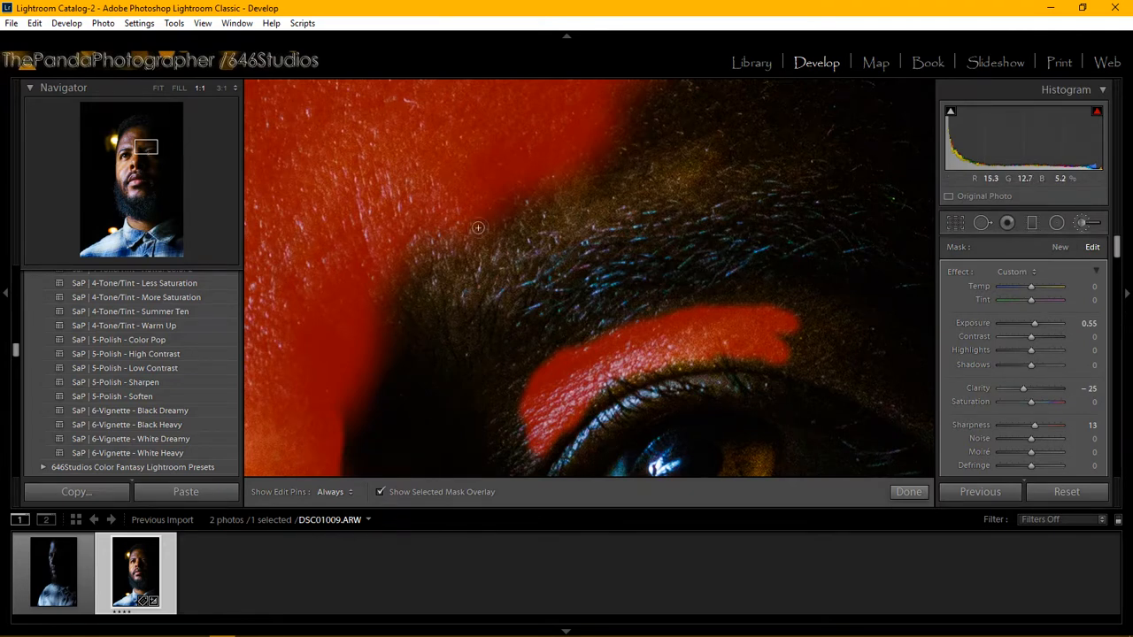
mouse_move(420, 262)
left_mouse_down()
mouse_move(473, 230)
mouse_move(573, 196)
mouse_move(529, 230)
mouse_move(533, 215)
mouse_move(499, 216)
mouse_move(409, 257)
mouse_move(408, 242)
mouse_move(445, 230)
mouse_move(418, 270)
mouse_move(491, 245)
mouse_move(409, 277)
left_mouse_up()
left_click_drag(403, 291, 400, 274)
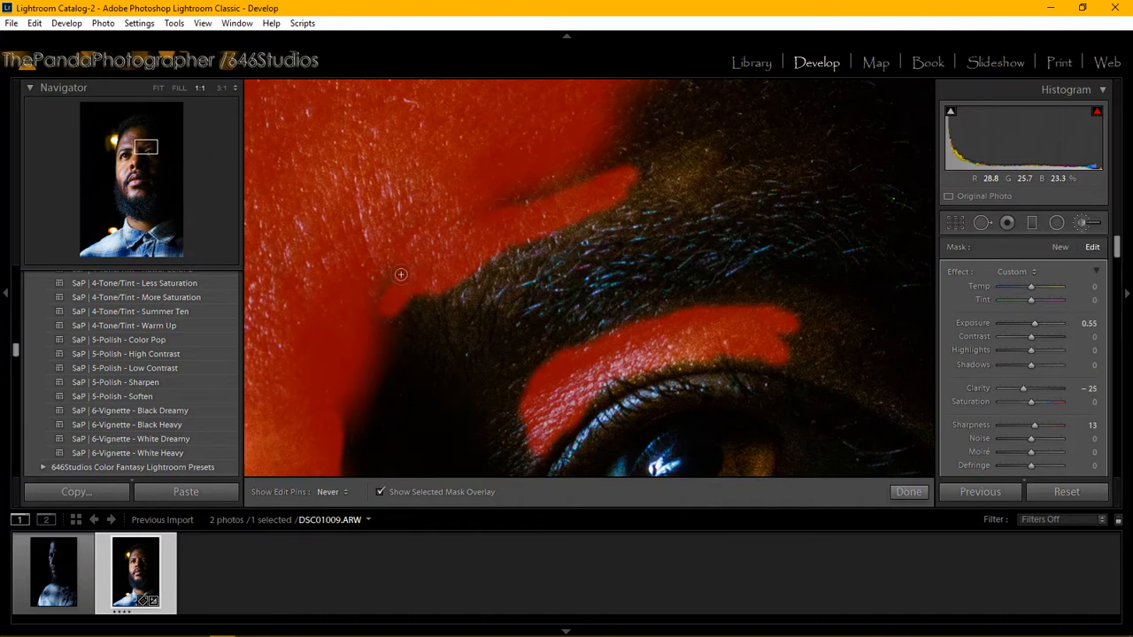
mouse_move(677, 165)
left_mouse_down()
mouse_move(660, 188)
mouse_move(689, 174)
mouse_move(652, 188)
mouse_move(631, 168)
mouse_move(614, 116)
mouse_move(632, 97)
mouse_move(604, 151)
mouse_move(620, 157)
mouse_move(615, 186)
mouse_move(603, 175)
mouse_move(606, 131)
left_mouse_up()
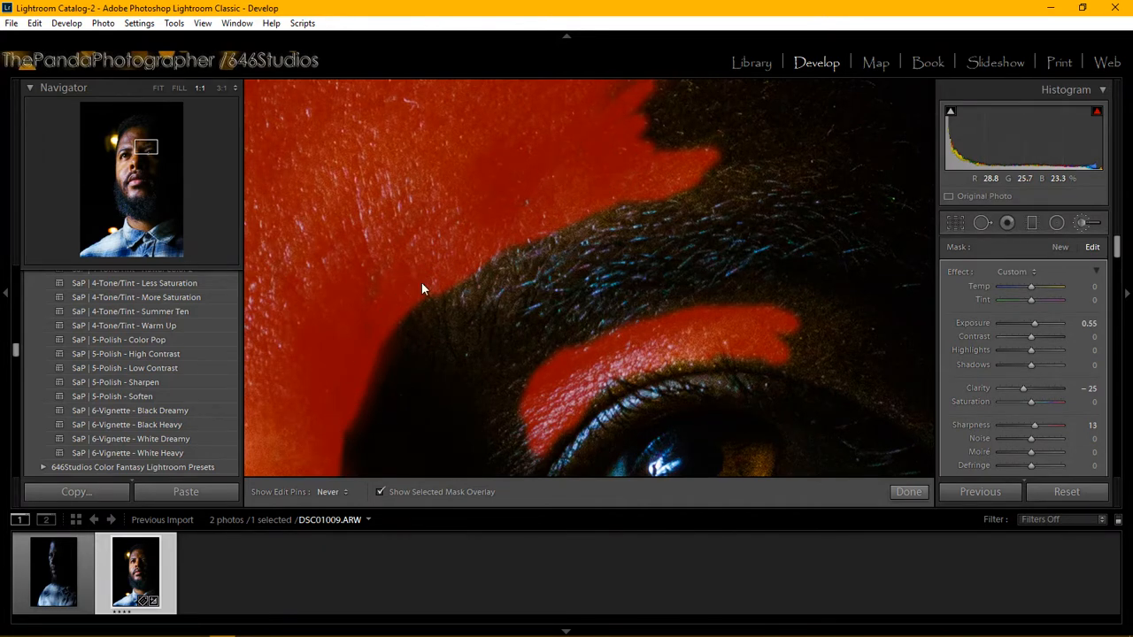
Brush the skin-softening mask over the notch at the forehead's shadow edge, above the outer part of the shadowed eye's eyebrow
key("h")
left_click_drag(146, 146, 150, 142)
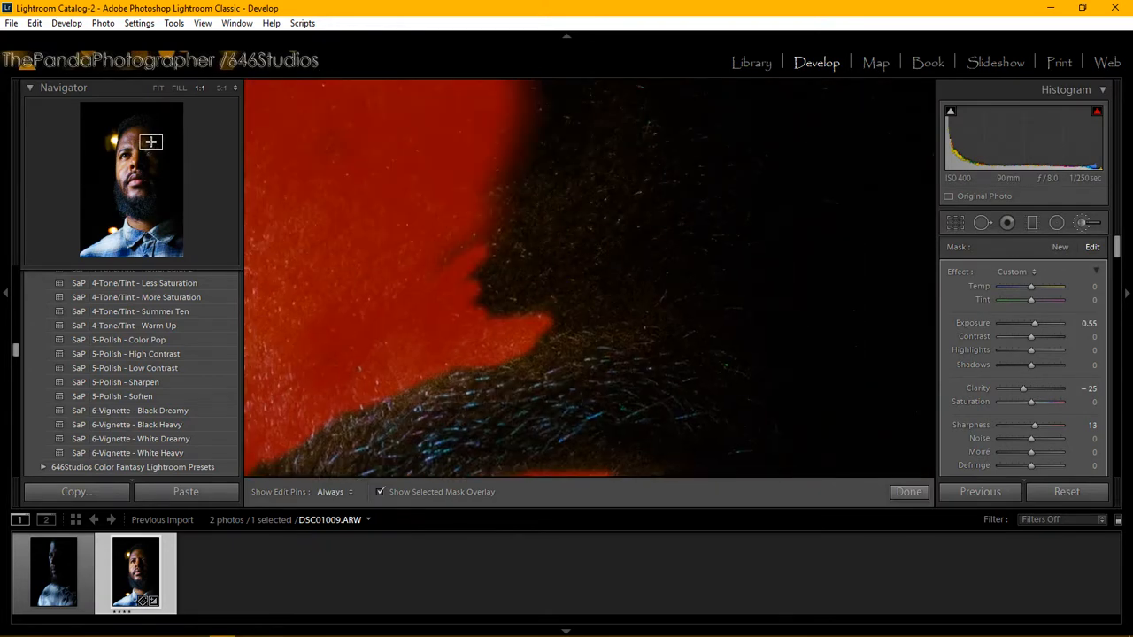
key("h")
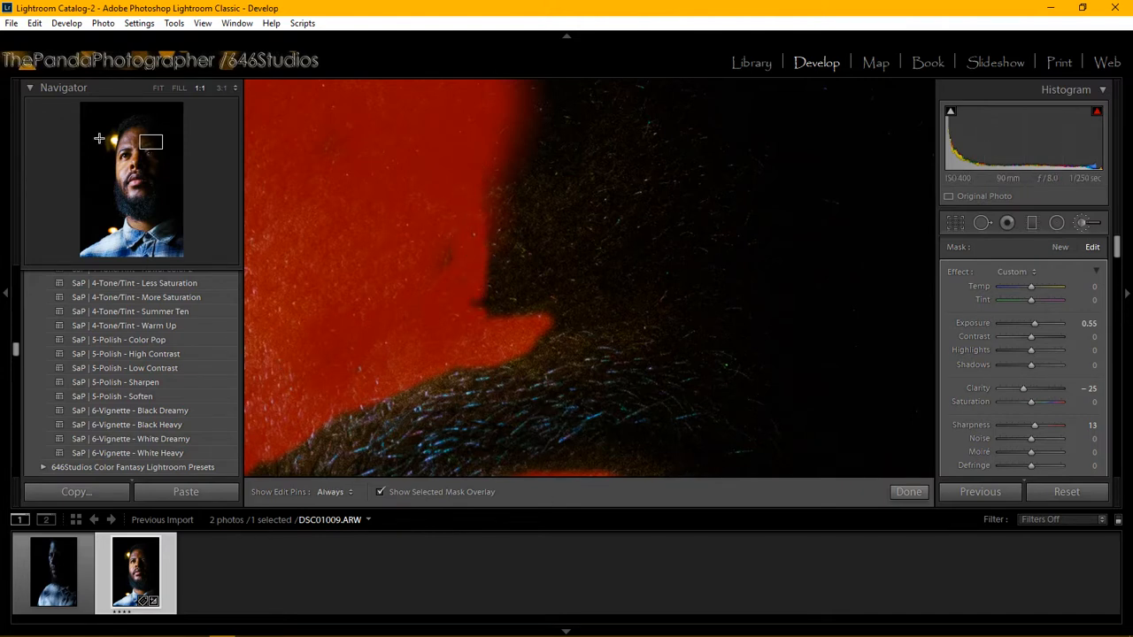
Brush the skin-softening mask diagonally along the shadowed upper cheek below the eye, filling gaps and smoothing its lower edge
left_click_drag(163, 133, 160, 166)
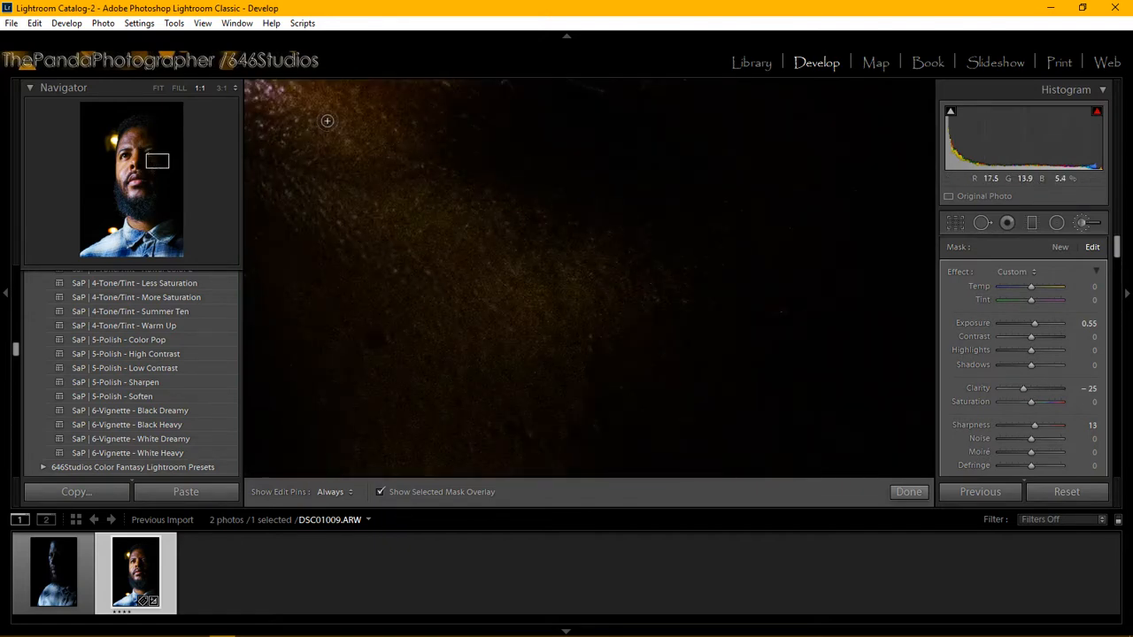
key("h")
mouse_move(263, 98)
left_mouse_down()
mouse_move(308, 107)
mouse_move(348, 91)
mouse_move(395, 151)
mouse_move(336, 90)
mouse_move(358, 88)
mouse_move(303, 137)
mouse_move(294, 125)
mouse_move(340, 141)
mouse_move(358, 186)
mouse_move(436, 213)
mouse_move(483, 274)
mouse_move(547, 301)
mouse_move(576, 292)
mouse_move(519, 284)
mouse_move(478, 228)
mouse_move(352, 126)
mouse_move(479, 293)
mouse_move(524, 307)
mouse_move(469, 303)
mouse_move(399, 241)
mouse_move(345, 166)
mouse_move(393, 193)
mouse_move(424, 256)
mouse_move(488, 283)
mouse_move(492, 319)
mouse_move(517, 293)
mouse_move(572, 283)
mouse_move(519, 230)
mouse_move(436, 224)
mouse_move(423, 197)
mouse_move(403, 215)
mouse_move(476, 240)
left_mouse_up()
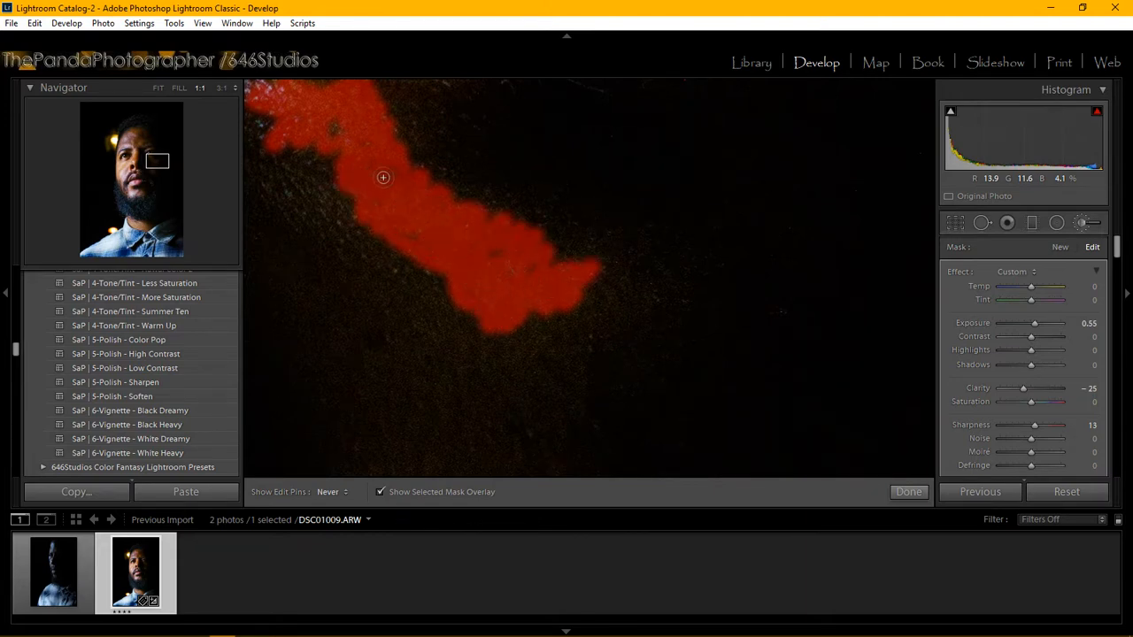
mouse_move(363, 115)
left_mouse_down()
mouse_move(332, 125)
mouse_move(339, 168)
left_mouse_up()
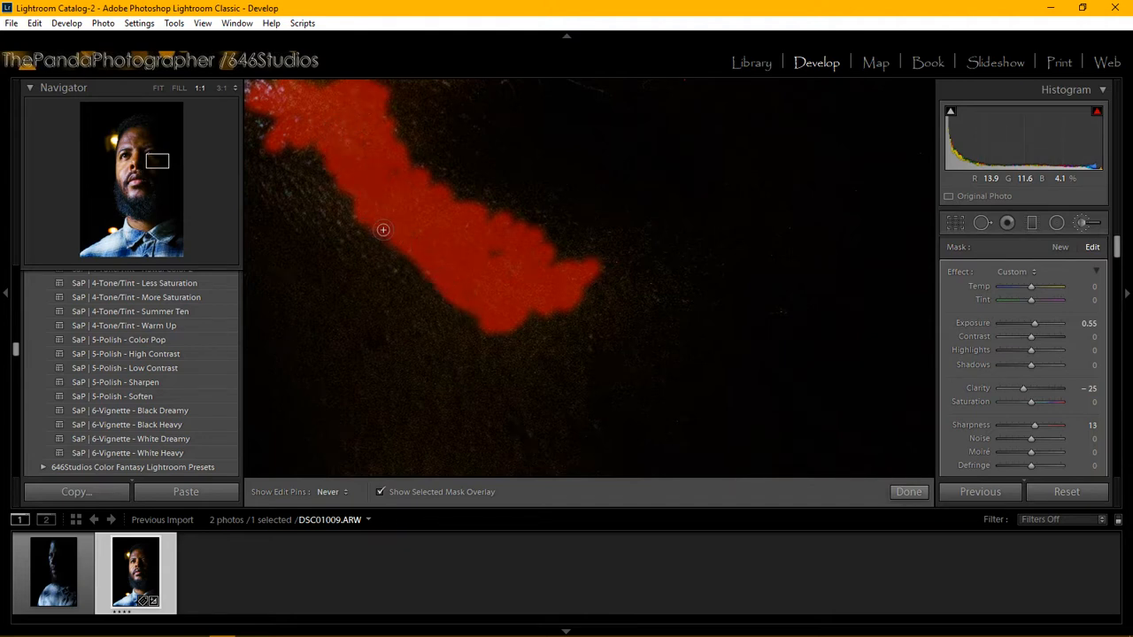
mouse_move(353, 202)
left_mouse_down()
mouse_move(333, 127)
mouse_move(333, 97)
left_mouse_up()
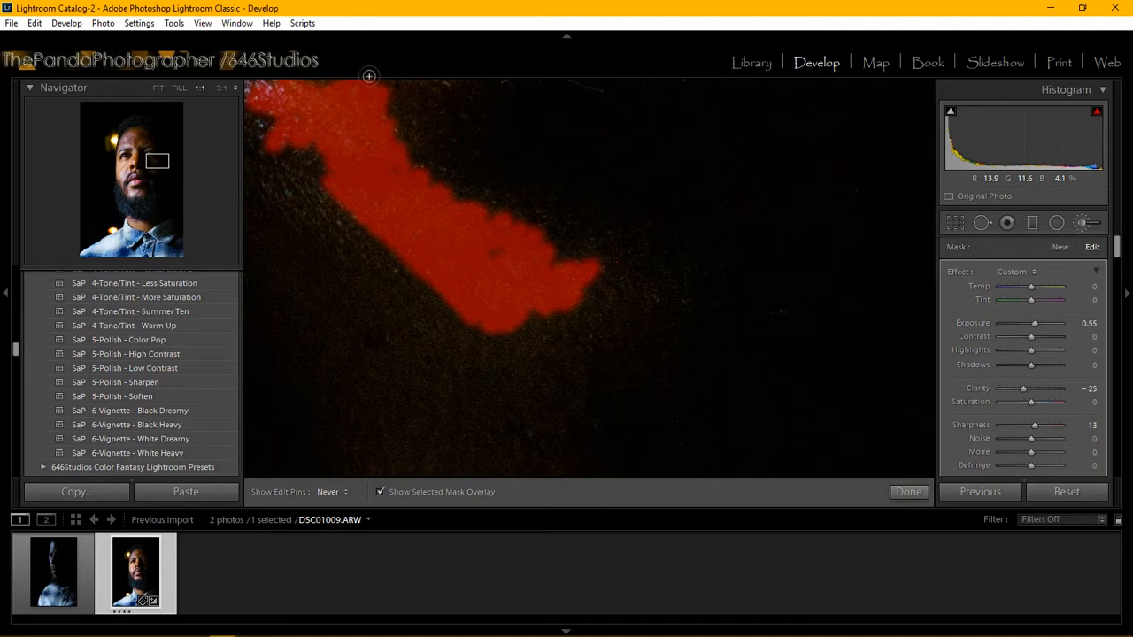
Check the Chrome window previews for the YouTube live dashboard and its pop-out chat
key("h")
mouse_move(390, 617)
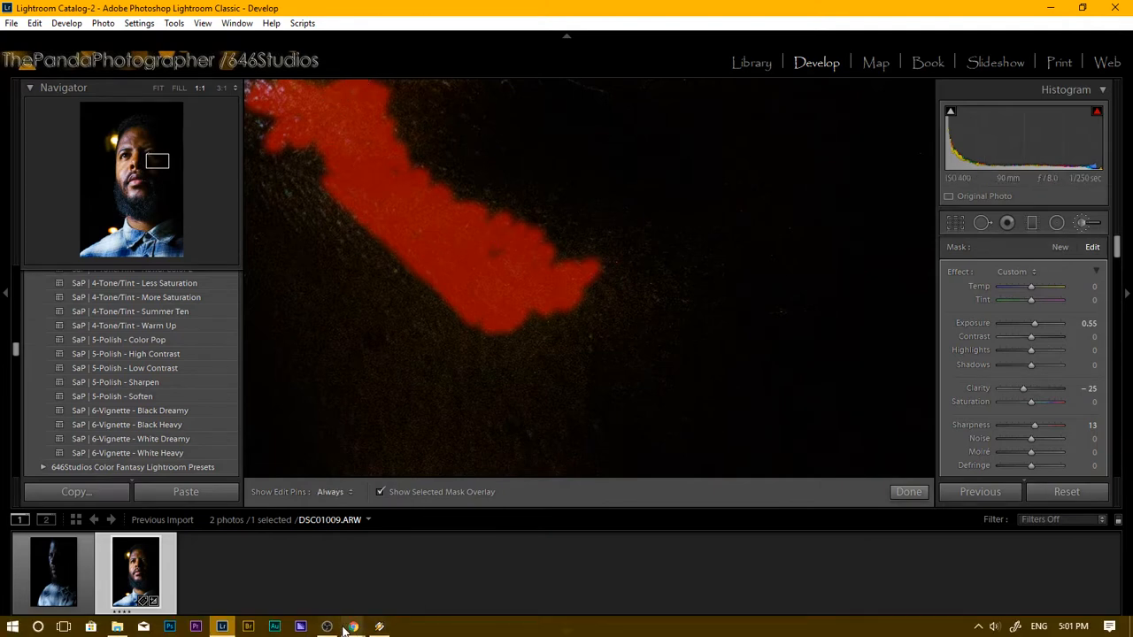
left_click(352, 628)
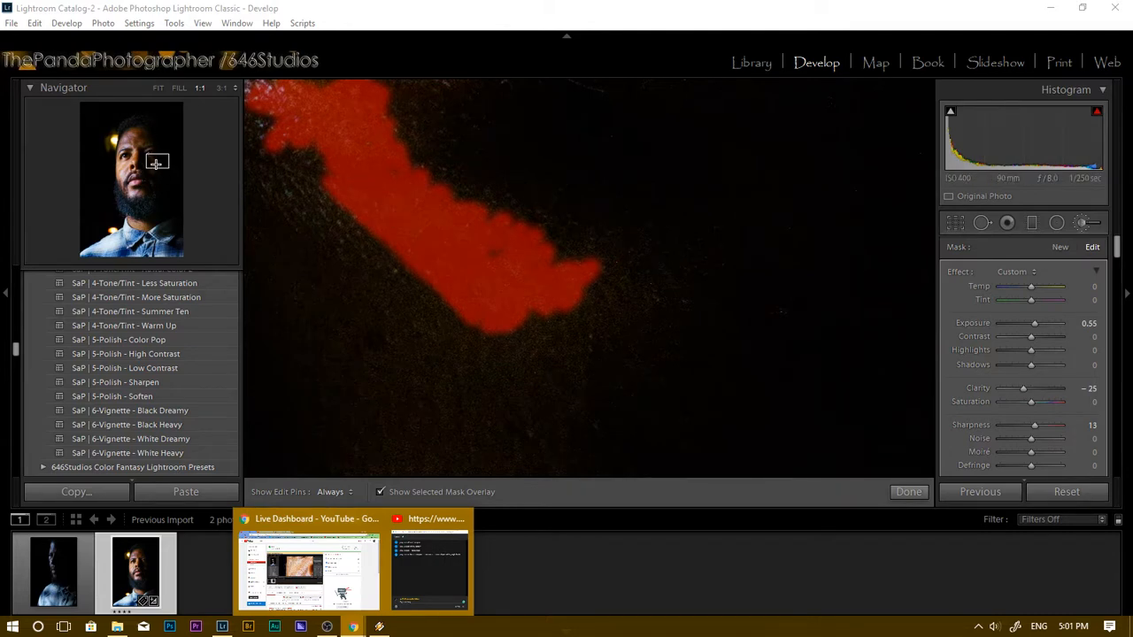
Brush the skin-softening mask over the dimly lit patch of the shadowed lower cheek, out to its edges above the beard
left_click_drag(155, 163, 157, 178)
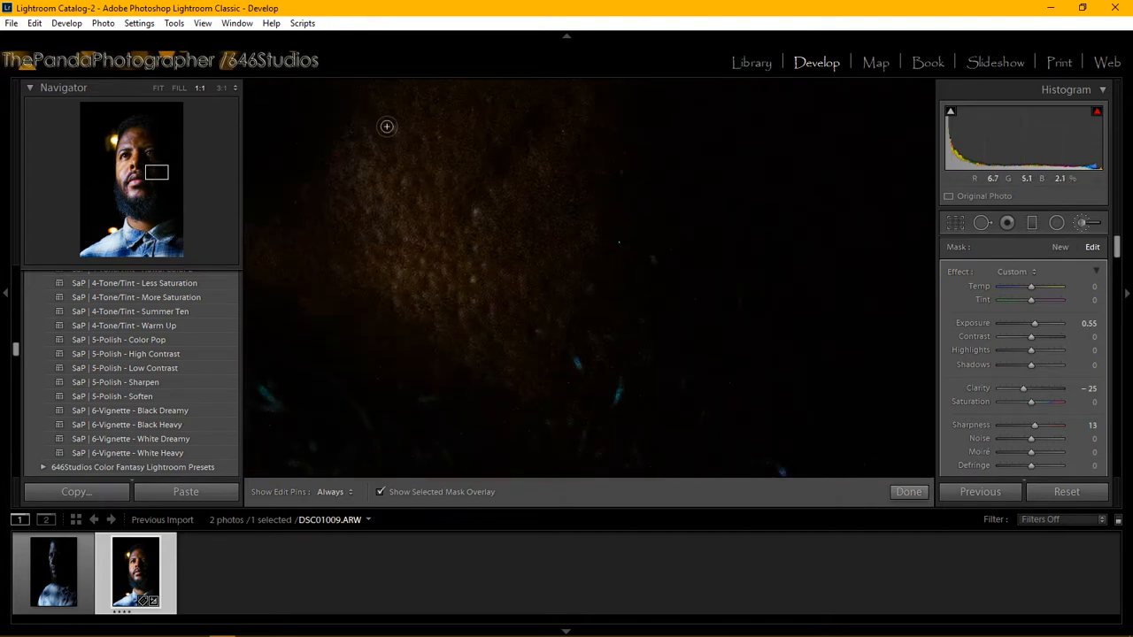
mouse_move(387, 127)
left_mouse_down()
mouse_move(375, 187)
mouse_move(476, 110)
mouse_move(426, 195)
mouse_move(489, 123)
mouse_move(428, 211)
mouse_move(443, 210)
mouse_move(535, 126)
mouse_move(493, 201)
mouse_move(524, 174)
mouse_move(472, 252)
mouse_move(439, 256)
mouse_move(421, 233)
mouse_move(366, 244)
mouse_move(366, 197)
mouse_move(347, 184)
mouse_move(309, 210)
mouse_move(345, 220)
mouse_move(434, 282)
mouse_move(477, 271)
mouse_move(498, 297)
mouse_move(495, 332)
mouse_move(510, 327)
mouse_move(484, 341)
mouse_move(381, 274)
left_mouse_up()
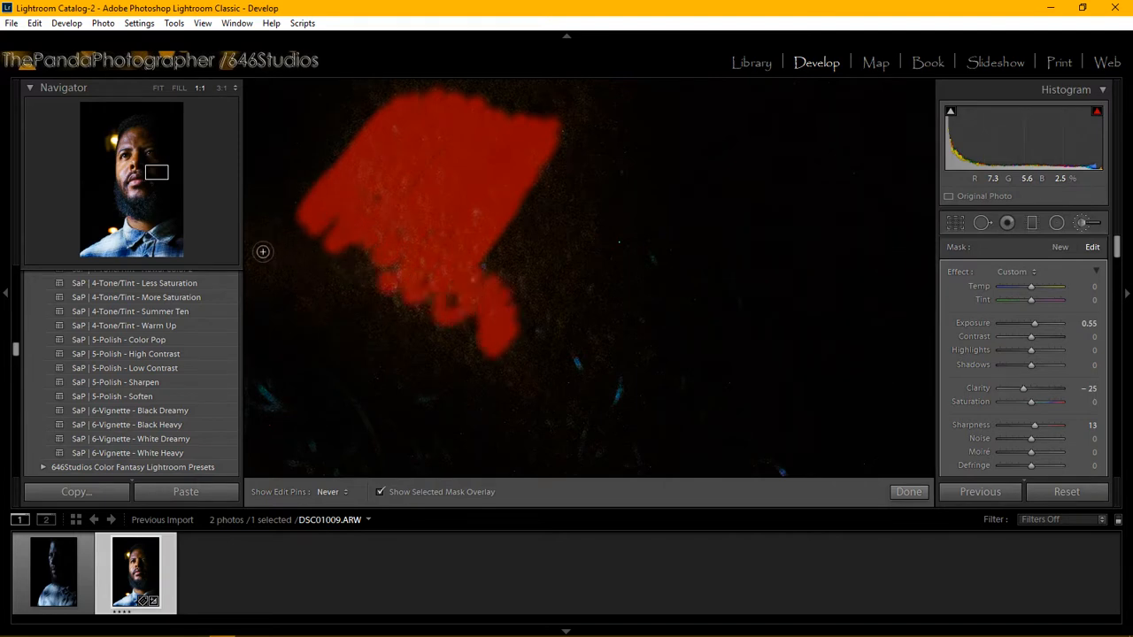
mouse_move(263, 252)
left_mouse_down()
mouse_move(357, 259)
mouse_move(461, 288)
mouse_move(468, 346)
mouse_move(469, 325)
left_mouse_up()
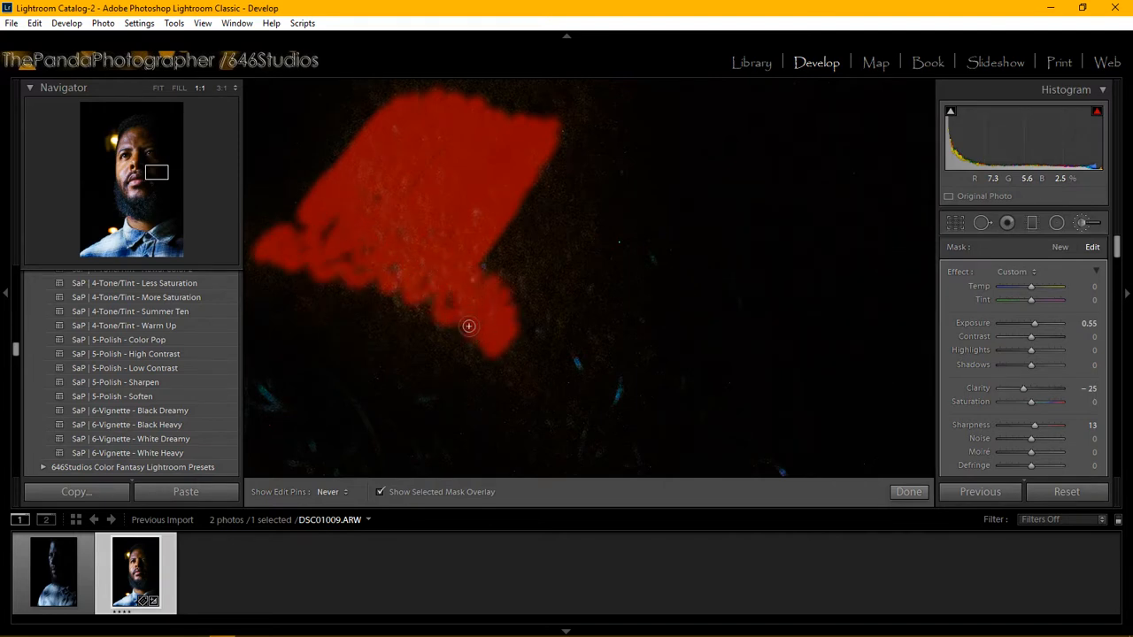
mouse_move(316, 244)
left_mouse_down()
mouse_move(291, 222)
mouse_move(513, 266)
mouse_move(508, 245)
mouse_move(528, 263)
mouse_move(513, 296)
mouse_move(443, 215)
left_mouse_up()
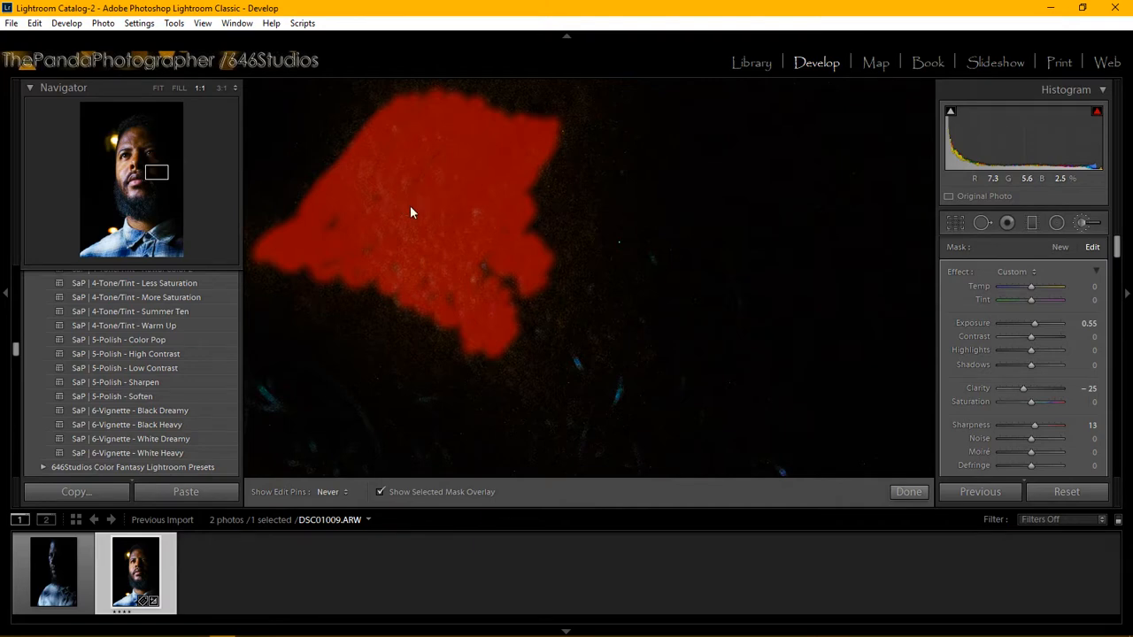
key("h")
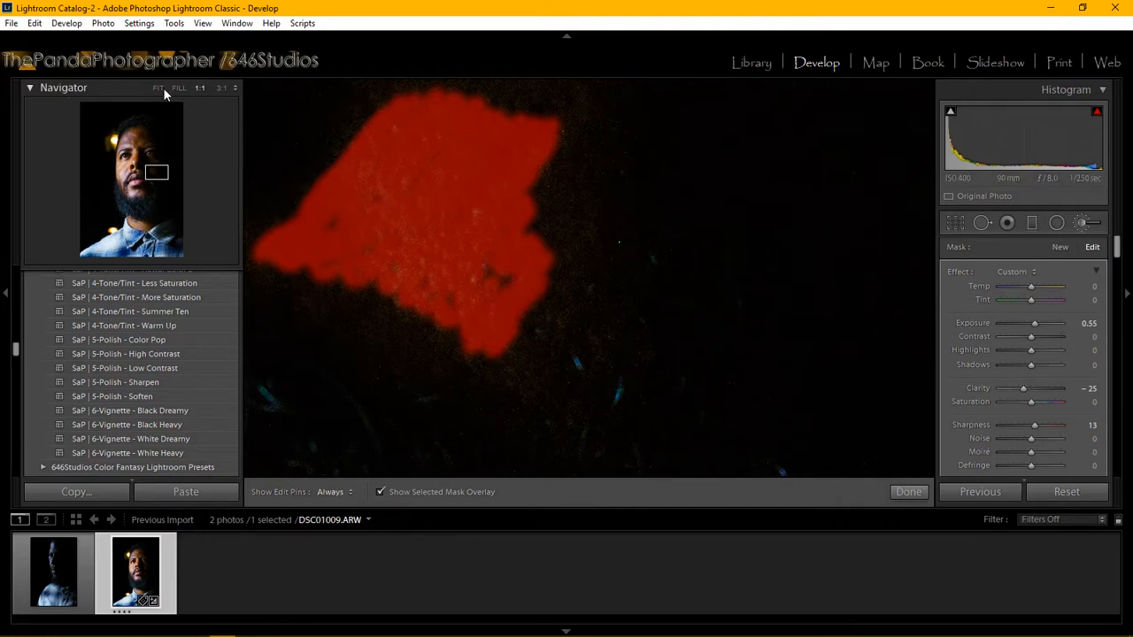
Extend the skin-softening mask over the lit cheek skin beside the mouth corner, down between the mustache and the beard
left_click(161, 88)
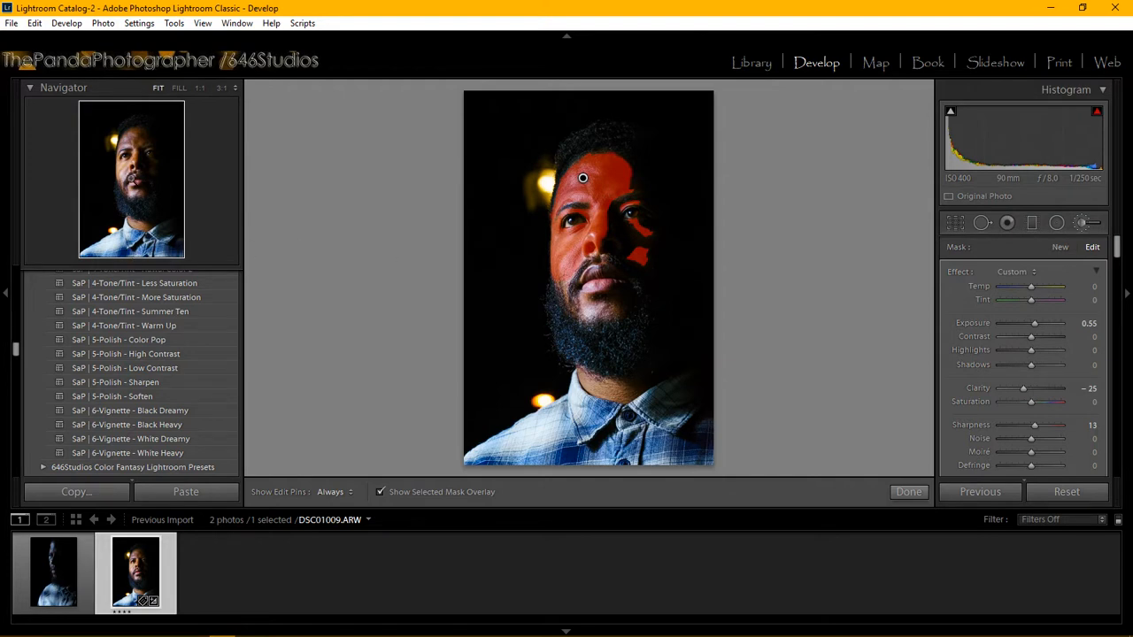
key("z")
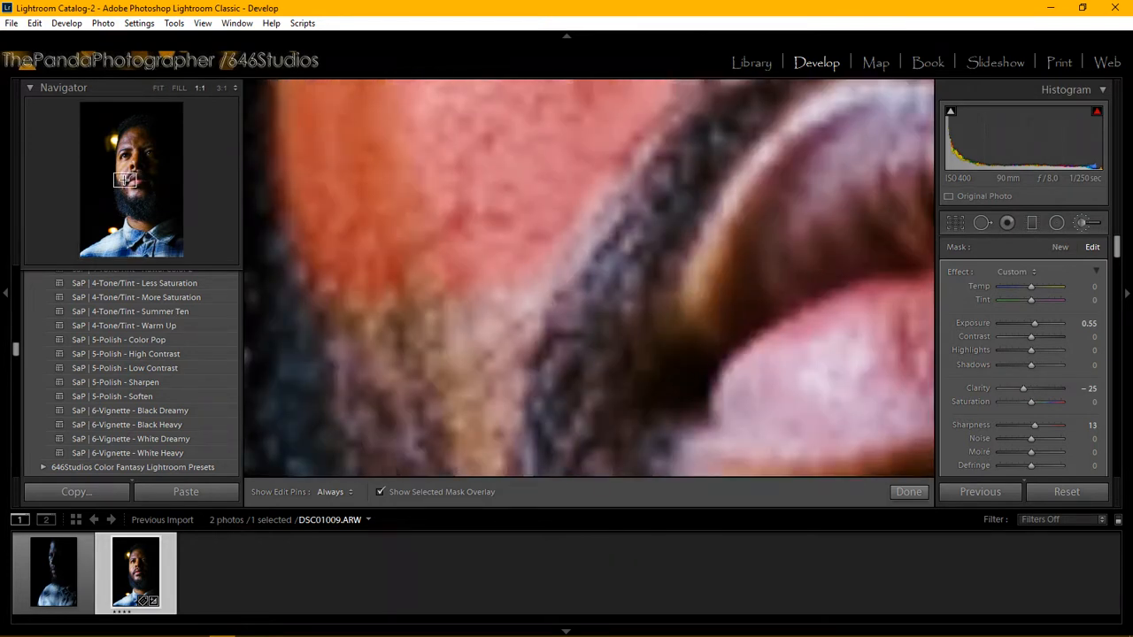
key("h")
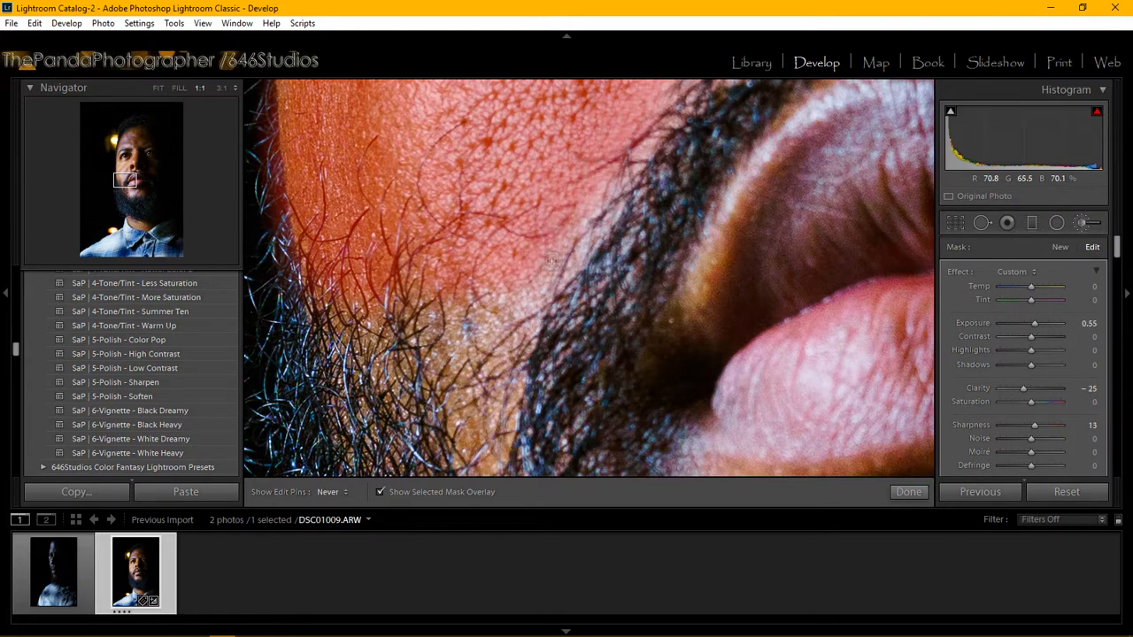
mouse_move(551, 261)
left_mouse_down()
mouse_move(510, 396)
mouse_move(465, 385)
mouse_move(450, 300)
mouse_move(464, 395)
left_mouse_up()
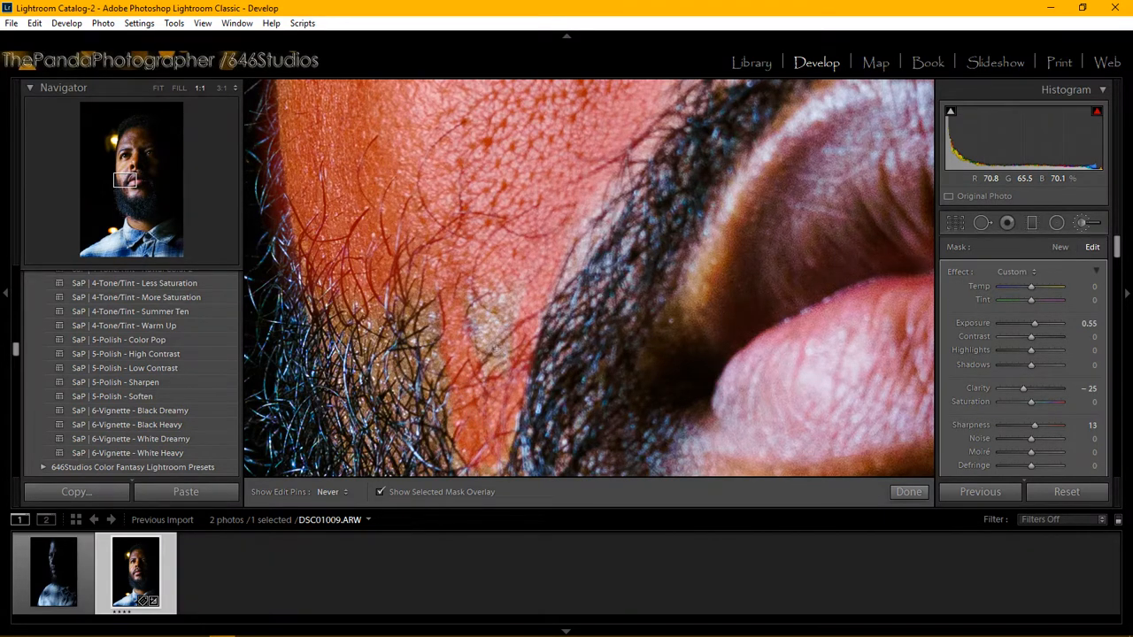
mouse_move(521, 269)
left_mouse_down()
mouse_move(456, 298)
mouse_move(442, 333)
left_mouse_up()
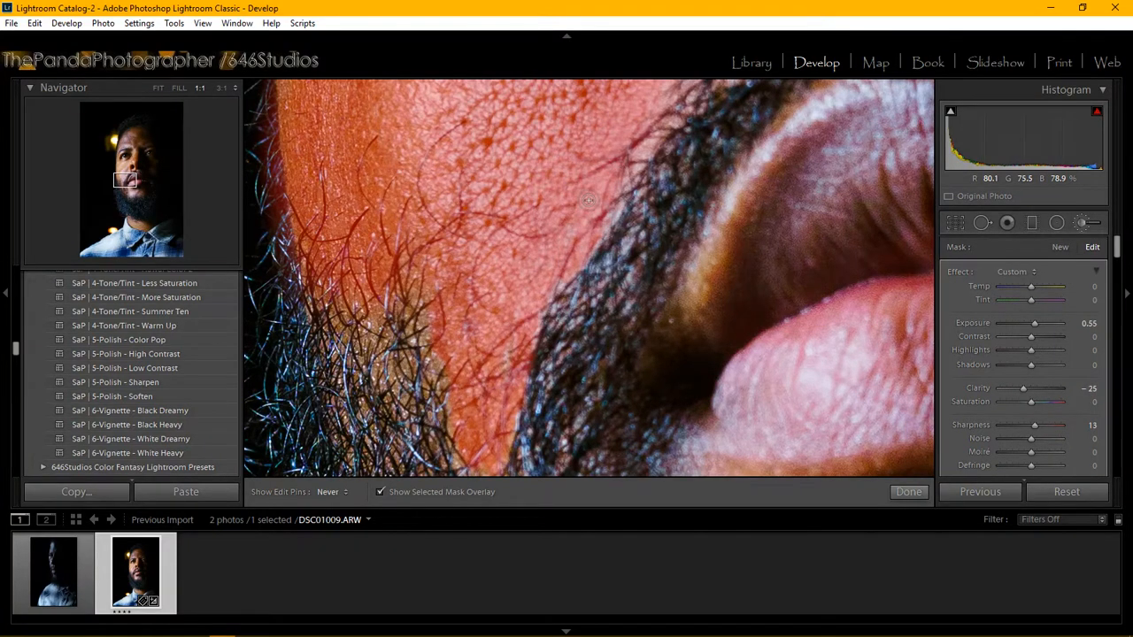
key("h")
key("h")
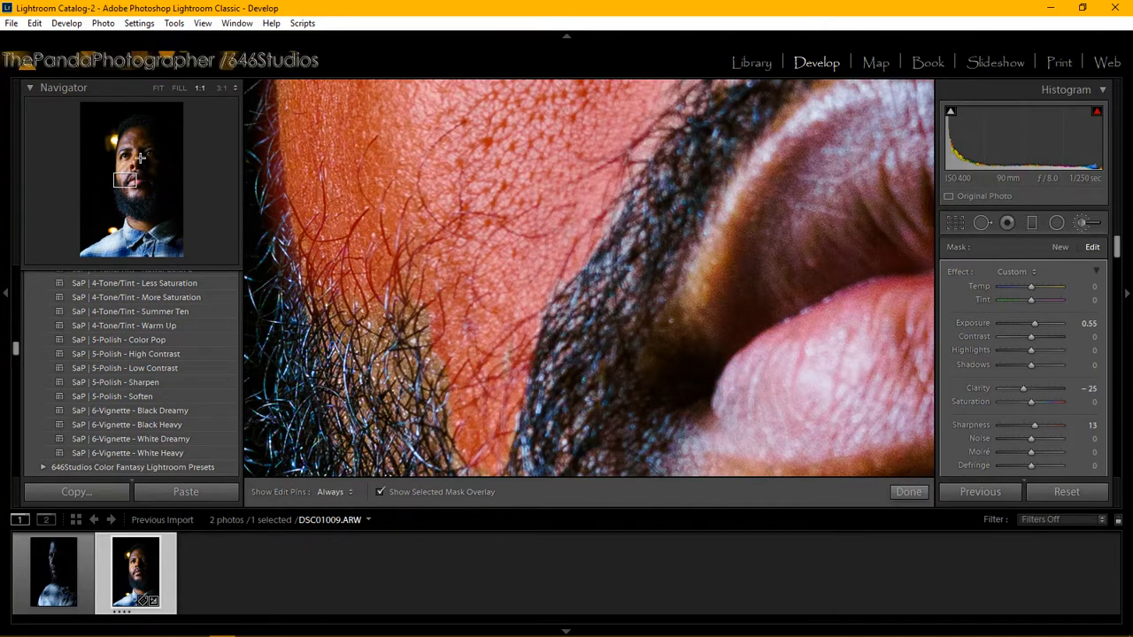
Brush the skin-softening mask from the skin just under the lower lip's lit corner down onto the chin
mouse_move(129, 183)
left_mouse_down()
mouse_move(138, 206)
mouse_move(133, 191)
left_mouse_up()
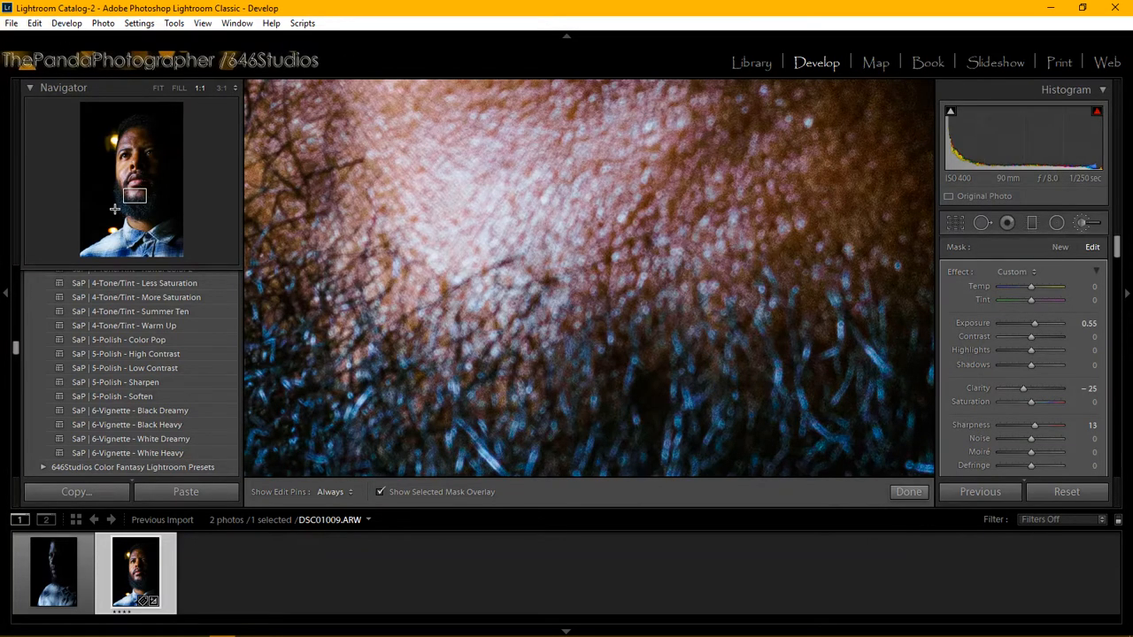
left_click_drag(134, 193, 131, 188)
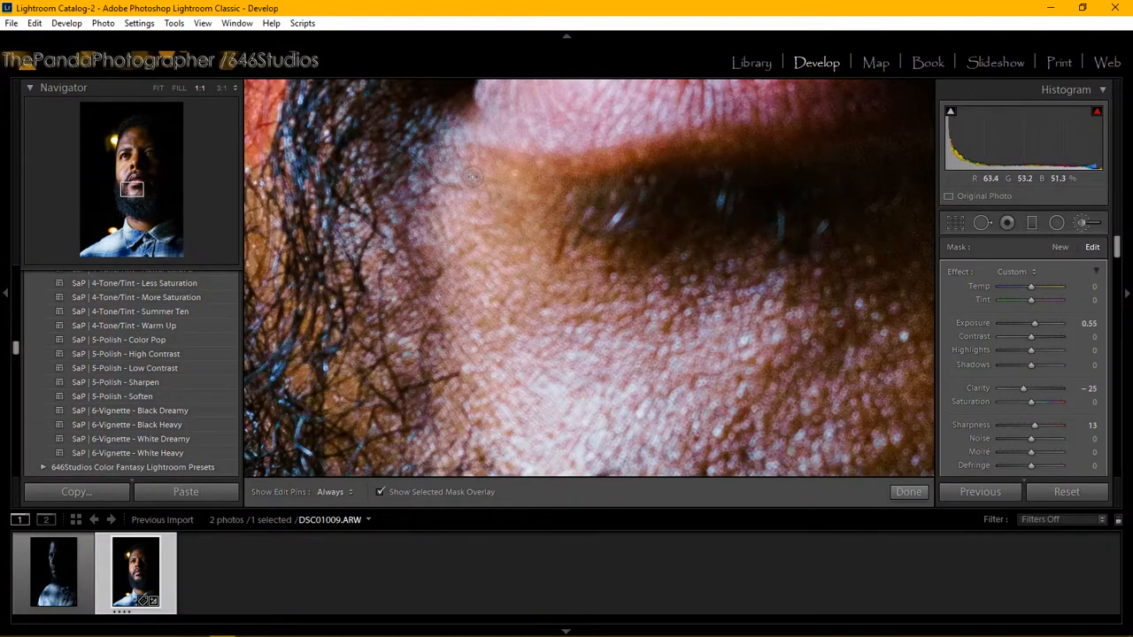
key("h")
mouse_move(476, 153)
left_mouse_down()
mouse_move(449, 191)
mouse_move(475, 175)
mouse_move(442, 215)
mouse_move(478, 177)
mouse_move(453, 225)
mouse_move(484, 201)
mouse_move(476, 230)
mouse_move(507, 213)
mouse_move(508, 259)
left_mouse_up()
mouse_move(482, 299)
left_mouse_down()
mouse_move(526, 258)
mouse_move(485, 324)
mouse_move(517, 304)
mouse_move(523, 319)
mouse_move(495, 367)
mouse_move(544, 335)
left_mouse_up()
mouse_move(528, 404)
left_mouse_down()
mouse_move(576, 356)
mouse_move(598, 363)
mouse_move(589, 375)
mouse_move(601, 366)
mouse_move(625, 379)
left_mouse_up()
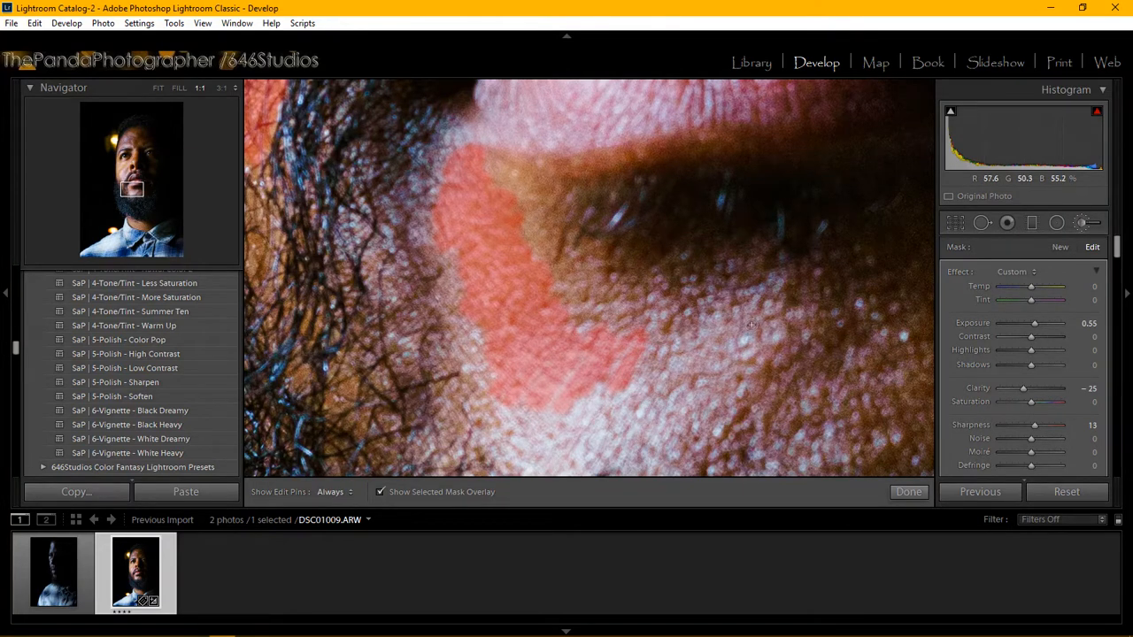
Extend the skin-softening mask across the chin beneath the hair under the lower lip, filling its gaps and smoothing its edges
mouse_move(718, 390)
left_mouse_down()
mouse_move(636, 460)
mouse_move(652, 412)
mouse_move(605, 440)
mouse_move(624, 404)
mouse_move(593, 408)
mouse_move(649, 352)
mouse_move(641, 374)
mouse_move(692, 334)
mouse_move(695, 361)
mouse_move(717, 345)
mouse_move(700, 379)
mouse_move(750, 339)
mouse_move(705, 383)
mouse_move(723, 355)
mouse_move(706, 373)
mouse_move(665, 364)
mouse_move(614, 319)
left_mouse_up()
mouse_move(560, 290)
left_mouse_down()
mouse_move(527, 275)
mouse_move(508, 241)
mouse_move(516, 200)
left_mouse_up()
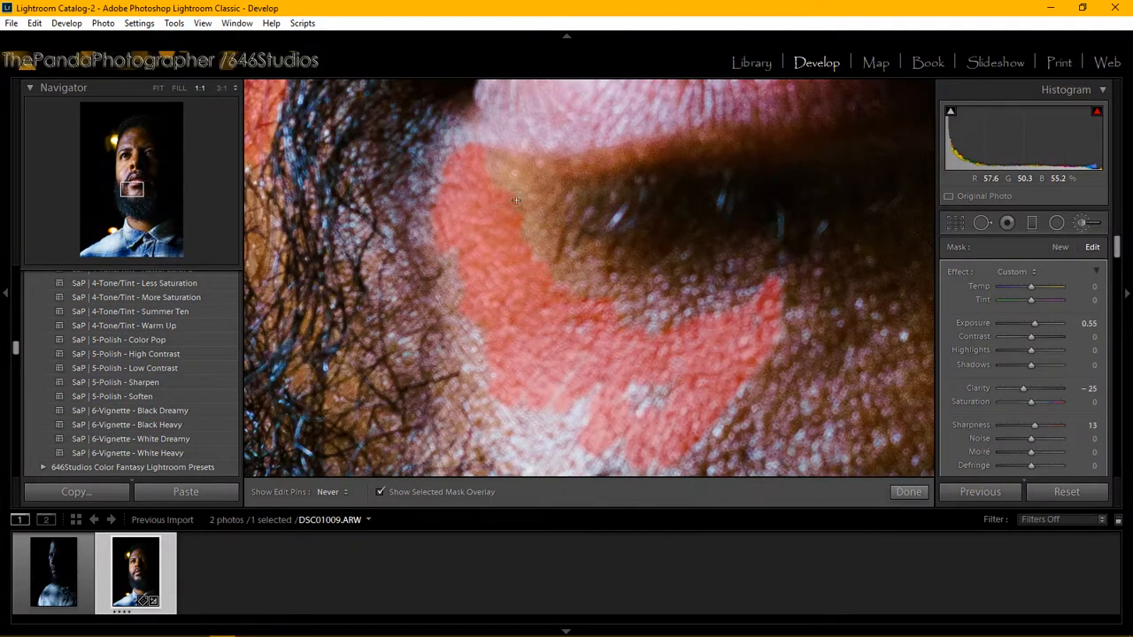
mouse_move(749, 281)
left_mouse_down()
mouse_move(663, 319)
mouse_move(599, 295)
mouse_move(539, 239)
mouse_move(451, 215)
left_mouse_up()
mouse_move(467, 297)
left_mouse_down()
mouse_move(494, 390)
mouse_move(528, 446)
mouse_move(440, 260)
left_mouse_up()
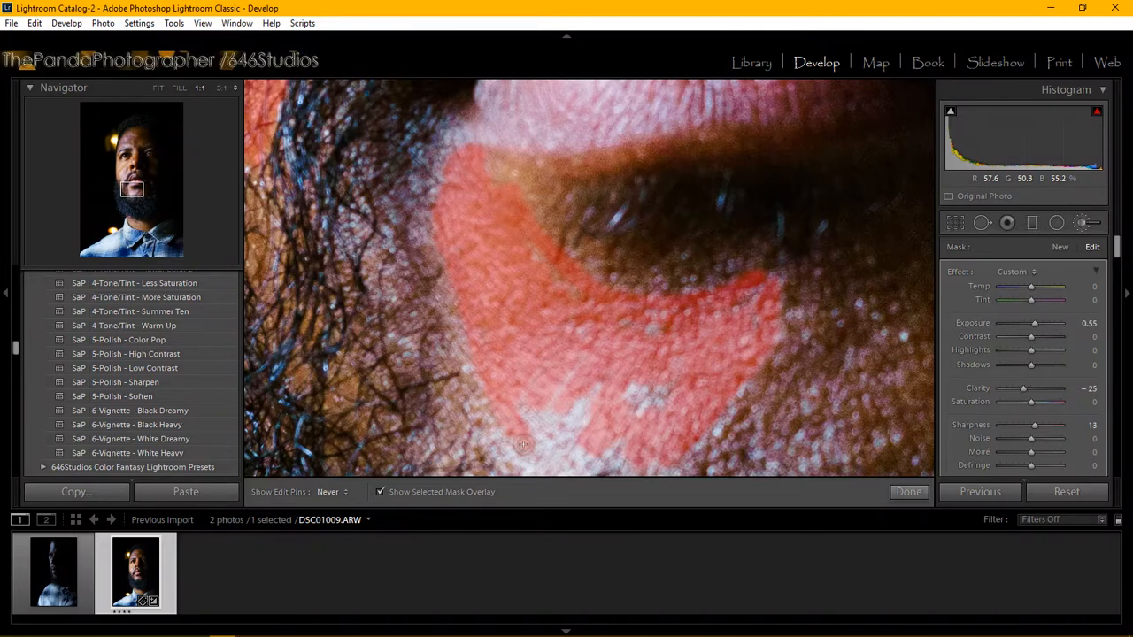
mouse_move(523, 444)
left_mouse_down()
mouse_move(552, 455)
mouse_move(551, 402)
mouse_move(538, 412)
mouse_move(579, 423)
mouse_move(618, 401)
mouse_move(584, 427)
mouse_move(604, 398)
mouse_move(584, 421)
mouse_move(634, 394)
mouse_move(611, 434)
mouse_move(661, 389)
mouse_move(575, 477)
mouse_move(557, 477)
mouse_move(522, 450)
mouse_move(485, 386)
left_mouse_up()
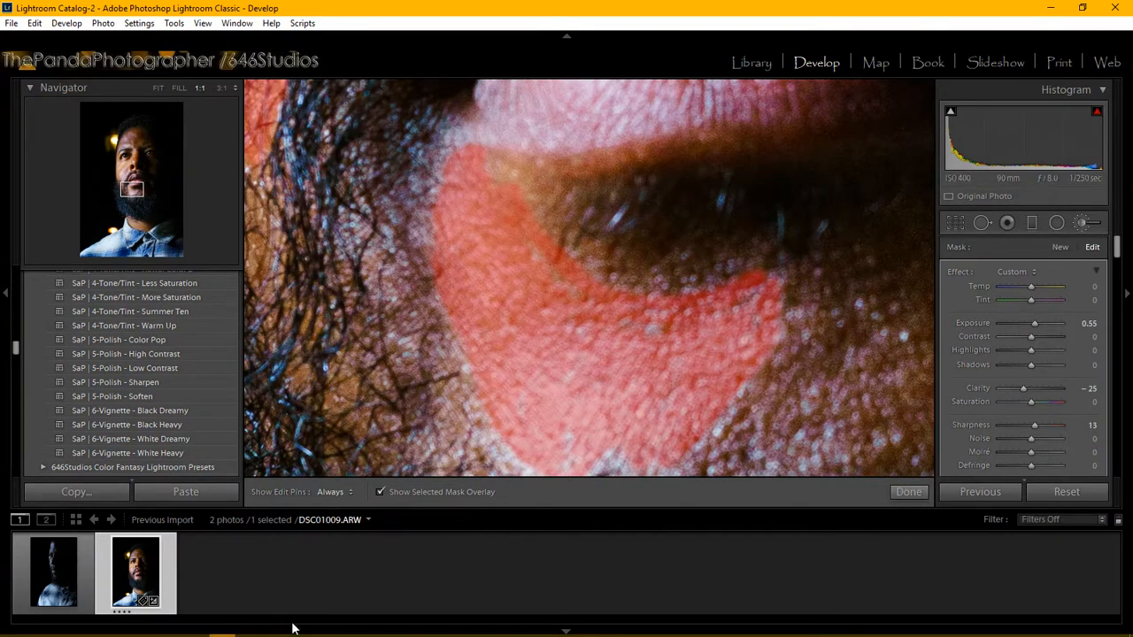
Switch to Chrome to check the live stream's status on the YouTube dashboard and return to Lightroom
mouse_move(327, 630)
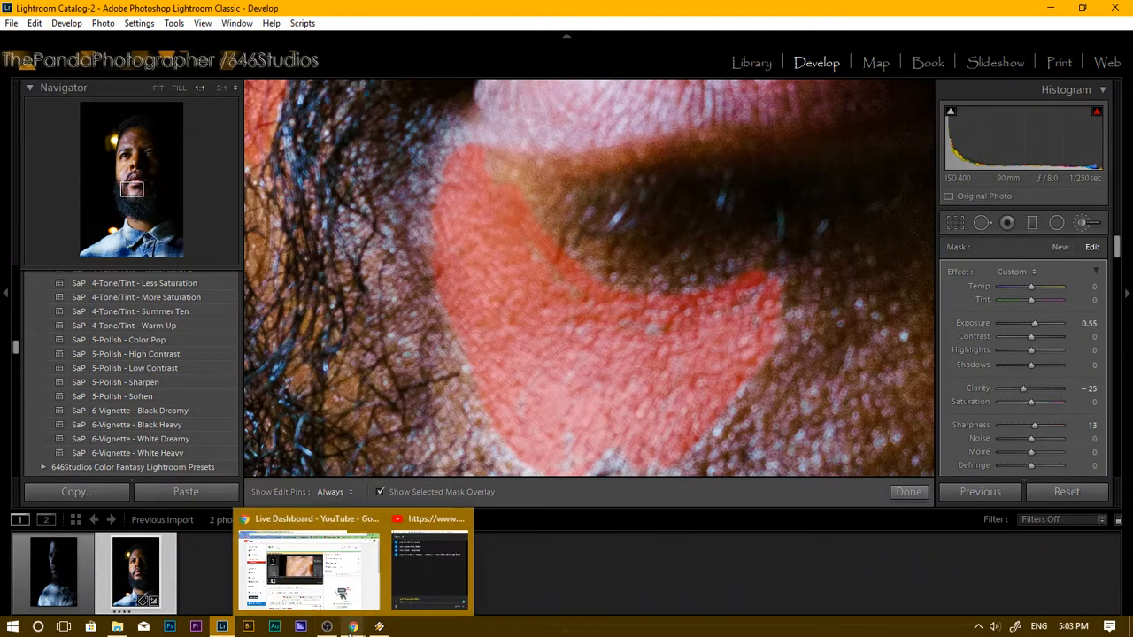
left_click(348, 577)
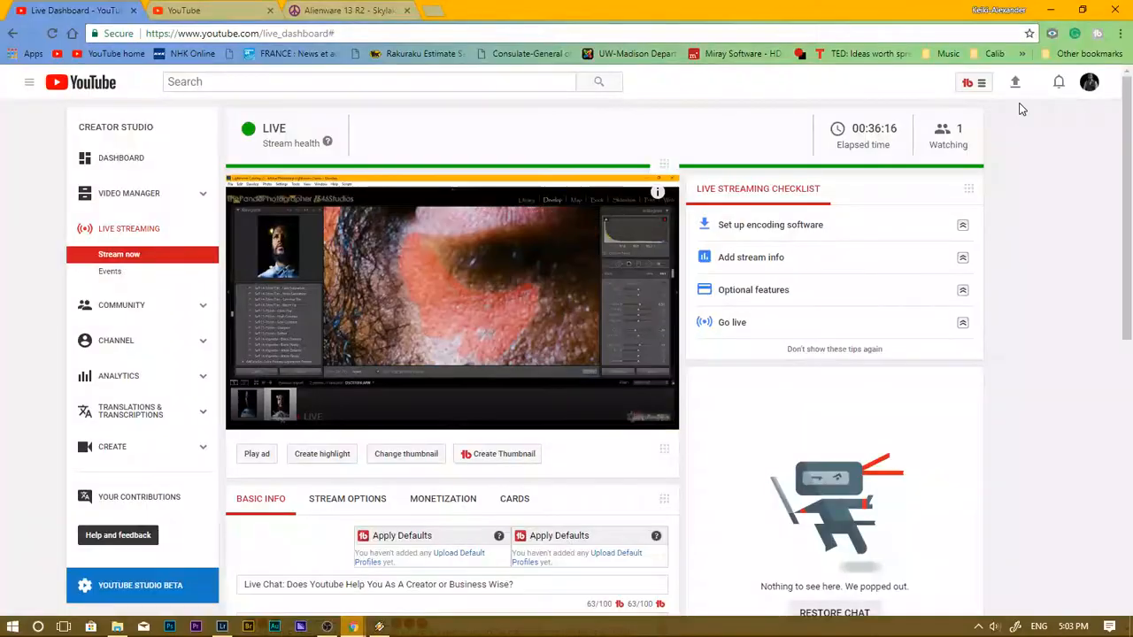
left_click(1050, 10)
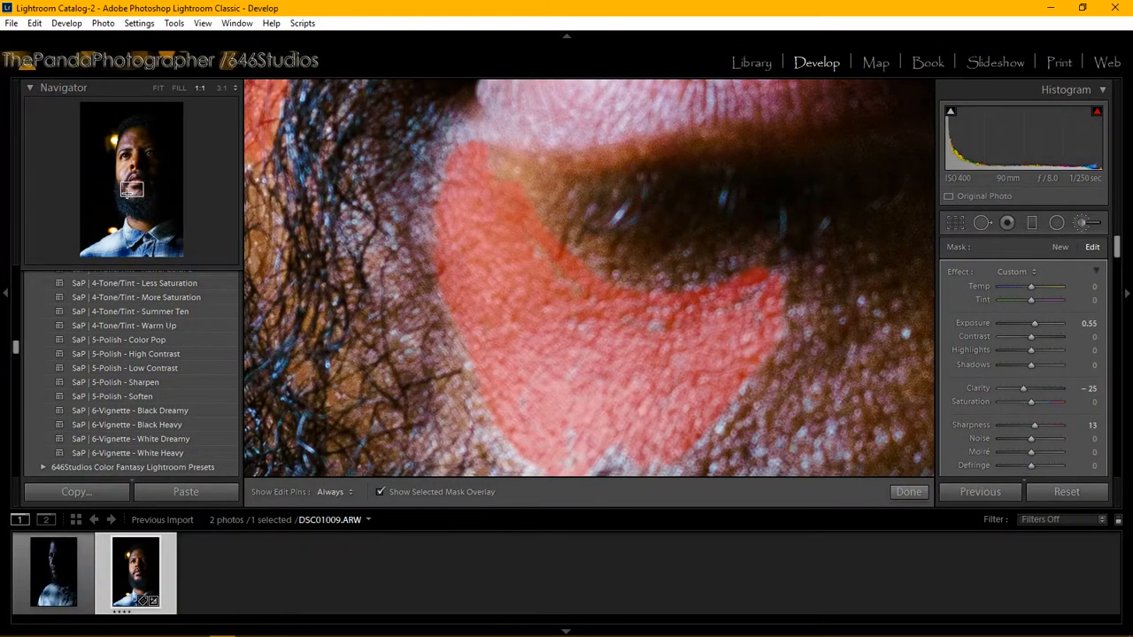
Fill the remaining notches along the chin mask's lit side and lower edge, next to the beard
left_click_drag(127, 193, 129, 195)
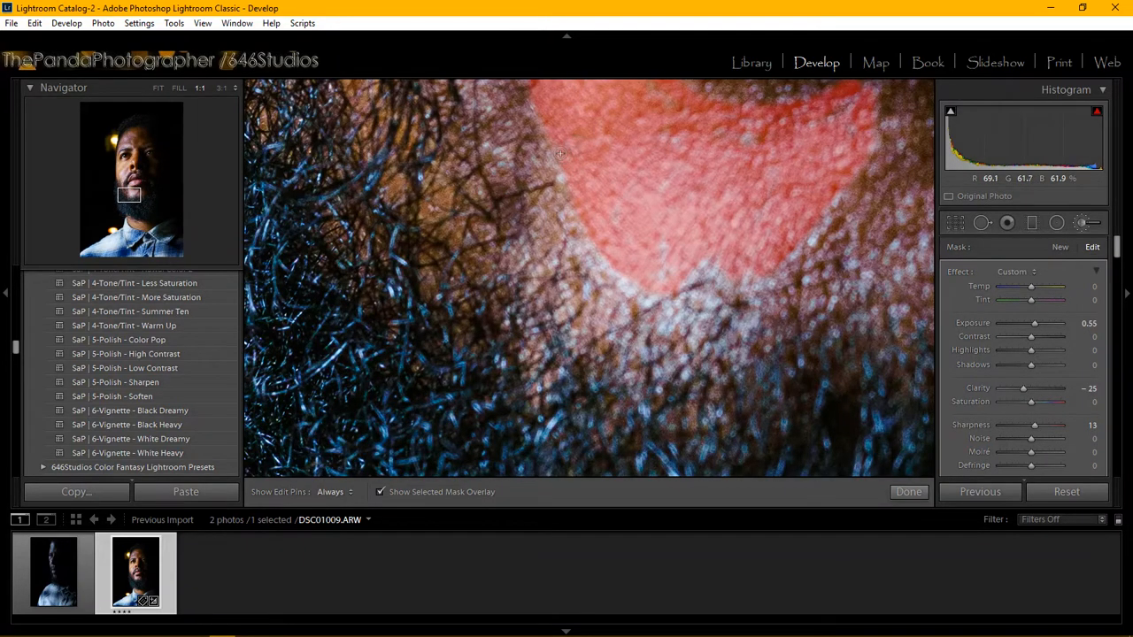
key("h")
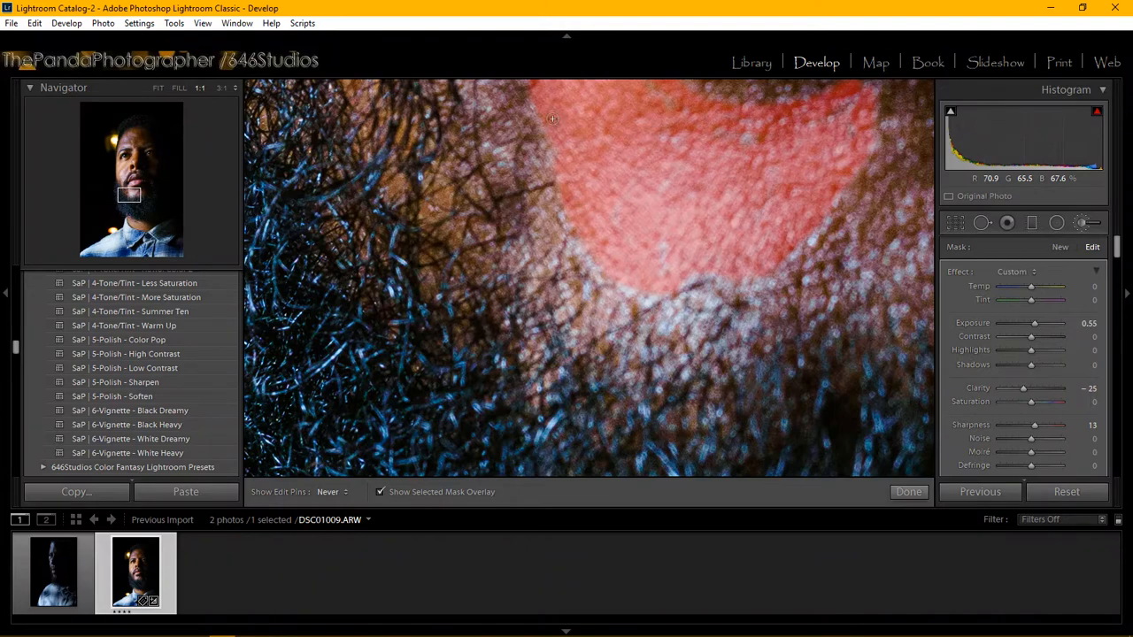
key("h")
Extend the skin-softening mask from the chin's lit centre across the skin toward the shadowed side, above the beard
left_click_drag(131, 199, 144, 200)
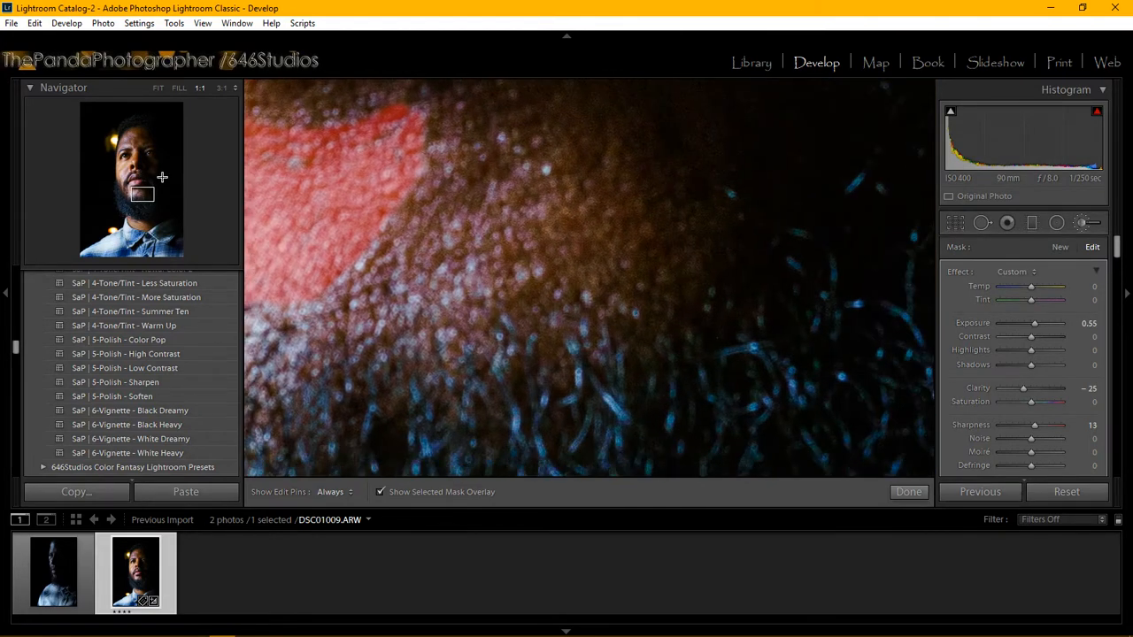
key("h")
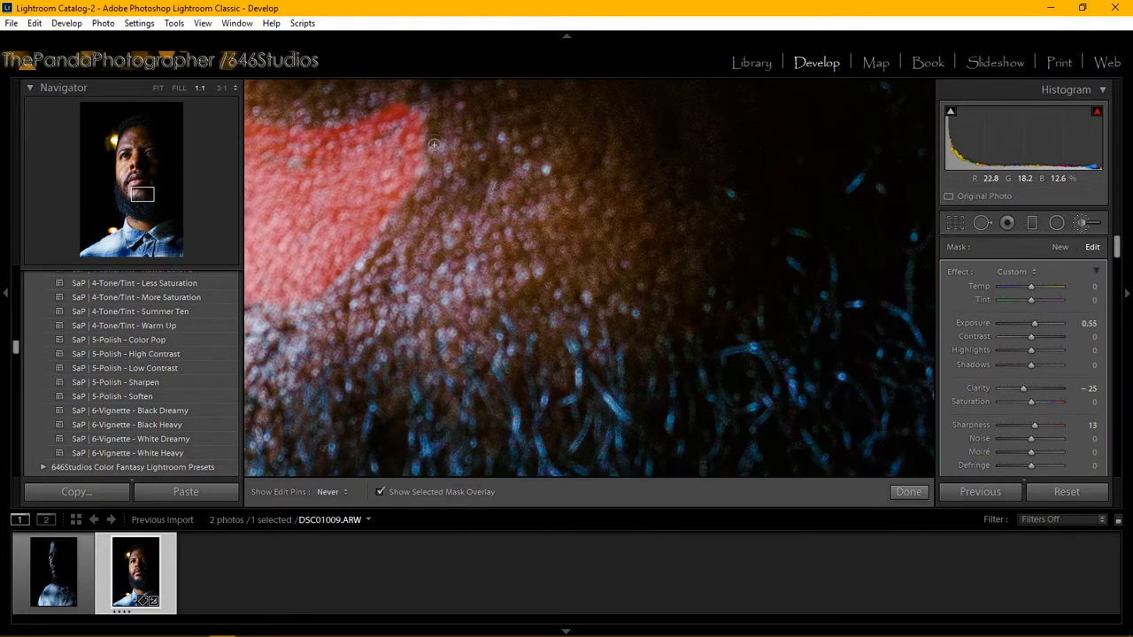
key("h")
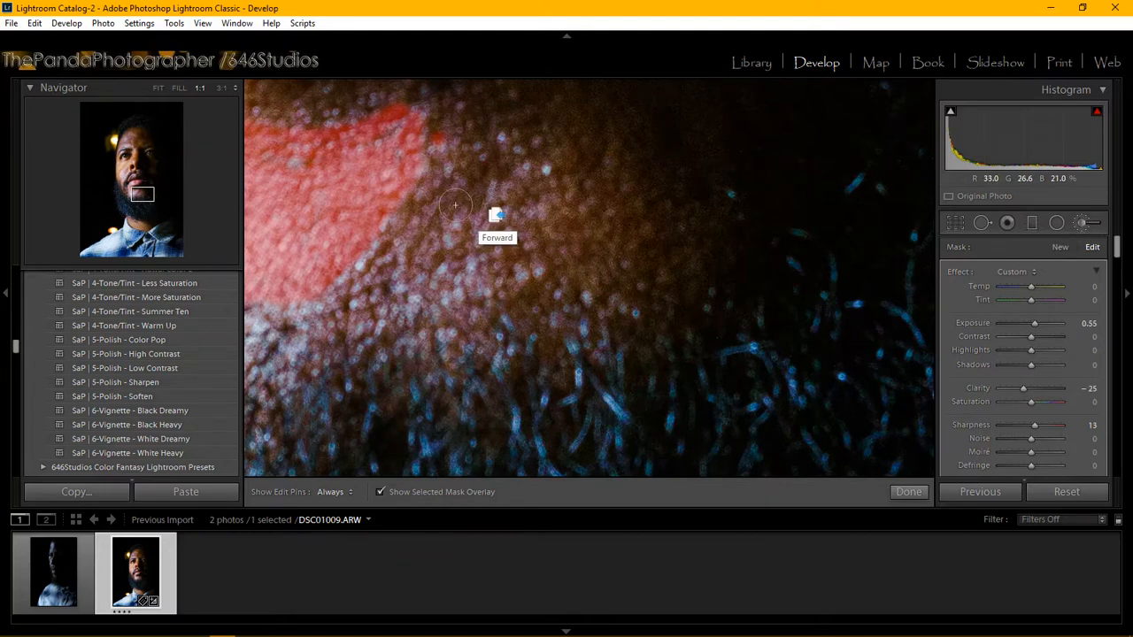
key("h")
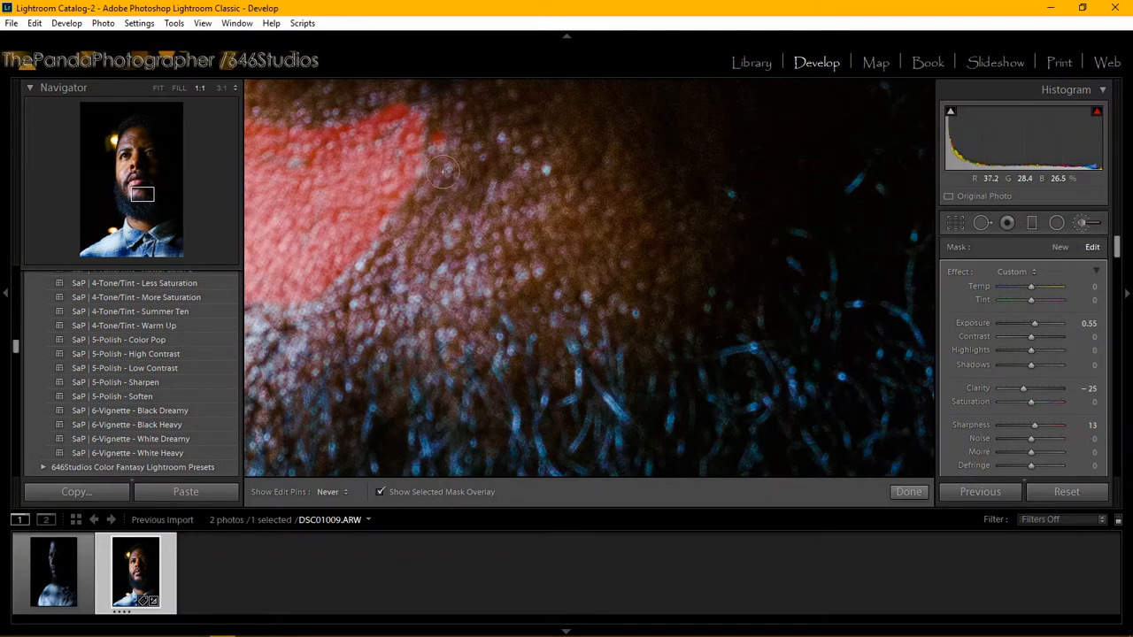
left_click_drag(411, 259, 540, 190)
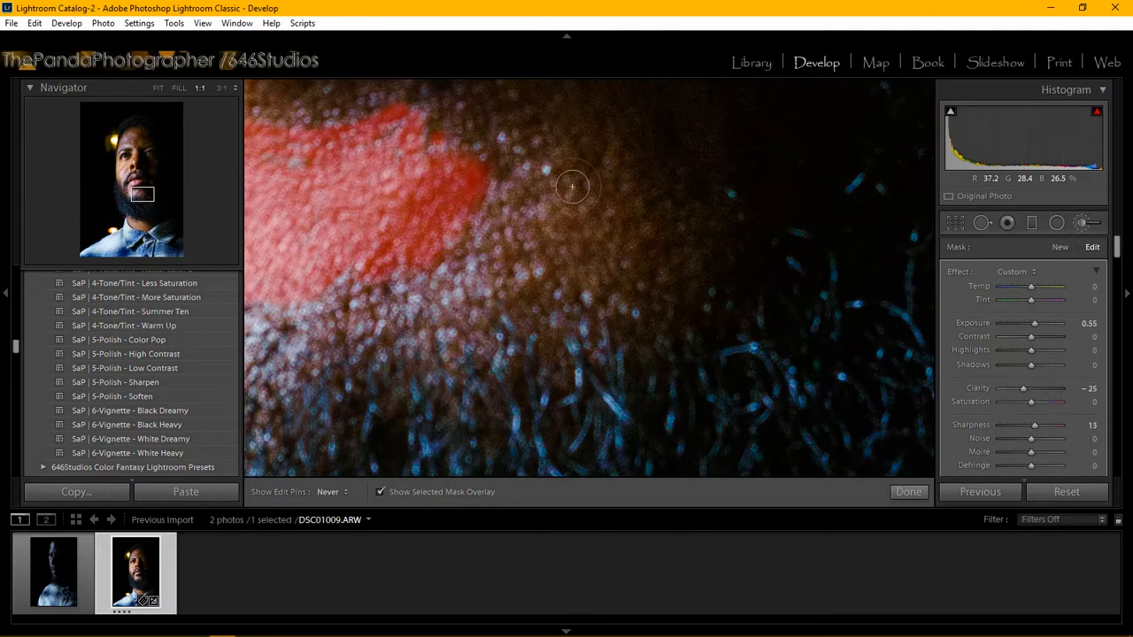
mouse_move(564, 250)
left_mouse_down()
mouse_move(603, 210)
mouse_move(555, 168)
mouse_move(491, 166)
left_mouse_up()
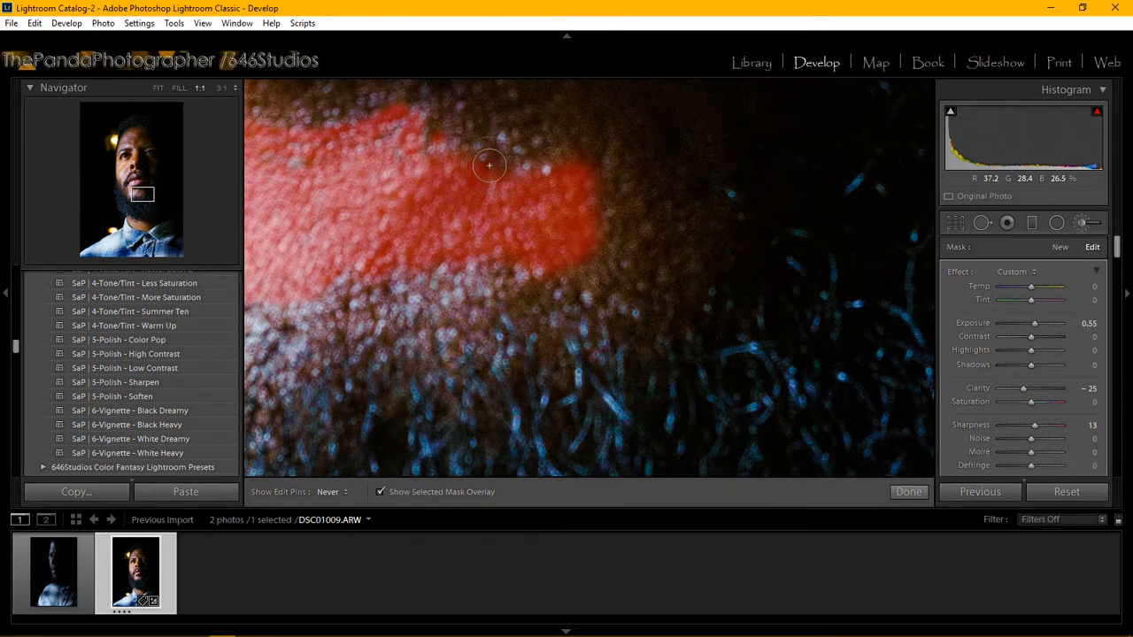
Fill the chin mask up toward the lower lip and smooth its lower edge along the beard line
mouse_move(567, 154)
left_mouse_down()
mouse_move(438, 141)
mouse_move(497, 132)
mouse_move(383, 138)
mouse_move(451, 124)
left_mouse_up()
mouse_move(307, 136)
left_mouse_down()
mouse_move(405, 103)
mouse_move(492, 223)
left_mouse_up()
mouse_move(434, 269)
left_mouse_down()
mouse_move(300, 310)
mouse_move(509, 247)
mouse_move(496, 264)
mouse_move(361, 296)
mouse_move(286, 296)
left_mouse_up()
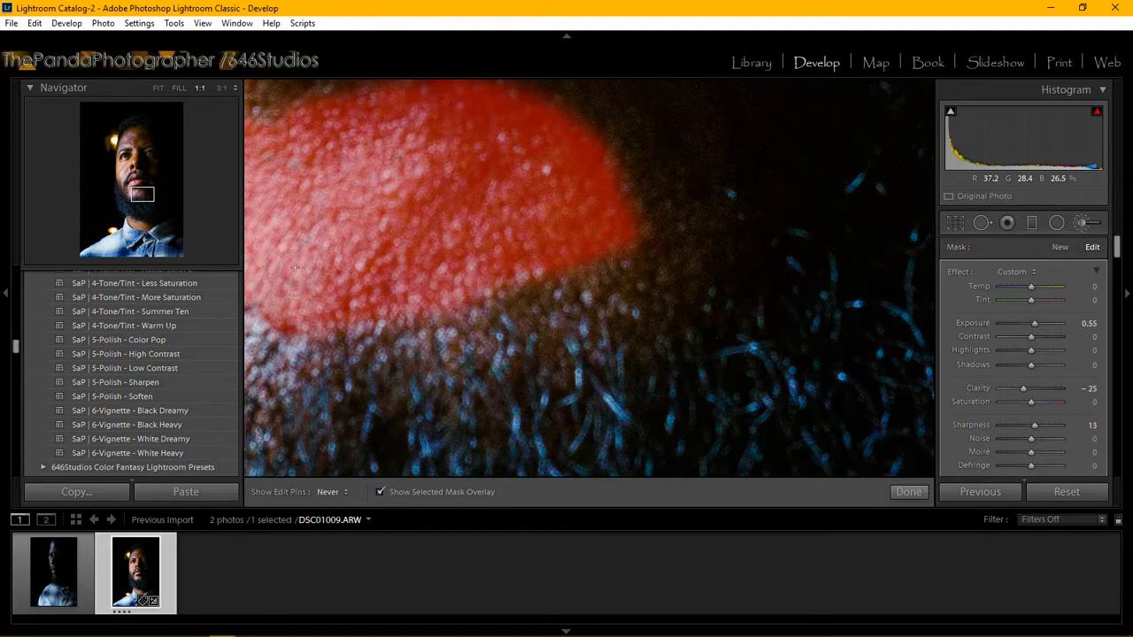
left_click_drag(295, 268, 524, 296)
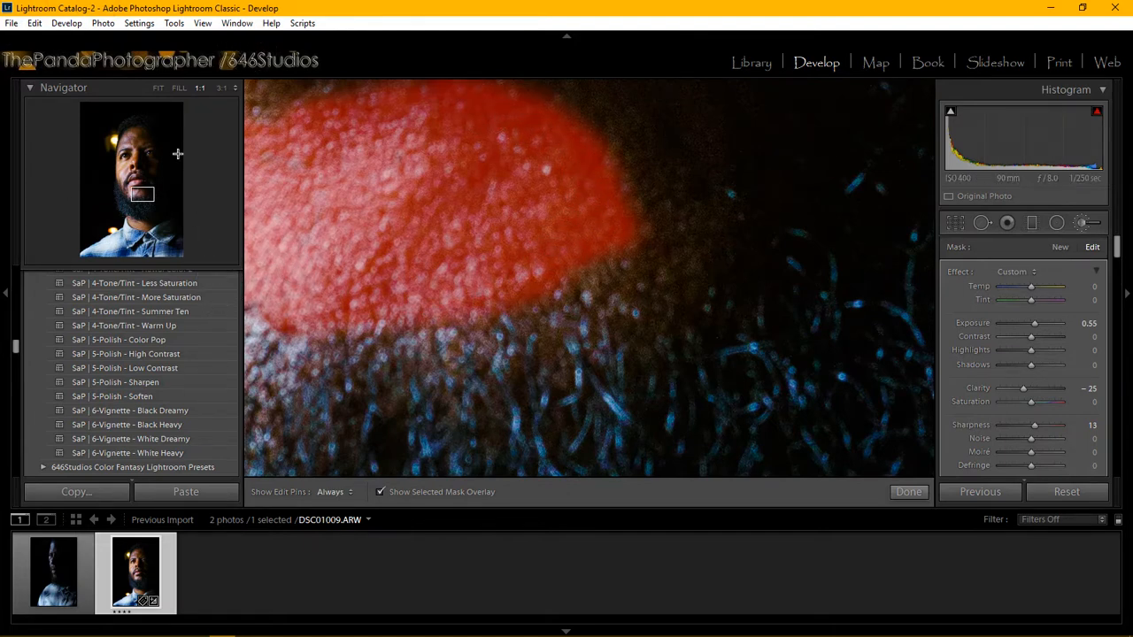
Fit the whole portrait in view, hide the selected mask overlay and finish the skin-softening brush adjustment
left_click(159, 87)
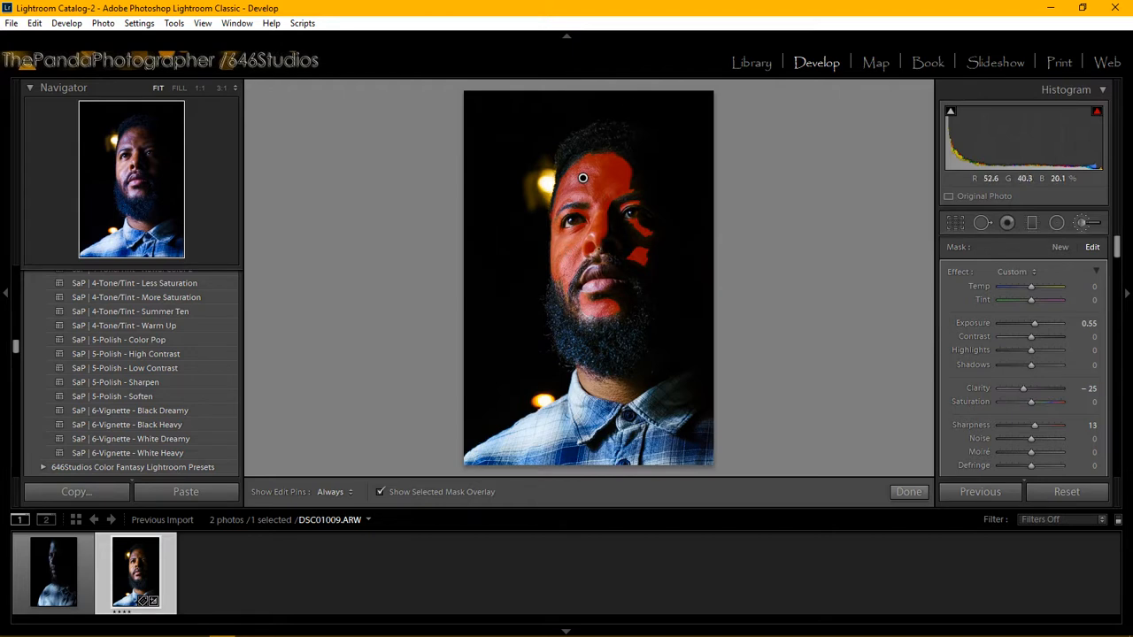
key("h")
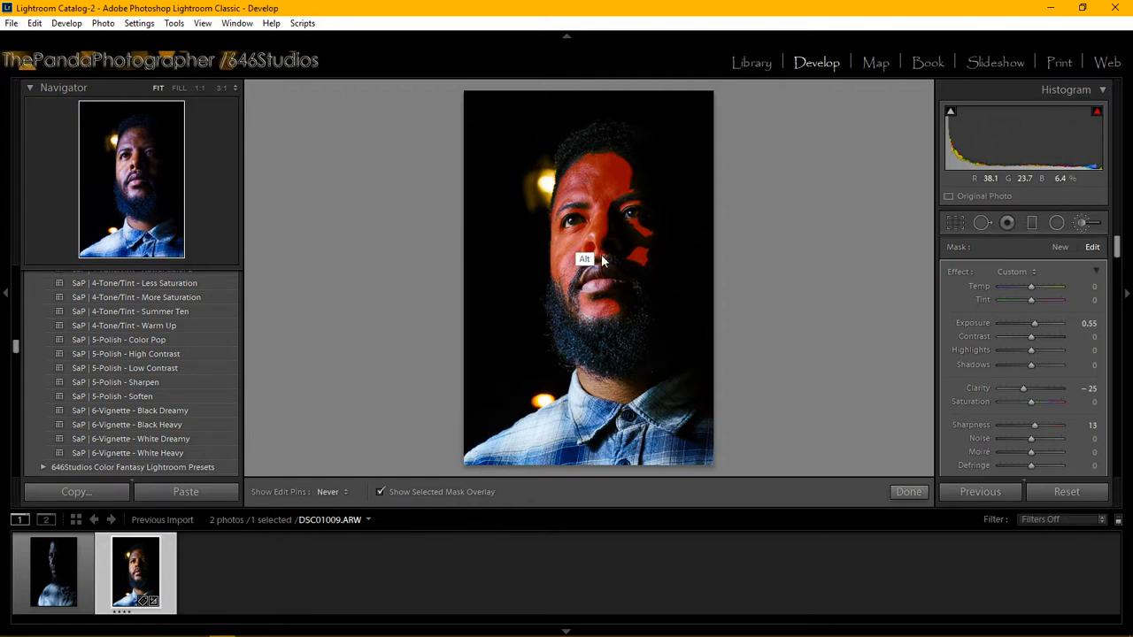
key("h")
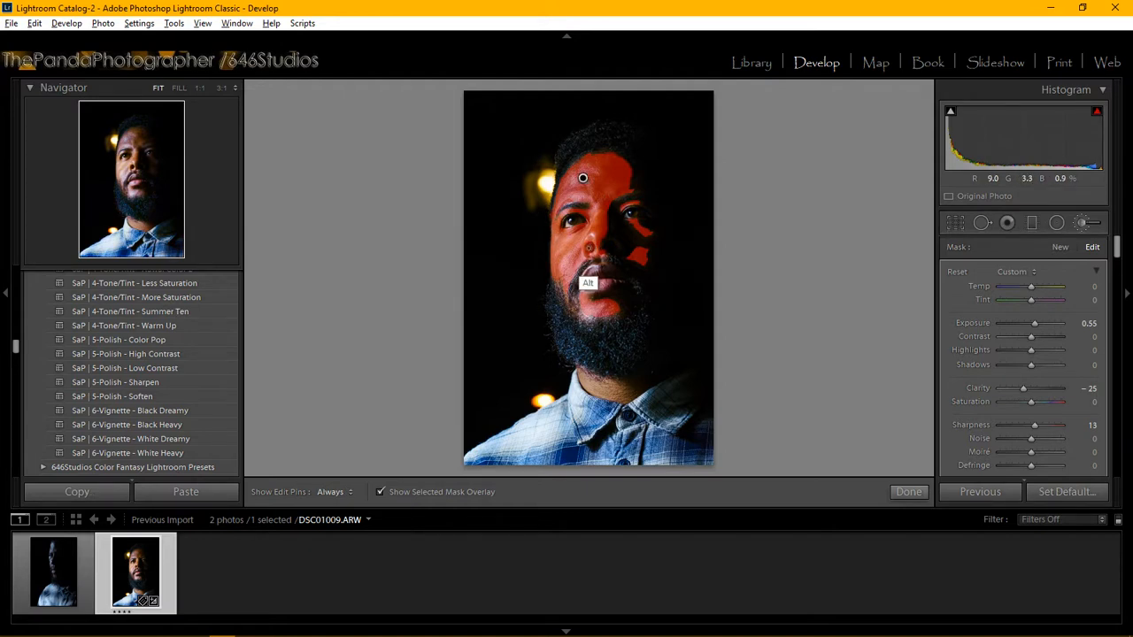
key("h")
key("h")
left_click(380, 492)
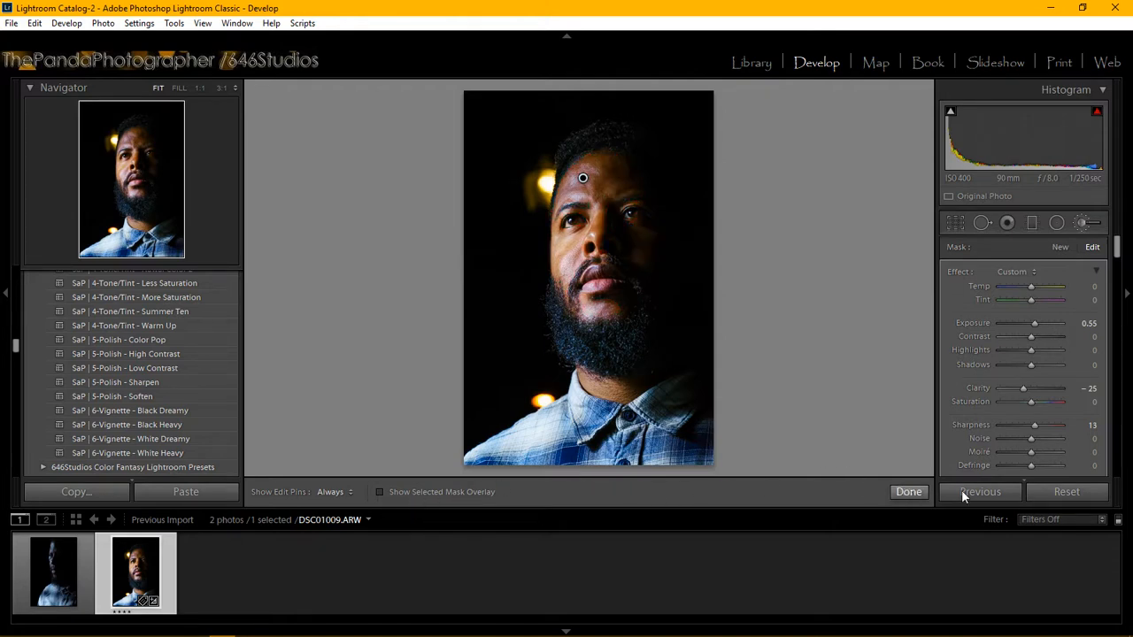
left_click(908, 493)
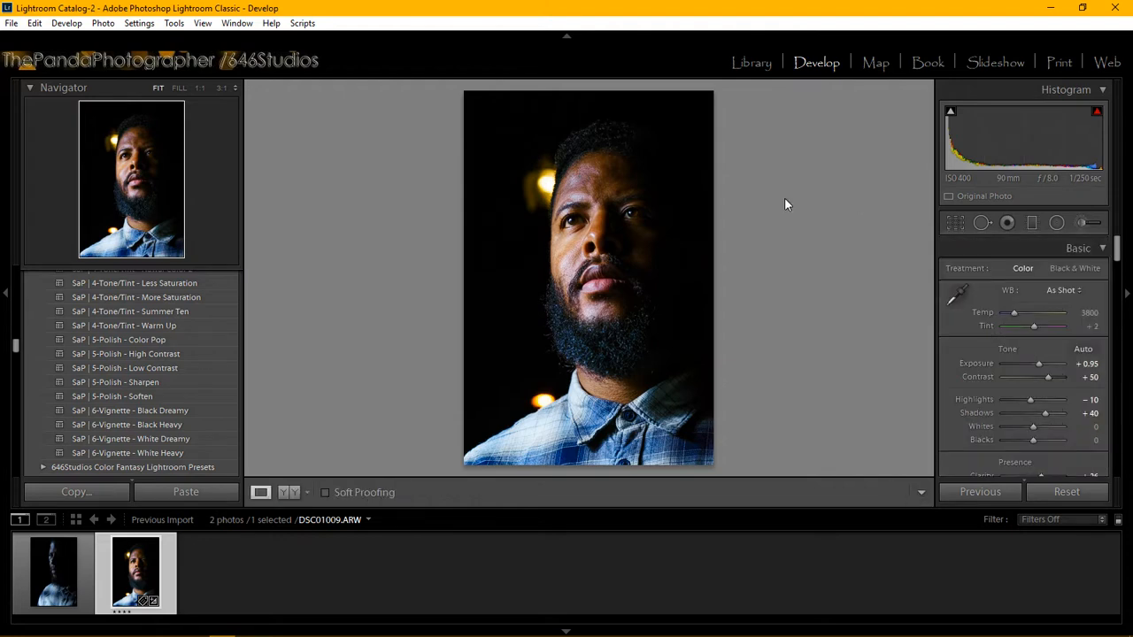
Start a new adjustment brush with the Strike a Pose | Face - Whiten Eyes effect
left_click(1090, 224)
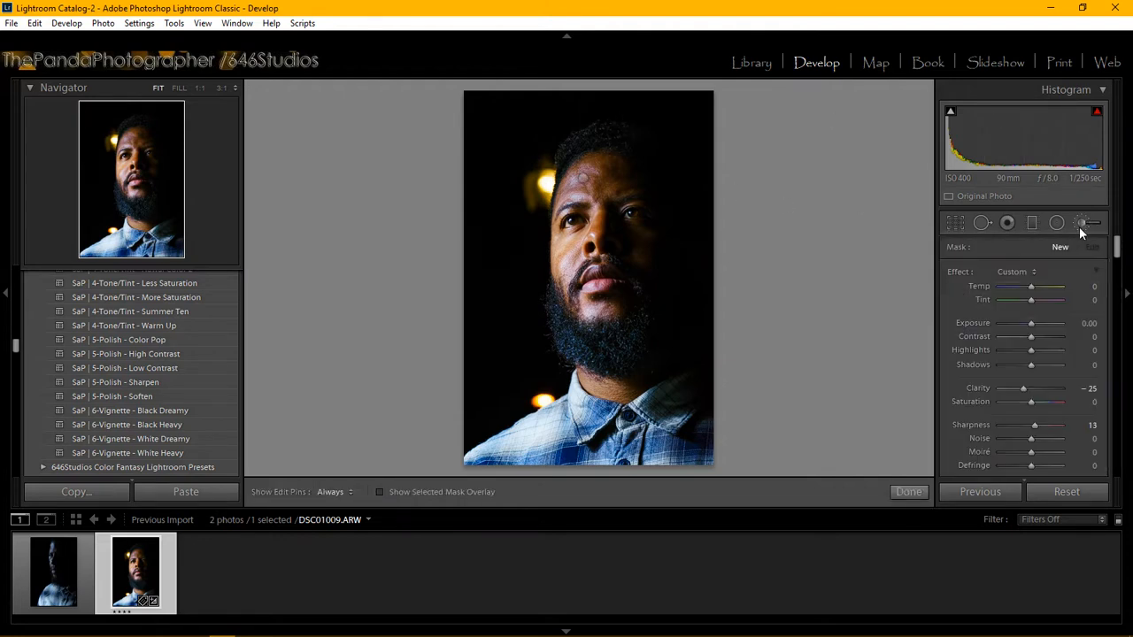
left_click(1024, 273)
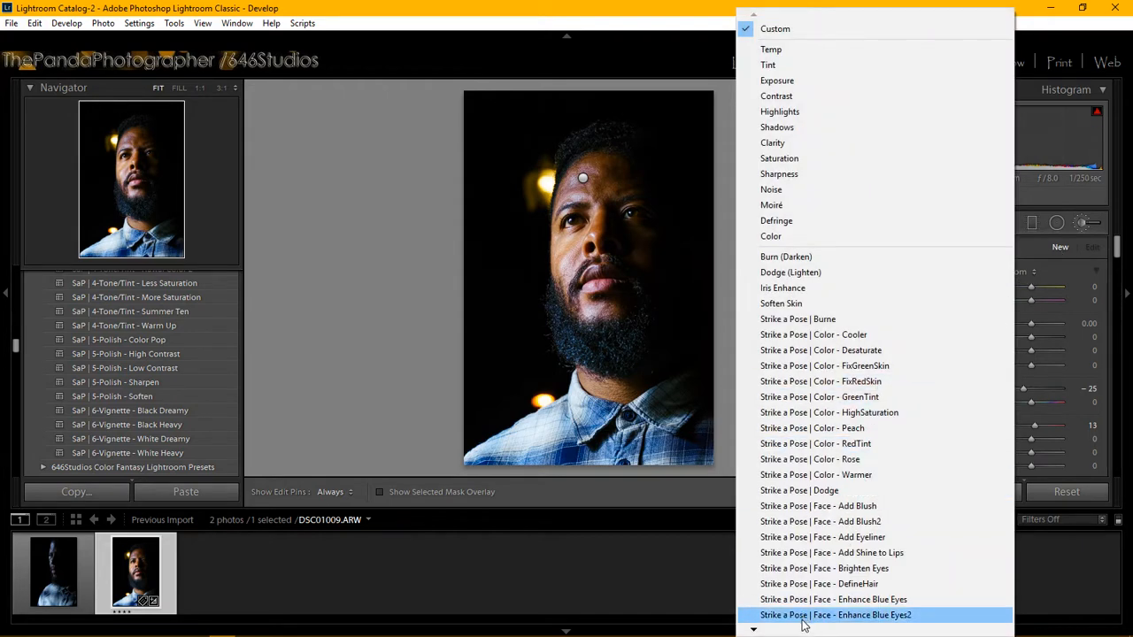
mouse_move(753, 631)
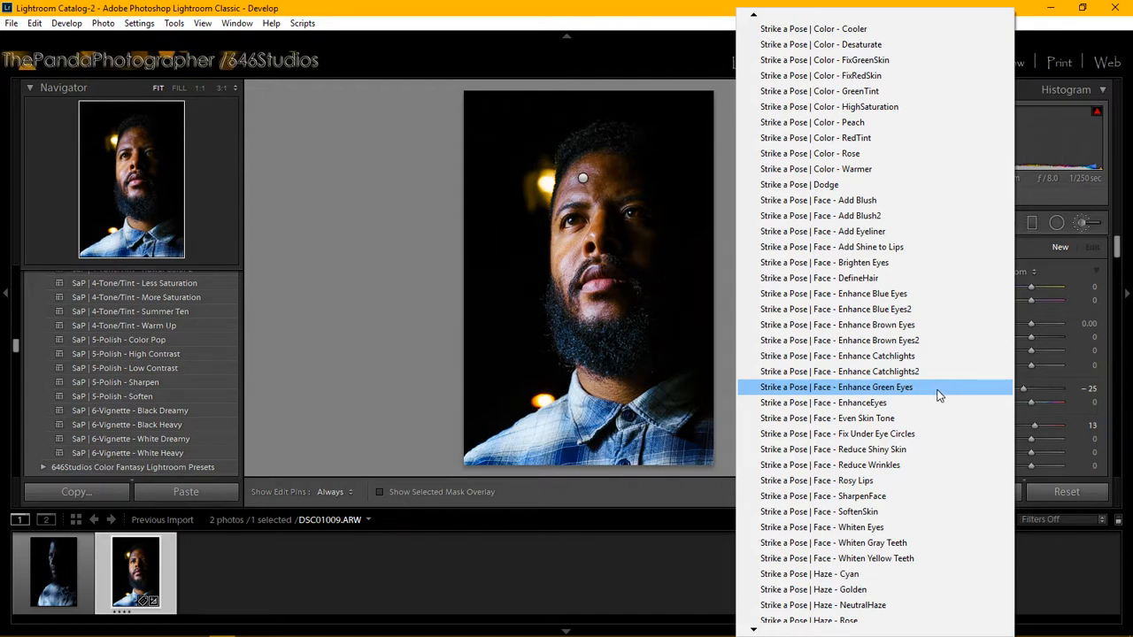
left_click(888, 526)
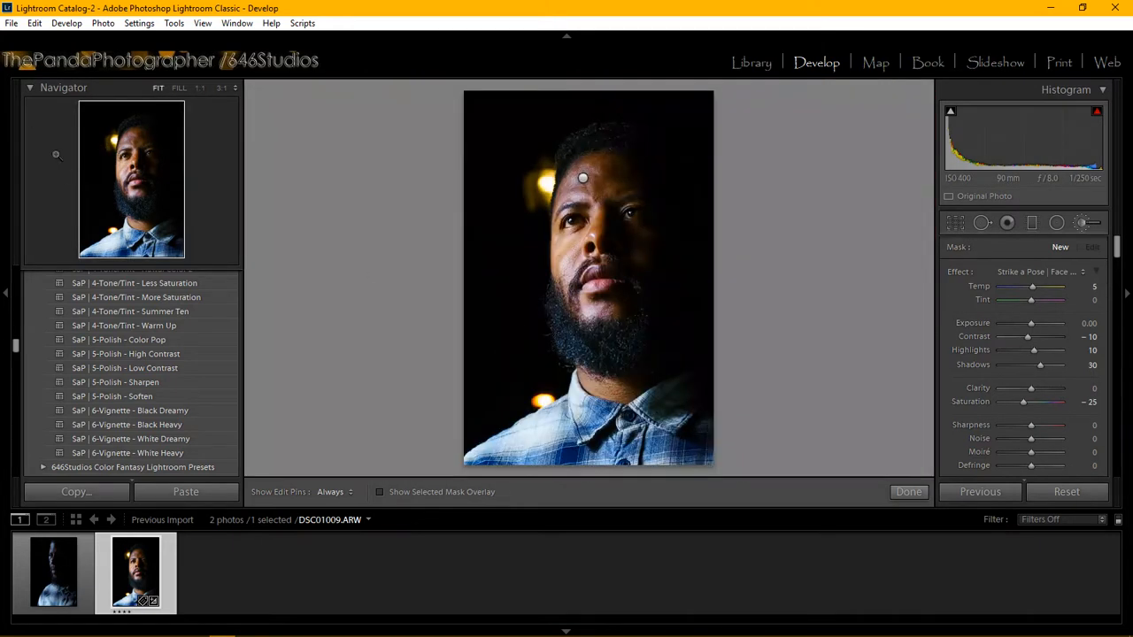
Try brushing the Whiten Eyes effect onto the lit eye's white beside the iris and delete that adjustment
left_click(126, 154)
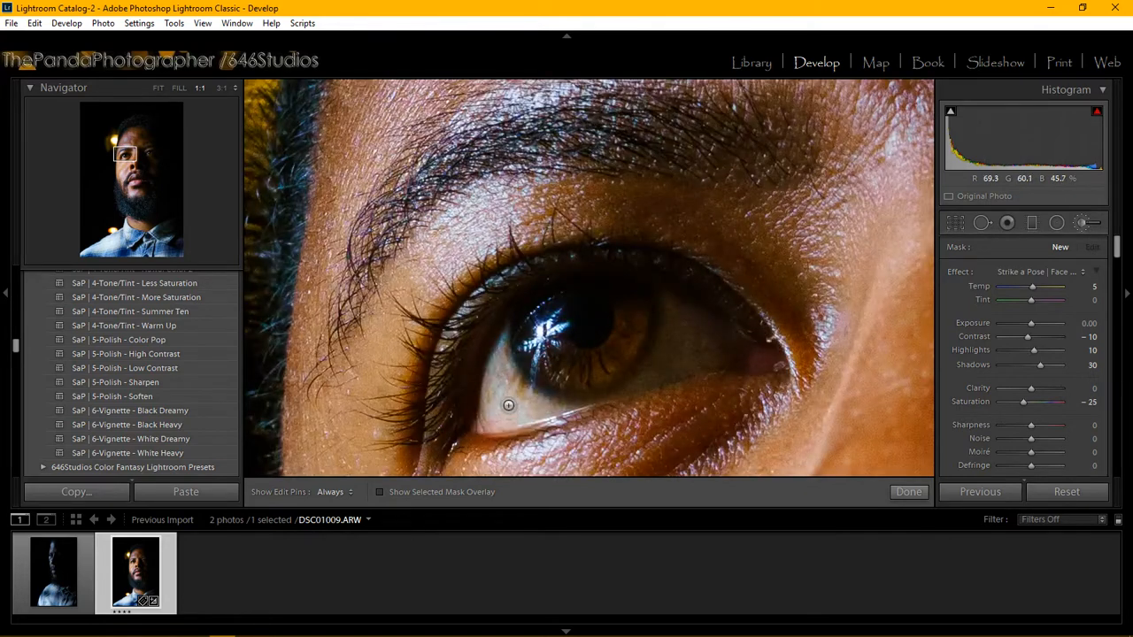
key("h")
left_click(505, 396)
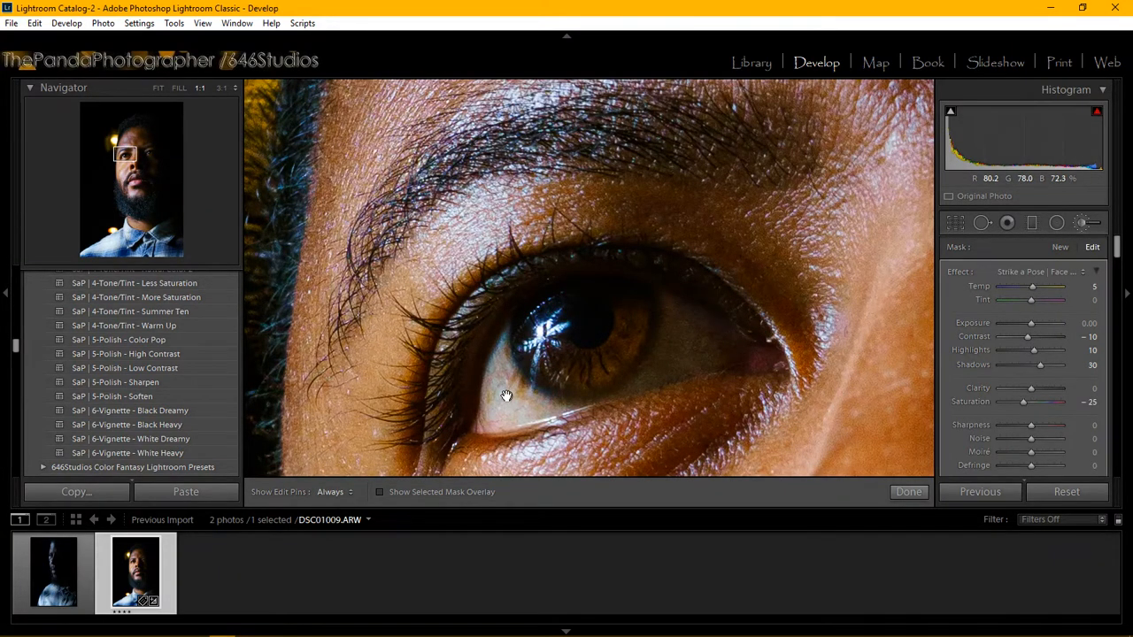
key("h")
key("h")
mouse_move(498, 417)
left_mouse_down()
mouse_move(499, 394)
mouse_move(541, 409)
mouse_move(515, 403)
mouse_move(497, 365)
mouse_move(504, 392)
mouse_move(500, 366)
mouse_move(529, 407)
mouse_move(501, 376)
mouse_move(515, 395)
left_mouse_up()
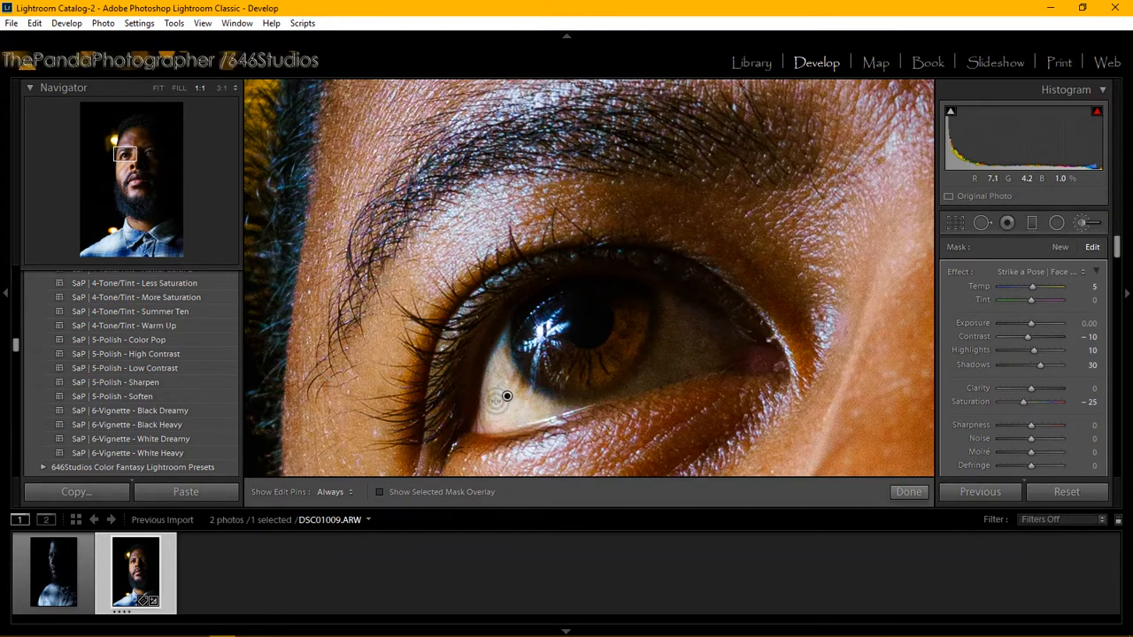
right_click(514, 397)
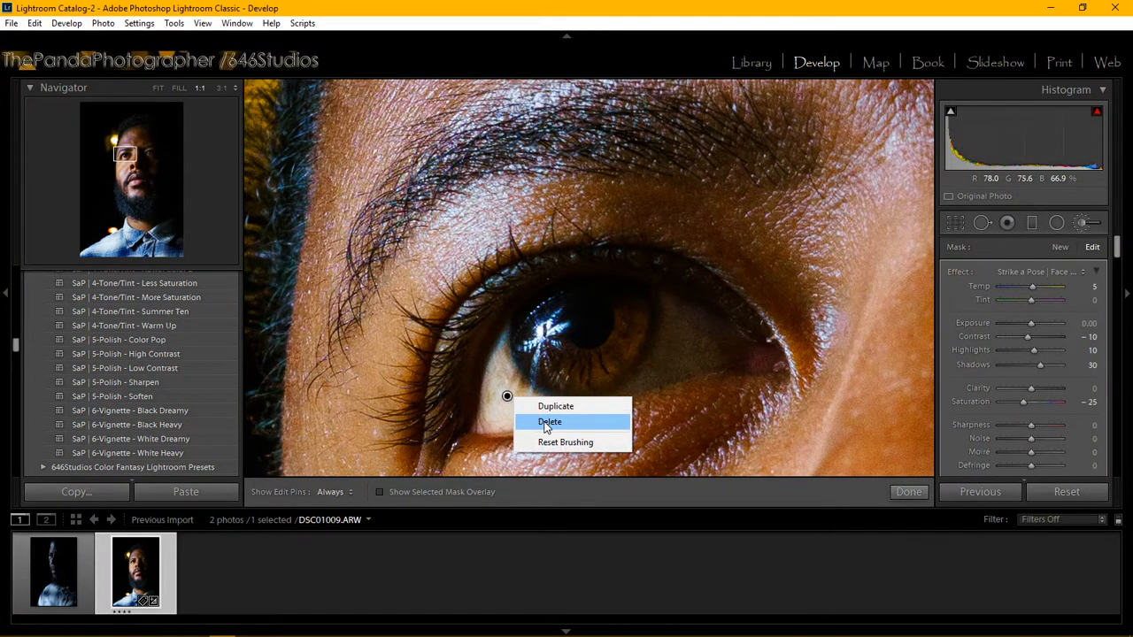
left_click(552, 420)
Start a new brush mask with the Strike a Pose | Face - Whiten Yellow Teeth effect
left_click(1059, 247)
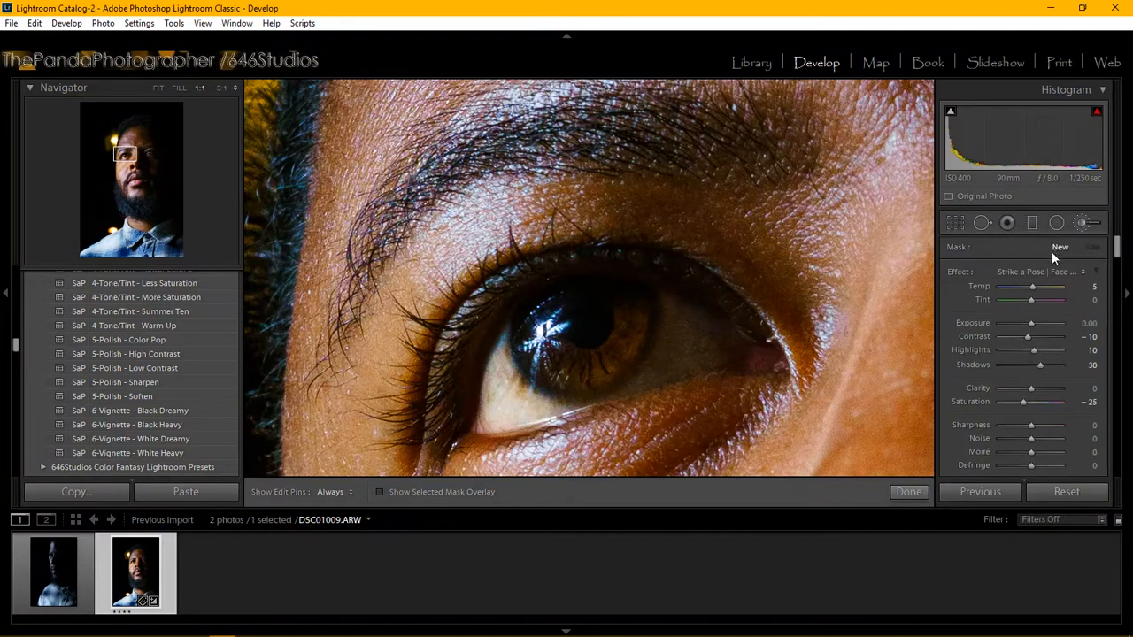
left_click(1036, 271)
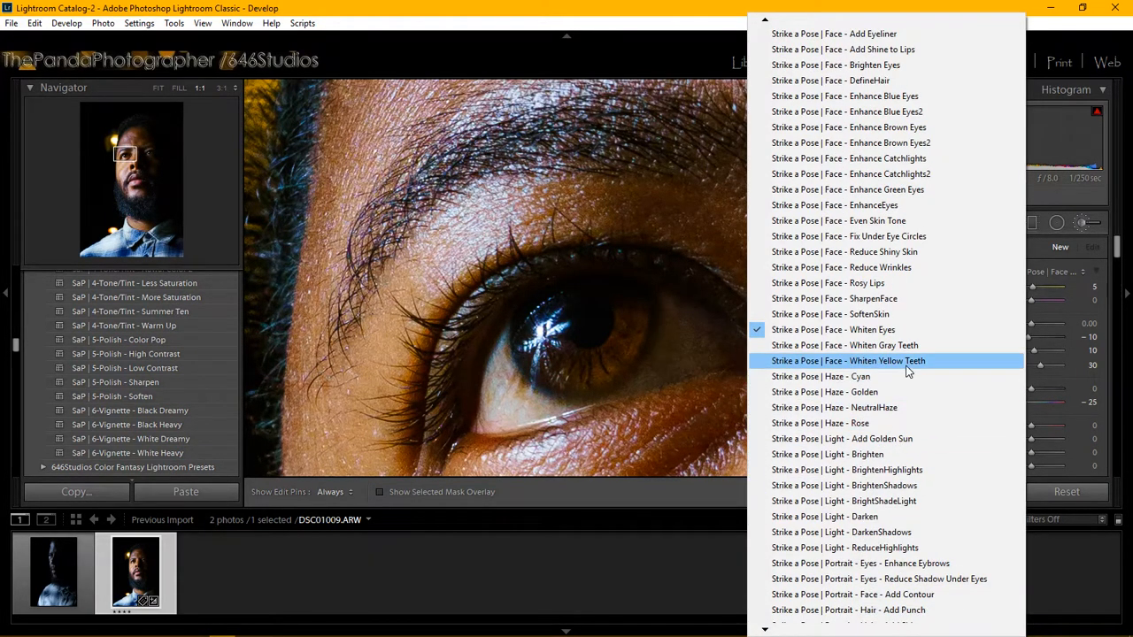
left_click(909, 363)
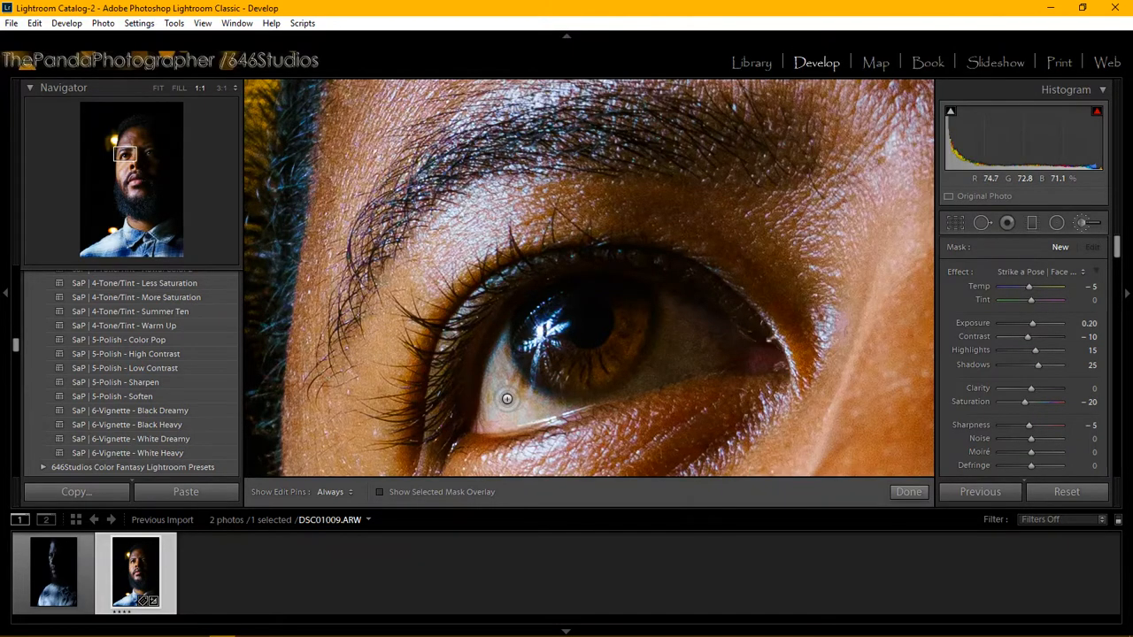
Brush the Whiten Yellow Teeth effect onto the lit eye's white near the outer corner, with edit pins hidden for checking
key("h")
key("h")
left_click(506, 400)
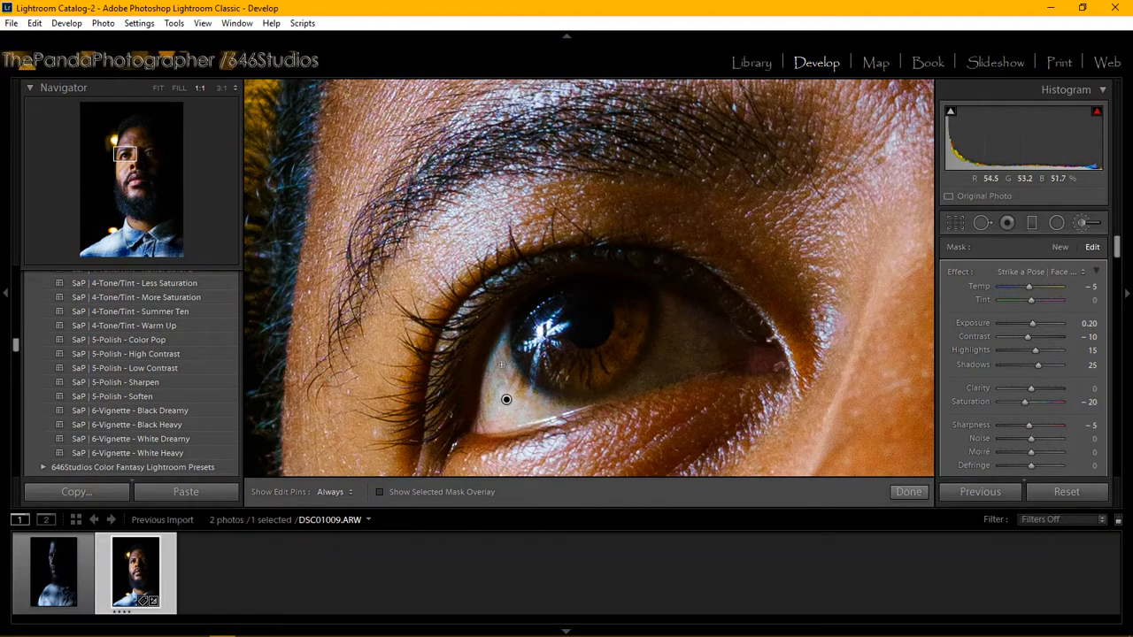
key("h")
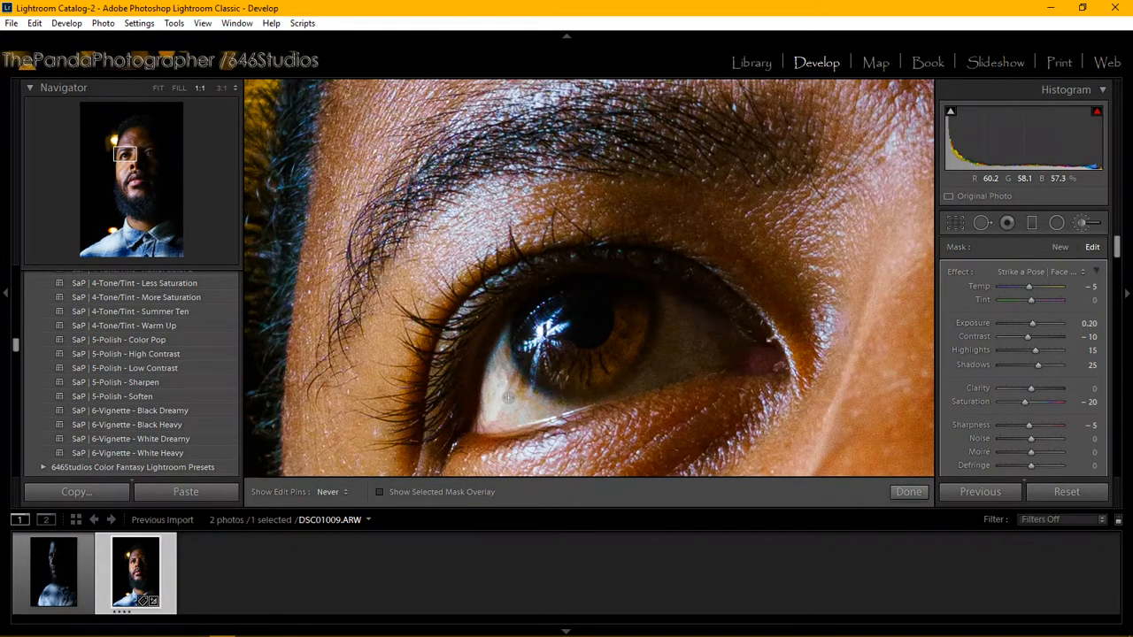
key("h")
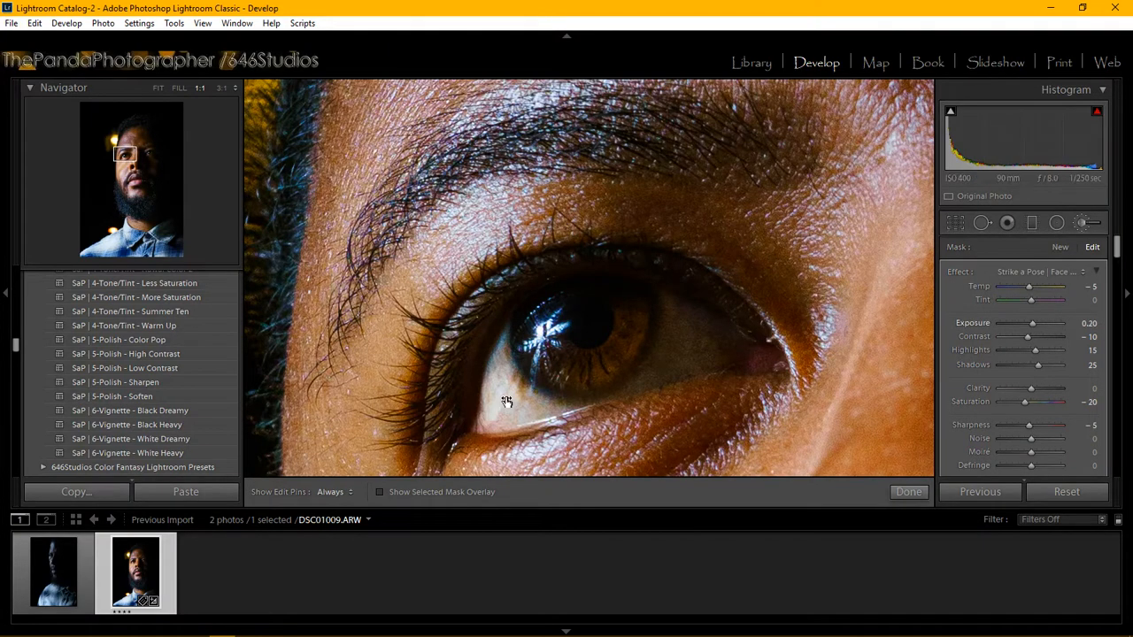
key("h")
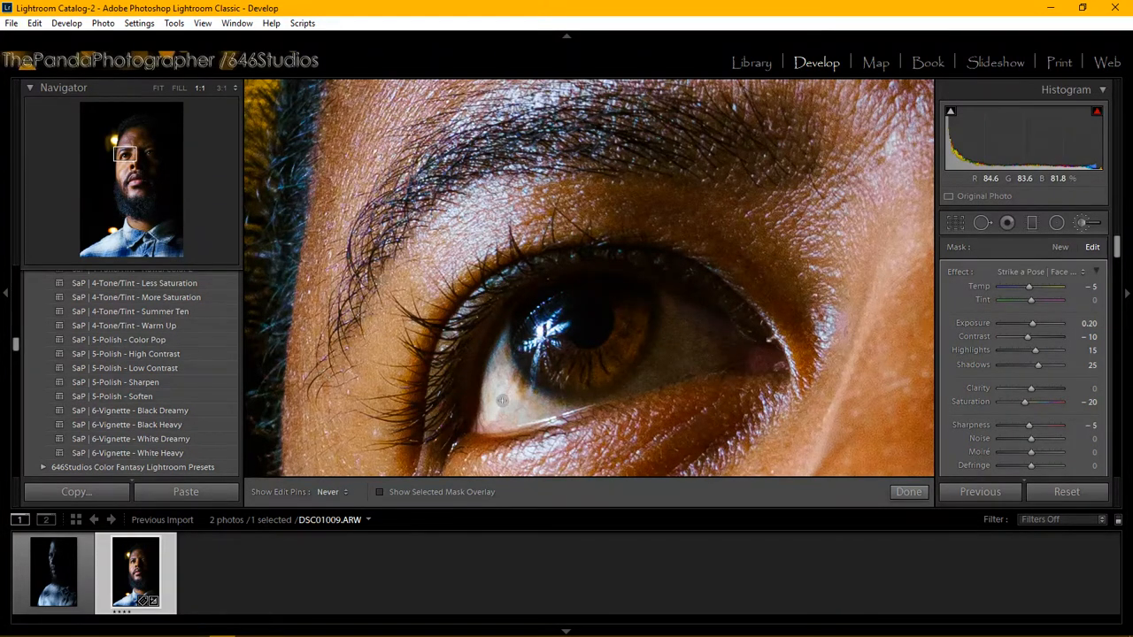
key("h")
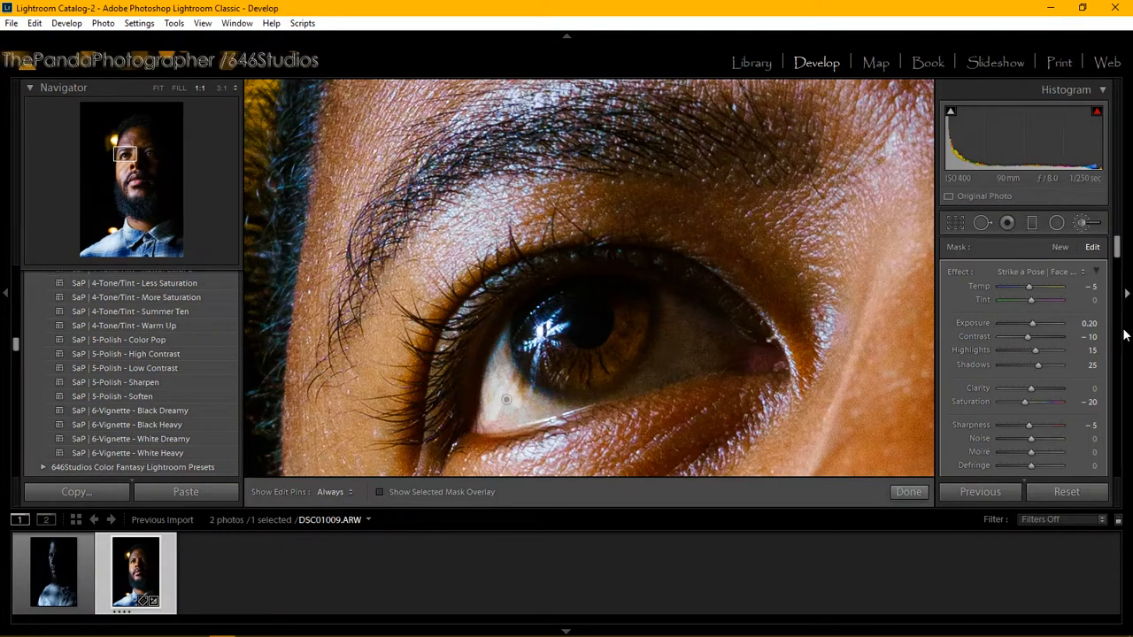
Set the eye-whitening brush's exposure to 0.10 and its shadows to 15
left_click(1091, 324)
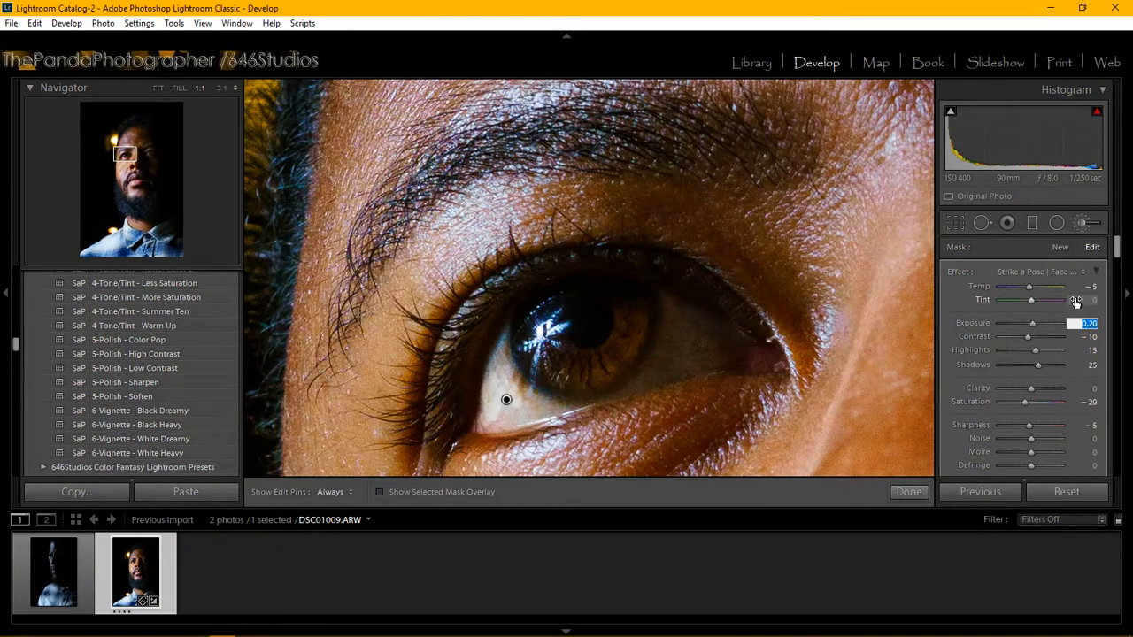
type("0.1")
key("Return")
left_click(1092, 365)
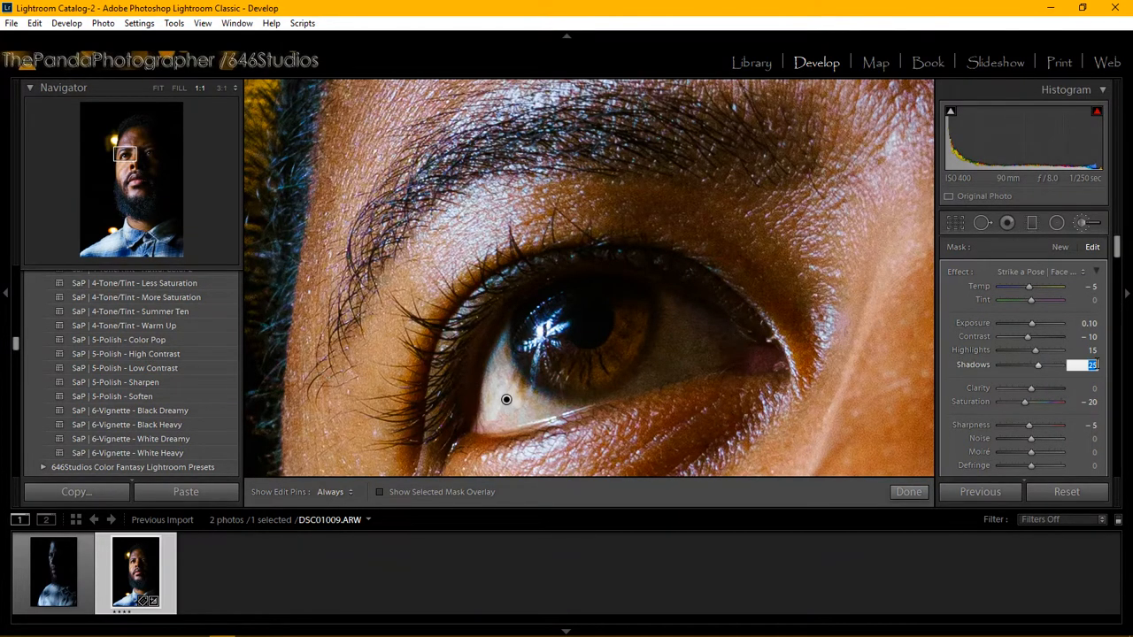
key("Return")
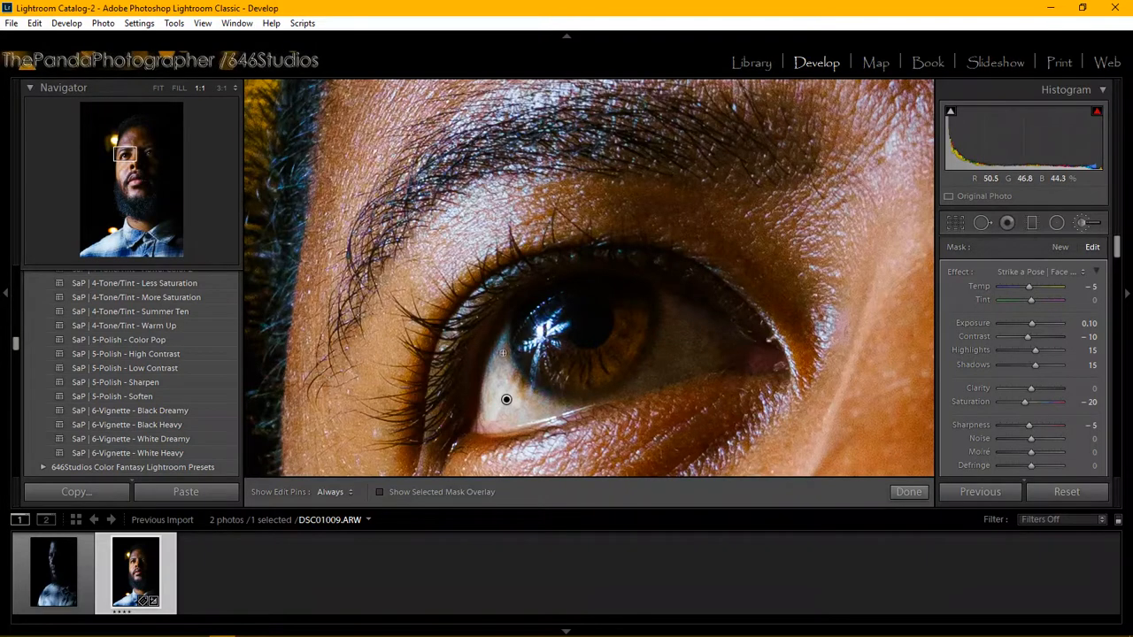
Extend the whitening brush over the eye's outer white, up beside the iris and along the lower lid beneath it
key("h")
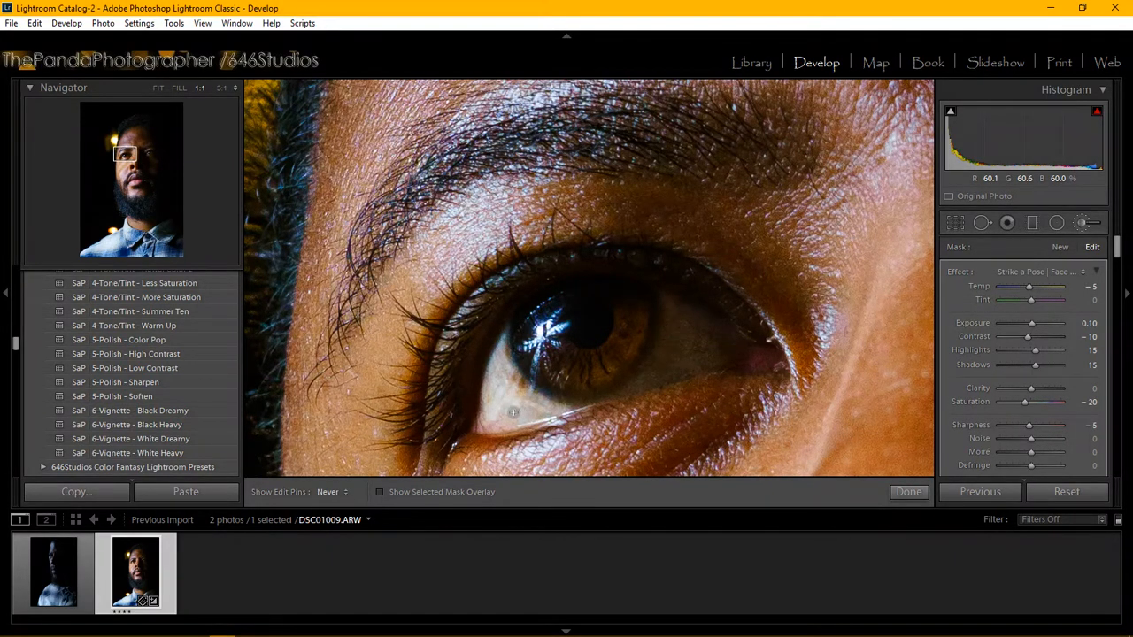
mouse_move(500, 421)
left_mouse_down()
mouse_move(482, 425)
mouse_move(532, 418)
left_mouse_up()
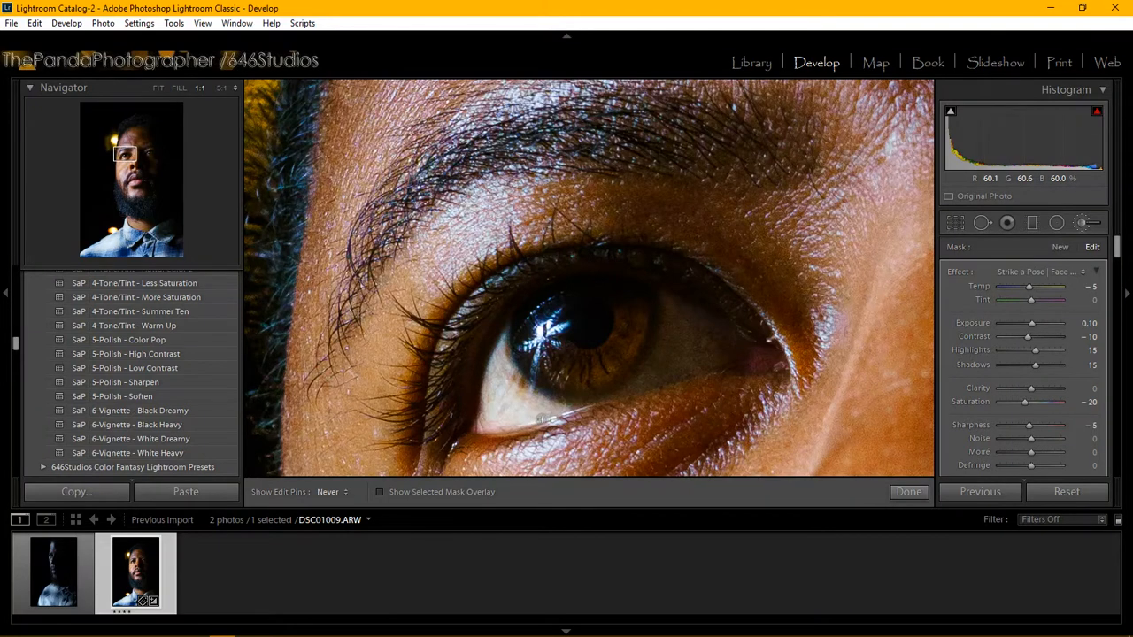
mouse_move(540, 420)
left_mouse_down()
mouse_move(506, 427)
mouse_move(492, 388)
mouse_move(497, 353)
left_mouse_up()
mouse_move(548, 405)
left_mouse_down()
mouse_move(624, 391)
mouse_move(616, 399)
left_mouse_up()
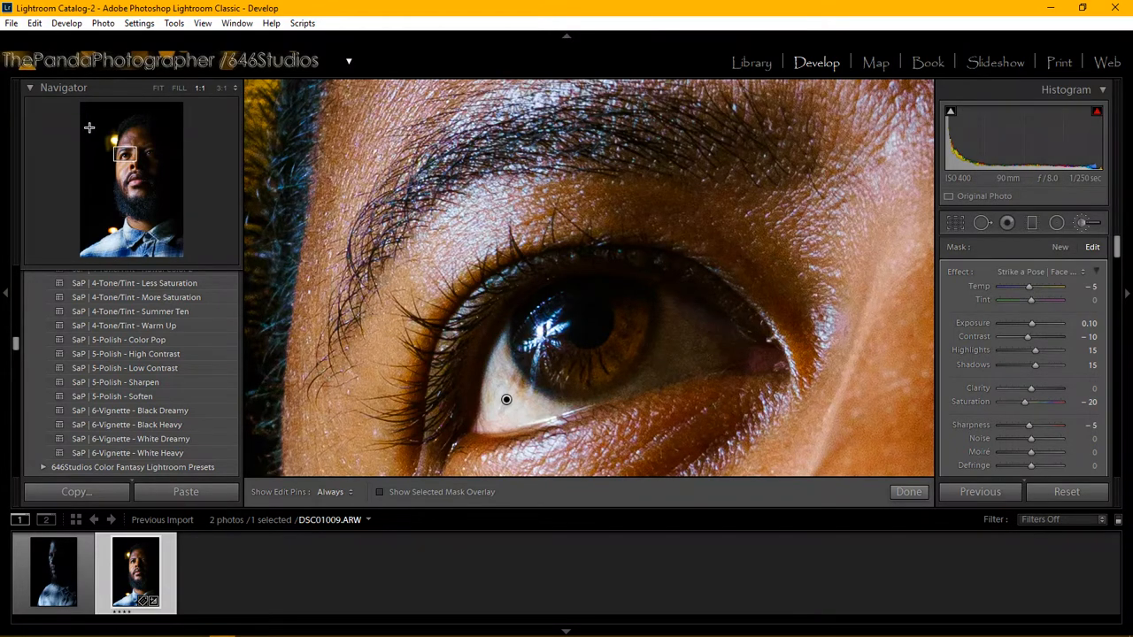
Brush the whitening effect over the shaded eye's white beside the iris and along the lower lid, hiding the edit pins to check it
left_click_drag(112, 155, 145, 154)
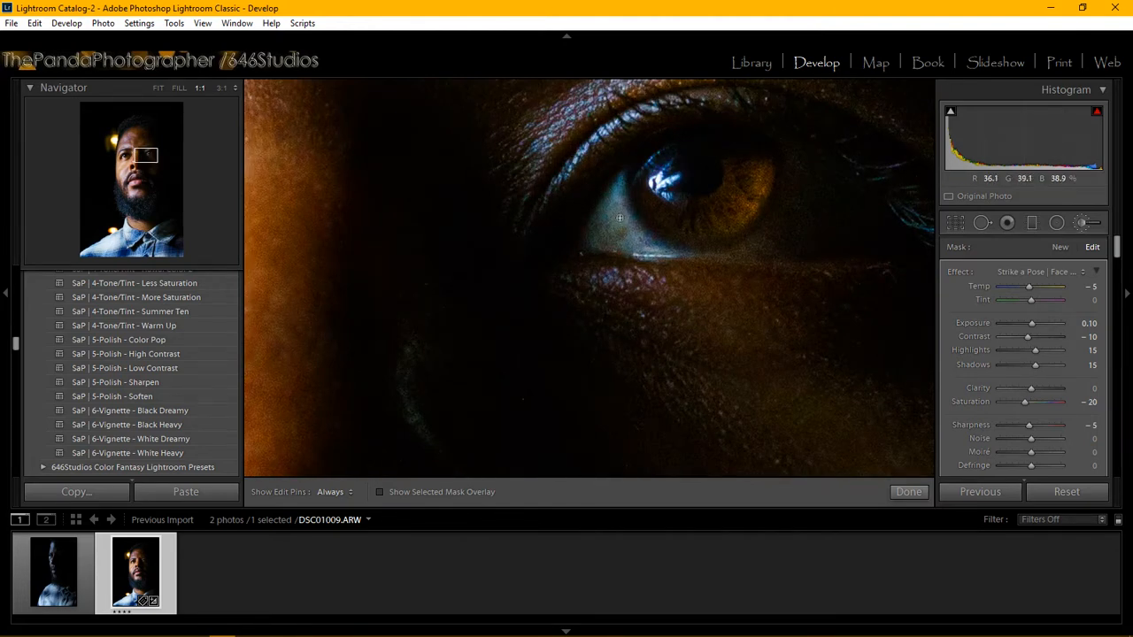
key("h")
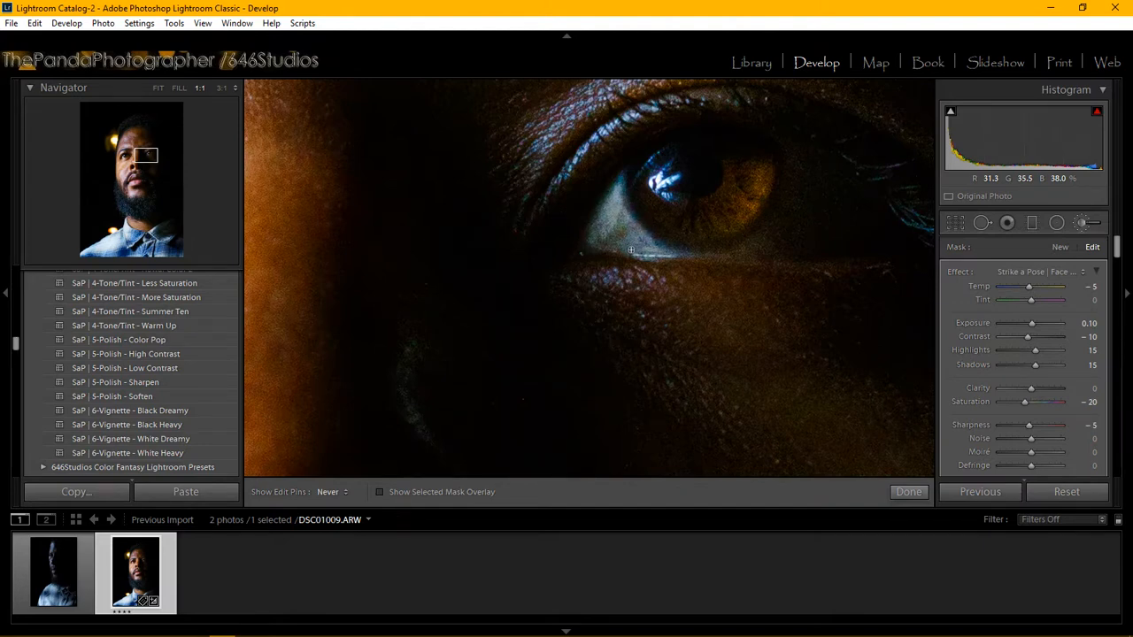
mouse_move(642, 252)
left_mouse_down()
mouse_move(618, 215)
mouse_move(641, 245)
mouse_move(607, 236)
mouse_move(645, 247)
mouse_move(617, 194)
mouse_move(629, 226)
left_mouse_up()
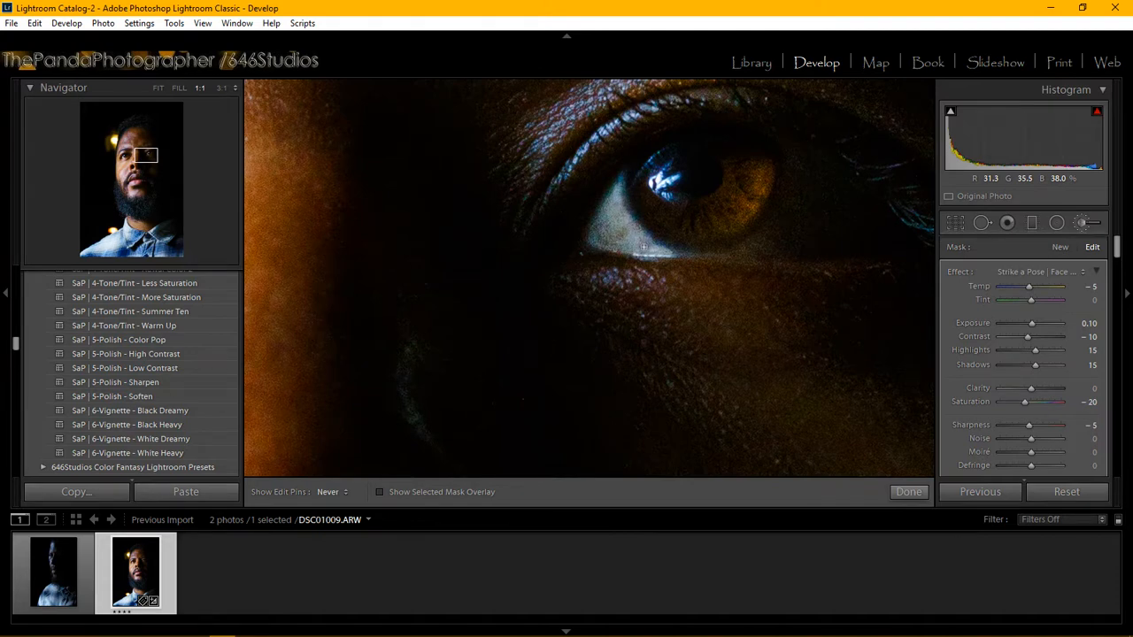
key("h")
key("h")
key("h")
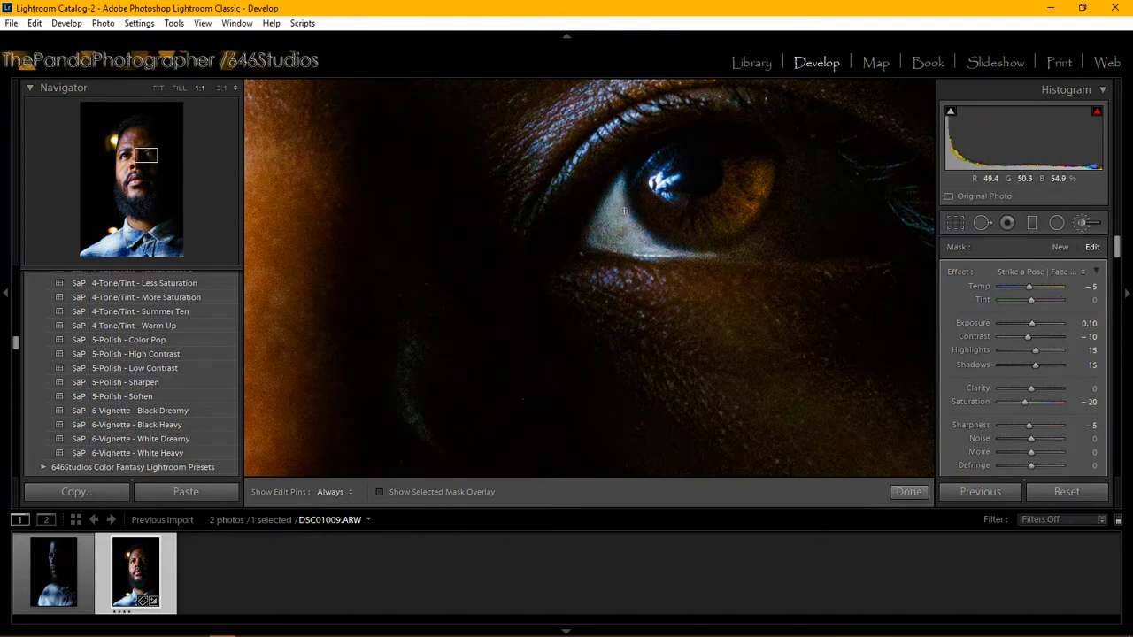
key("h")
key("h")
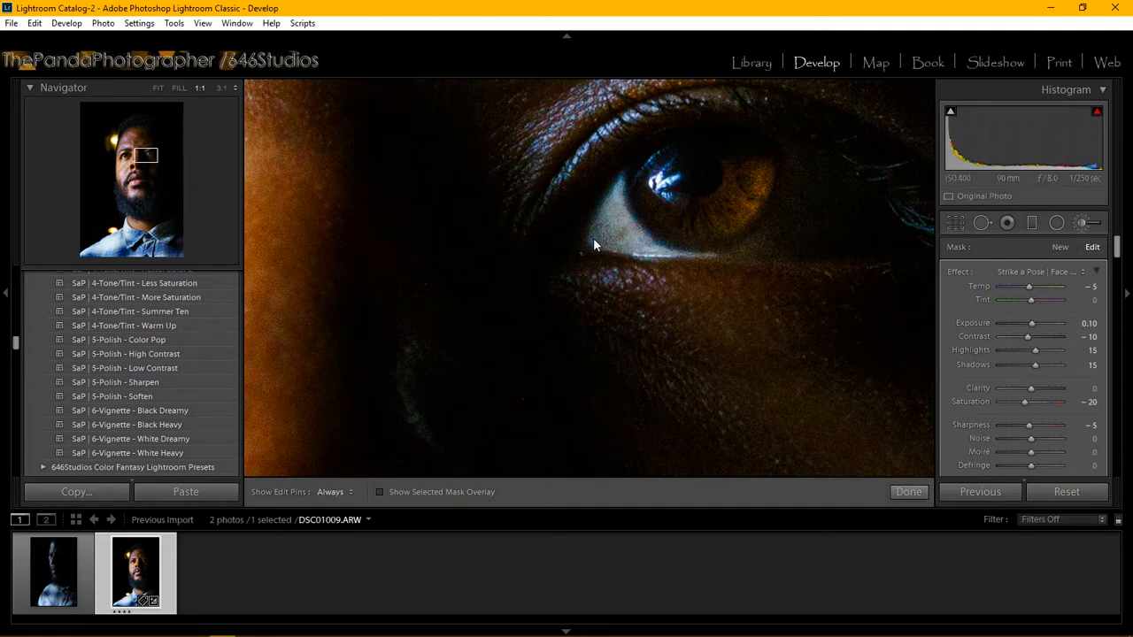
key("h")
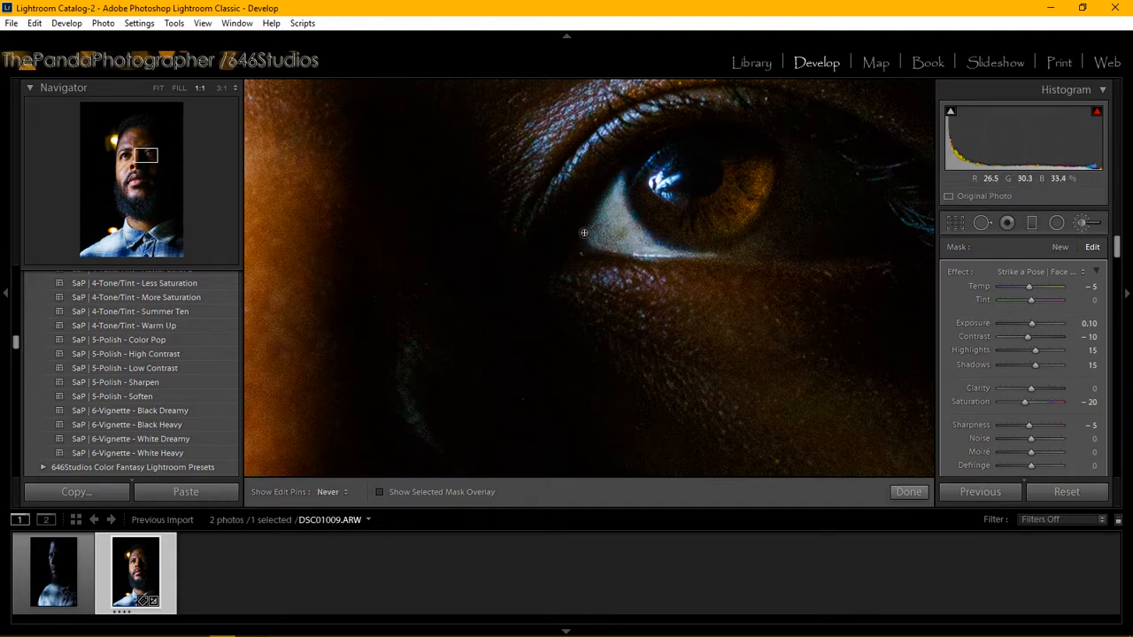
key("h")
Extend the whitening brush over the lit eye's inner white between the iris and the tear duct
left_click_drag(144, 157, 128, 155)
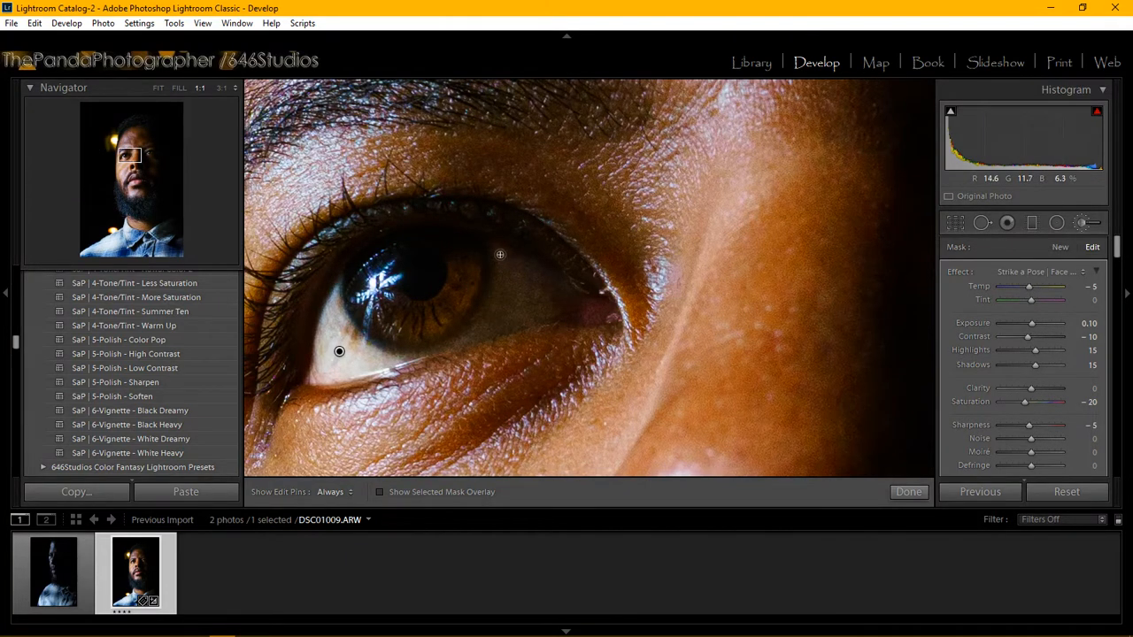
key("h")
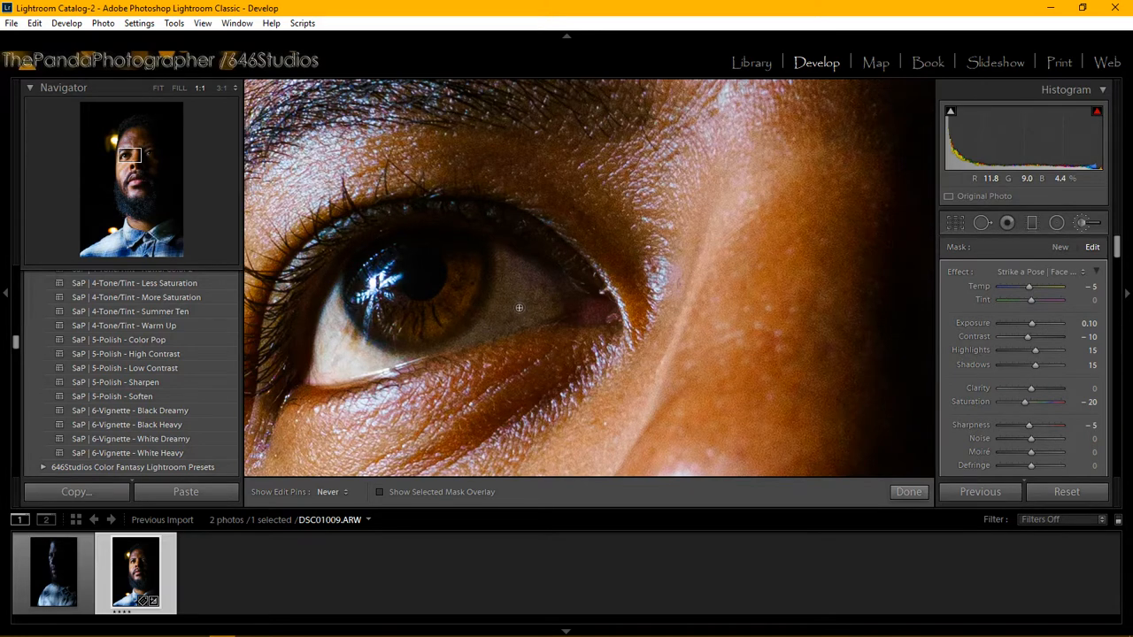
key("h")
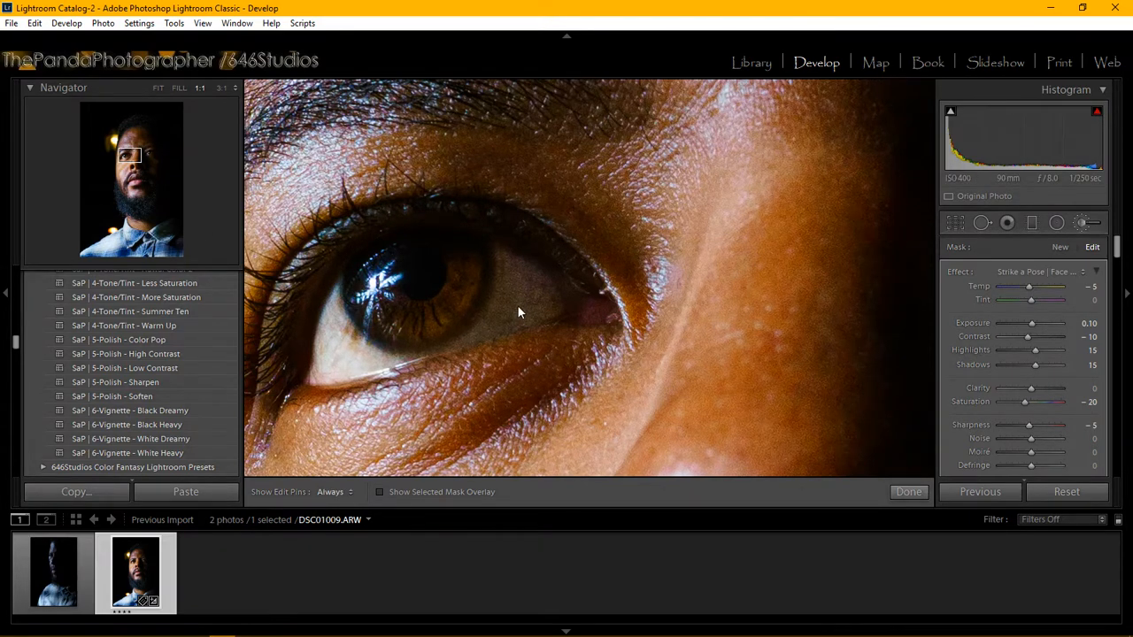
Examine the eye whitening in the full portrait and in a close-up of the lit eye
key("space")
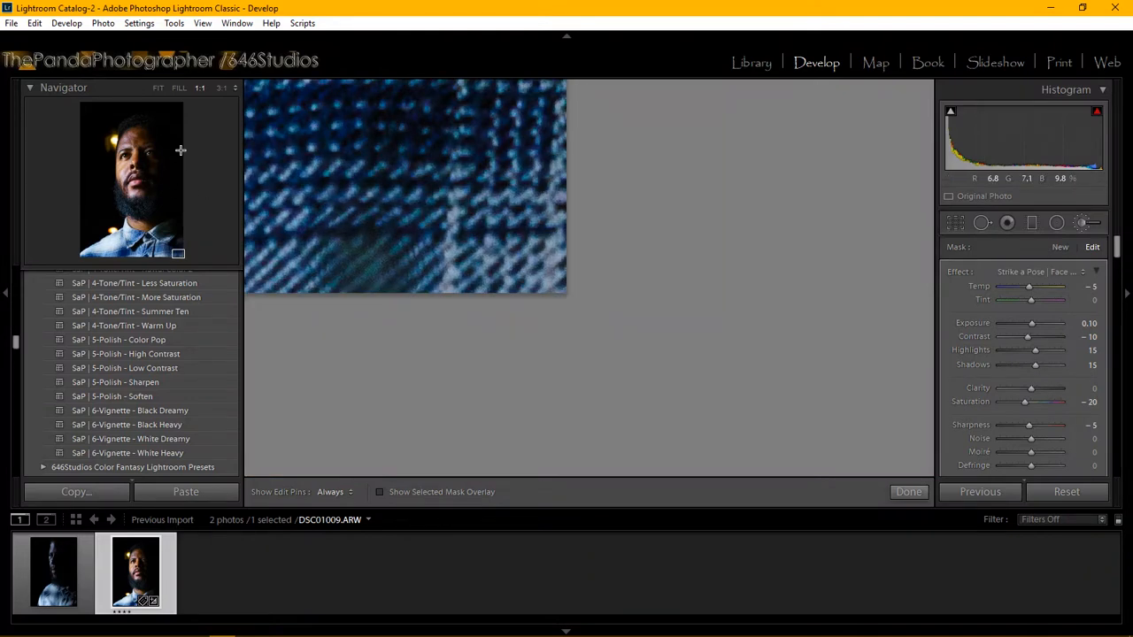
left_click(158, 89)
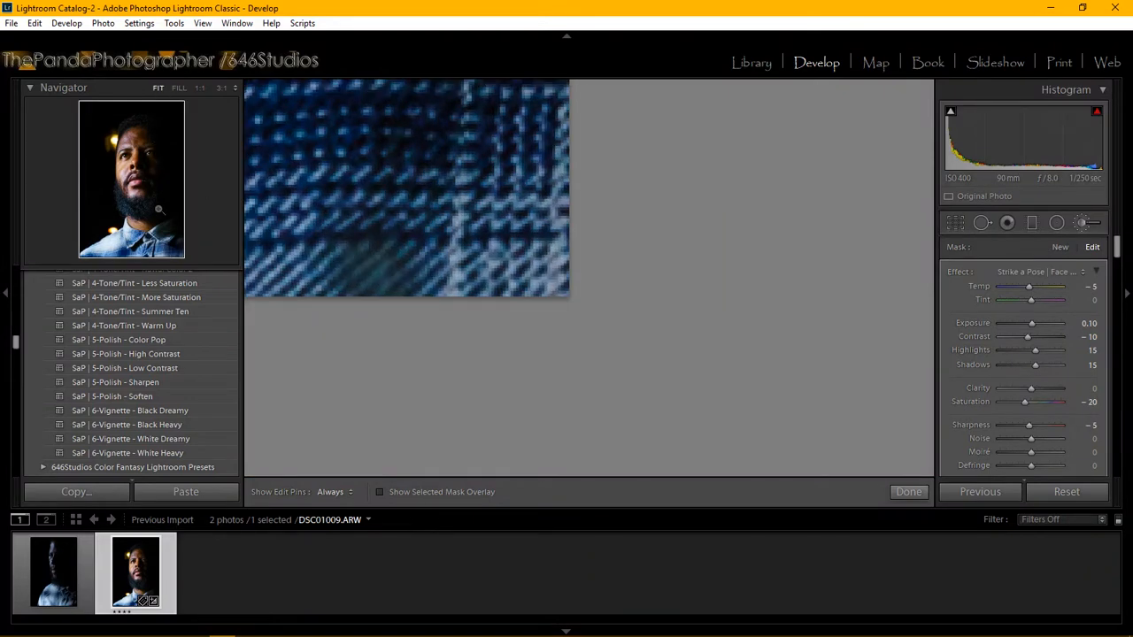
left_click(127, 155)
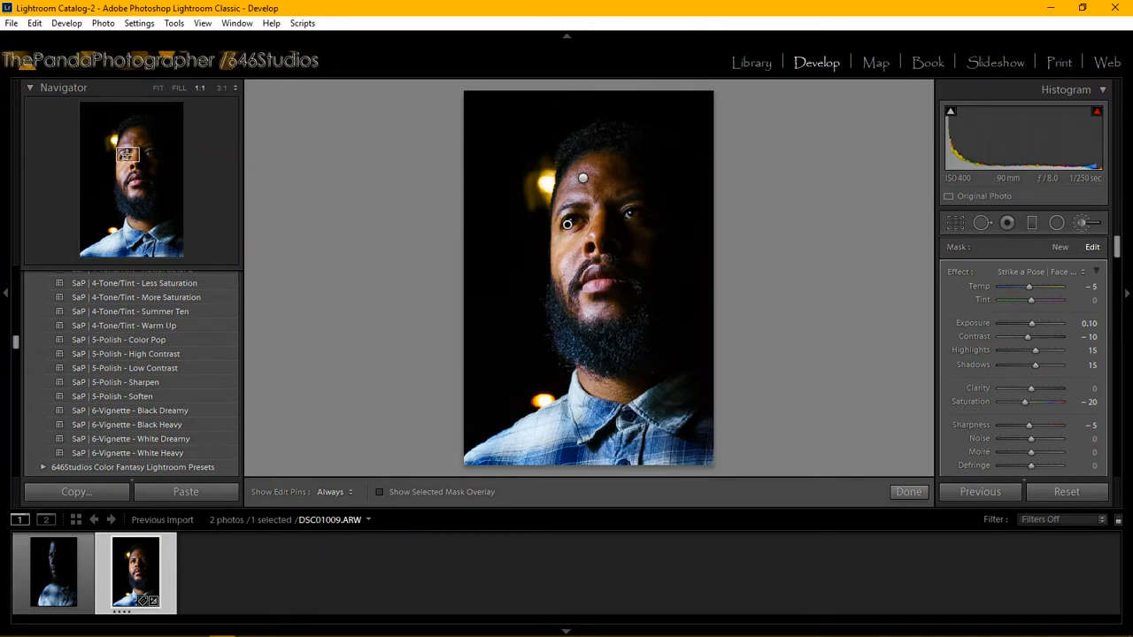
left_click(127, 154)
left_click(128, 157)
left_click(127, 157)
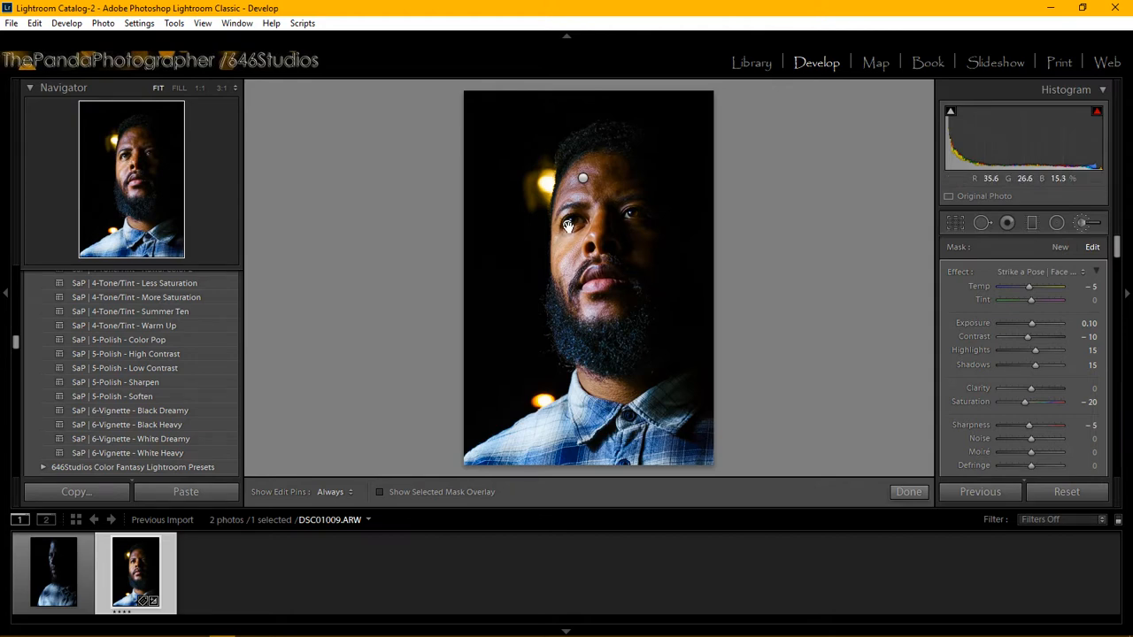
left_click(126, 154)
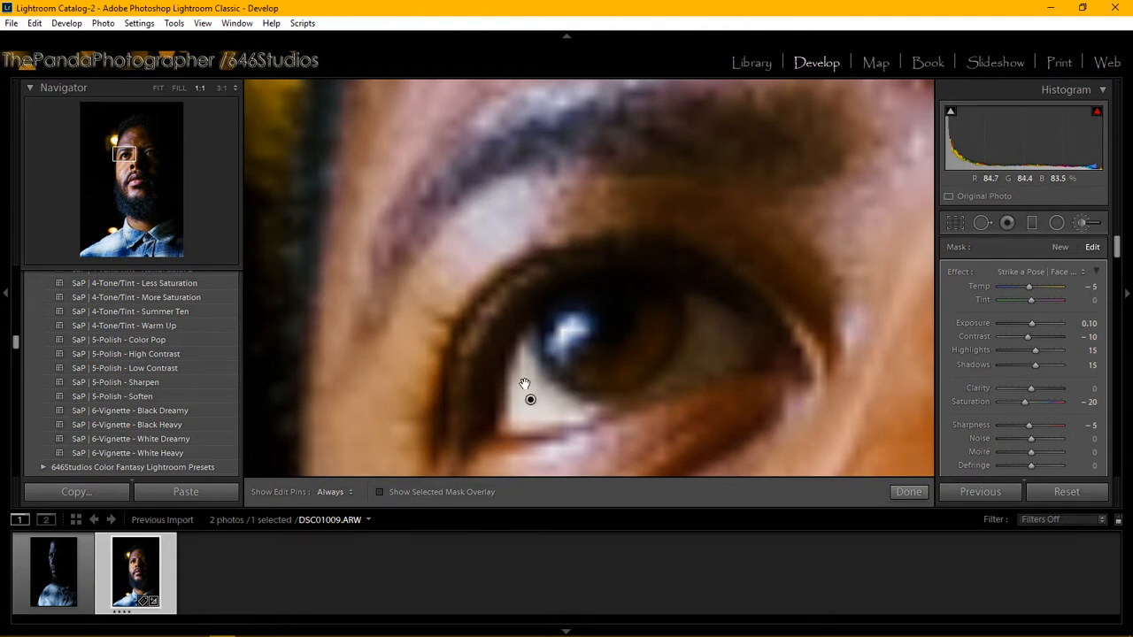
Brush whitening around the shaded eye's iris on its darker side and erase the excess beyond the lower lid's edge
left_click_drag(146, 156, 153, 155)
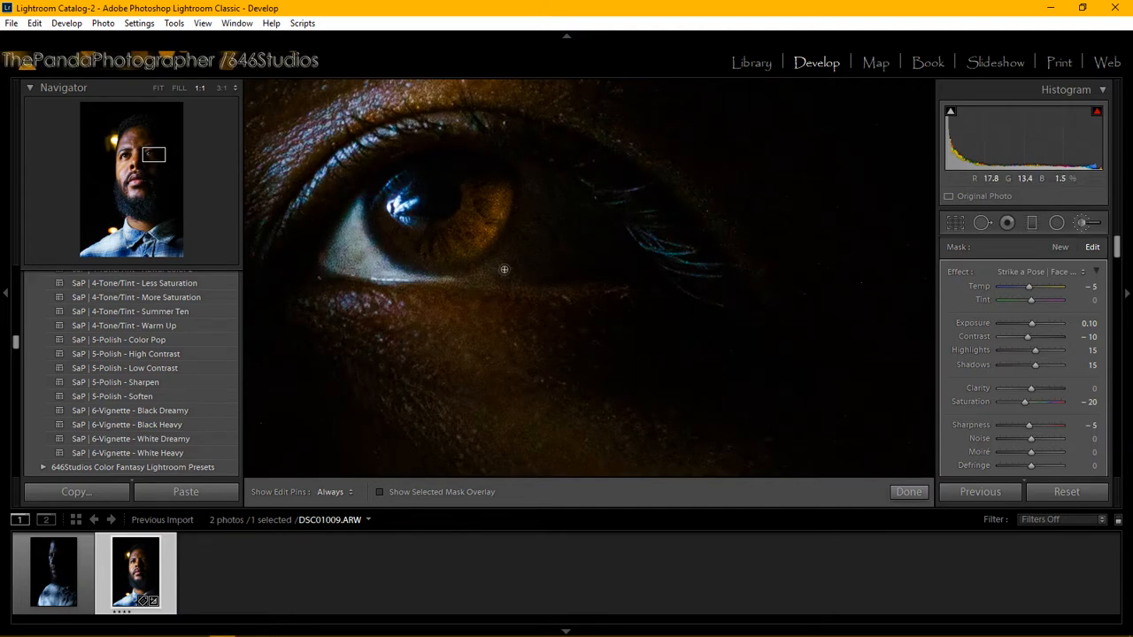
key("h")
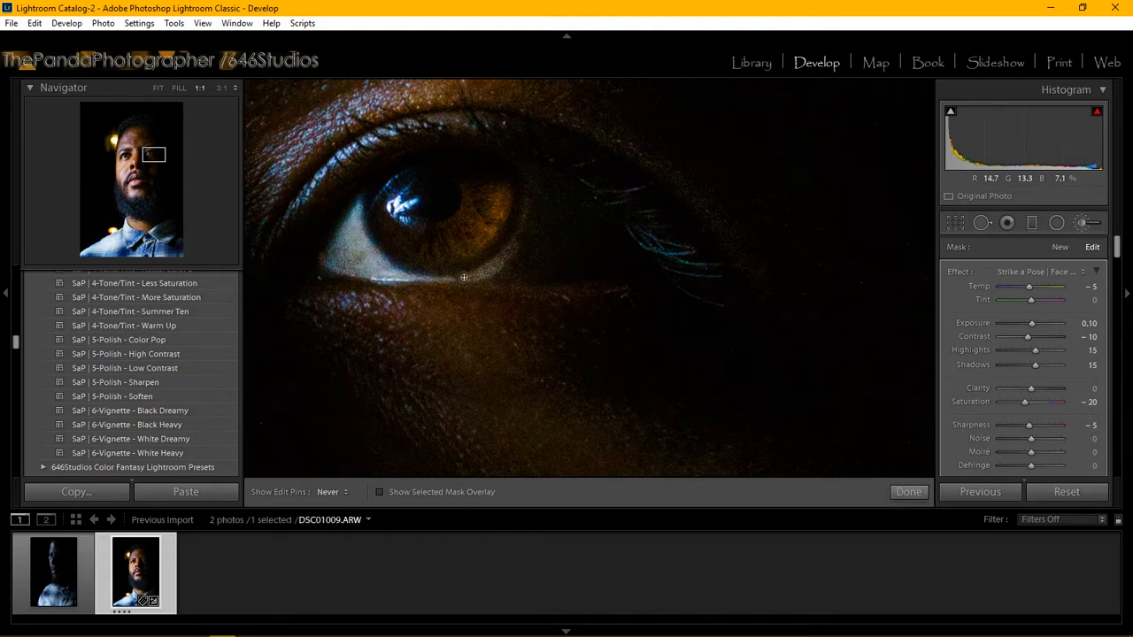
key("h")
key("alt")
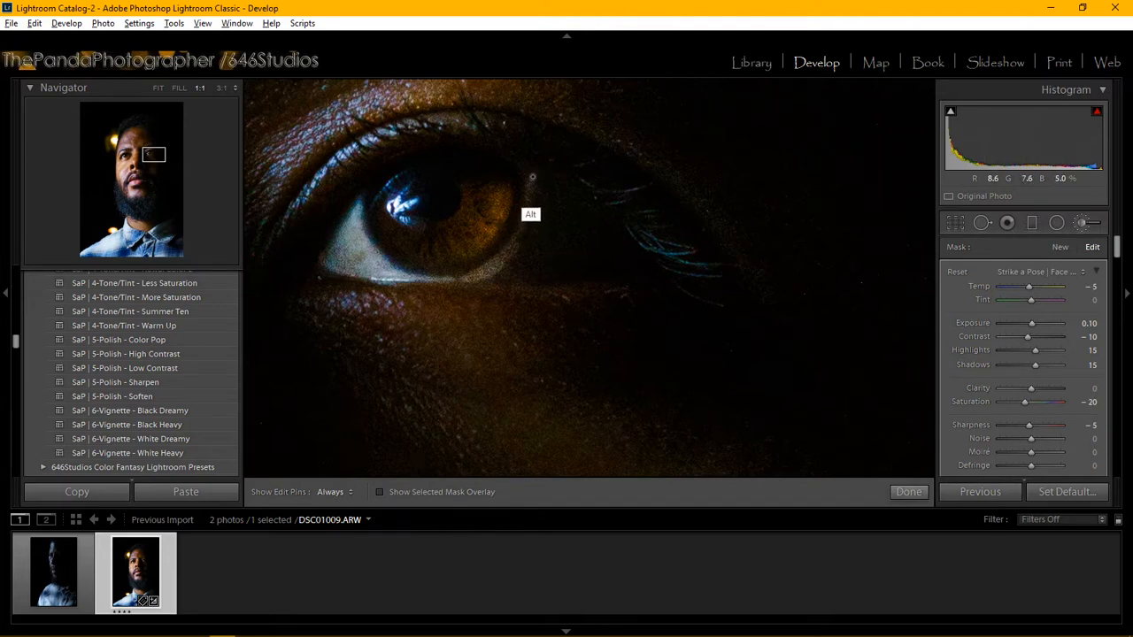
key("h")
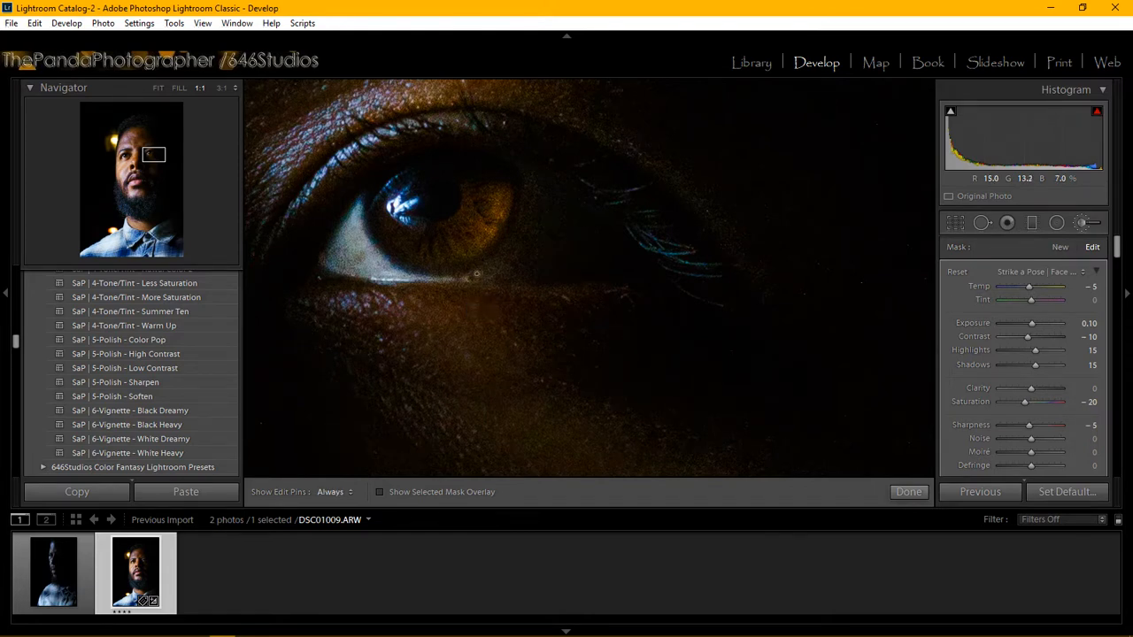
key("h")
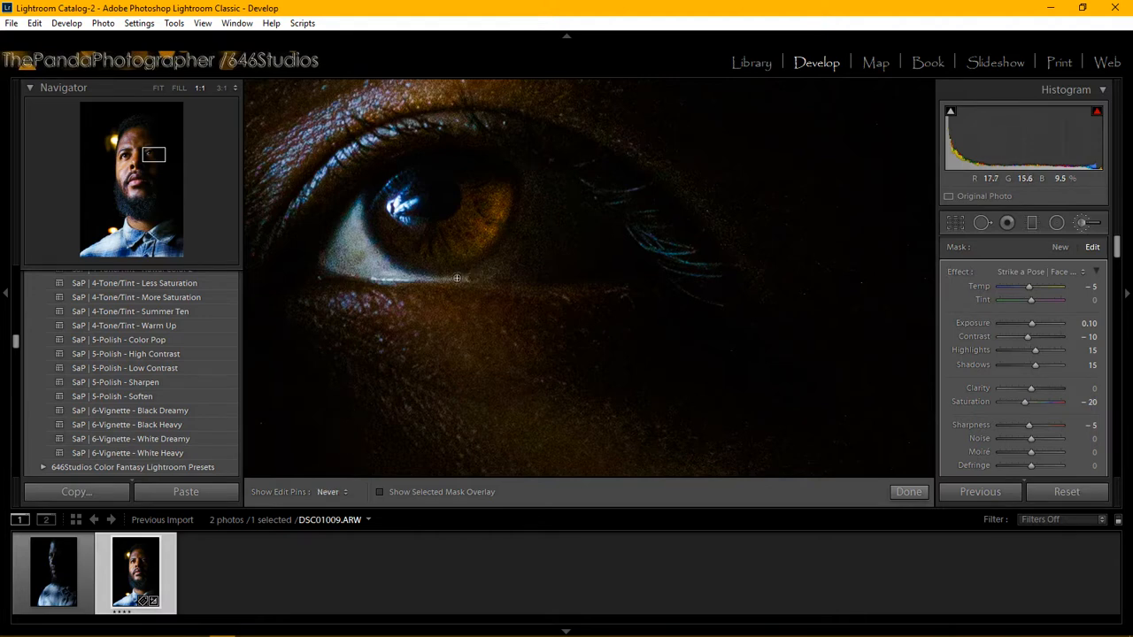
key("h")
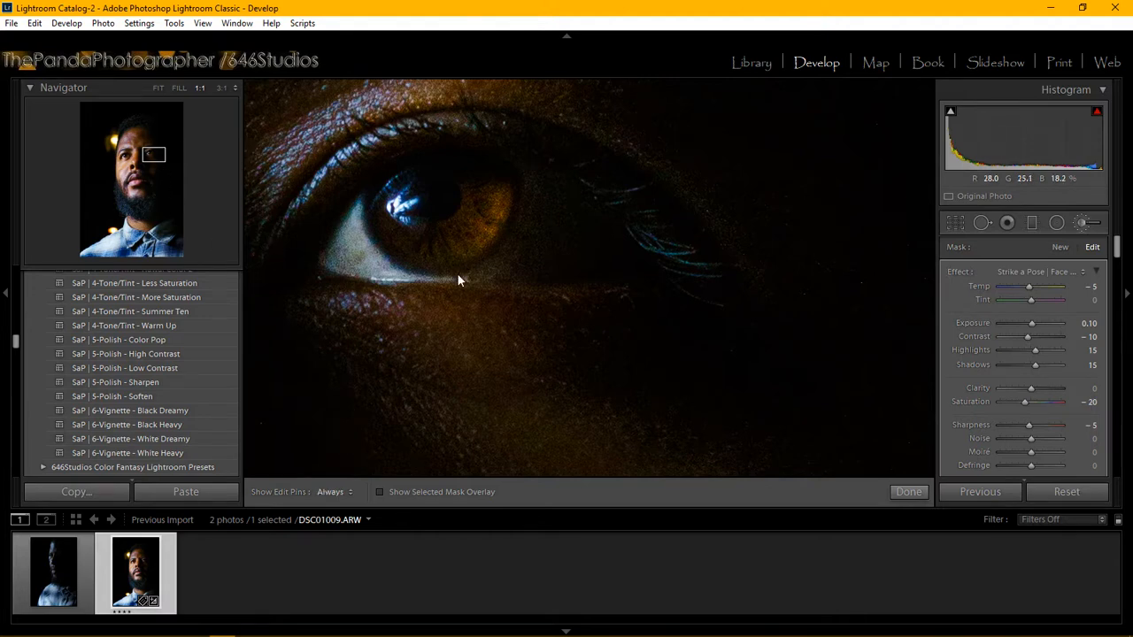
Start a new brush mask with the Strike a Pose | Face effect that uses exposure 0.07, clarity 30 and sharpness 27
left_click(157, 89)
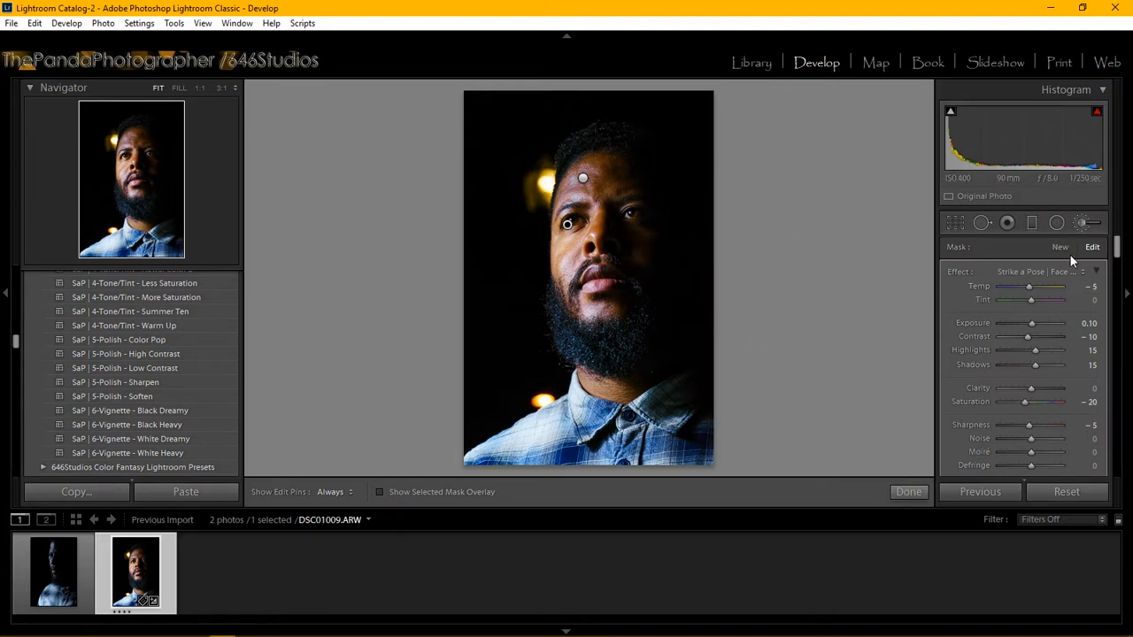
left_click(1029, 274)
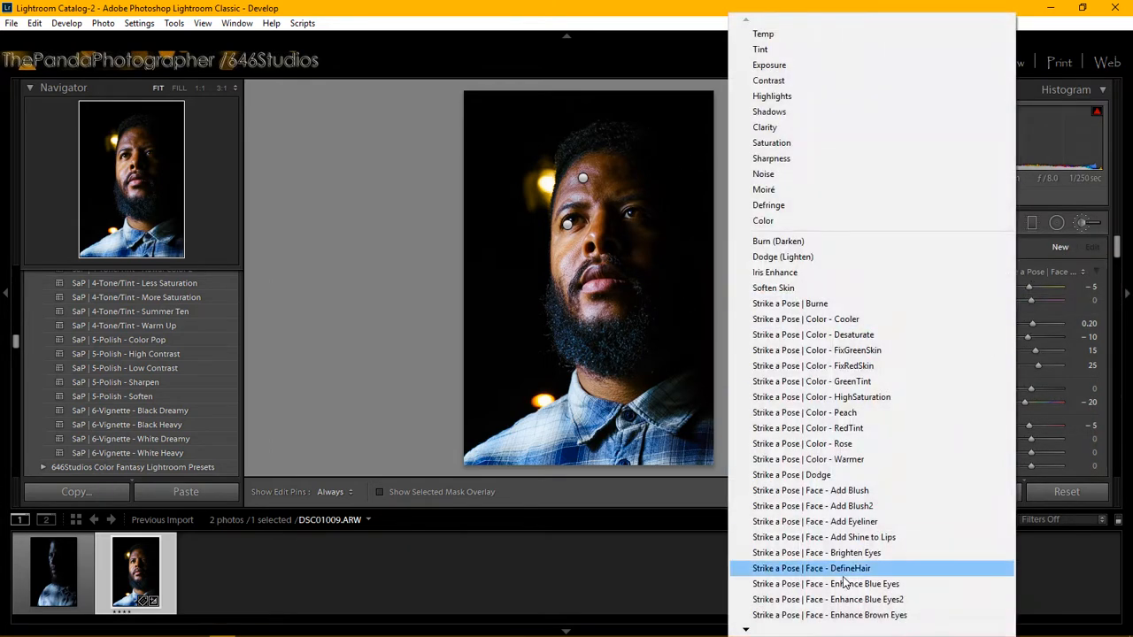
mouse_move(746, 631)
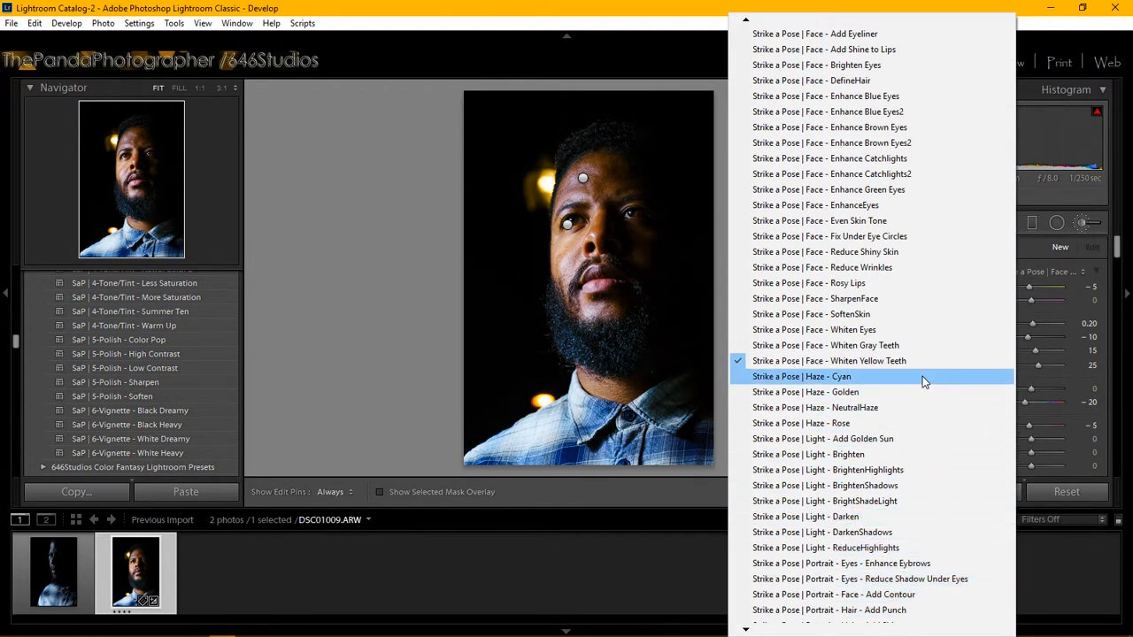
left_click(907, 291)
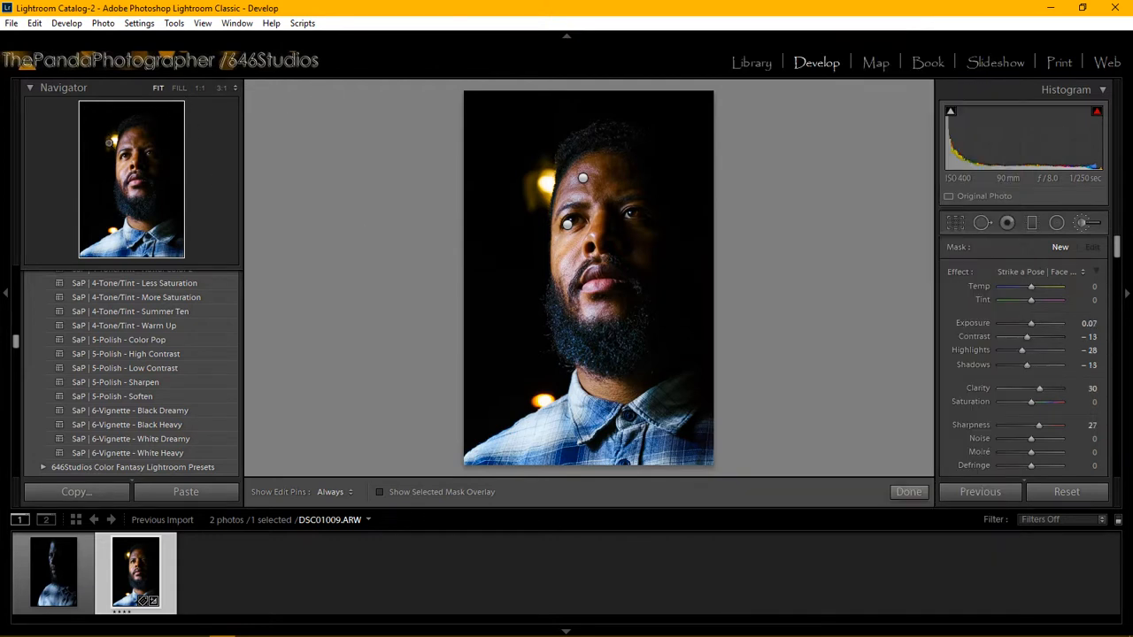
Brush the new effect over the eyebrow above the lit eye, hiding the edit pins to check it
key("z")
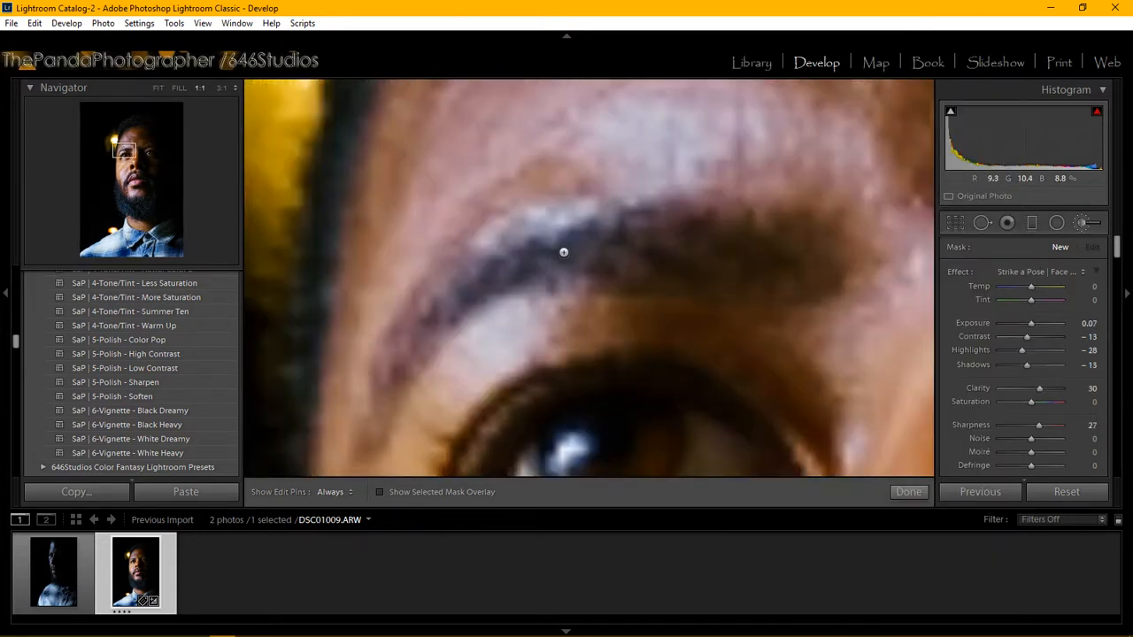
key("h")
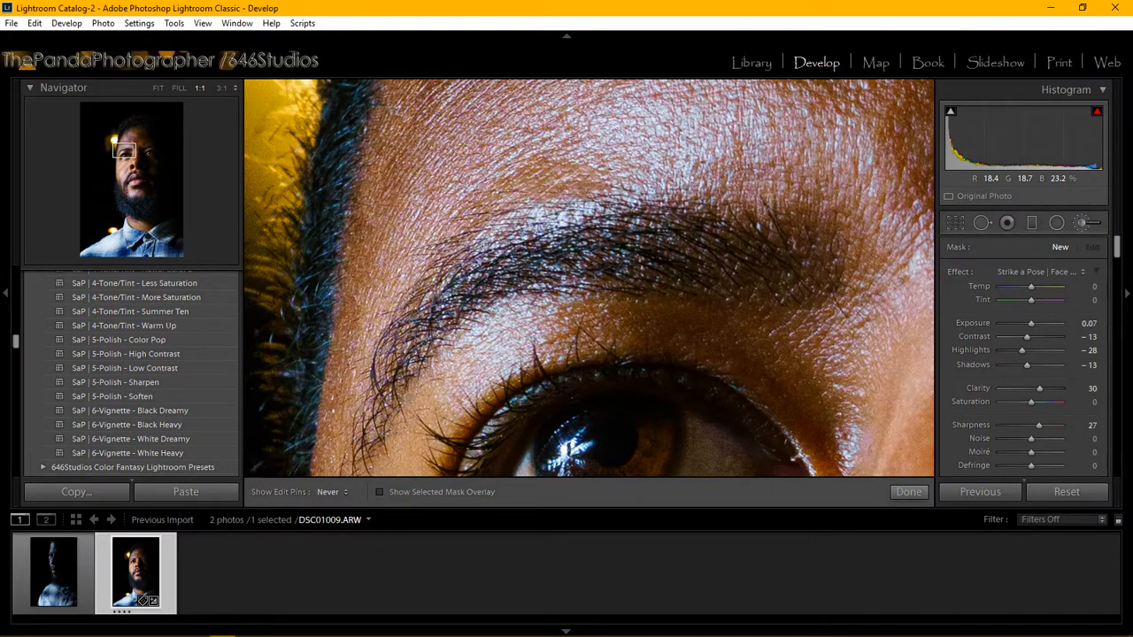
key("h")
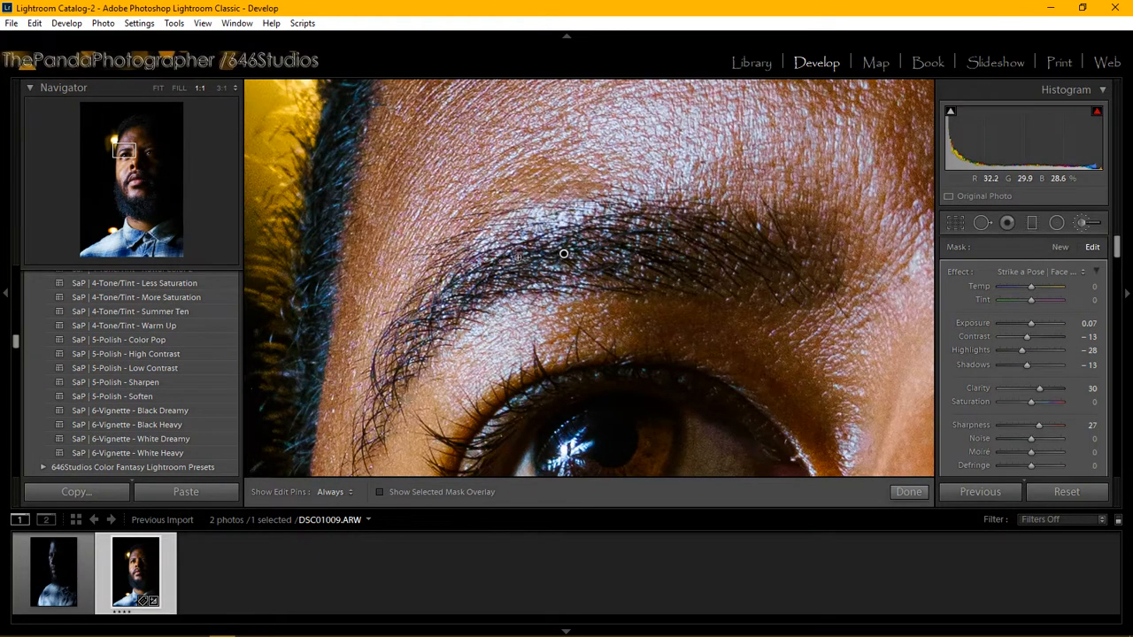
key("h")
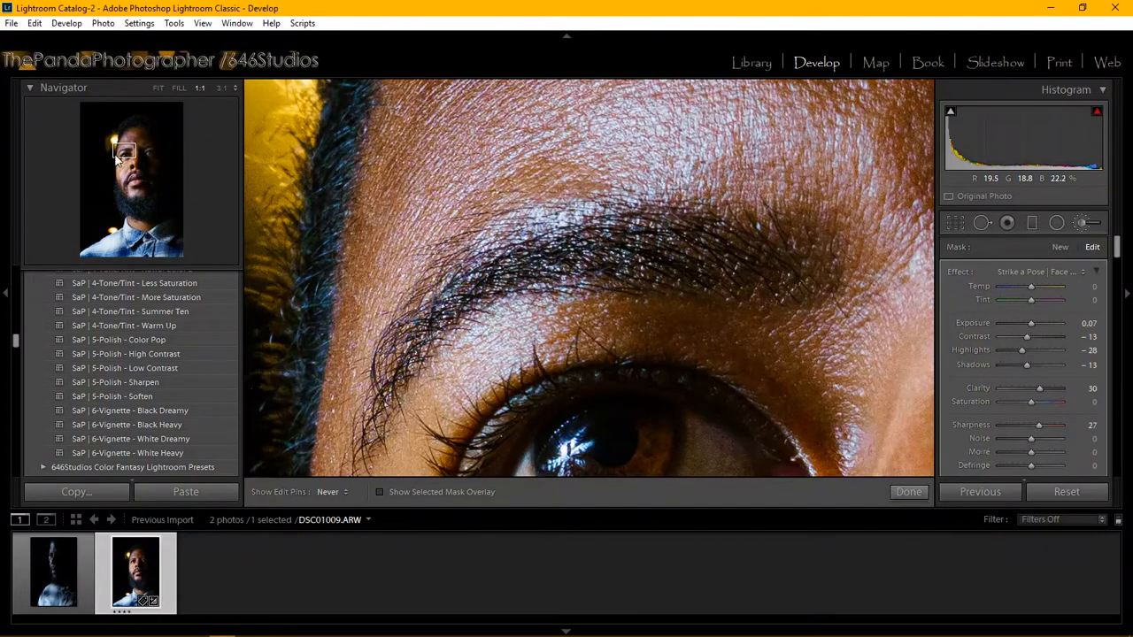
key("h")
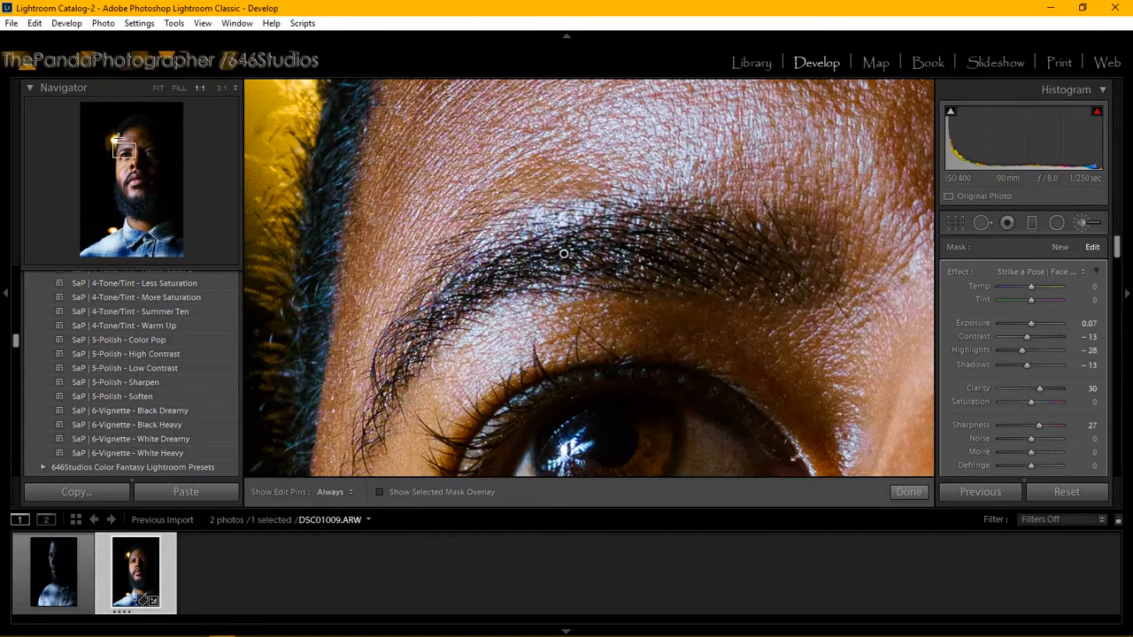
Extend the same brush mask over the eyebrow above the shaded eye
left_click(123, 151)
left_click_drag(123, 151, 143, 149)
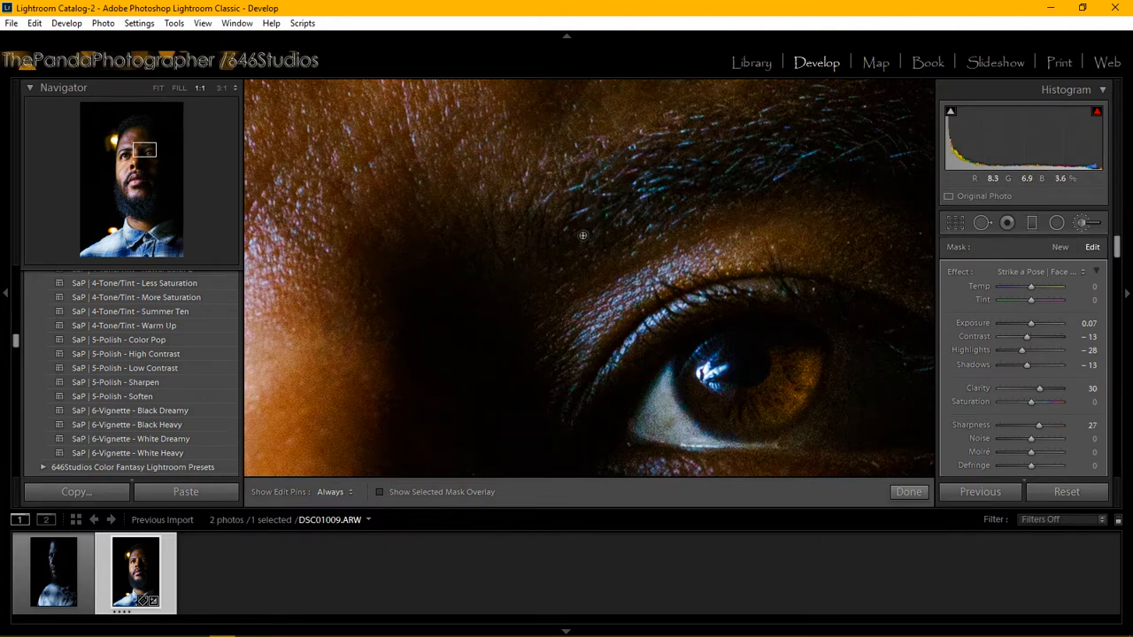
key("h")
Start another brush mask with the same face effect and brush it over the lit eye's upper lashes
left_click(1059, 248)
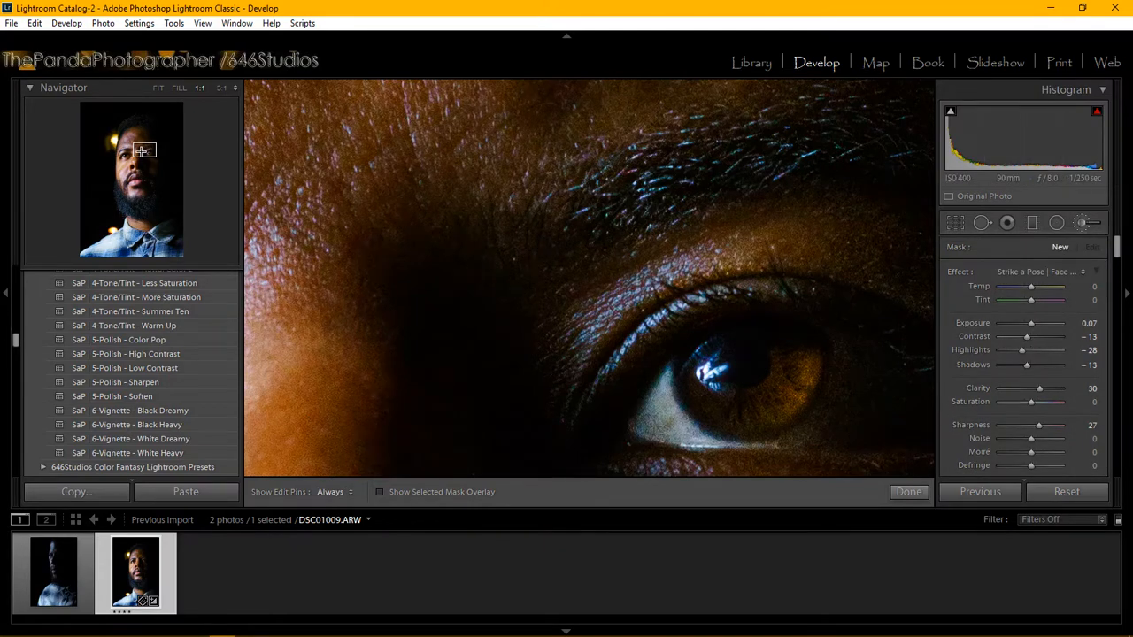
left_click_drag(134, 160, 124, 157)
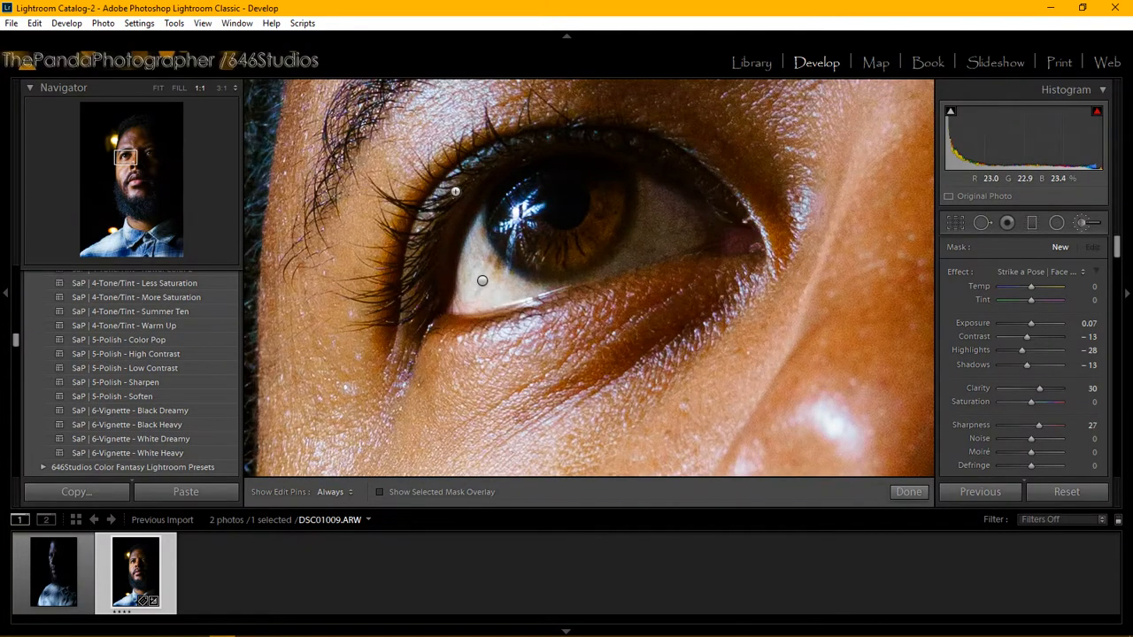
key("h")
key("h")
left_click(480, 170)
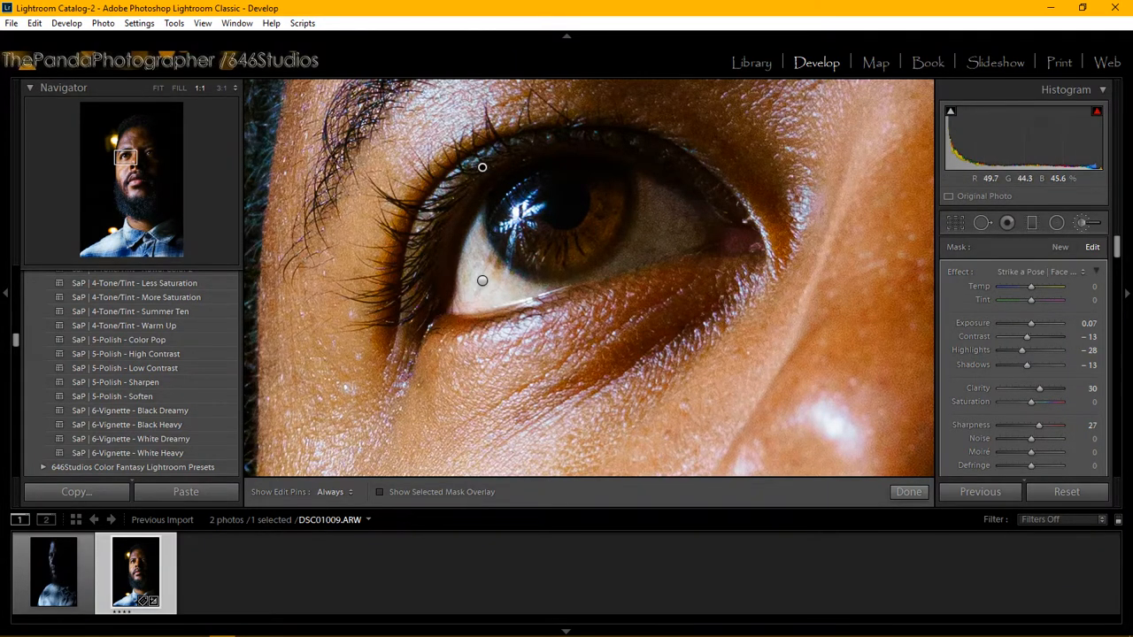
key("h")
key("h")
key("h")
key("h")
key("h")
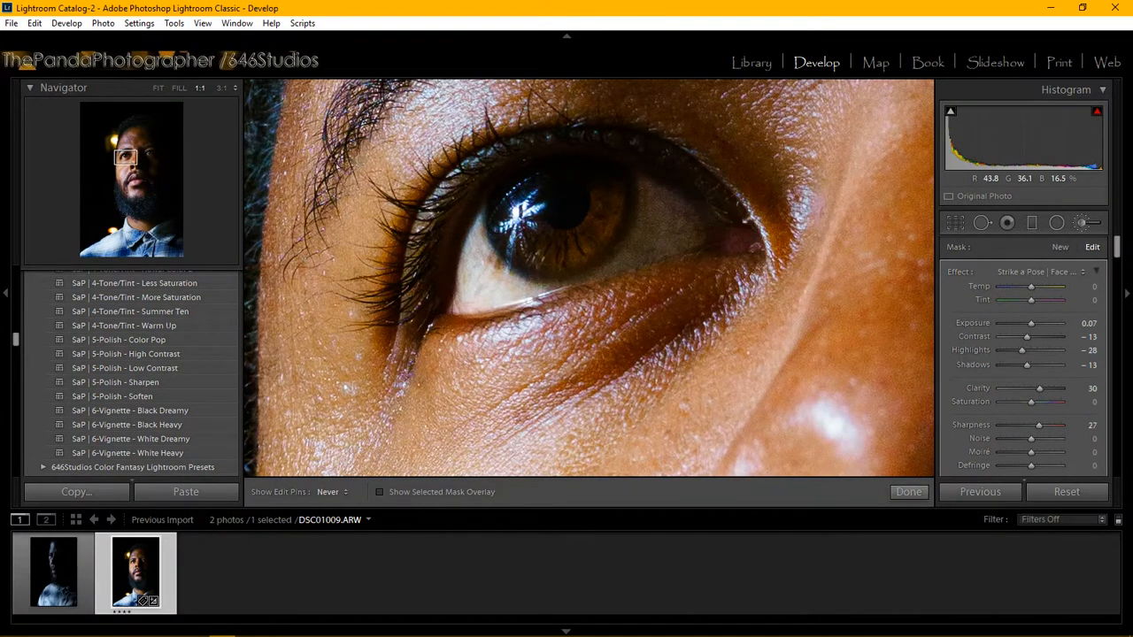
Toggle the edit pins to examine the lit eye's brushed lashes at 1:1
key("h")
key("h")
key("h")
key("h")
key("h")
key("h")
key("h")
key("h")
key("h")
key("h")
key("h")
key("h")
key("h")
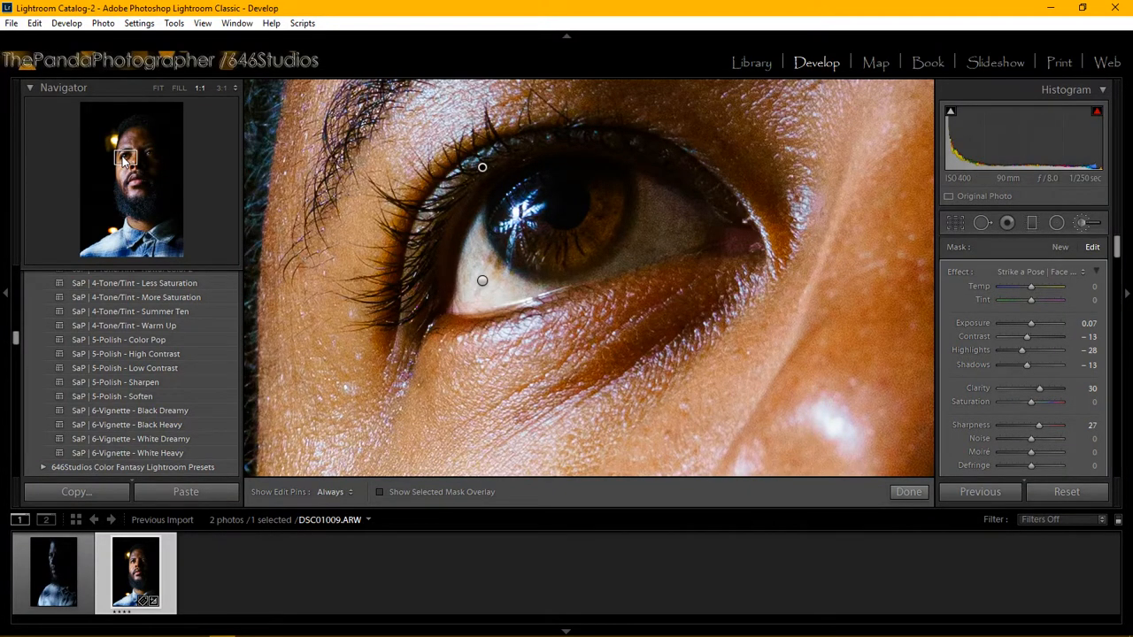
Examine the shaded eye and its eyebrow at 1:1, toggling the edit pins off and on
left_click_drag(123, 156, 148, 152)
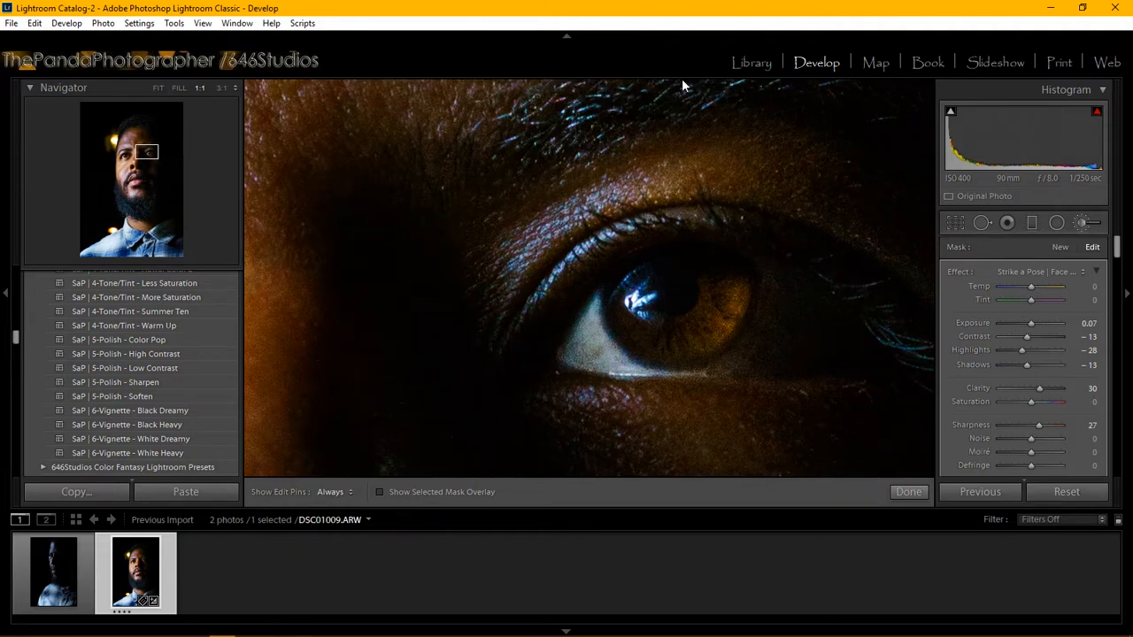
key("h")
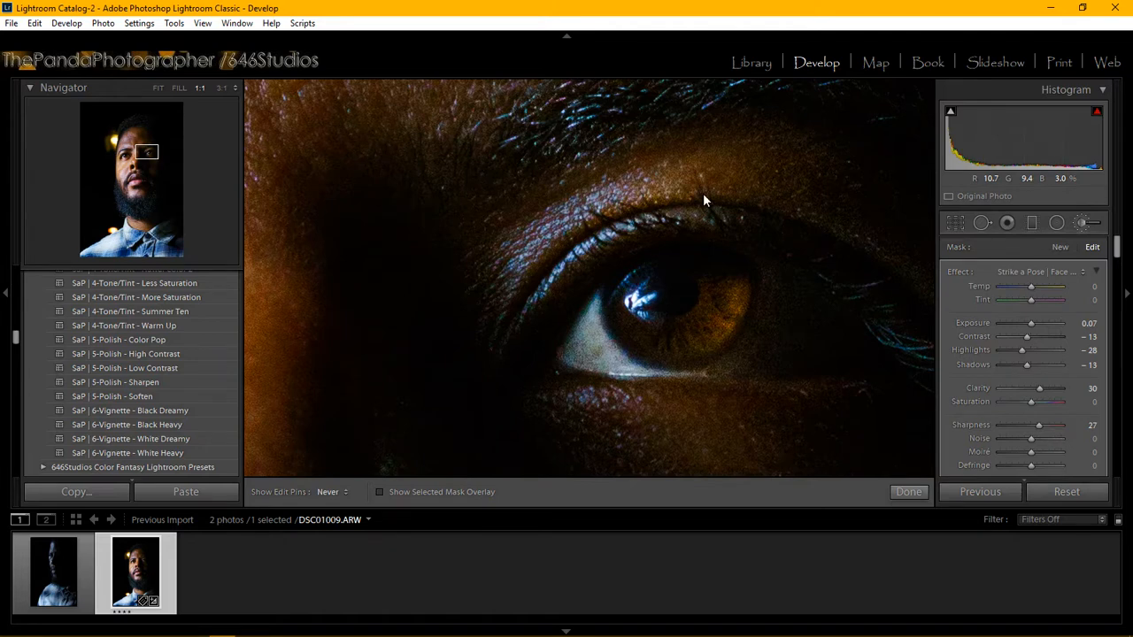
key("h")
key("h")
key("h")
key("h")
Switch to Chrome to check the YouTube live dashboard, and return to Lightroom Classic
mouse_move(462, 630)
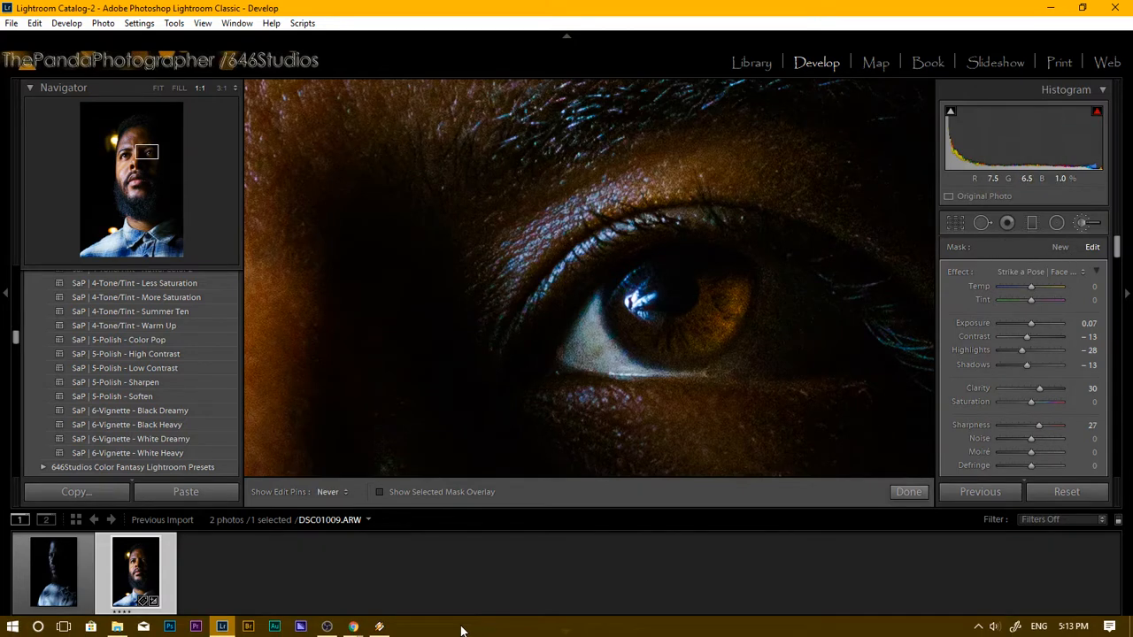
left_click(350, 628)
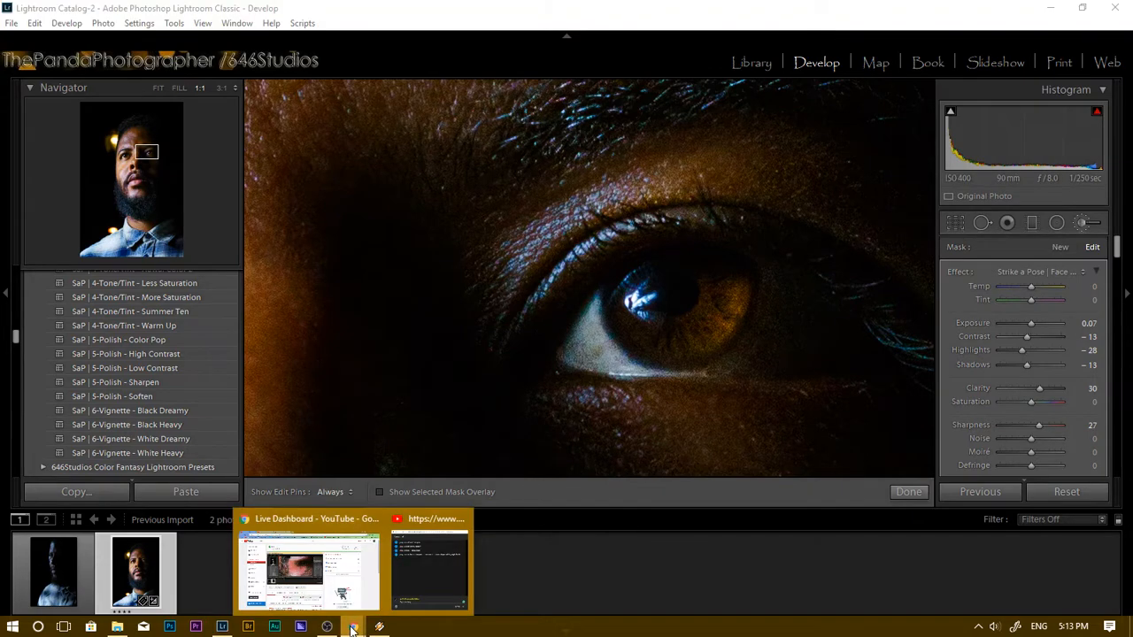
left_click(370, 576)
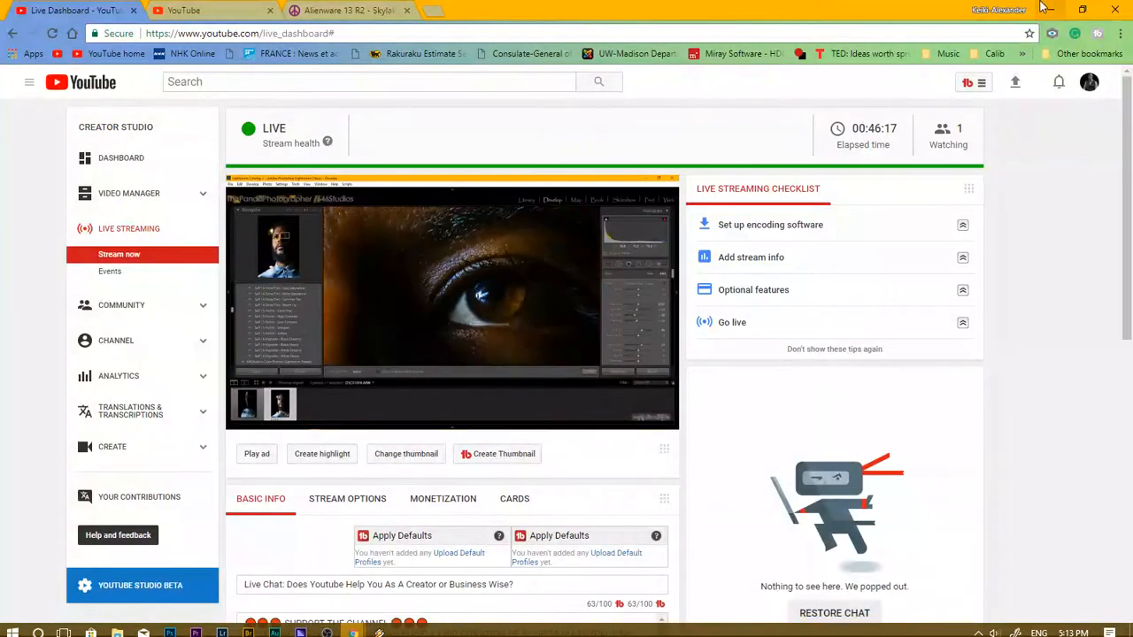
key("alt+Tab")
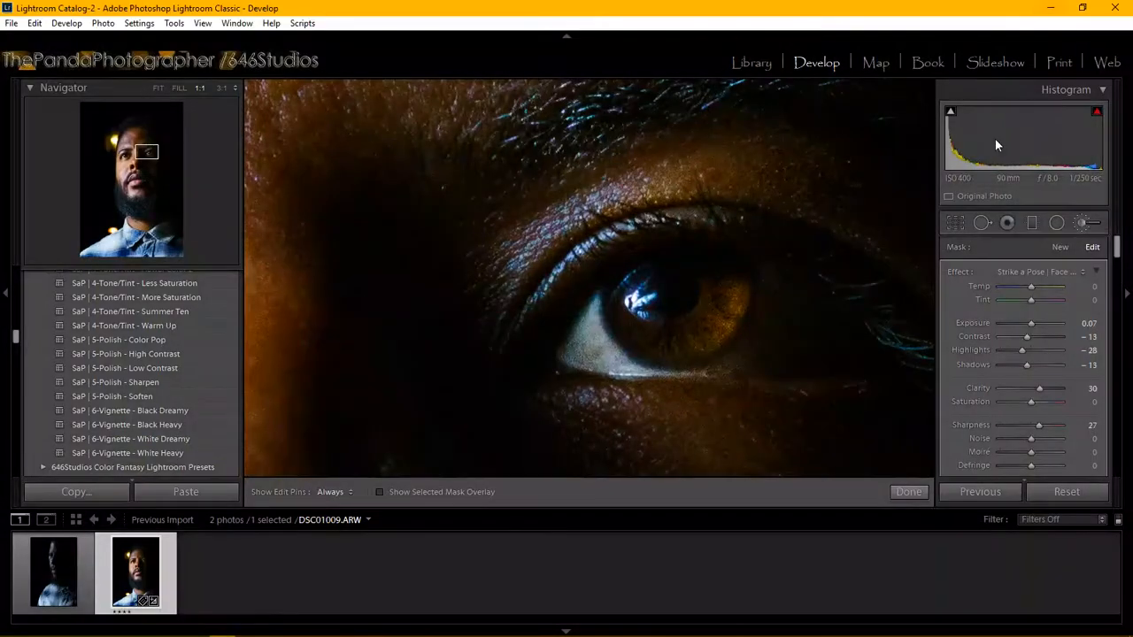
Start a new brush mask with the Strike a Pose | Face - Enhance Brown Eyes effect
left_click(1061, 247)
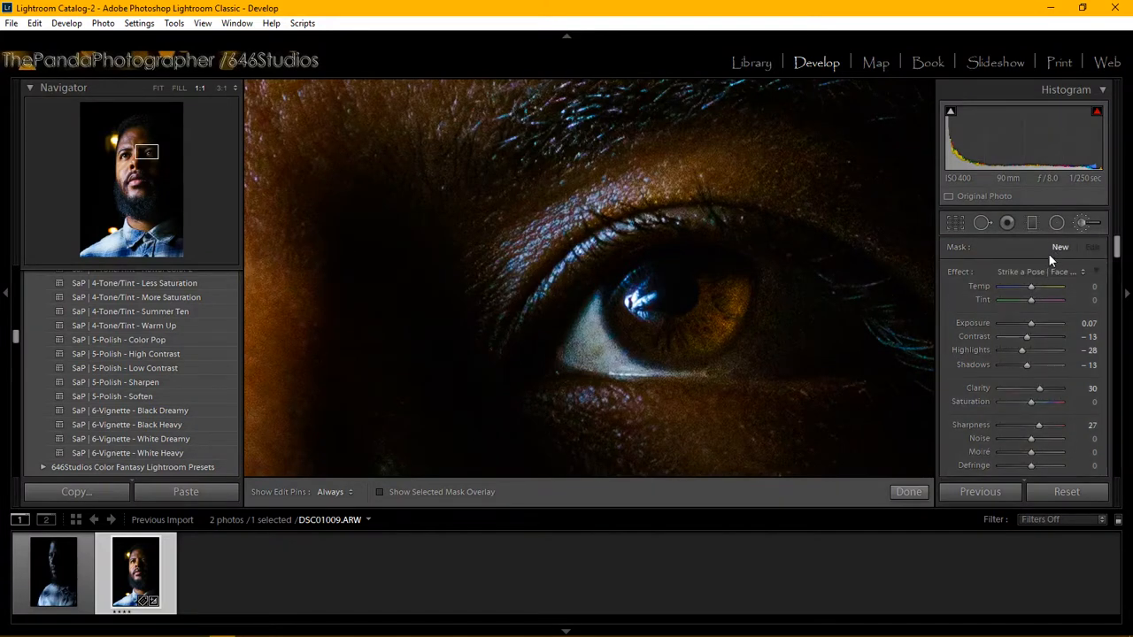
left_click(1036, 271)
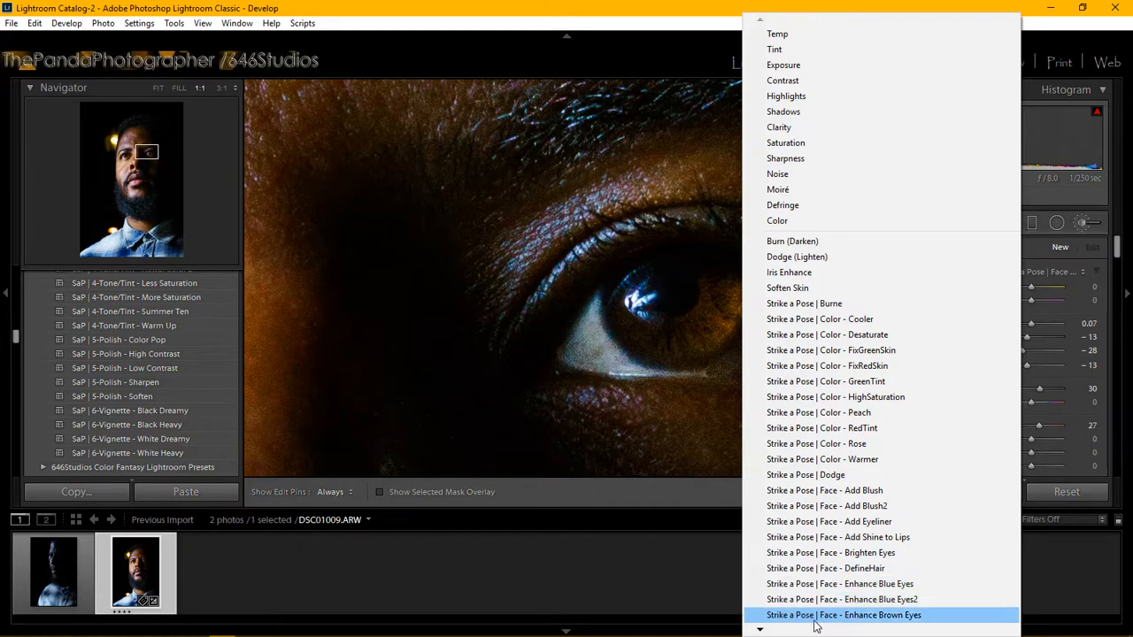
mouse_move(768, 630)
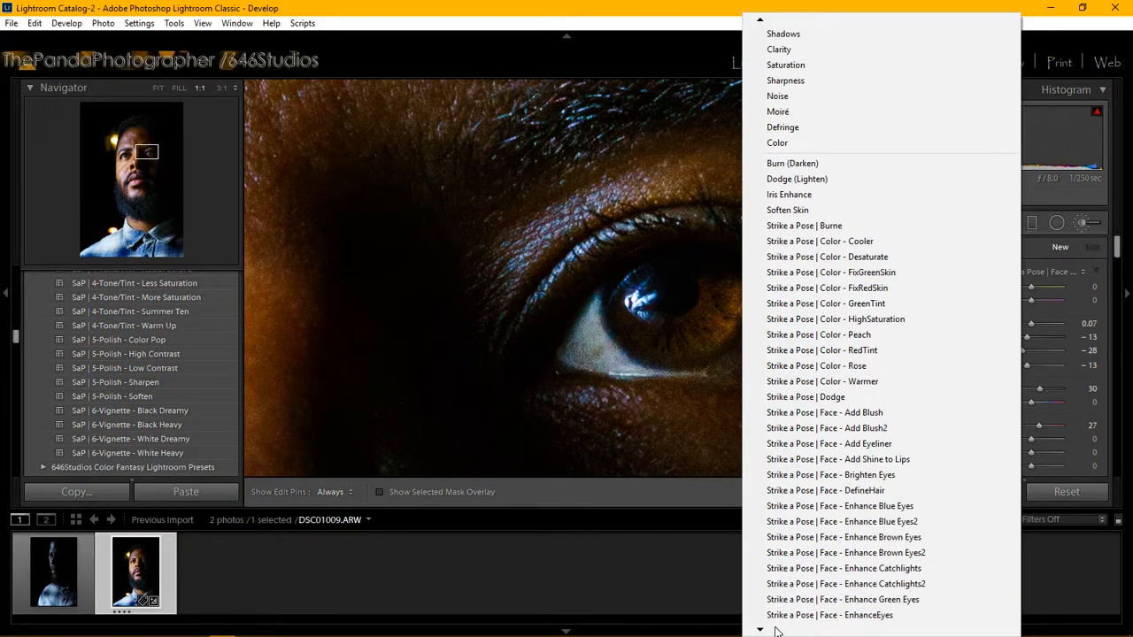
left_click(856, 538)
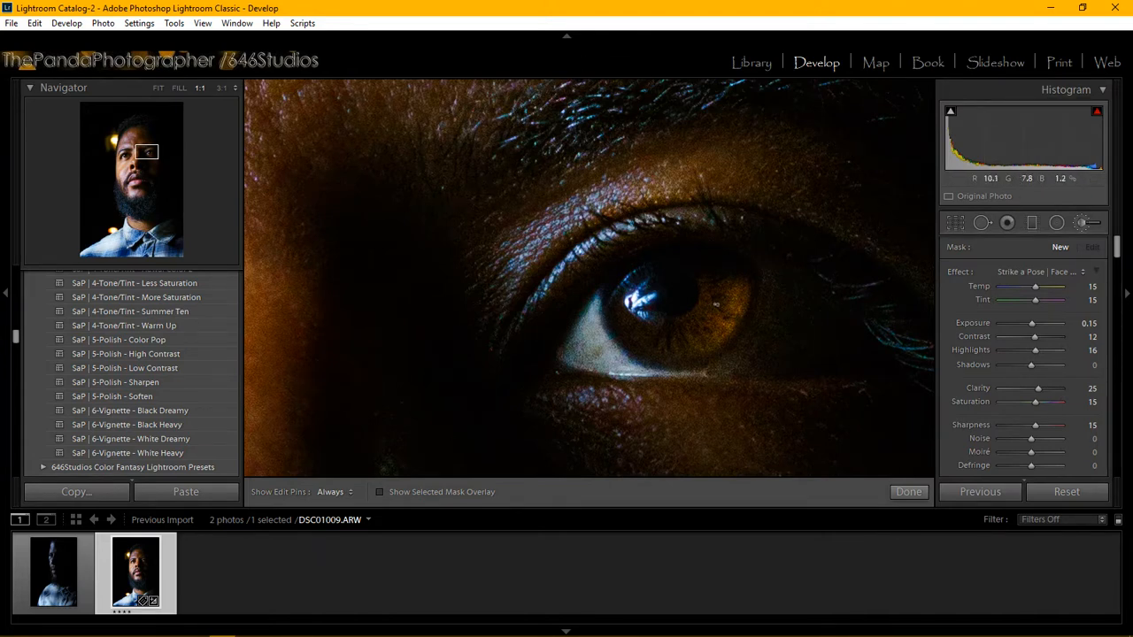
Brush the brown-eye effect over the shaded eye's iris, toggling the edit pins to check the coverage
key("h")
key("h")
left_click(717, 304)
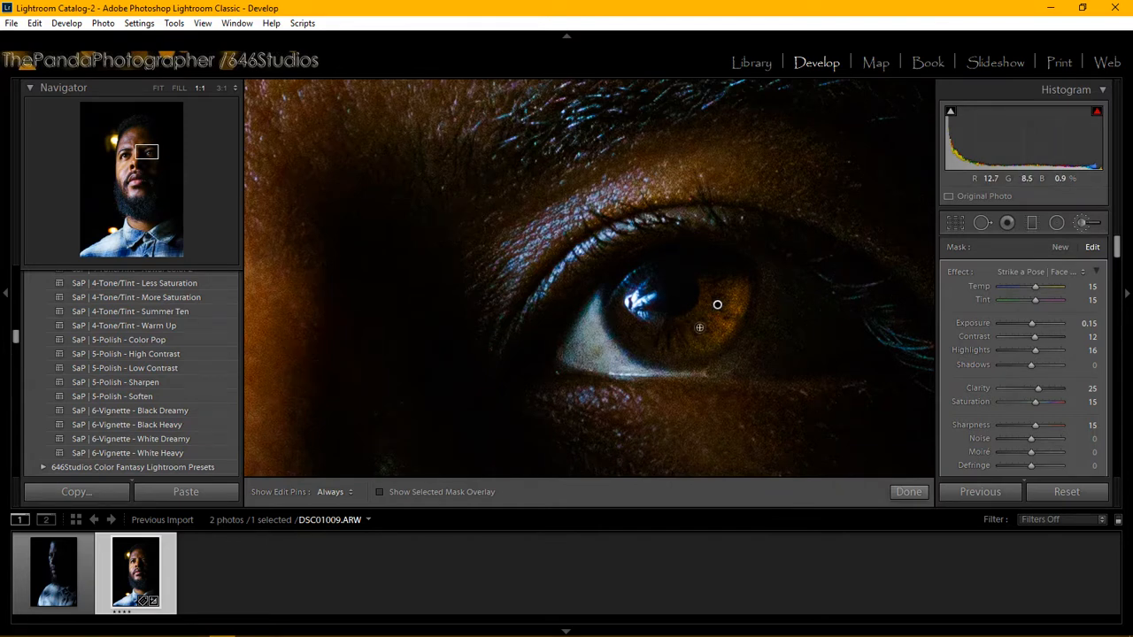
key("h")
mouse_move(732, 296)
left_mouse_down()
mouse_move(694, 339)
mouse_move(706, 286)
mouse_move(722, 282)
mouse_move(723, 292)
mouse_move(705, 286)
mouse_move(691, 318)
mouse_move(658, 321)
mouse_move(691, 327)
mouse_move(730, 305)
mouse_move(727, 334)
mouse_move(707, 346)
mouse_move(649, 350)
mouse_move(623, 333)
mouse_move(614, 302)
mouse_move(634, 331)
left_mouse_up()
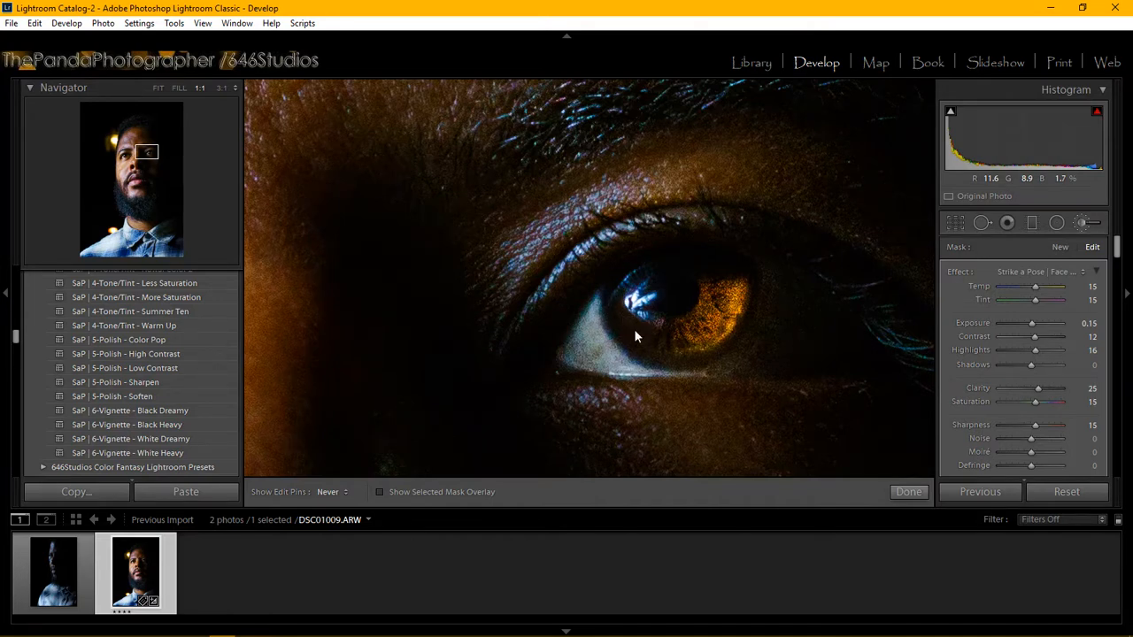
key("h")
key("h")
key("h")
key("h")
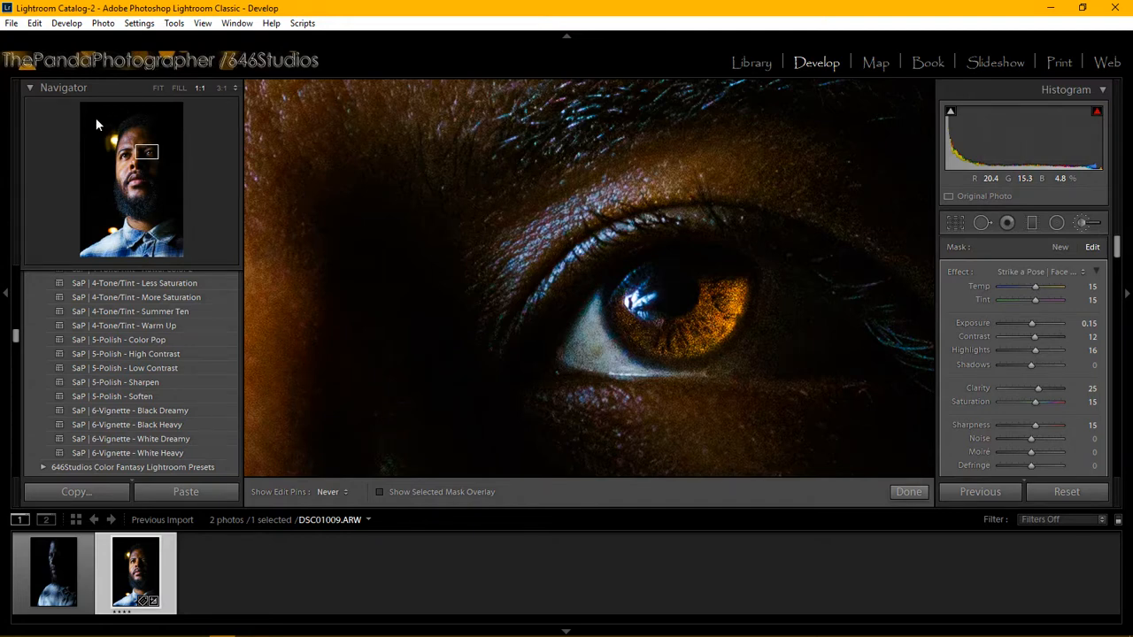
key("h")
Start another mask with the same brown-eye effect, brush it over the lit eye's iris, and finish the brush edit at full-image view
left_click(1055, 247)
left_click(146, 153)
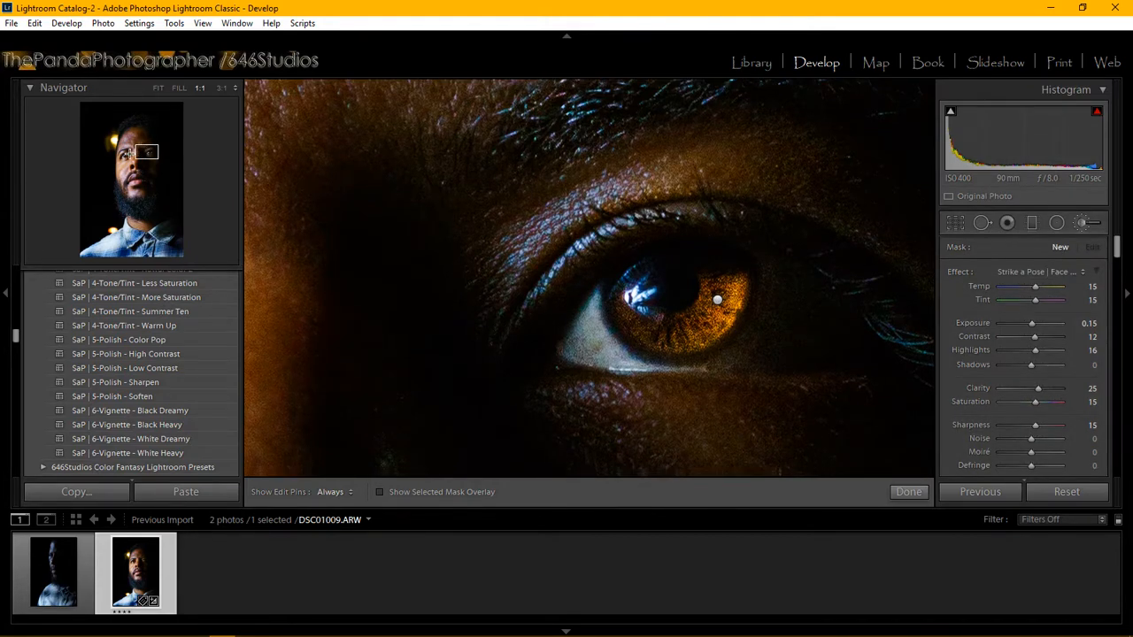
left_click_drag(125, 154, 126, 156)
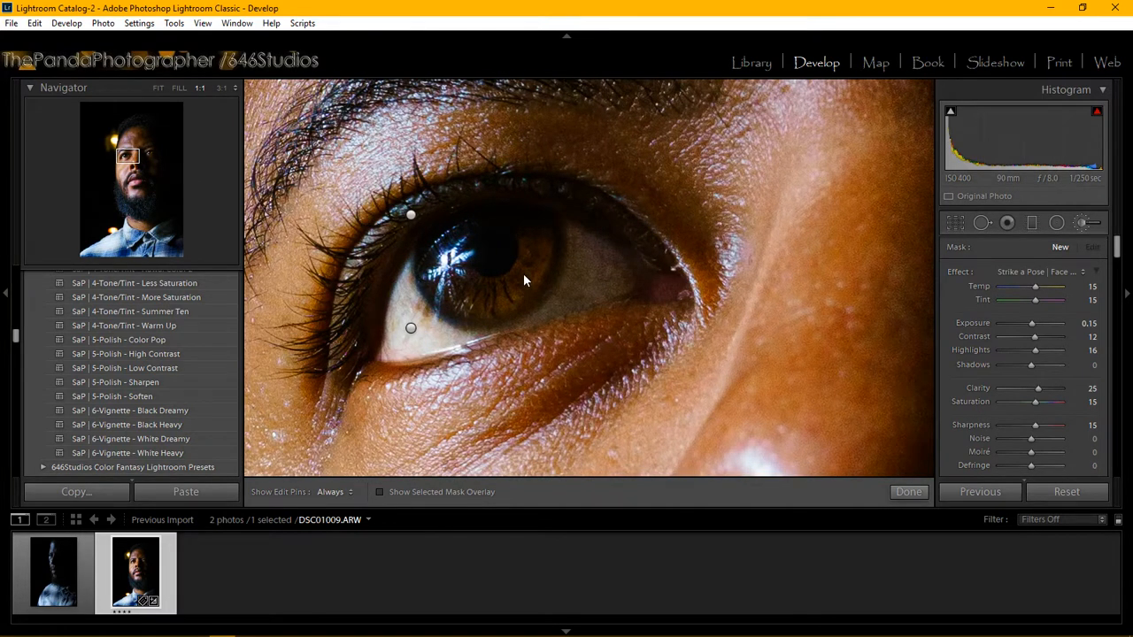
key("h")
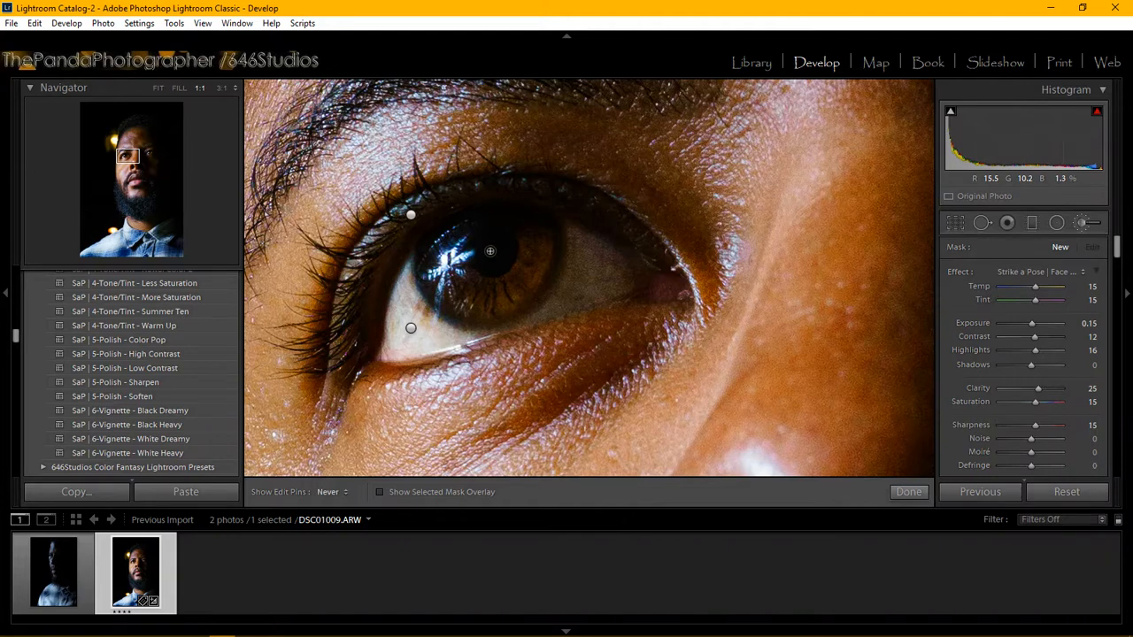
key("h")
left_click(525, 272)
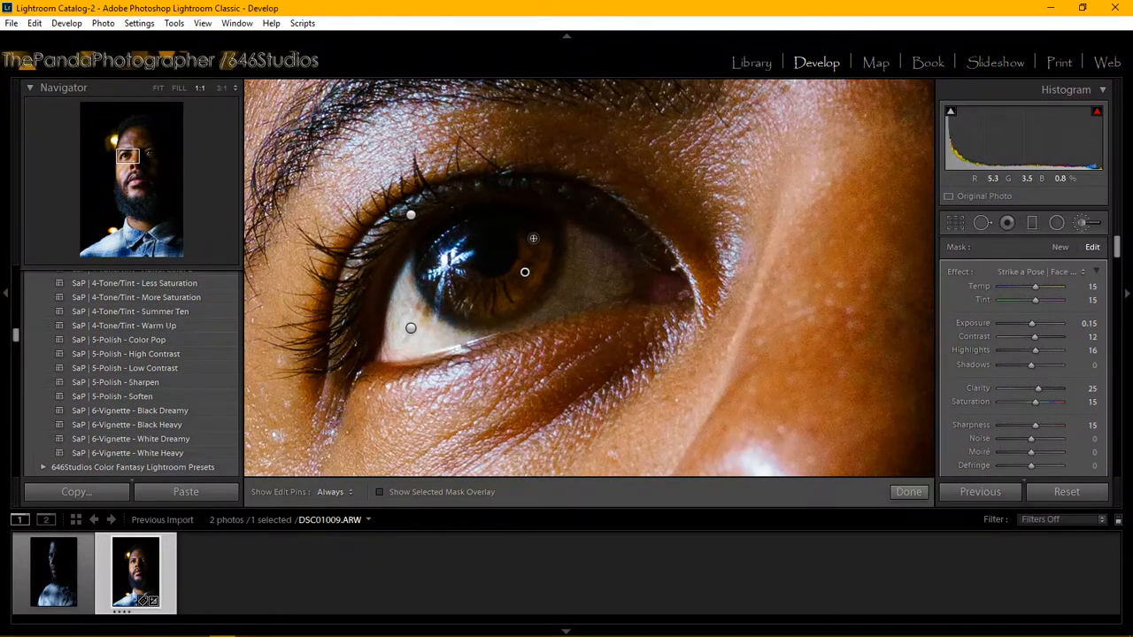
key("h")
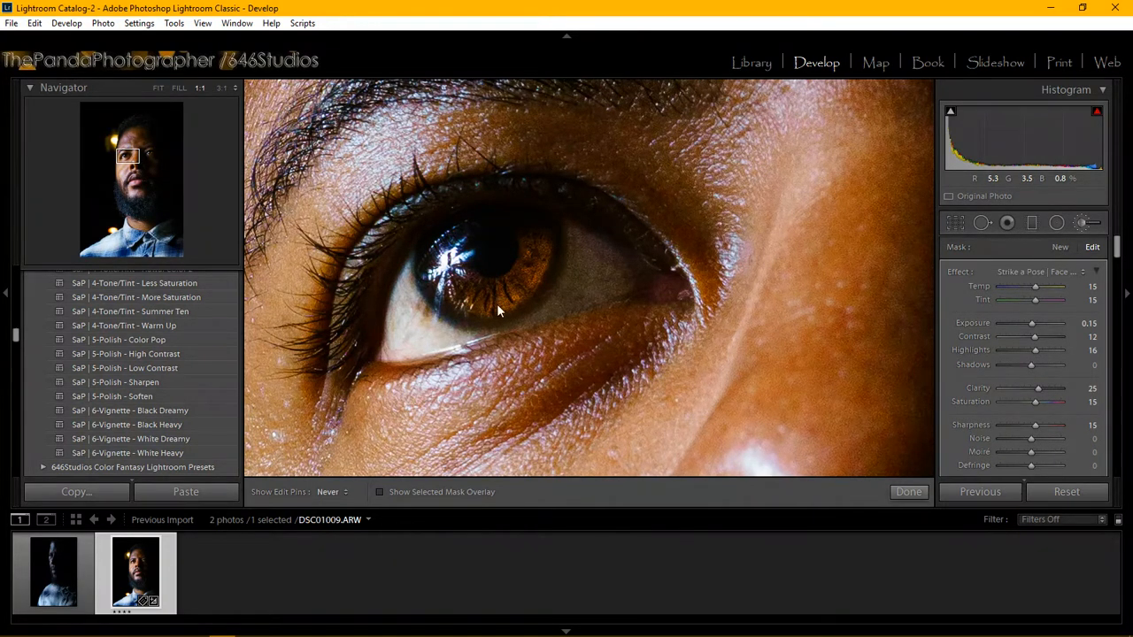
key("h")
key("h")
key("h")
left_click(158, 88)
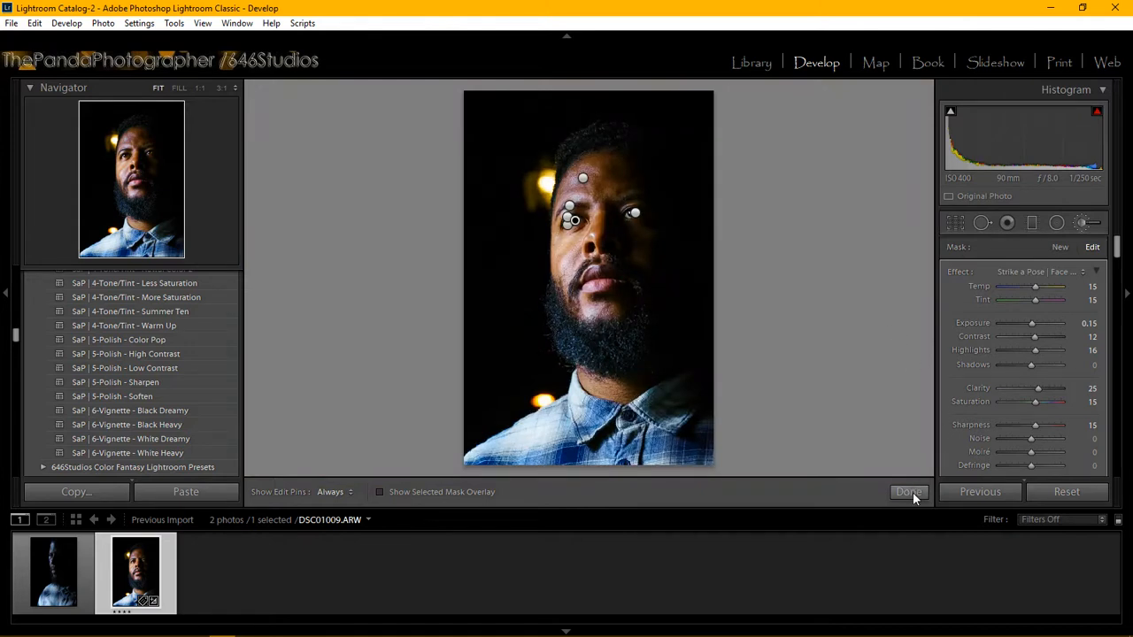
left_click(912, 494)
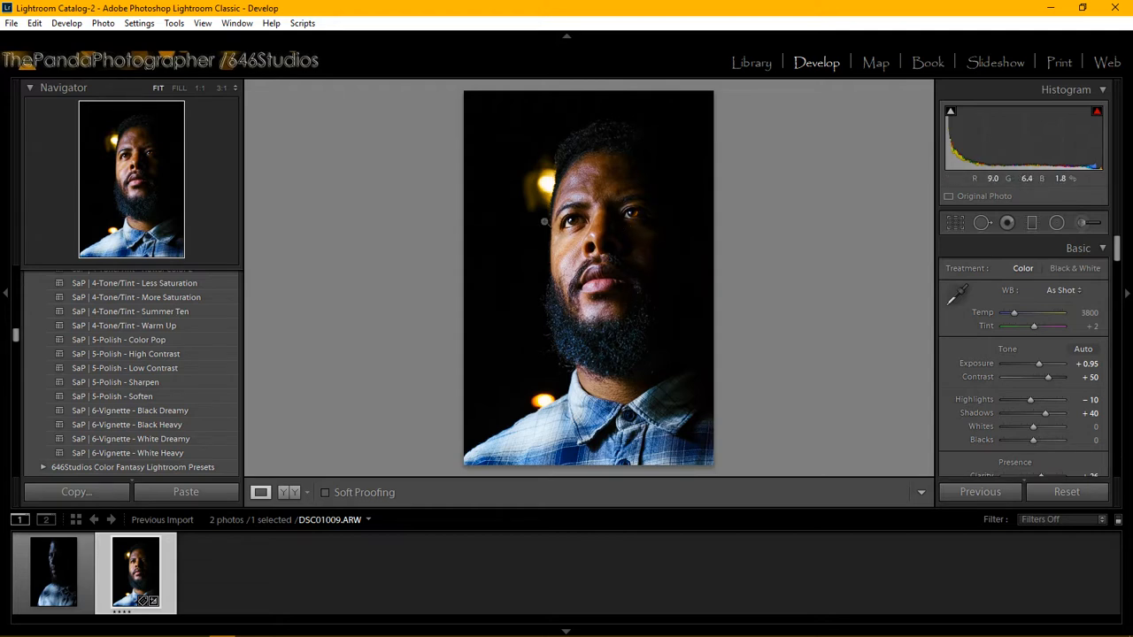
Reopen the Adjustment Brush, select the shaded eye's iris mask and set its Exposure to 0.08
left_click(1080, 222)
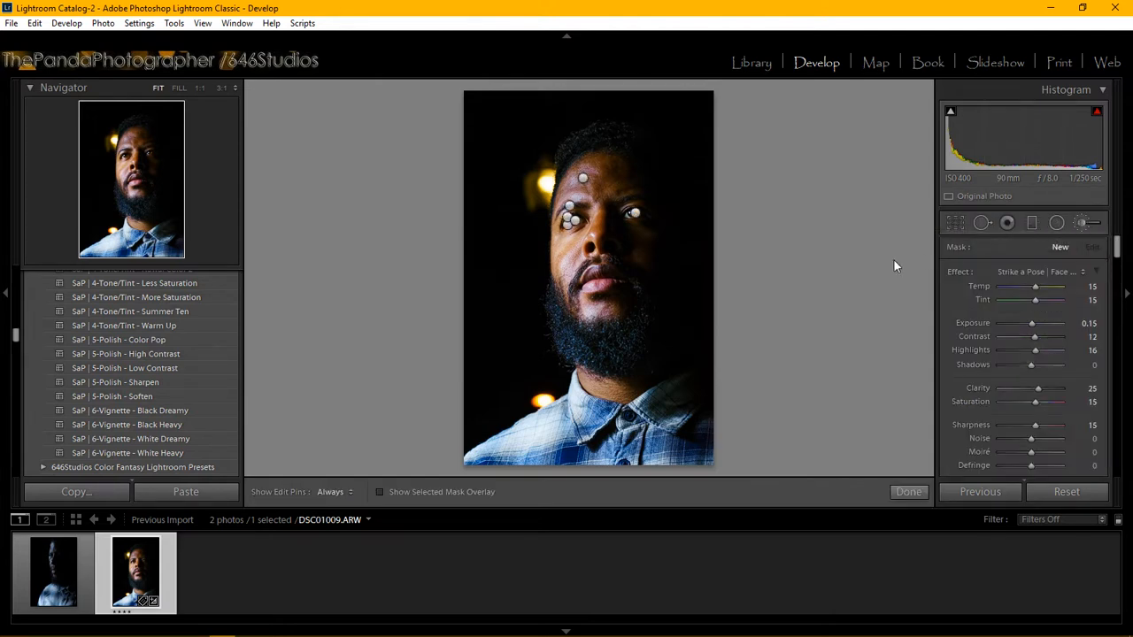
left_click(634, 214)
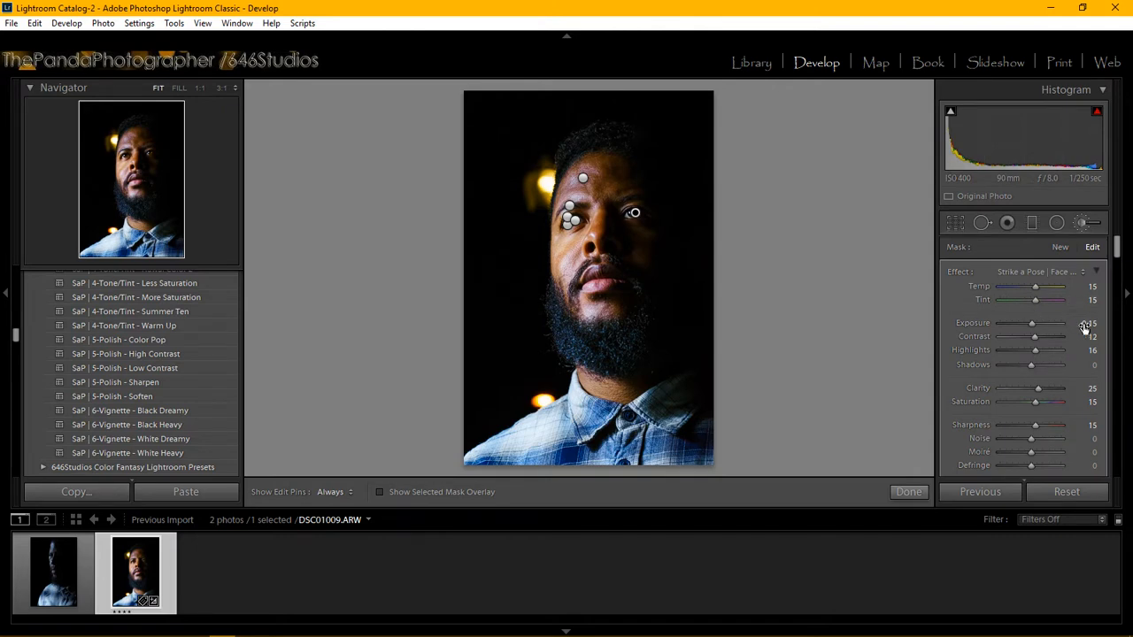
left_click(149, 153)
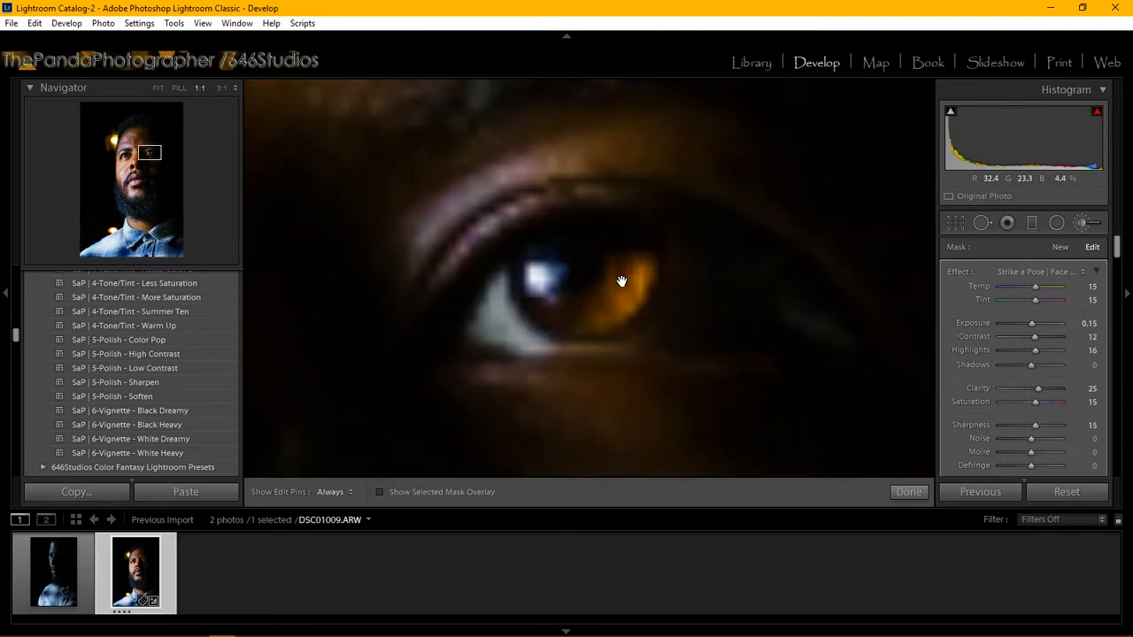
left_click(1094, 325)
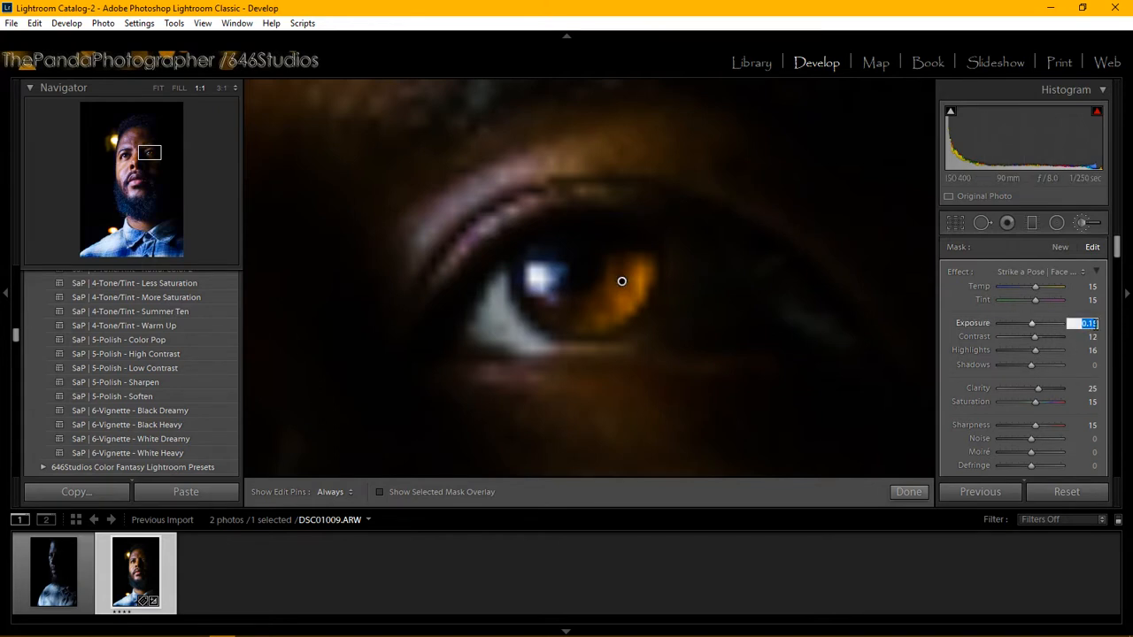
left_click(1094, 325)
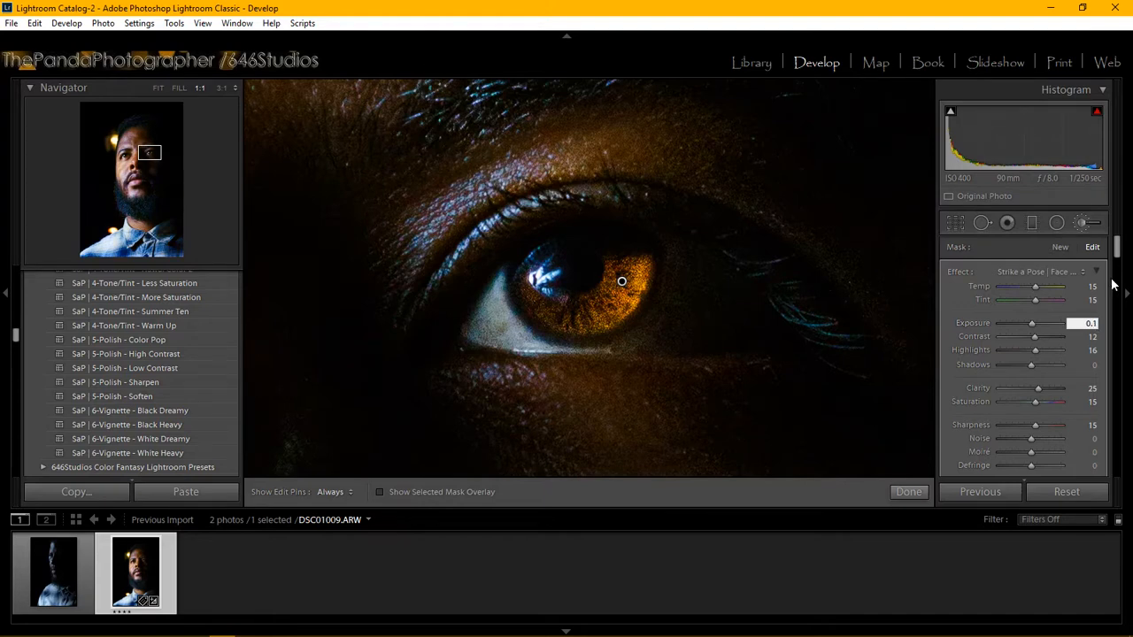
type("0.08")
key("Return")
Set the shaded iris mask's Clarity to 5 and its Exposure to 0.11
left_click(1086, 389)
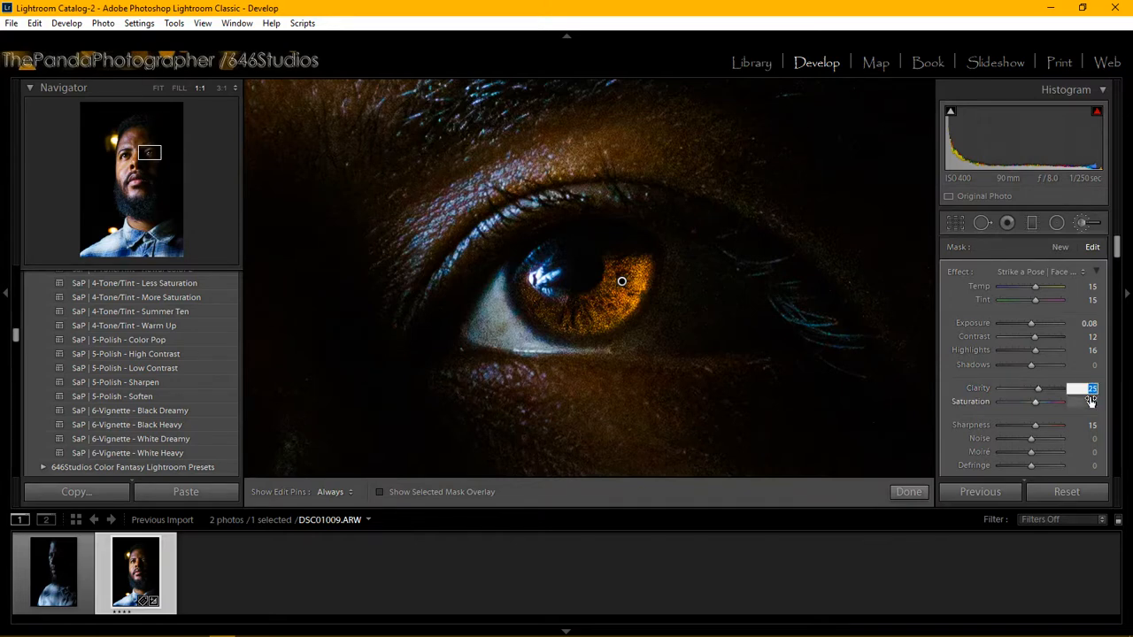
type("5")
key("Return")
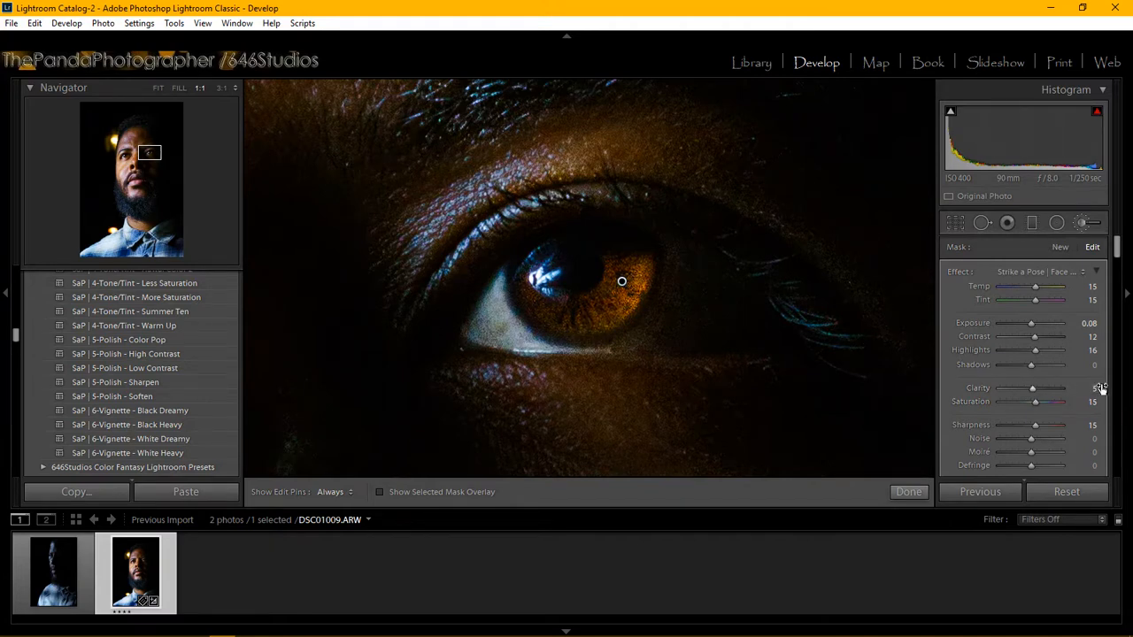
left_click(1089, 324)
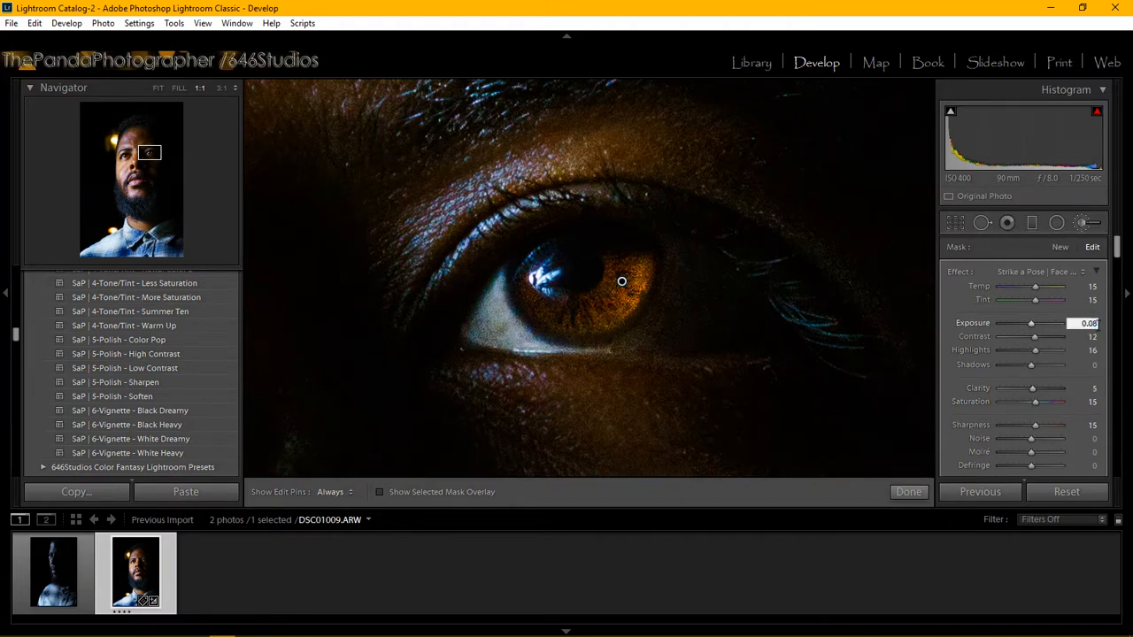
key("BackSpace")
key("BackSpace")
type("11")
key("Return")
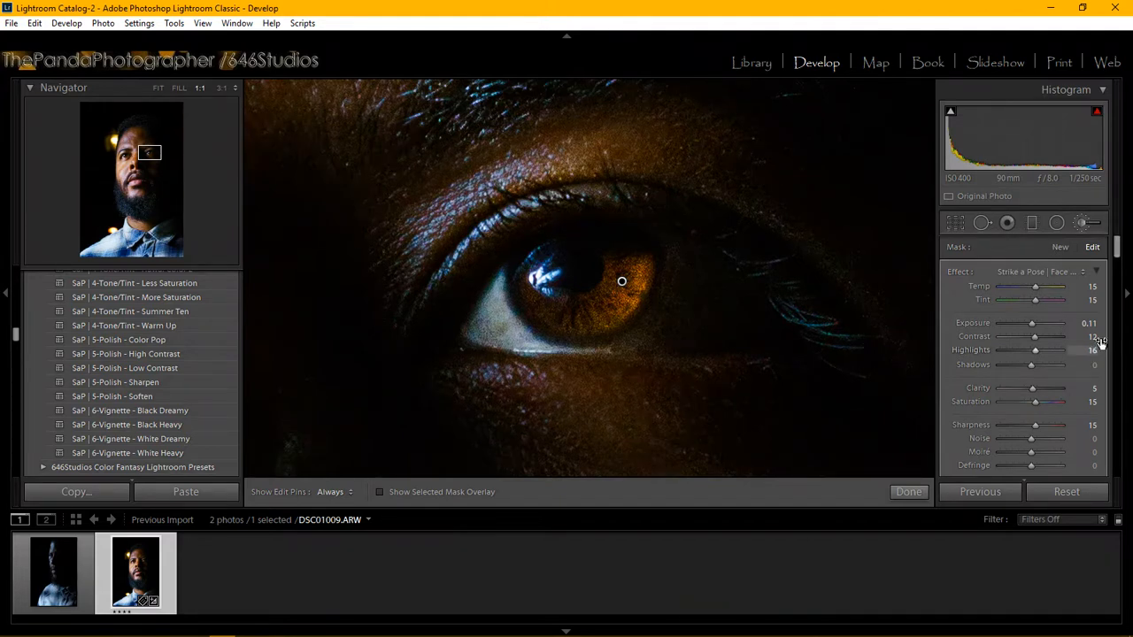
Examine the lit eye and eyebrow at 1:1, close the Adjustment Brush and view the whole portrait
left_click(127, 157)
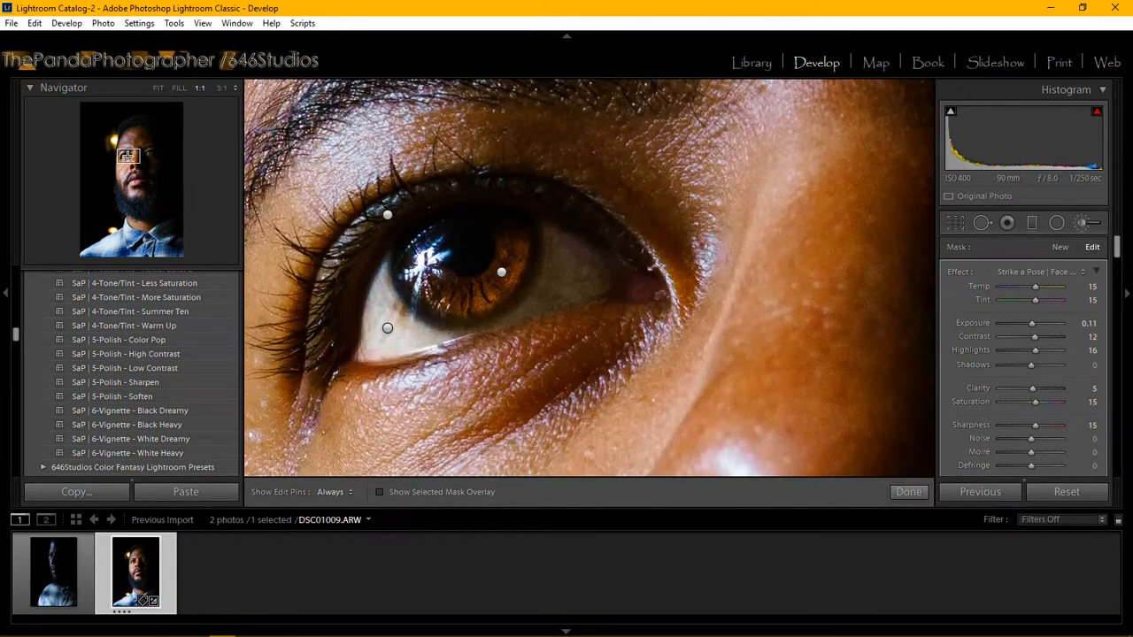
mouse_move(126, 157)
left_mouse_down()
mouse_move(140, 155)
mouse_move(124, 154)
left_mouse_up()
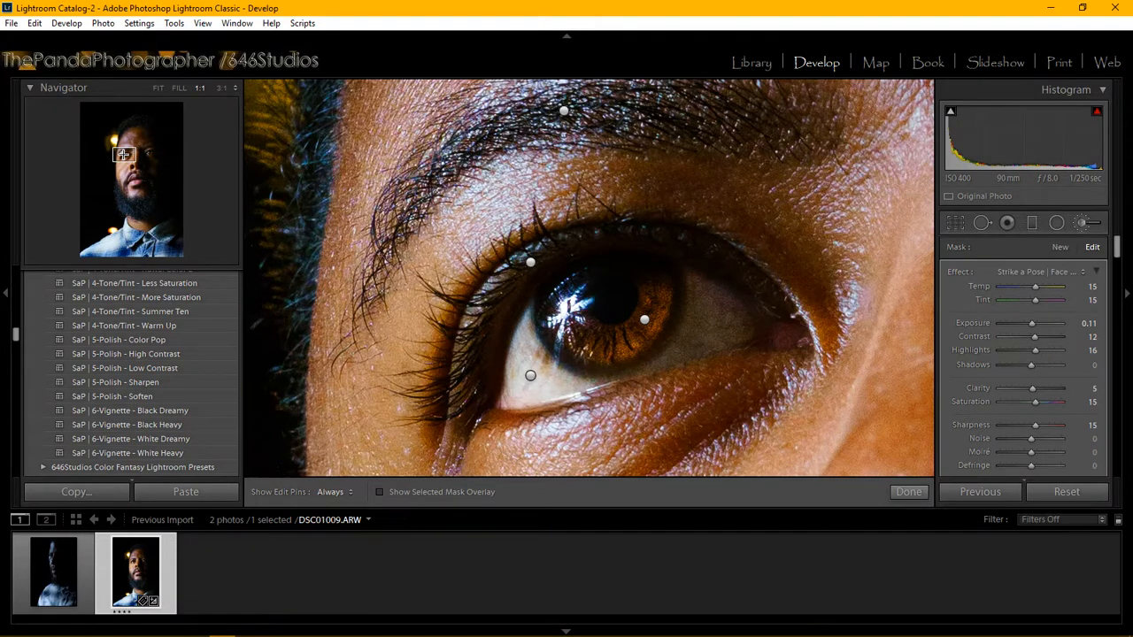
mouse_move(124, 154)
left_mouse_down()
mouse_move(149, 155)
mouse_move(131, 157)
left_mouse_up()
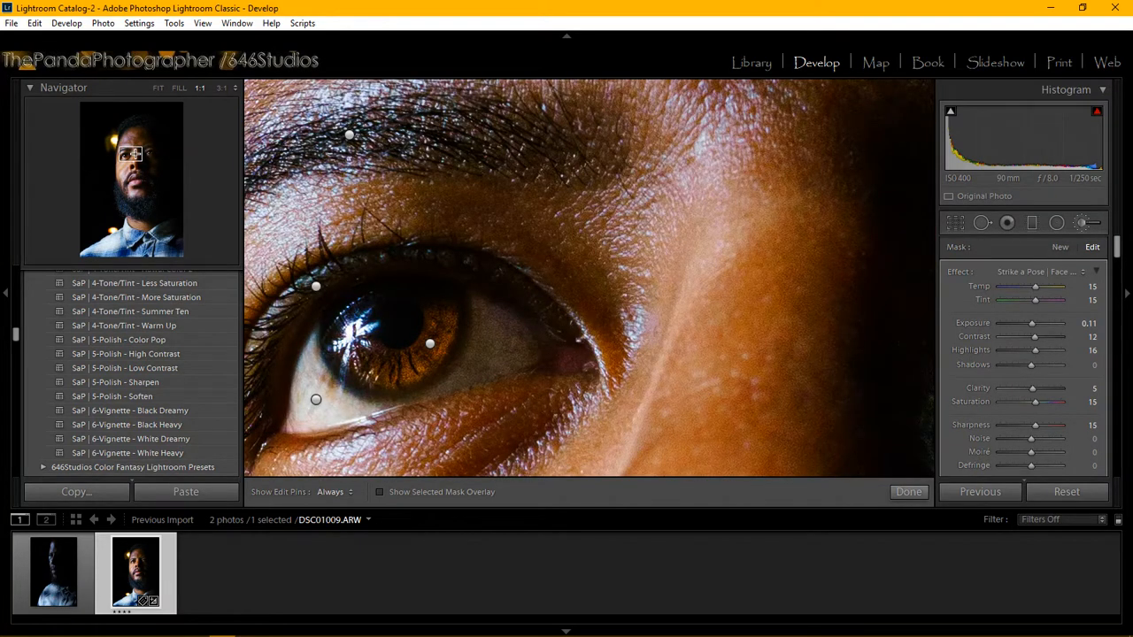
left_click(908, 492)
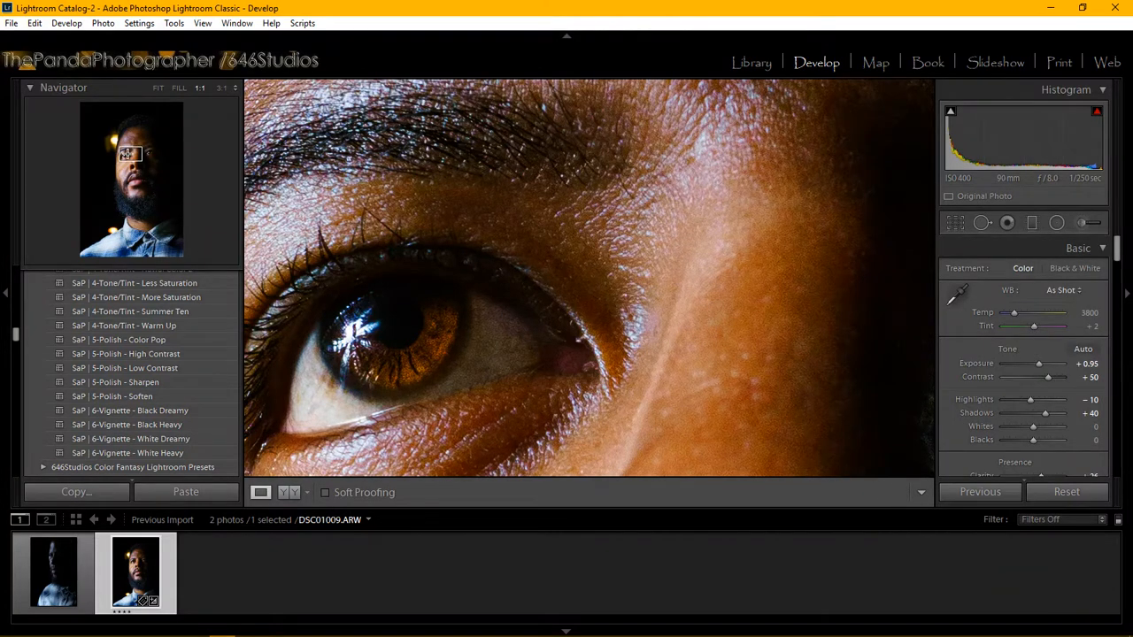
left_click(127, 154)
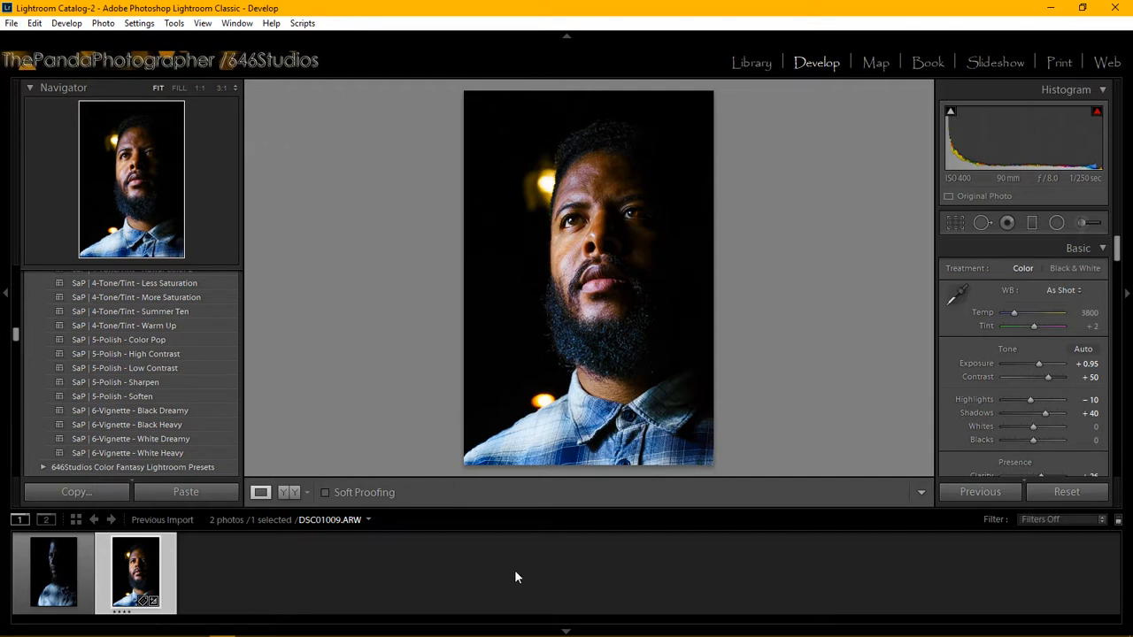
Switch to Chrome to check the YouTube live stream dashboard, and return to Lightroom
left_click(352, 625)
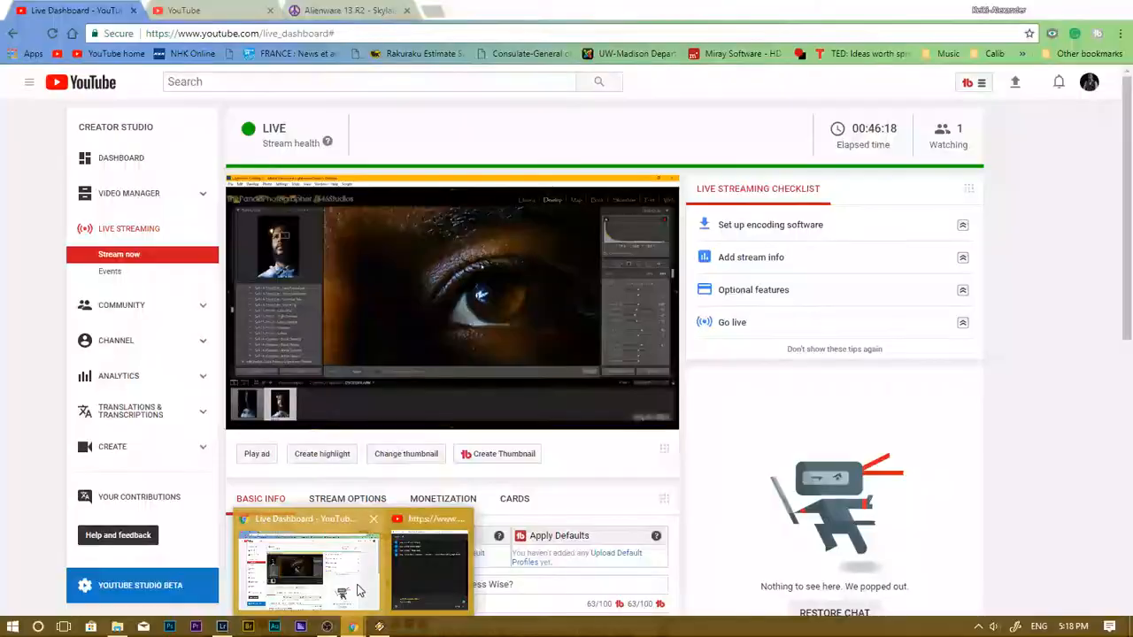
left_click(362, 590)
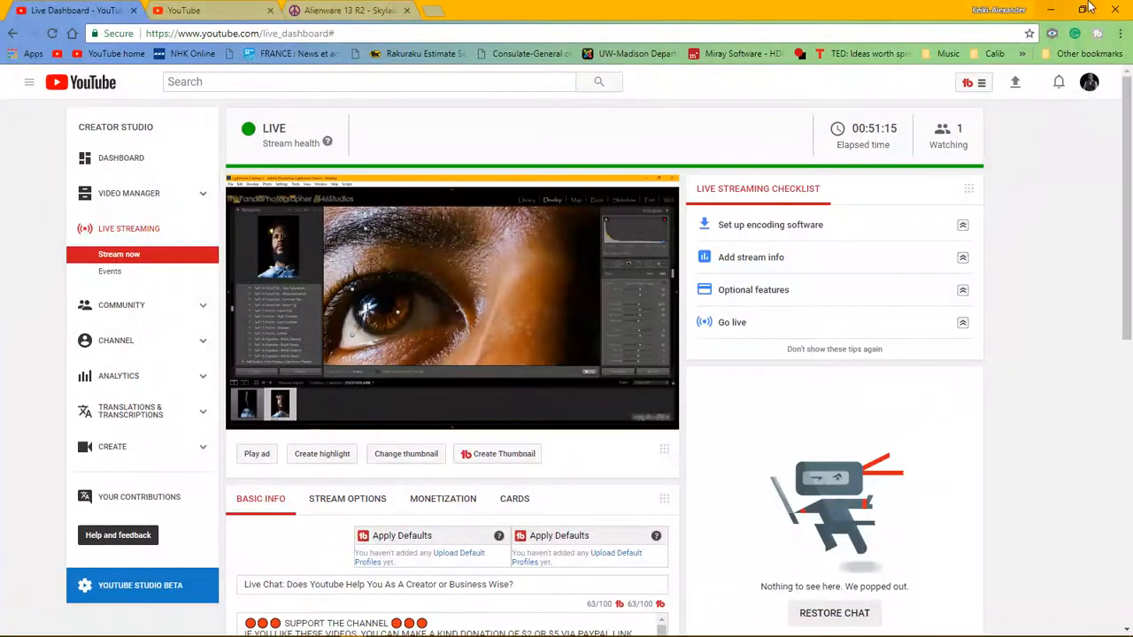
left_click(1050, 9)
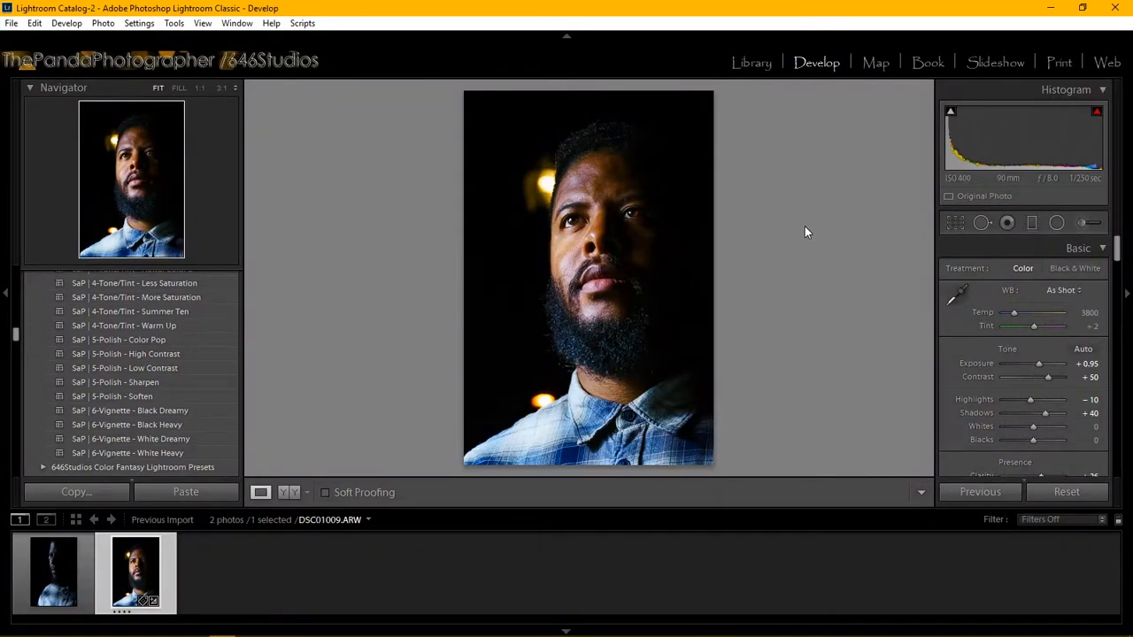
Move the Lightroom window aside to read the popped-out YouTube live chat, and maximize the window again
left_click_drag(657, 16, 304, 29)
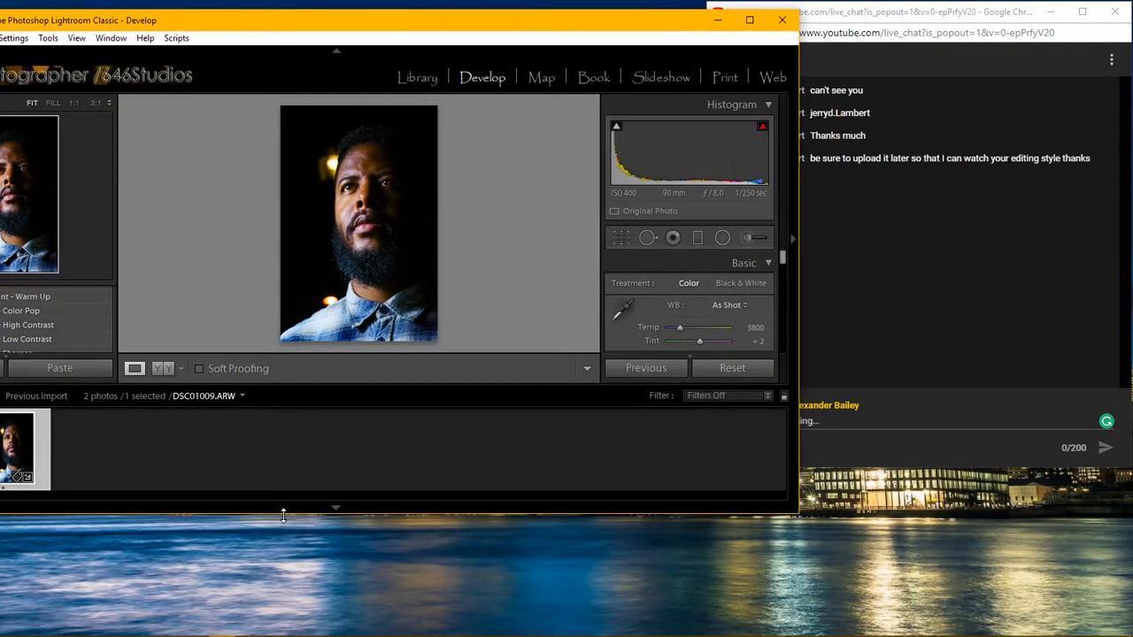
left_click_drag(277, 515, 295, 636)
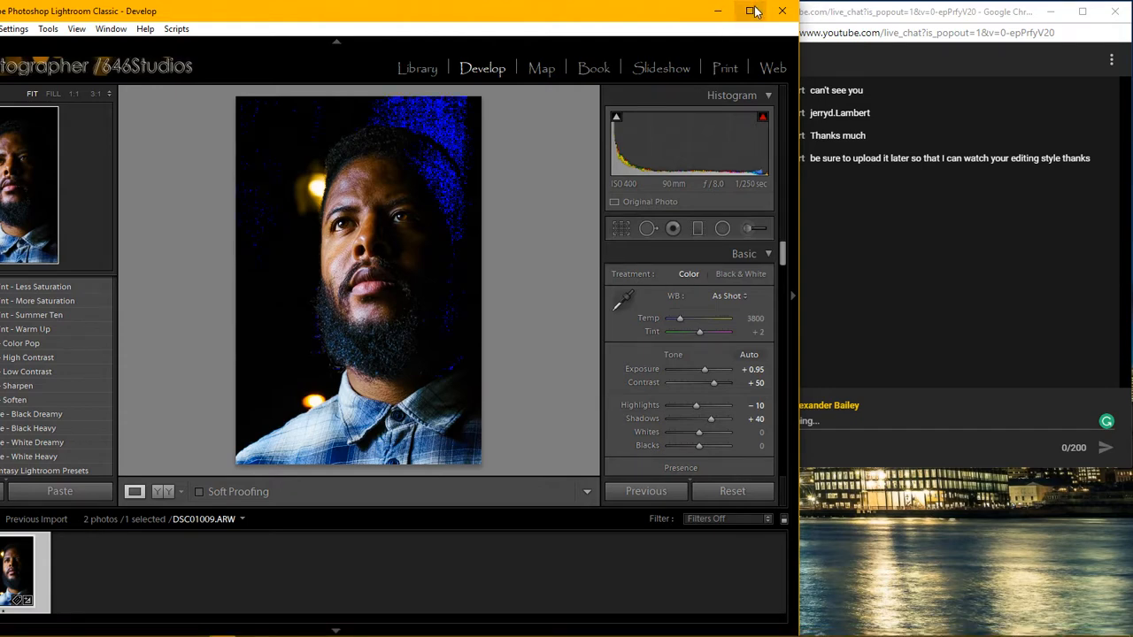
left_click(753, 11)
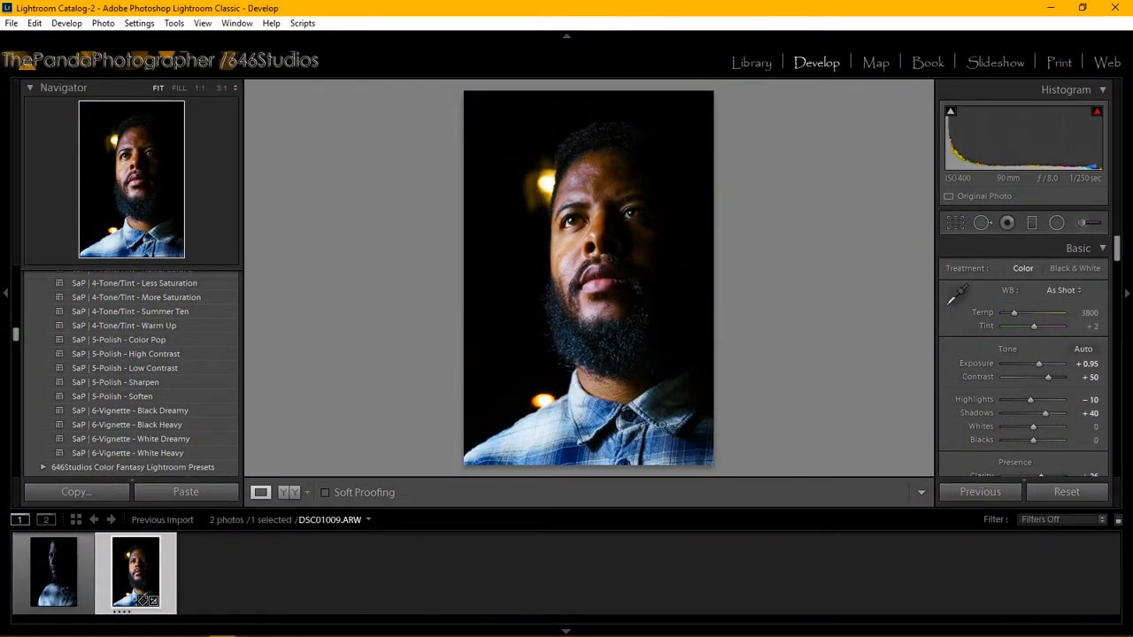
Start an export of the portrait and browse for a destination to the Raw Photos folder on Patriot Drive (D:)
left_click(11, 23)
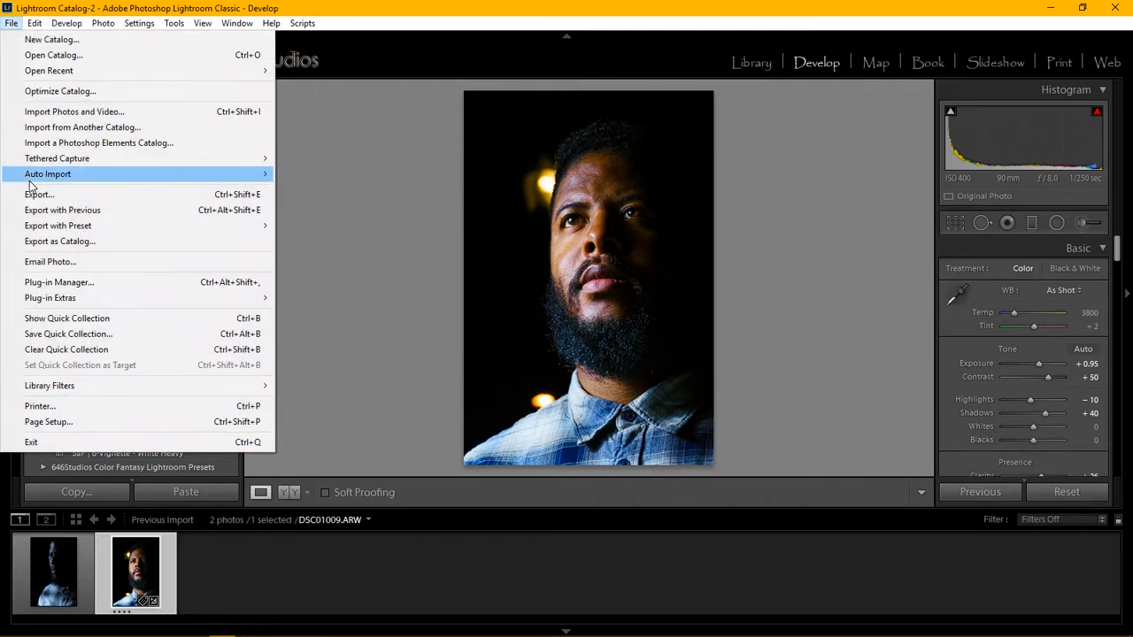
left_click(45, 194)
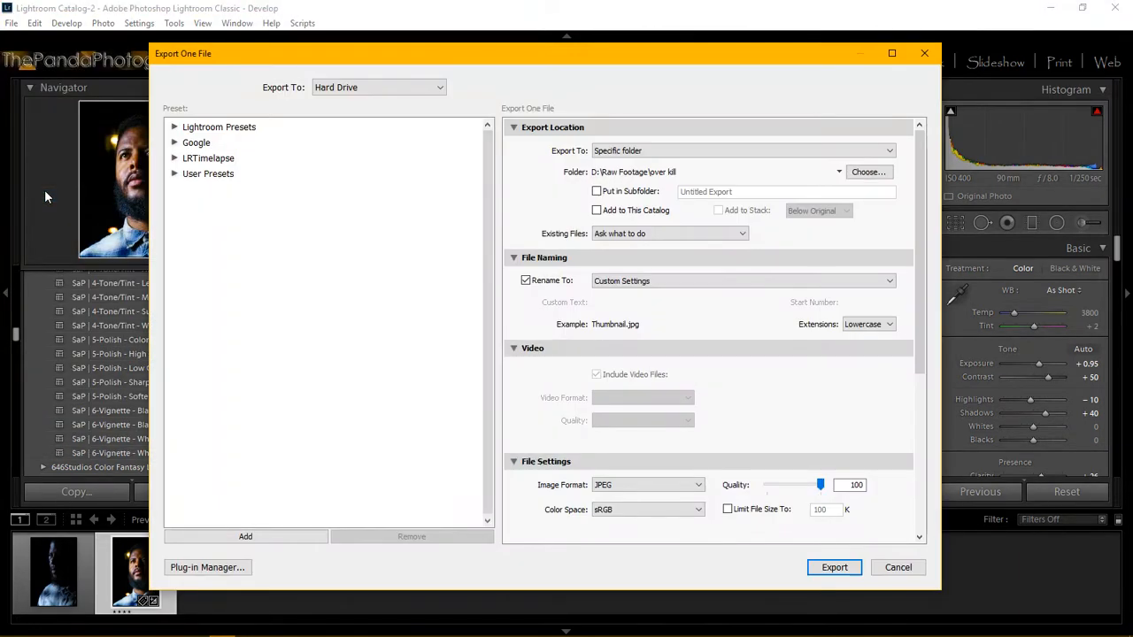
left_click(867, 171)
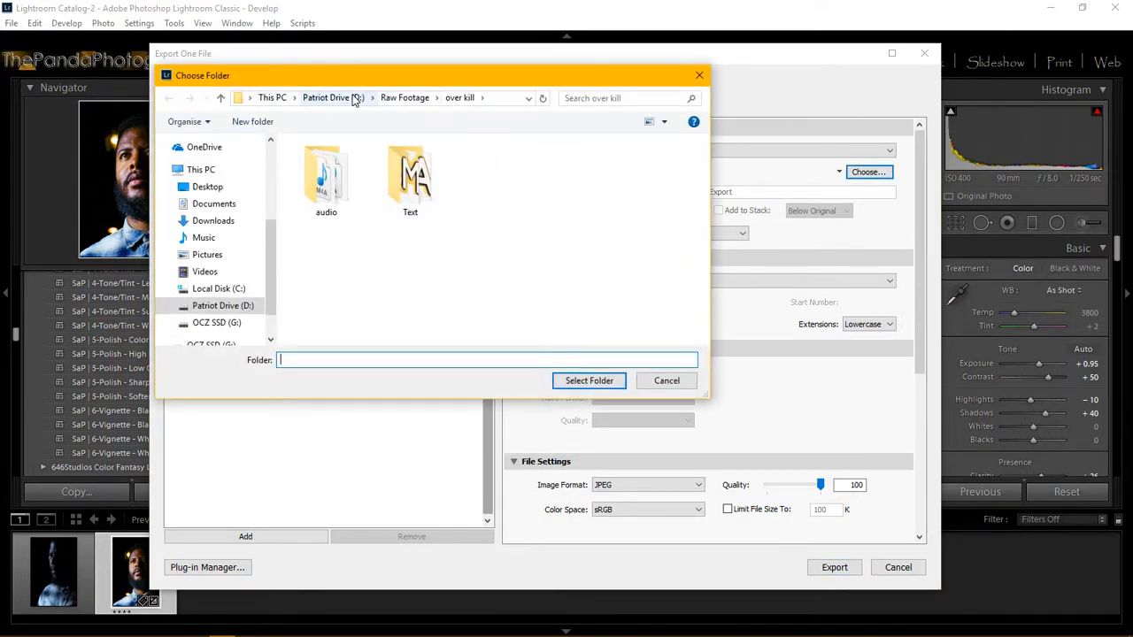
left_click(334, 98)
scroll(348, 230, "down", 10)
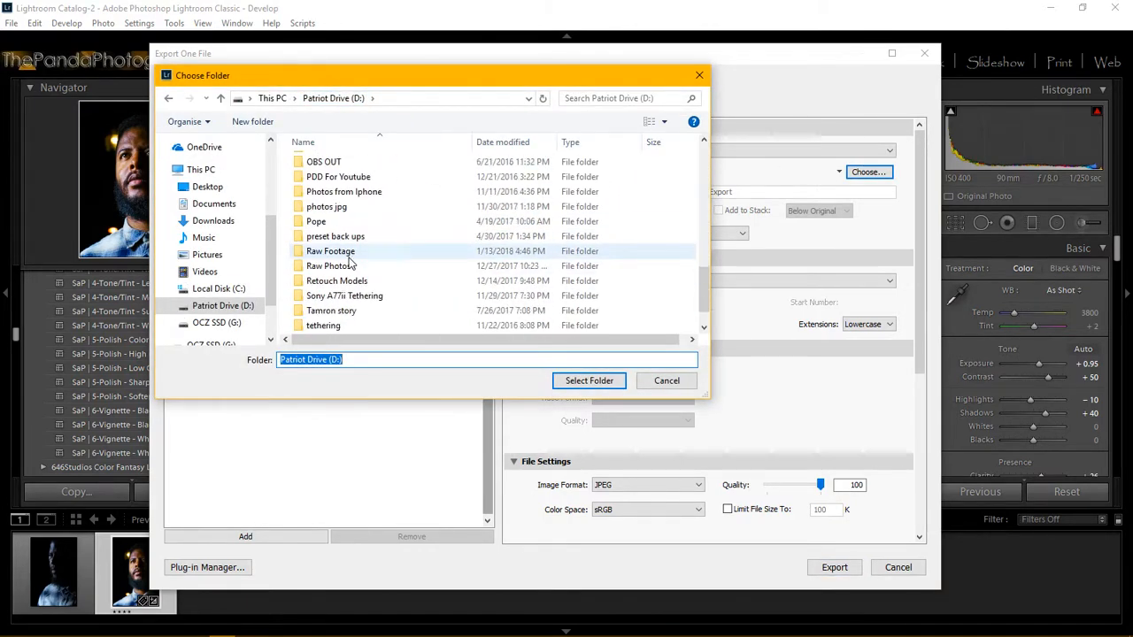
double_click(348, 237)
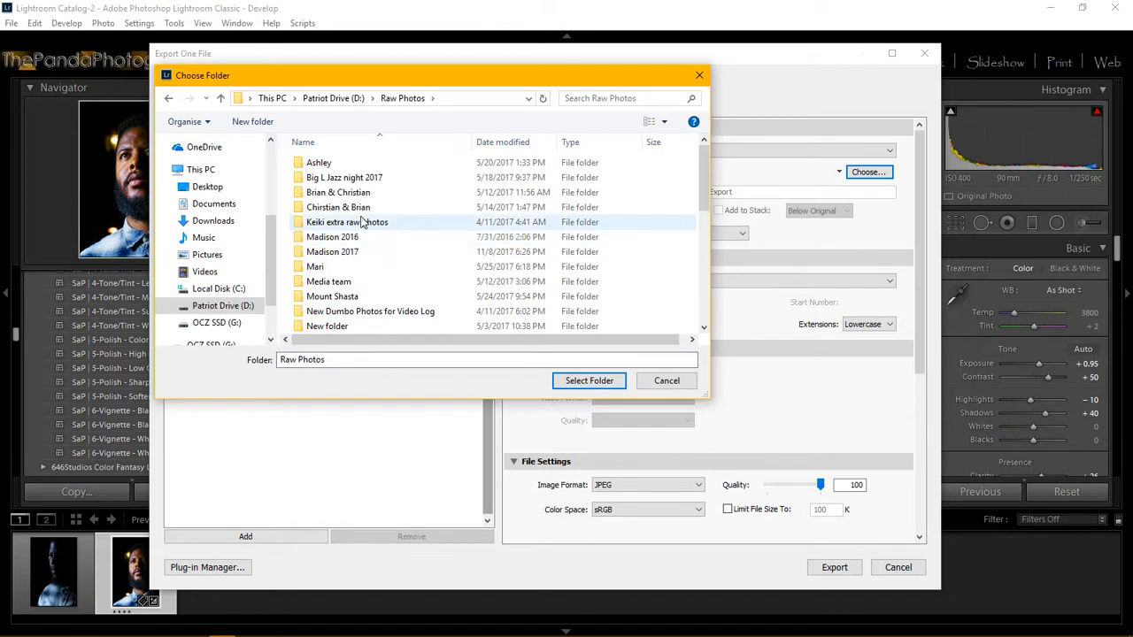
Set the export destination to Portland\Sony A7R with FE 90 High and turn off the watermark
scroll(363, 232, "down", 5)
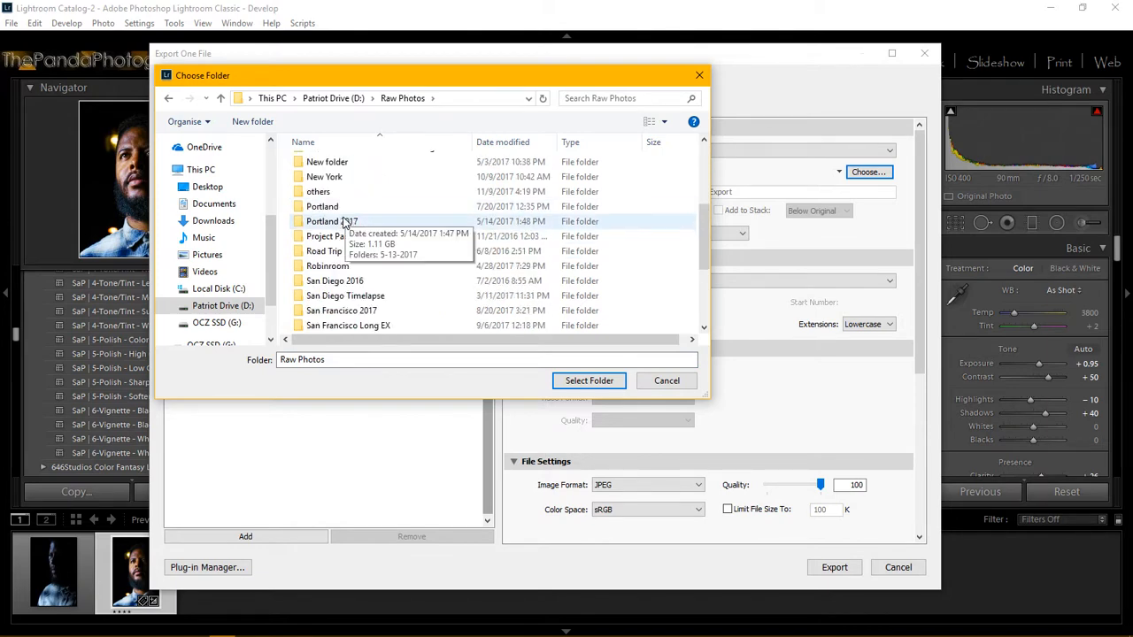
double_click(344, 222)
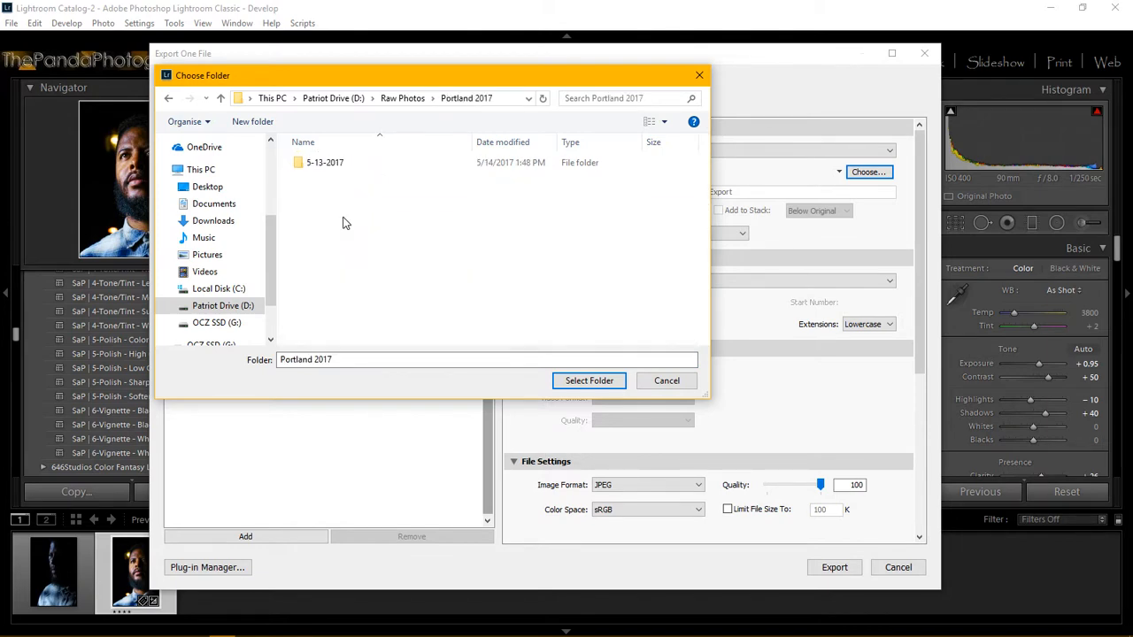
left_click(167, 99)
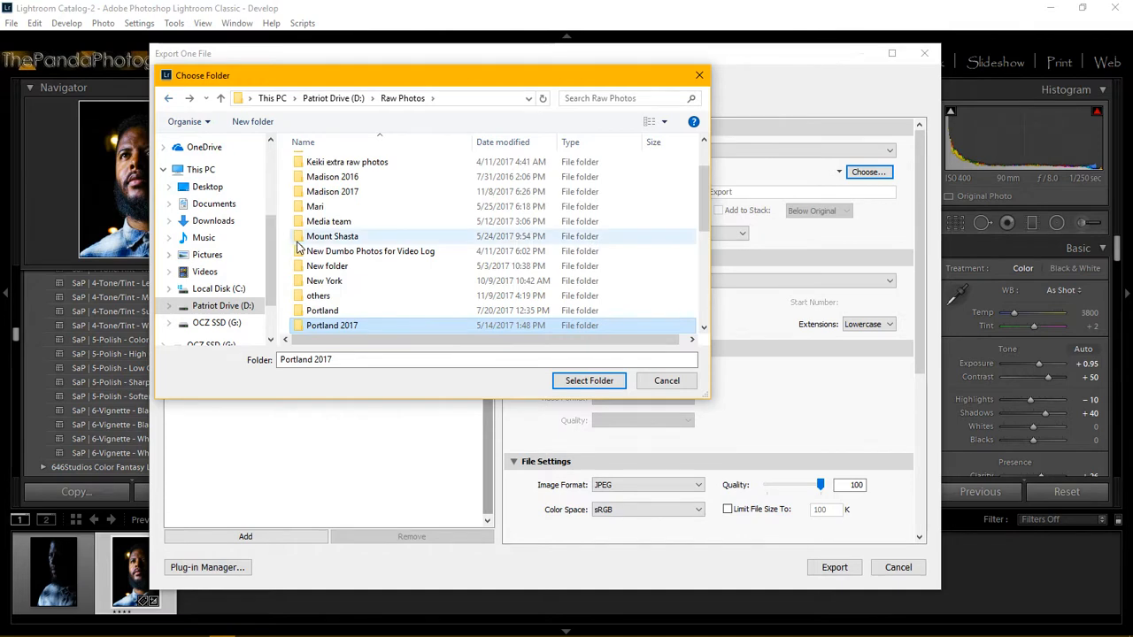
double_click(337, 307)
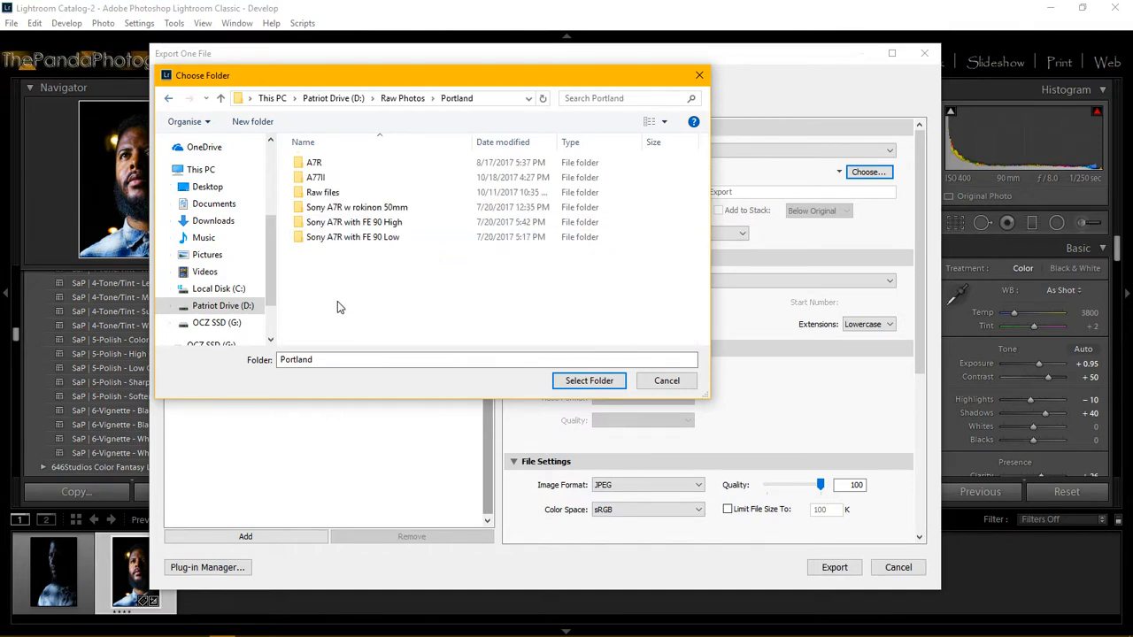
left_click(343, 224)
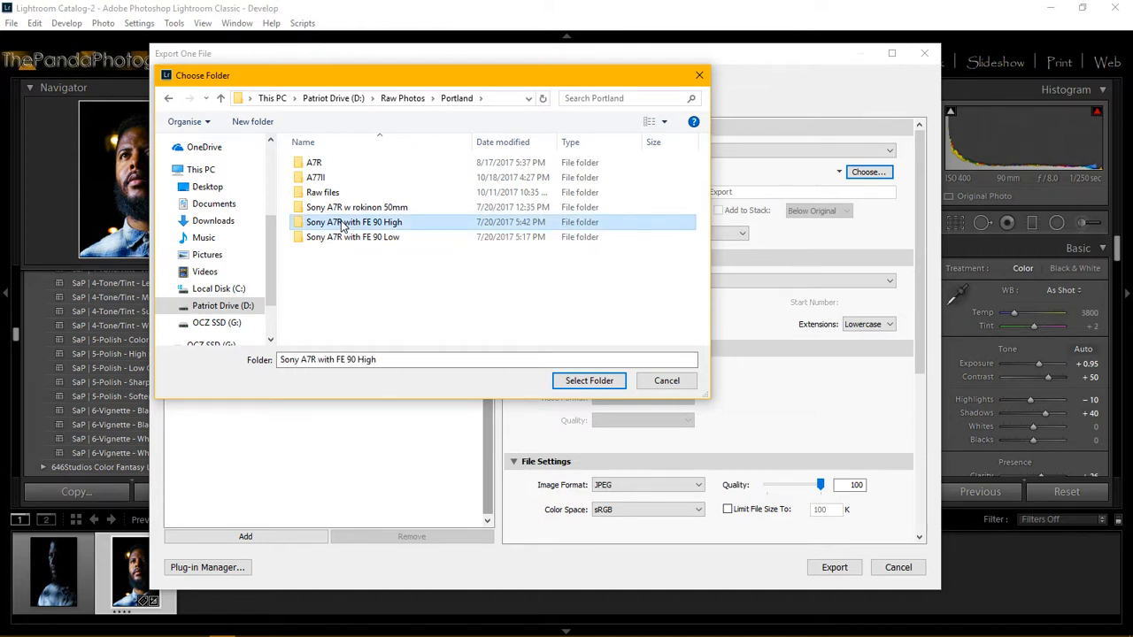
double_click(341, 222)
left_click(584, 381)
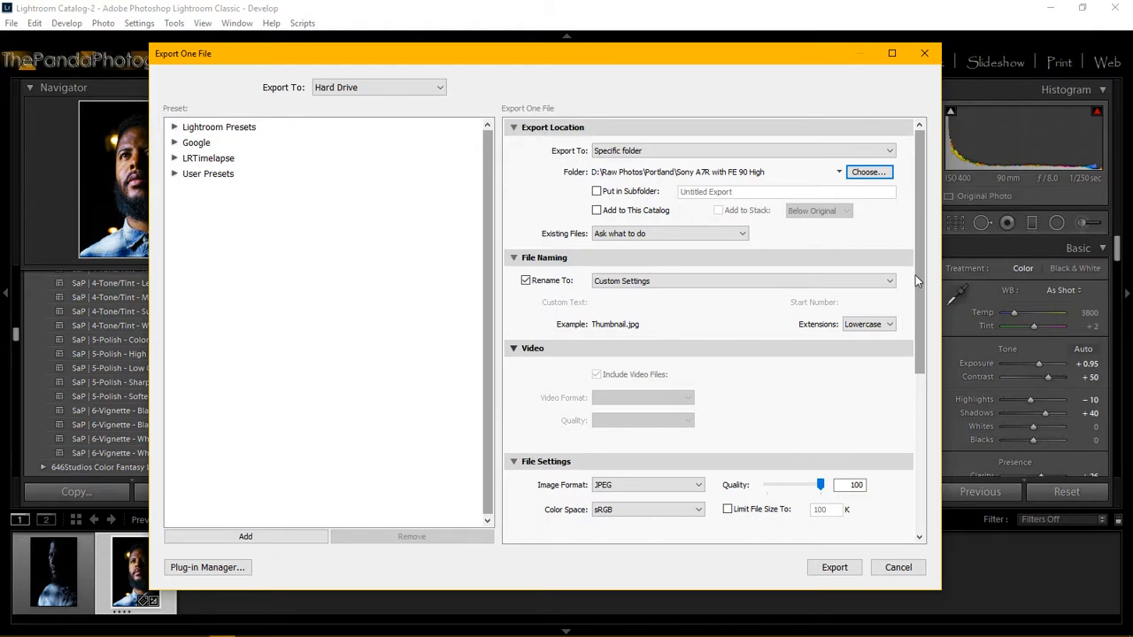
left_click_drag(915, 275, 912, 471)
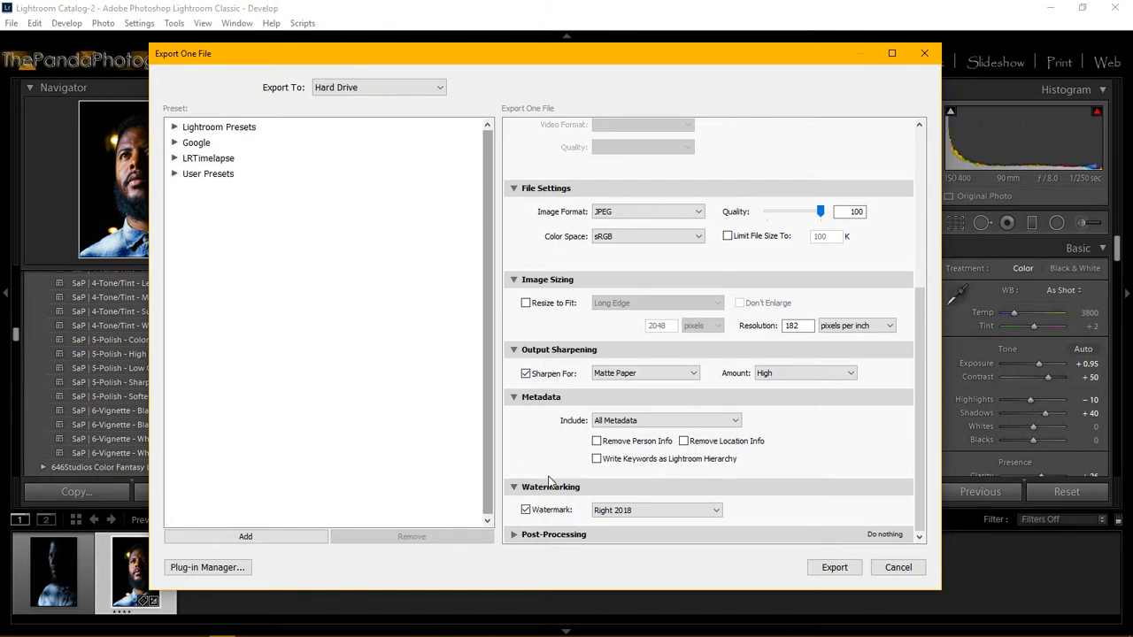
left_click(531, 514)
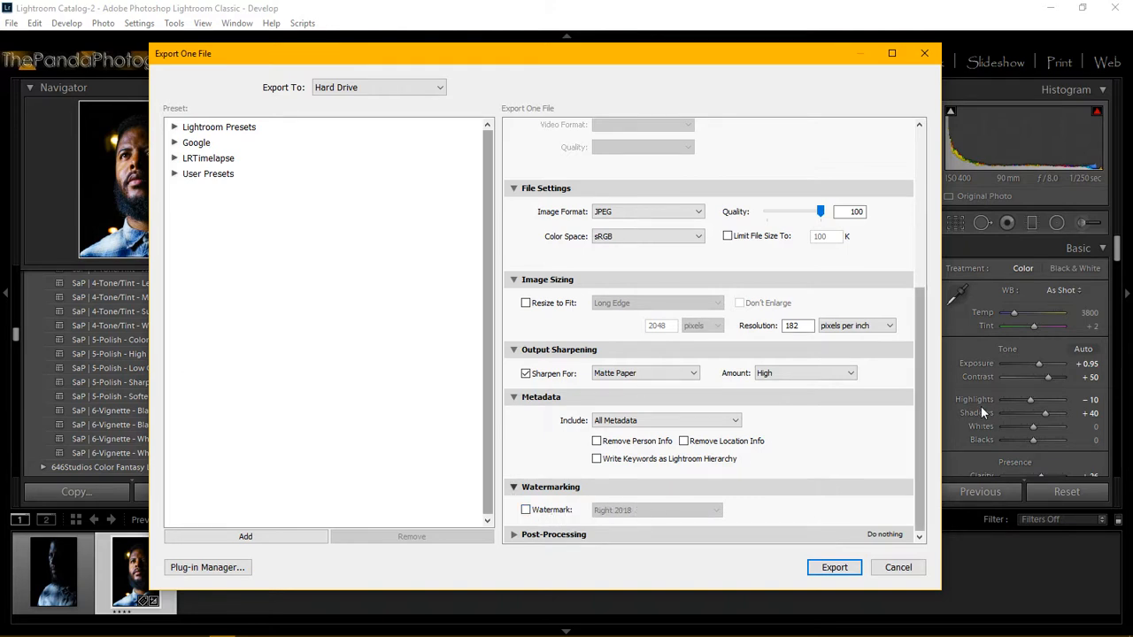
Replace the custom filename template with the subject's name followed by "Subtitle" and export the portrait as a JPEG
left_click_drag(919, 365, 914, 211)
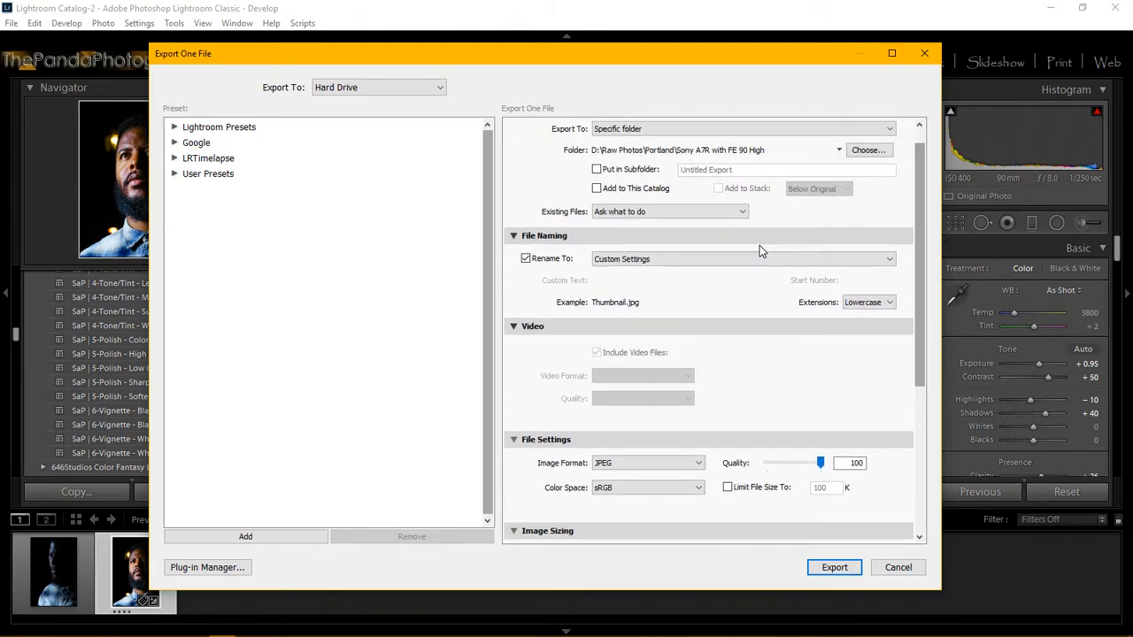
left_click(755, 254)
left_click(688, 425)
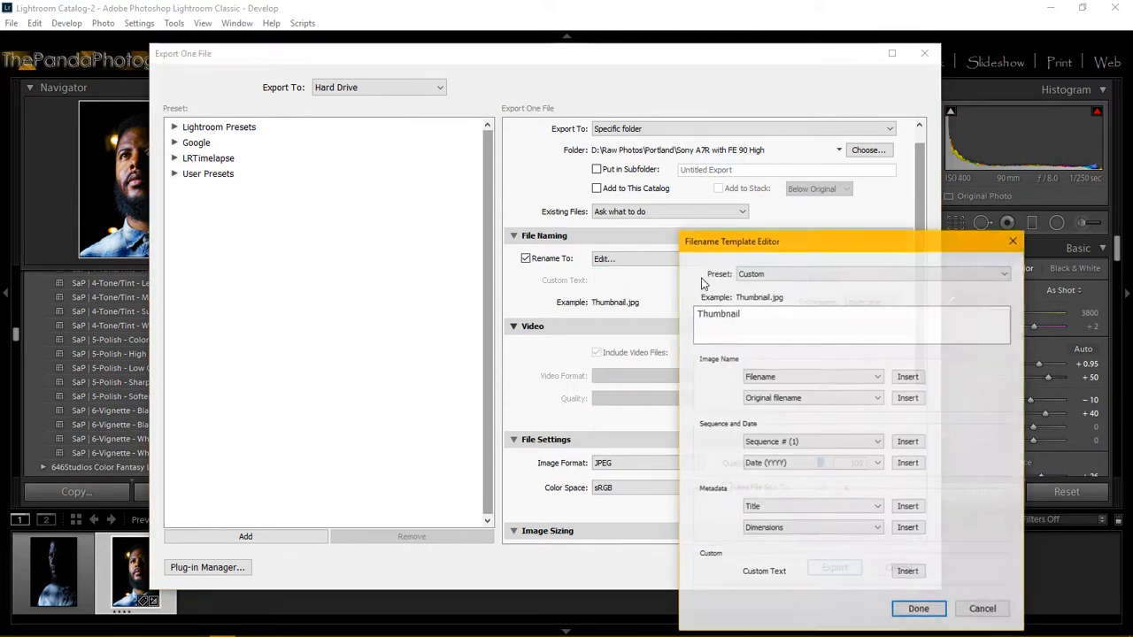
key("ctrl+a")
key("BackSpace")
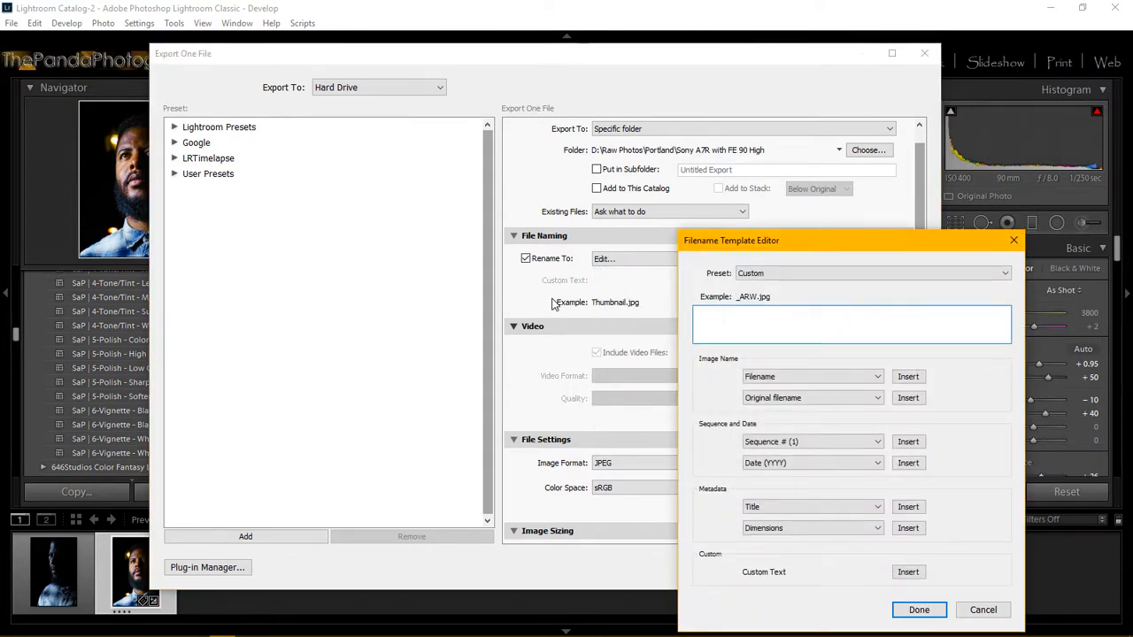
type("Parker")
type("Sub")
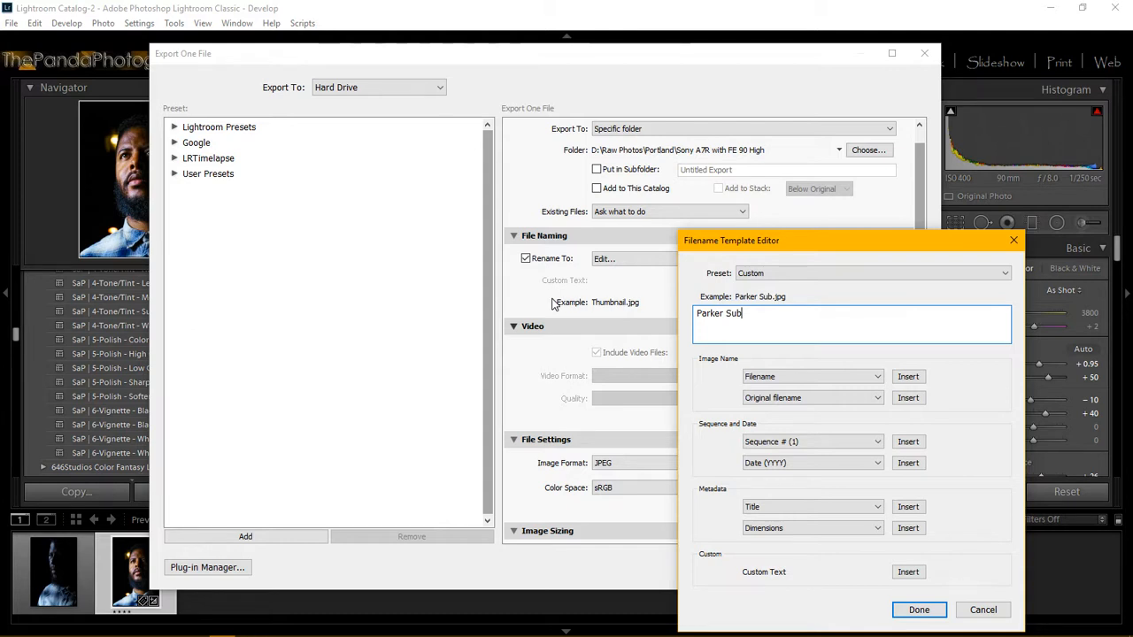
type("title")
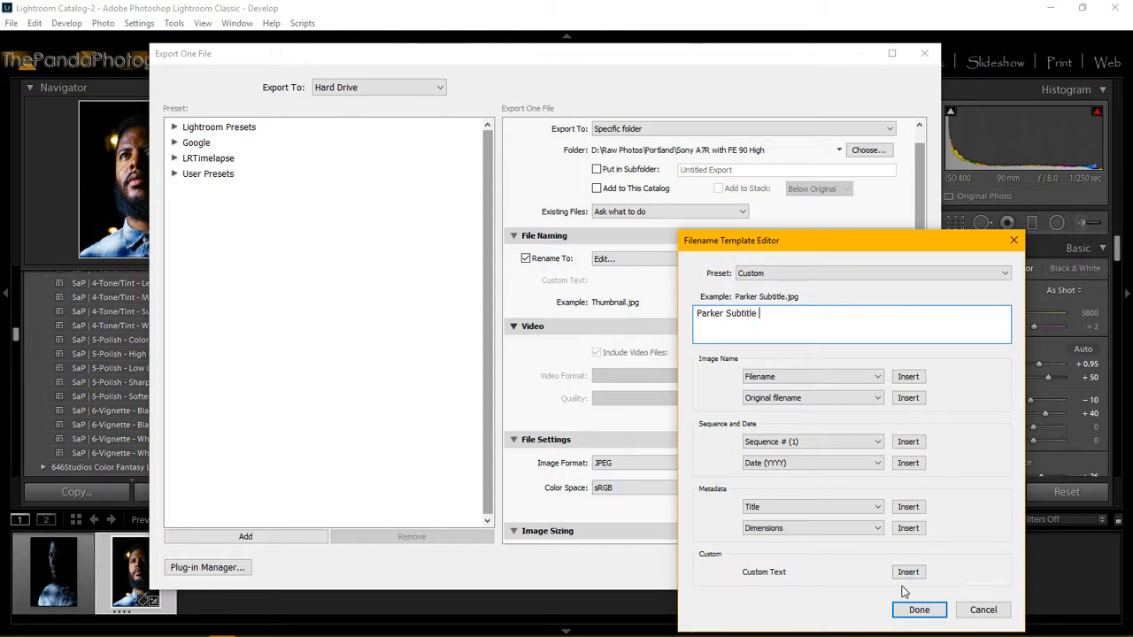
left_click(917, 610)
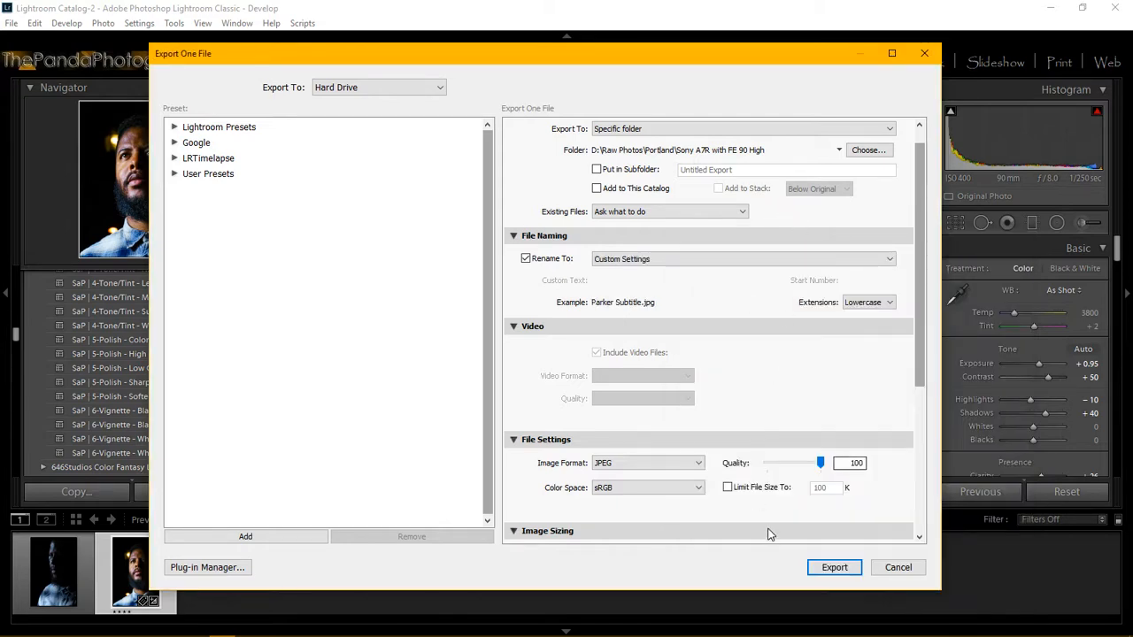
left_click(834, 568)
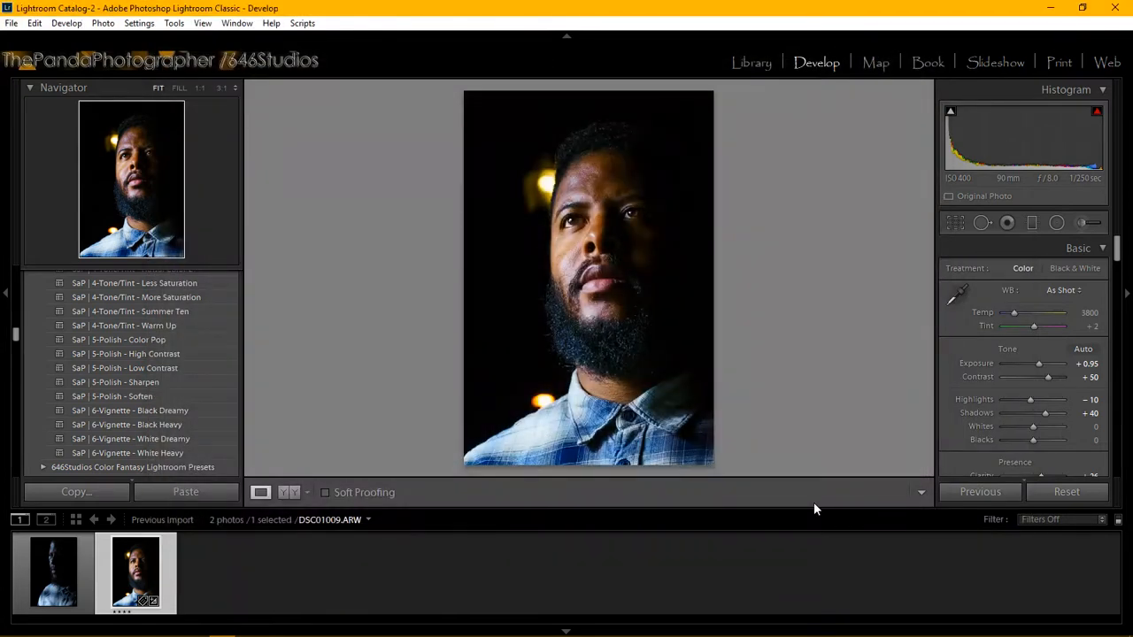
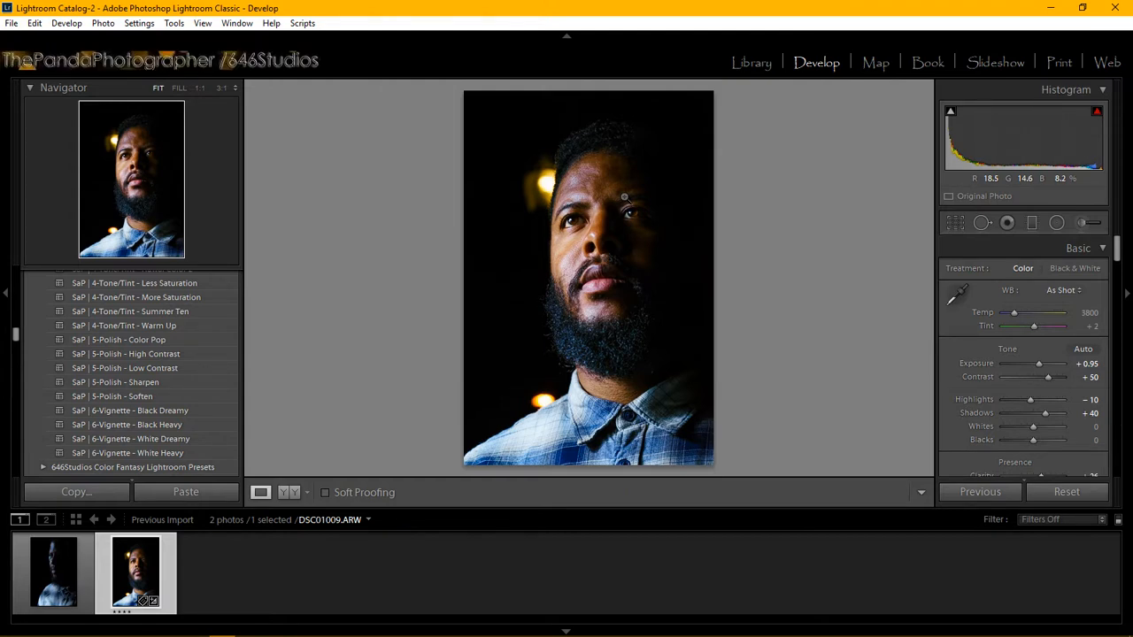
Start a second export of the portrait with the Portland folder Sony A7R with FE 90 Low as its destination
left_click(12, 23)
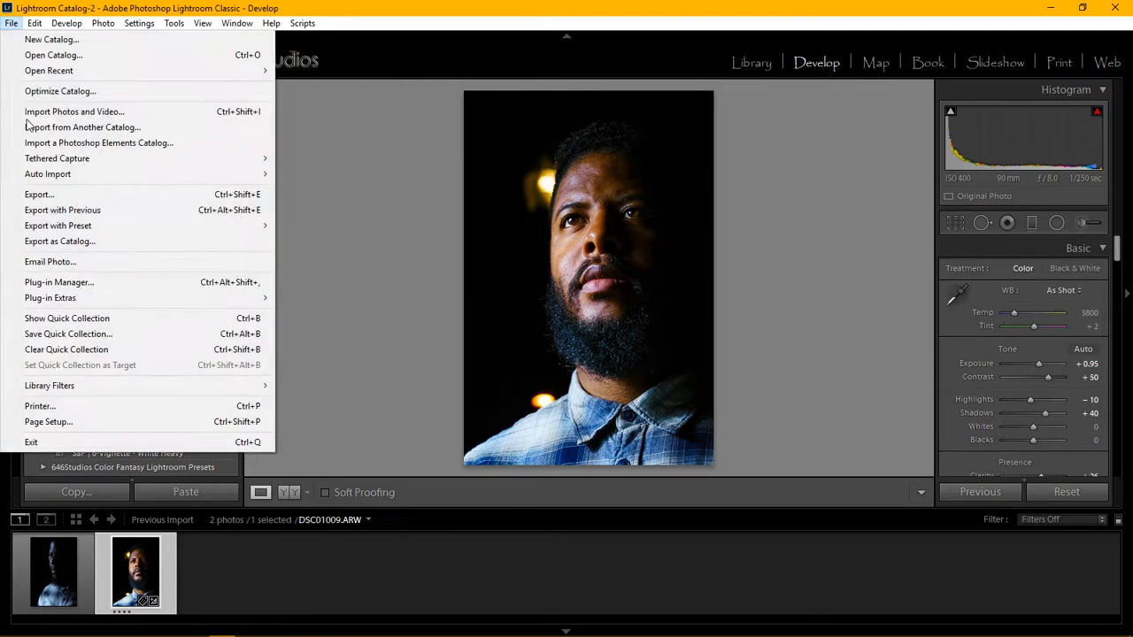
left_click(39, 194)
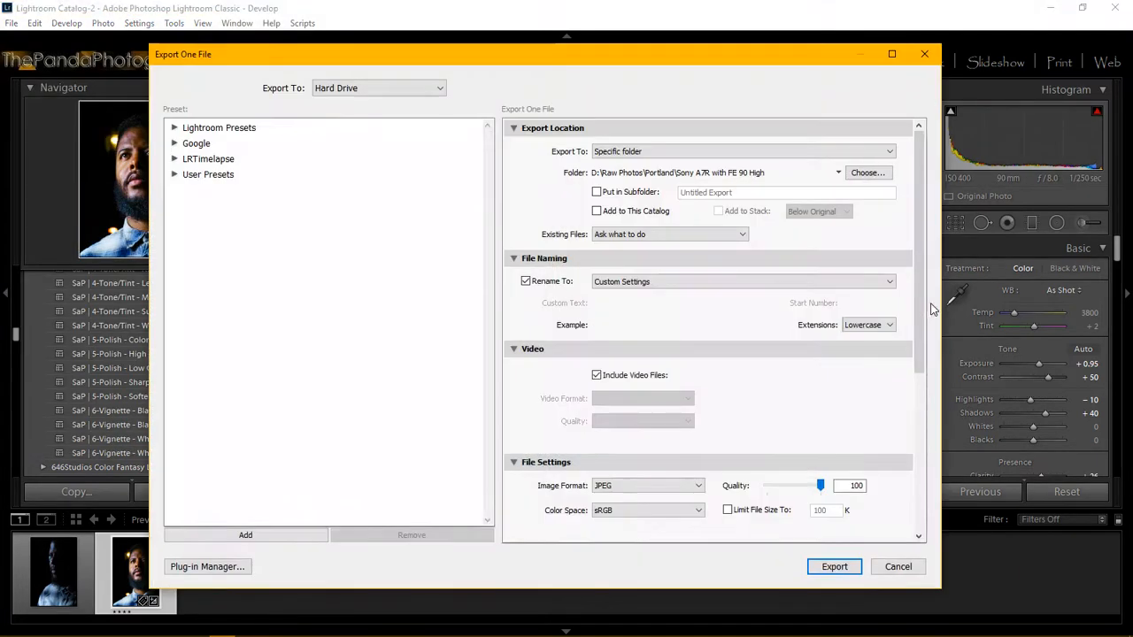
left_click(868, 172)
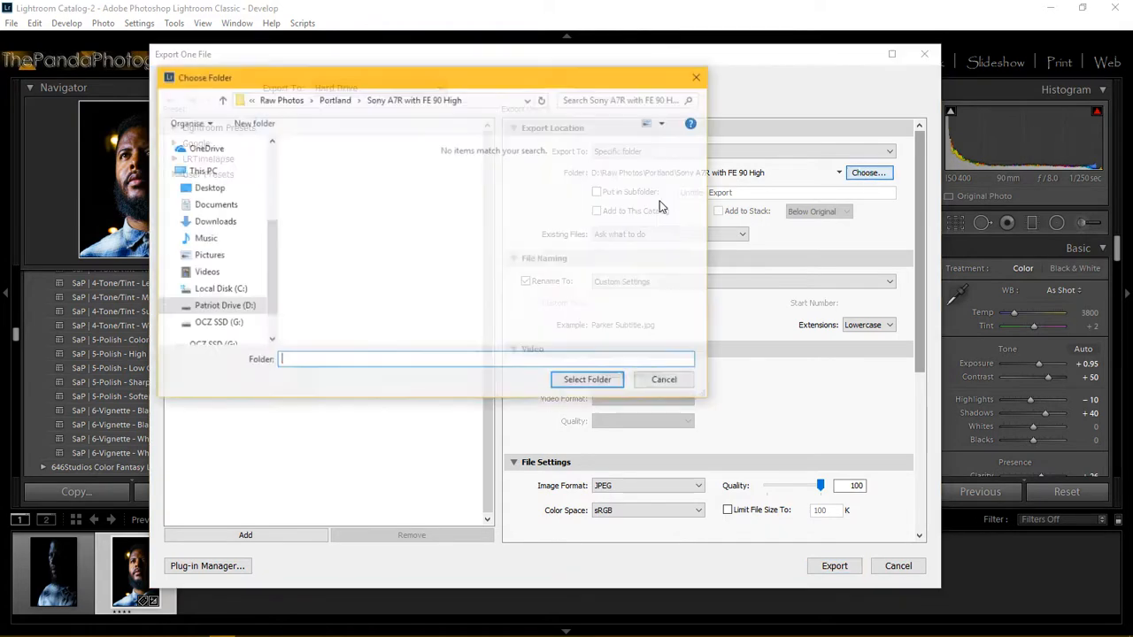
left_click(329, 102)
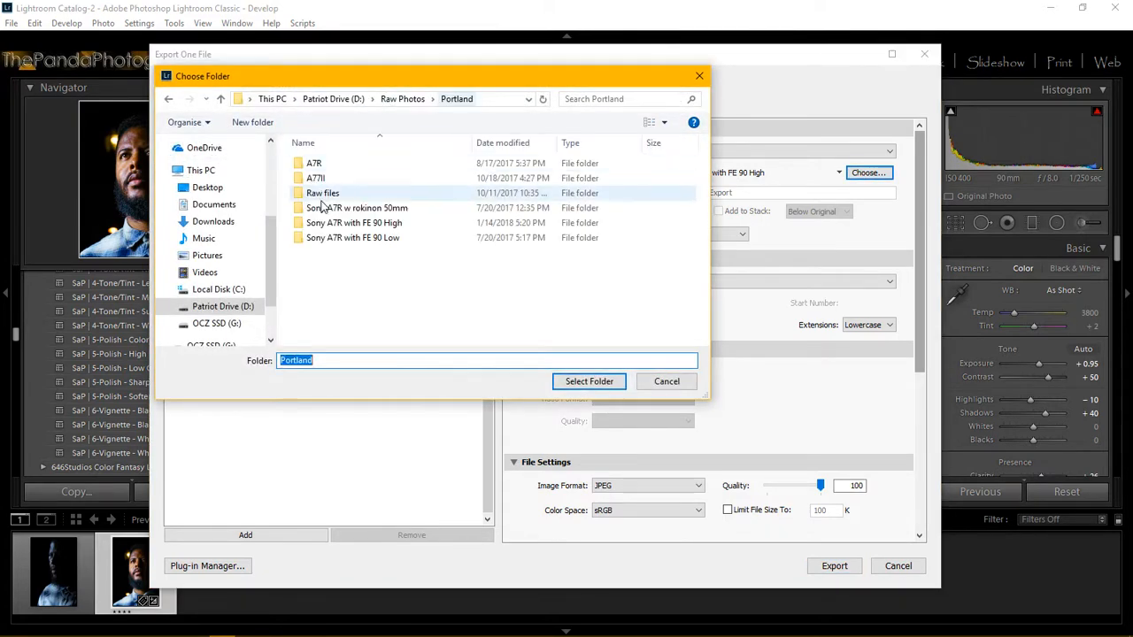
left_click(343, 241)
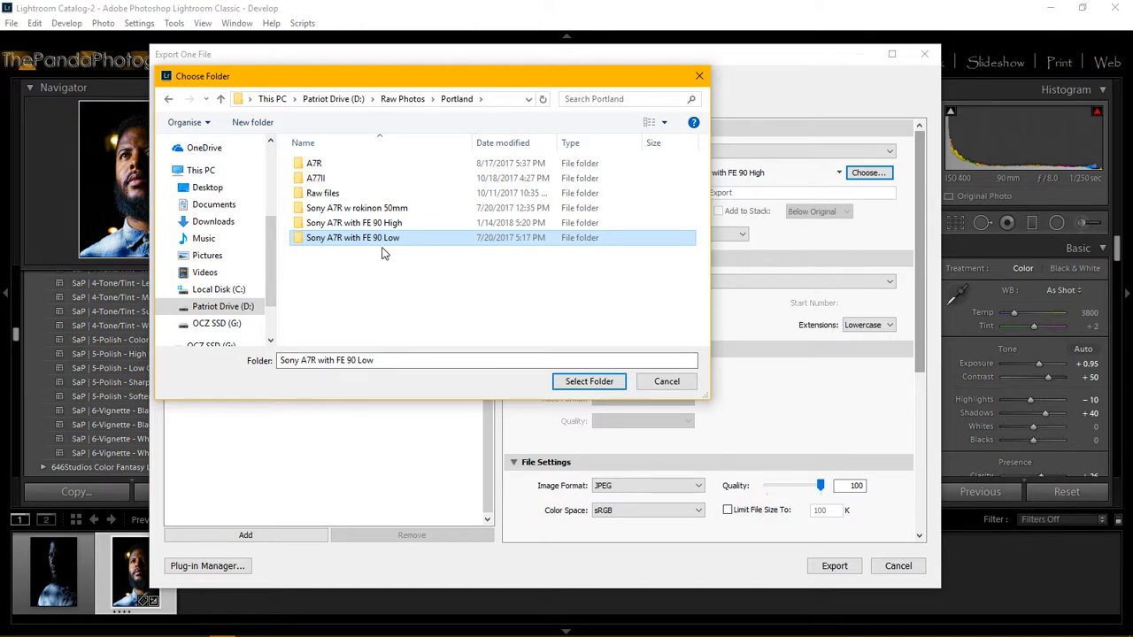
left_click(577, 381)
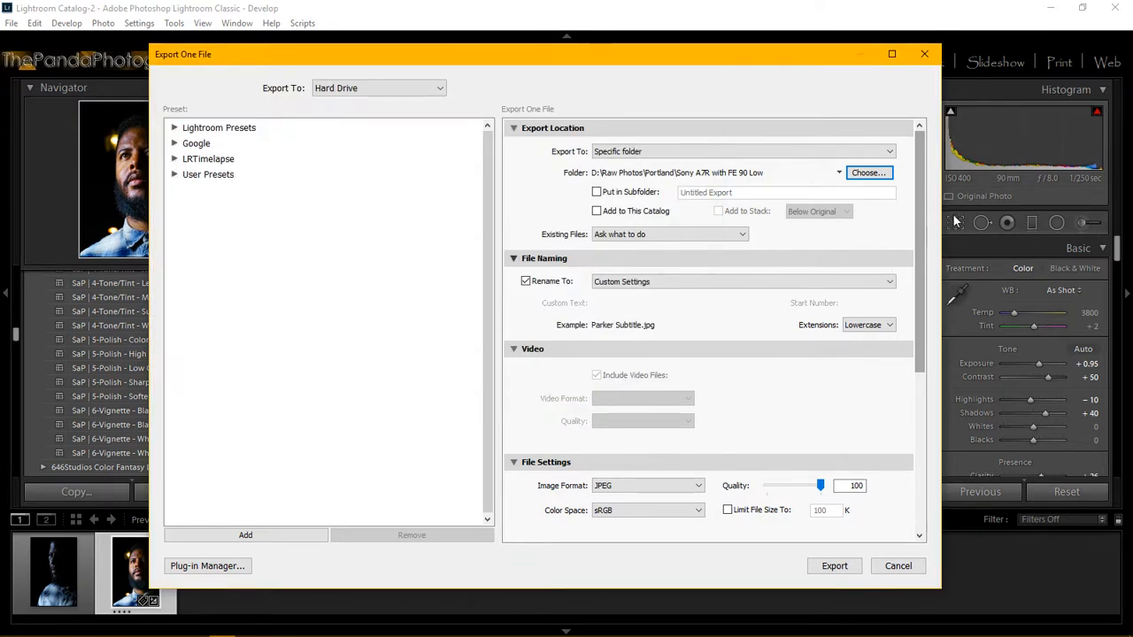
Export the low-resolution portrait resized to 2048 pixels on the long edge with the Right 2018 watermark applied
left_click_drag(917, 241, 912, 392)
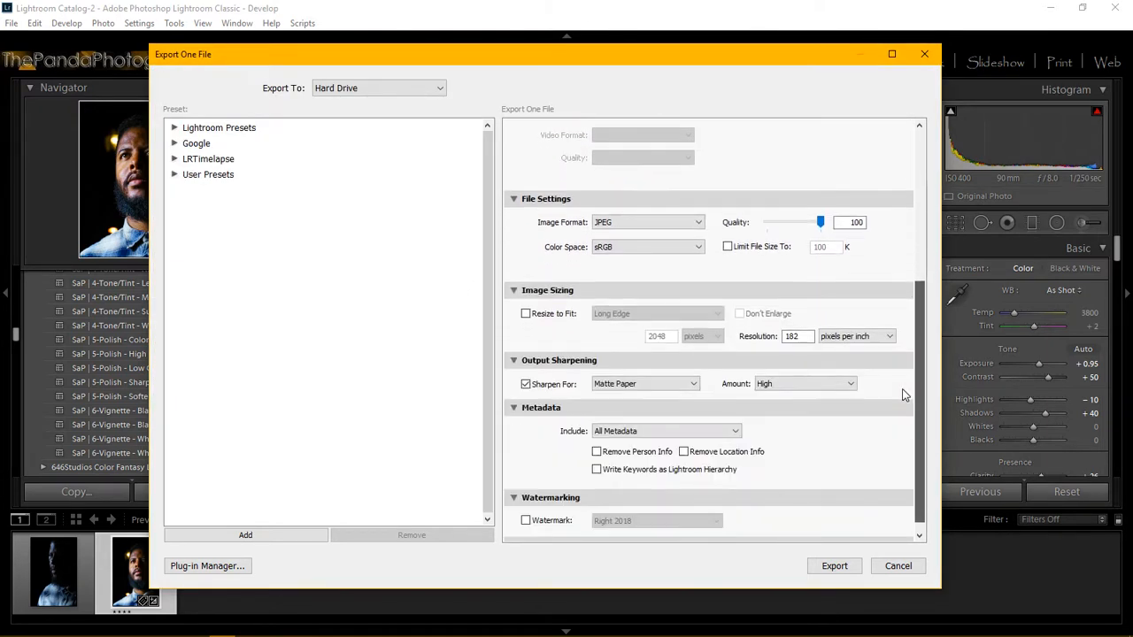
left_click(526, 314)
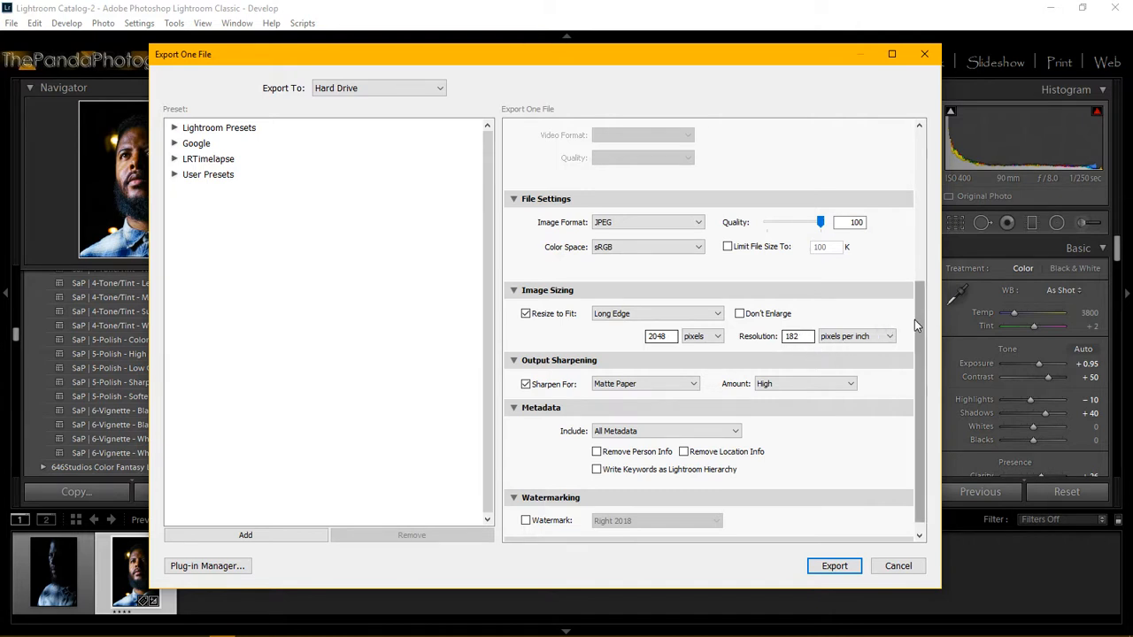
scroll(914, 319, "down", 1)
left_click(874, 327)
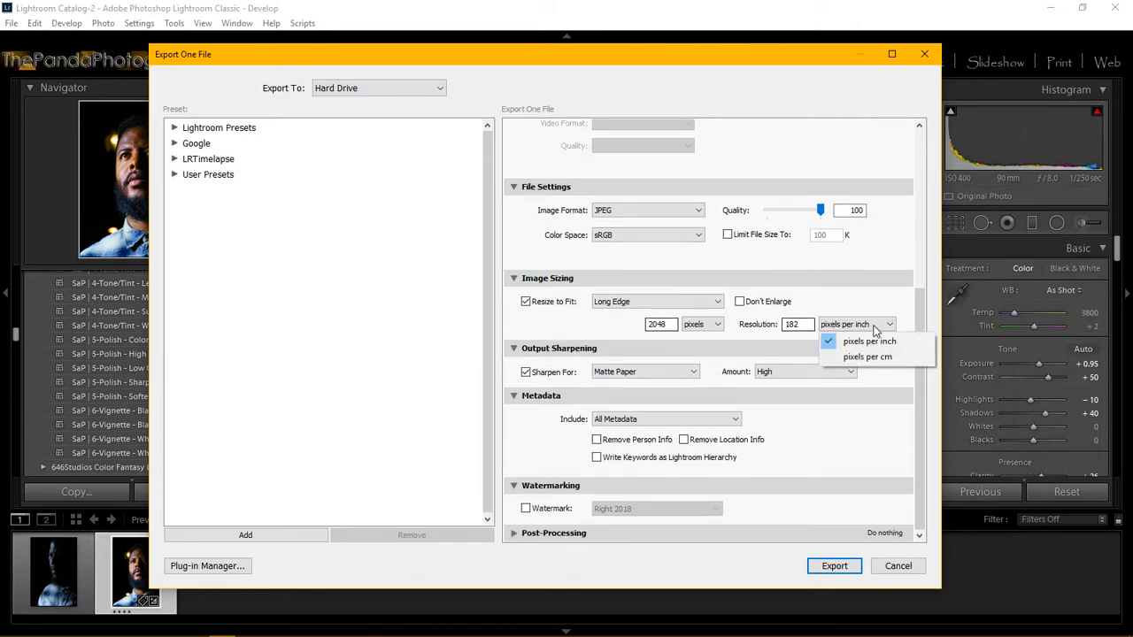
left_click(903, 302)
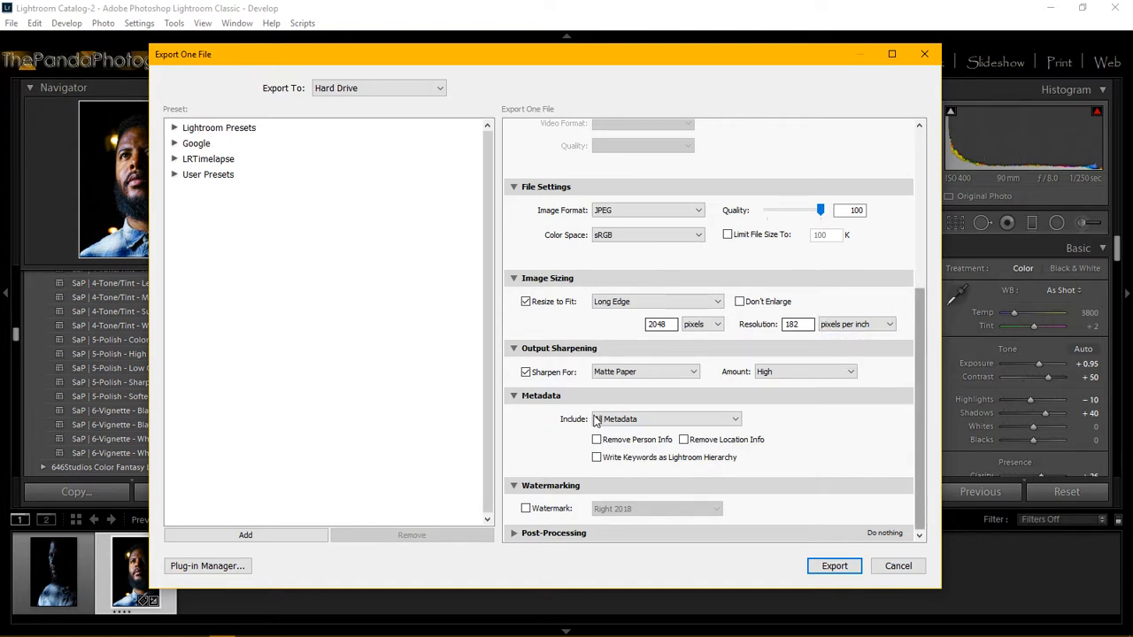
left_click(525, 508)
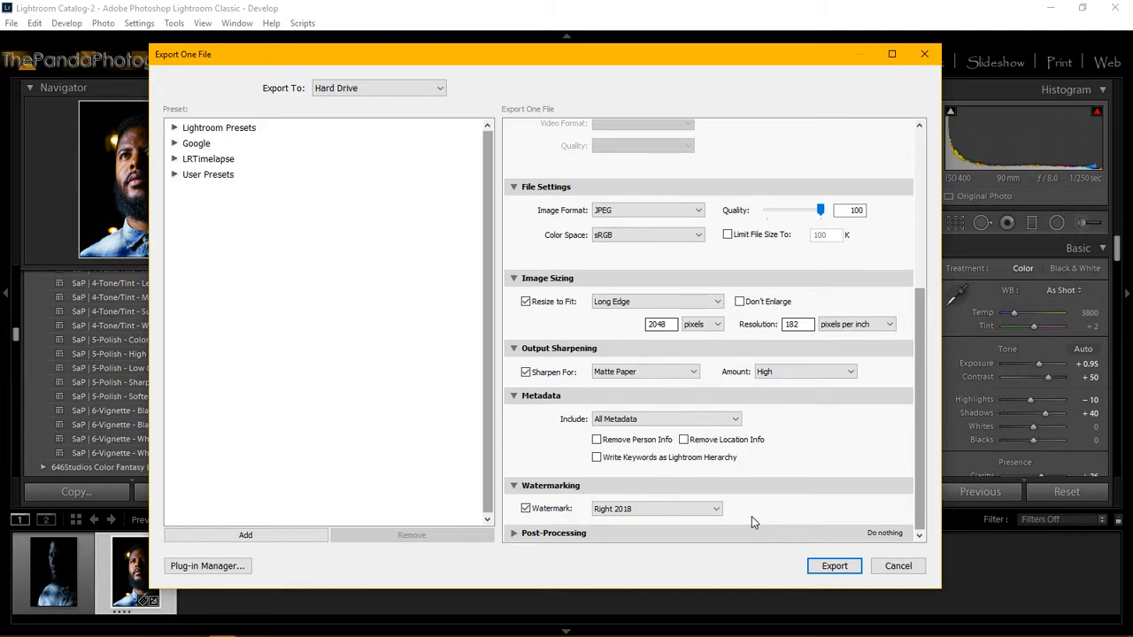
left_click(837, 566)
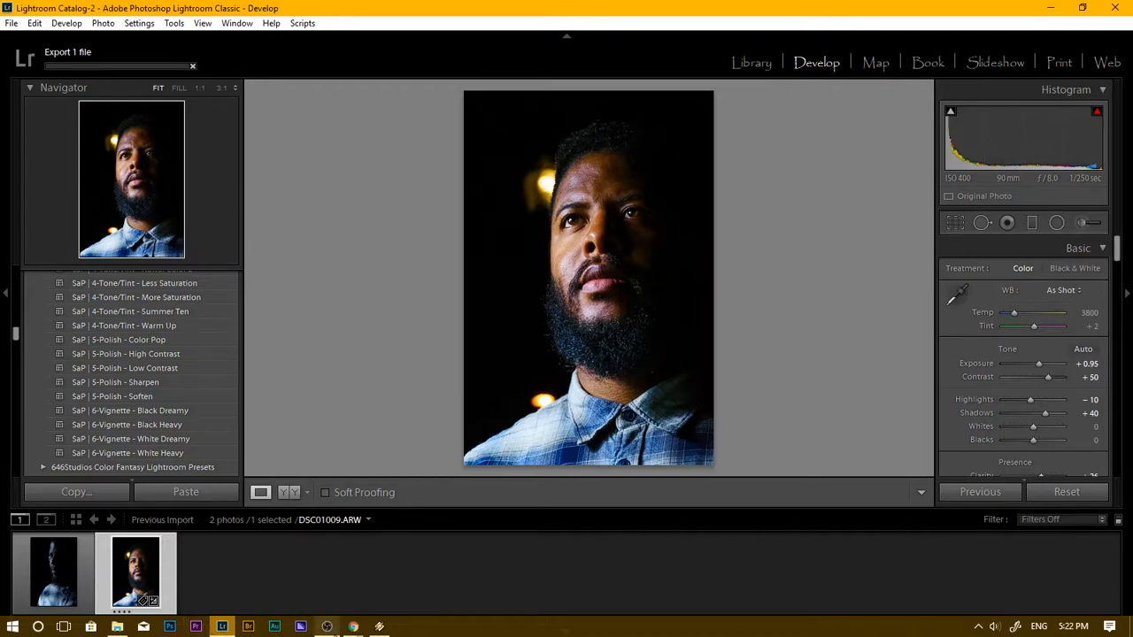
Switch to Chrome to check the YouTube live dashboard, and return to Lightroom
mouse_move(355, 628)
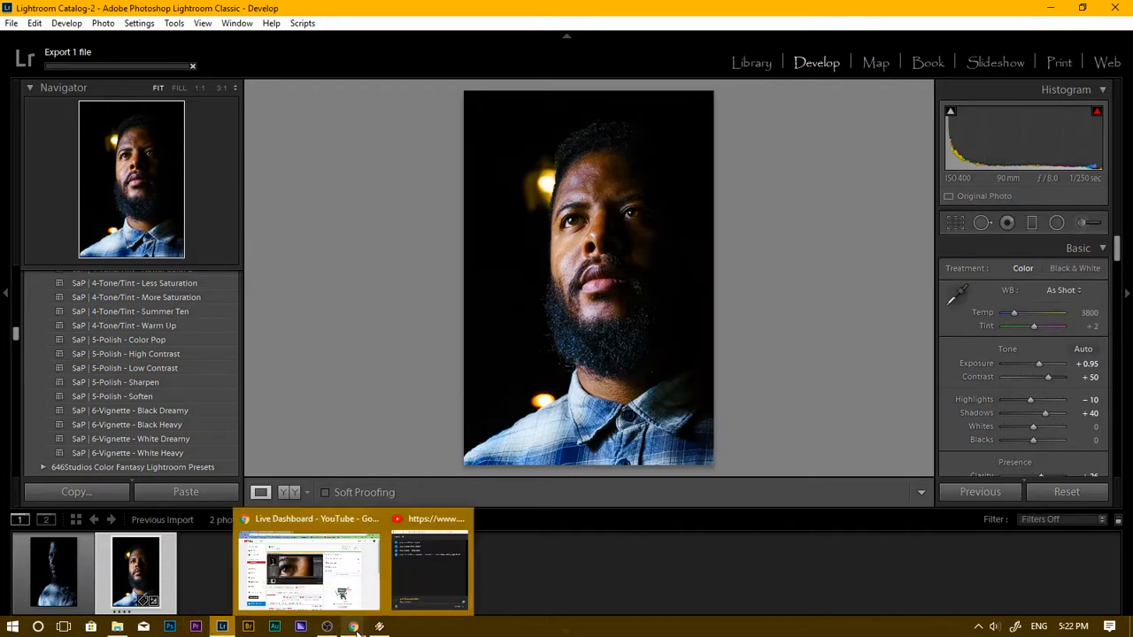
left_click(344, 597)
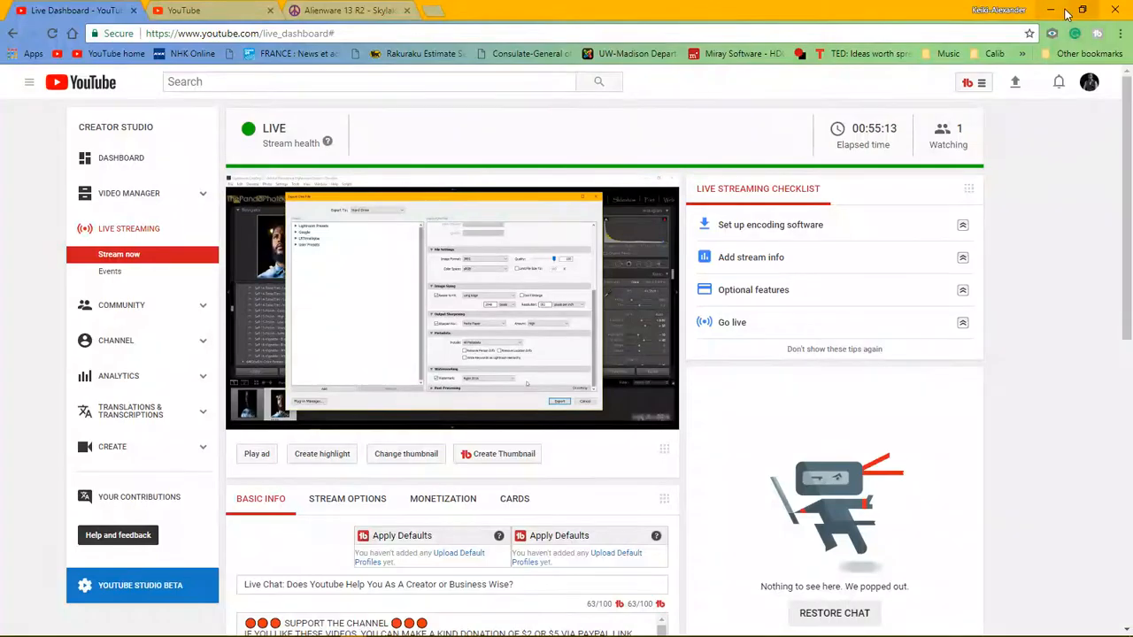
left_click(1051, 11)
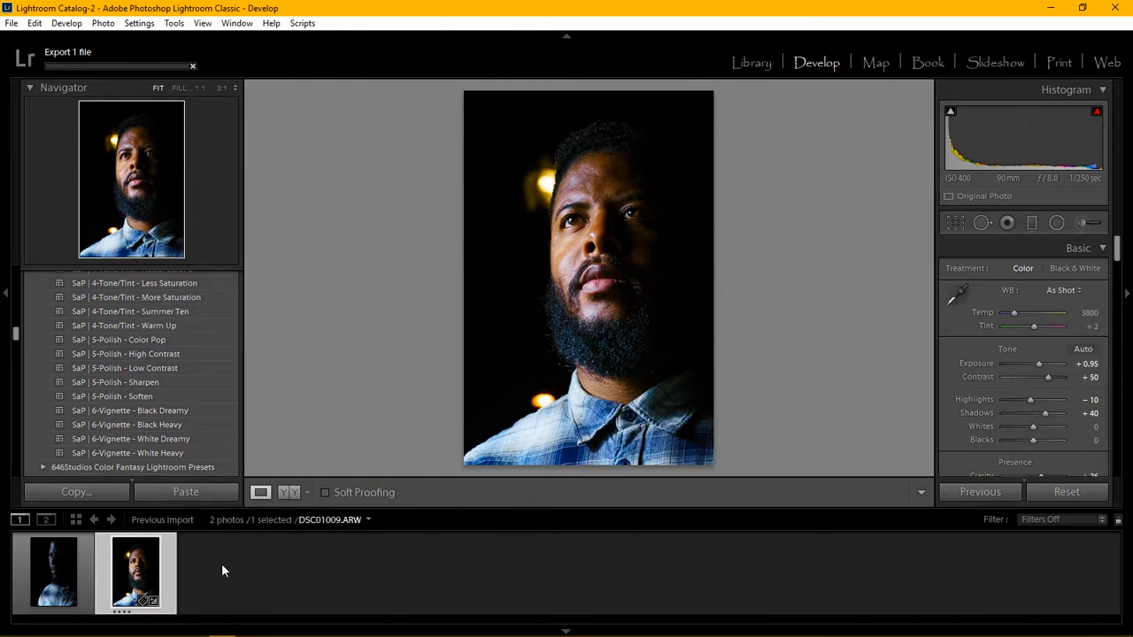
Select the DSC00989.ARW photo and browse in File Explorer to the Raw Photos\Portland folder on Patriot Drive (D:)
left_click(51, 580)
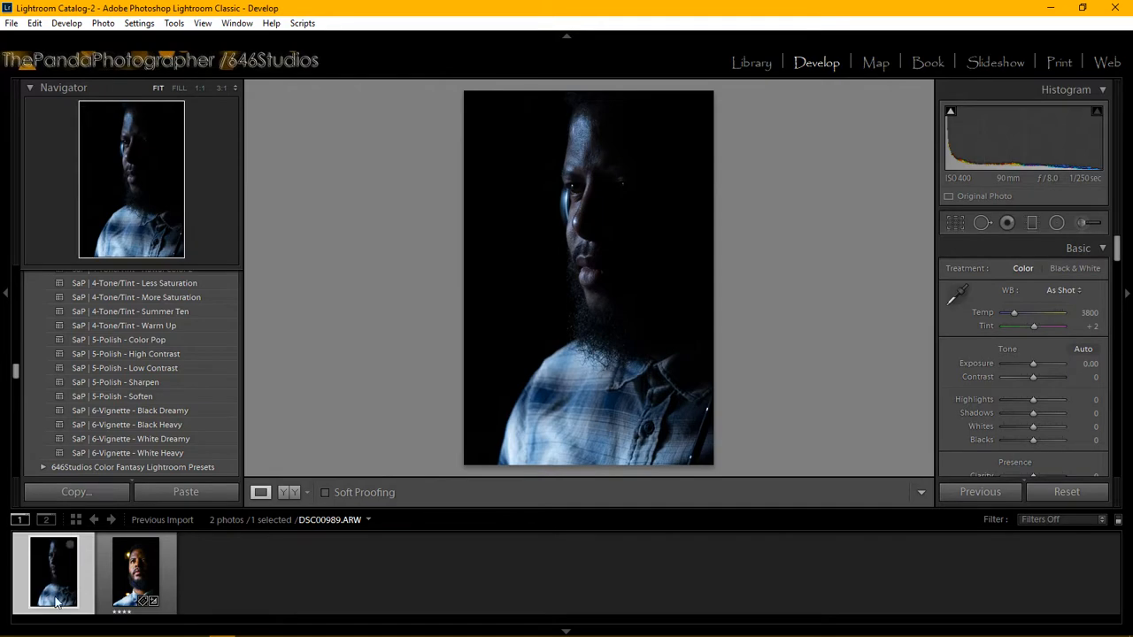
left_click(116, 626)
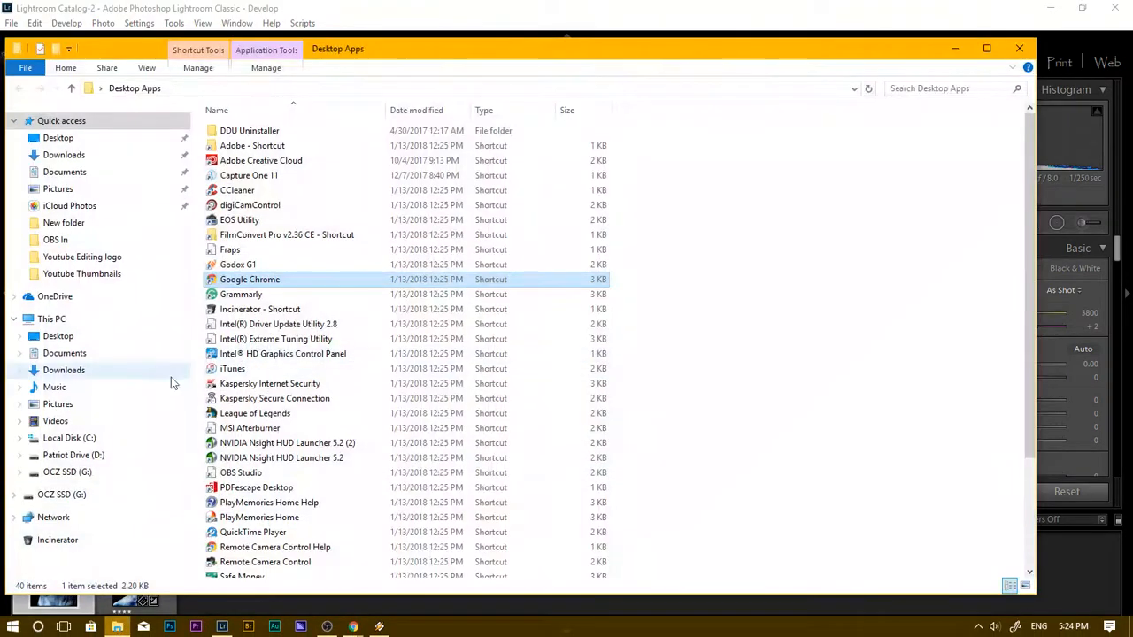
left_click(100, 455)
scroll(286, 367, "down", 3)
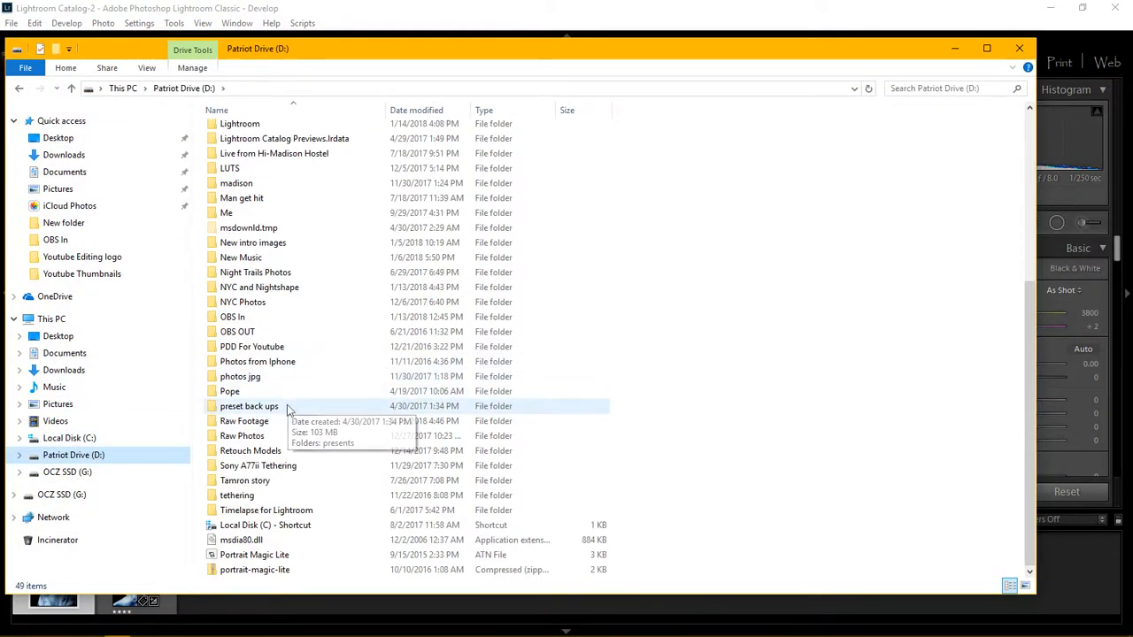
left_click(275, 435)
double_click(274, 436)
scroll(295, 222, "down", 1)
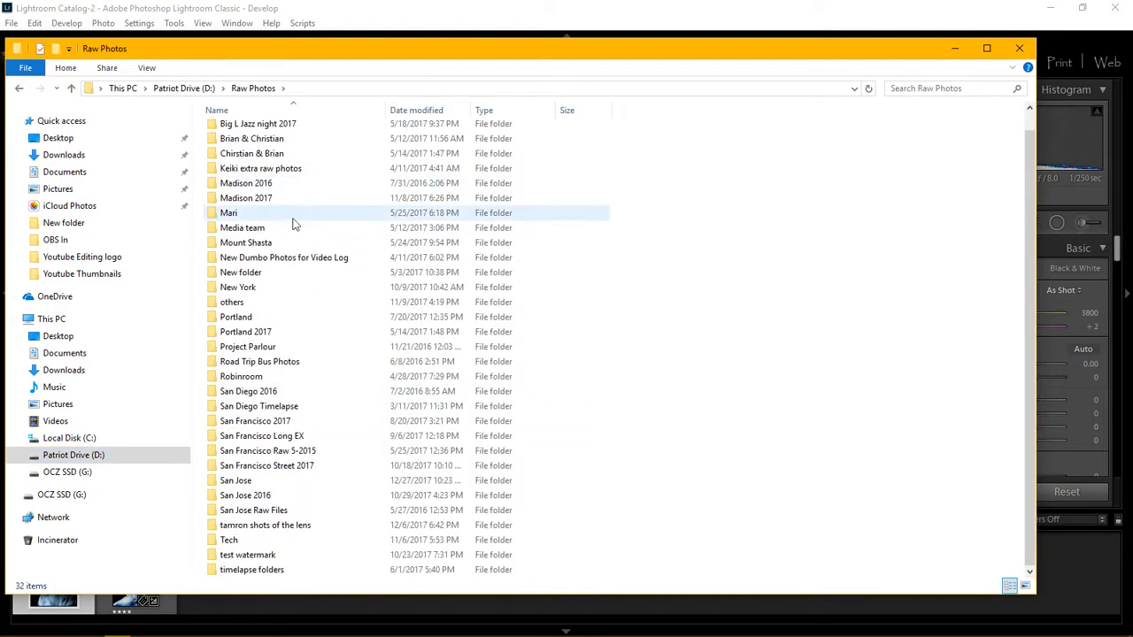
double_click(268, 317)
Open the exported portrait from the Sony A7R with FE 90 Low folder to inspect it, and minimize the viewer
double_click(284, 208)
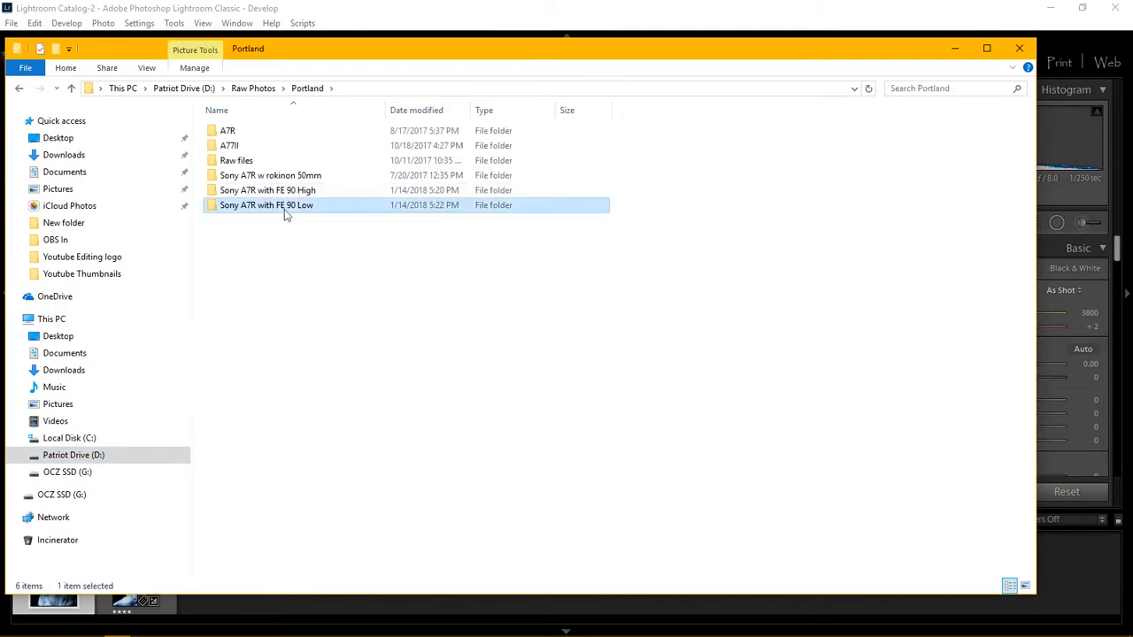
double_click(317, 160)
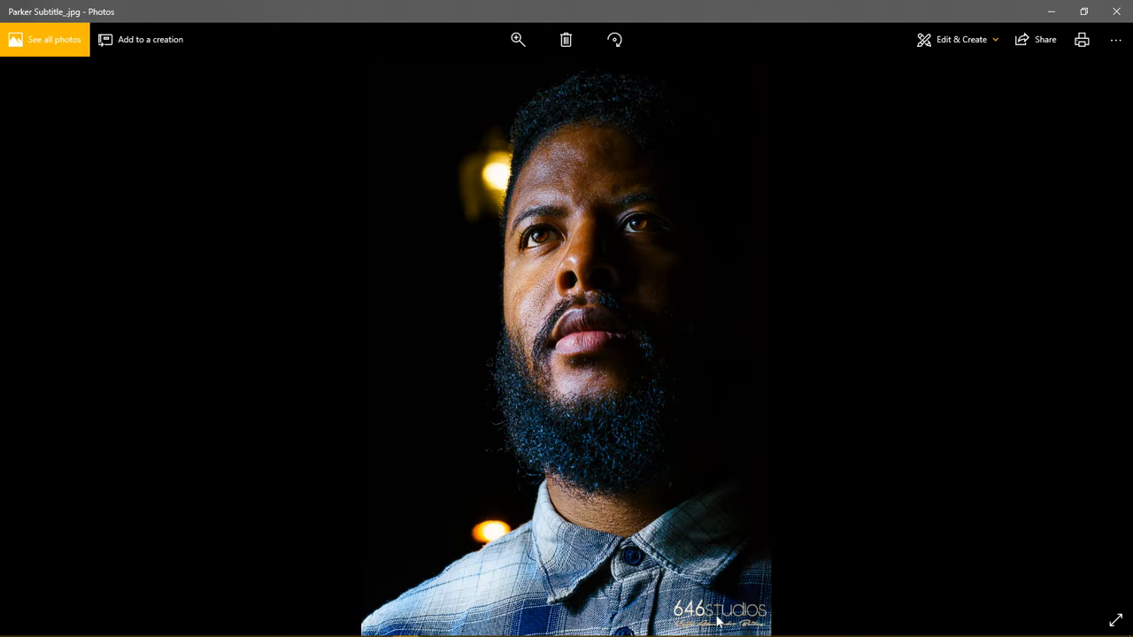
left_click(1051, 12)
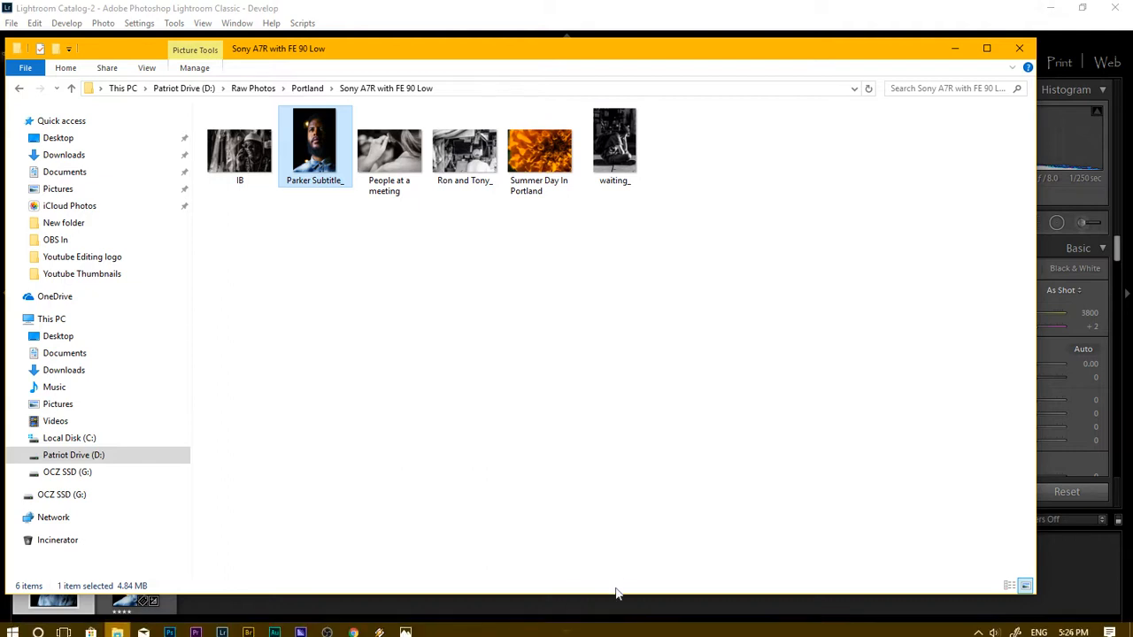
Switch to Chrome, look over the Alienware 13 R2 Craigslist listing and the YouTube live dashboard, and return to the folder
left_click(354, 627)
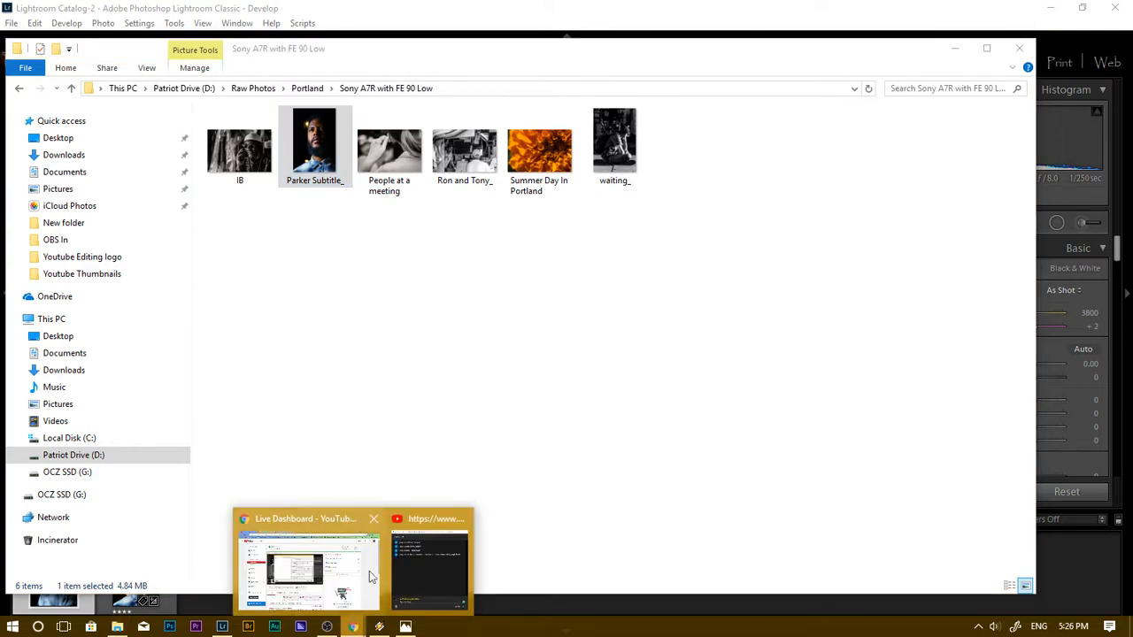
left_click(370, 579)
left_click(351, 16)
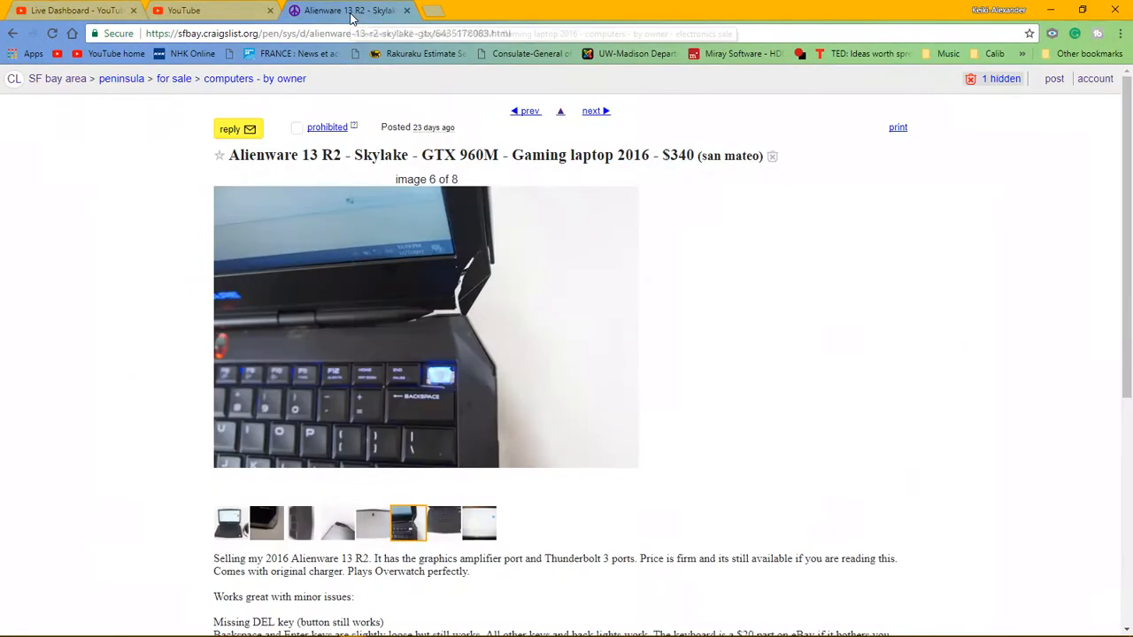
scroll(569, 315, "down", 1)
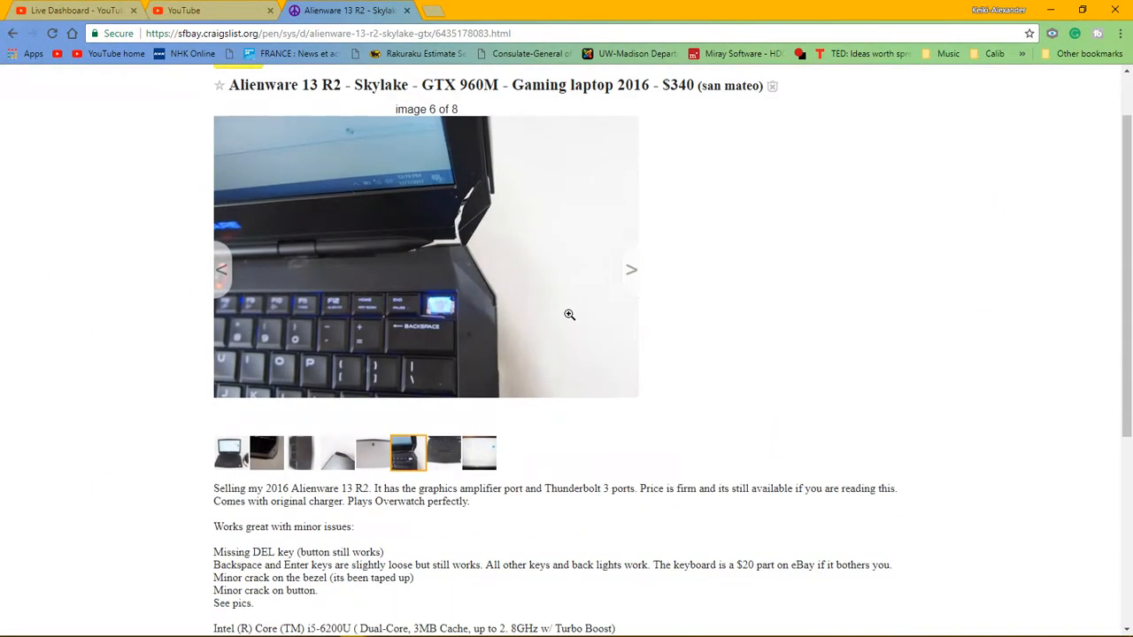
scroll(569, 314, "up", 1)
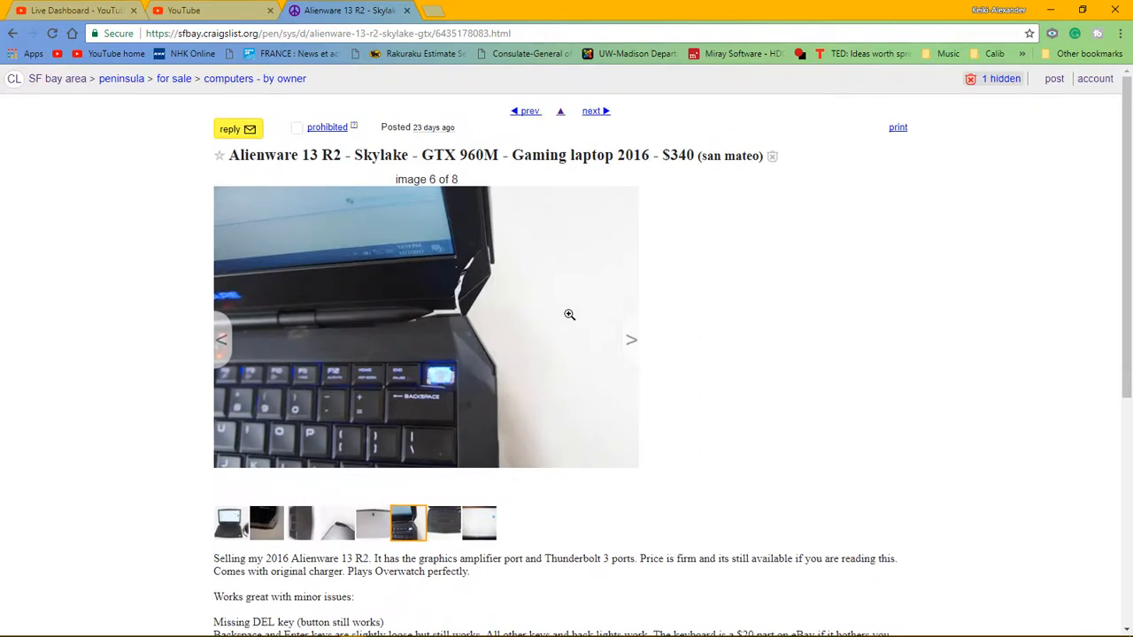
scroll(569, 315, "down", 2)
scroll(569, 315, "up", 2)
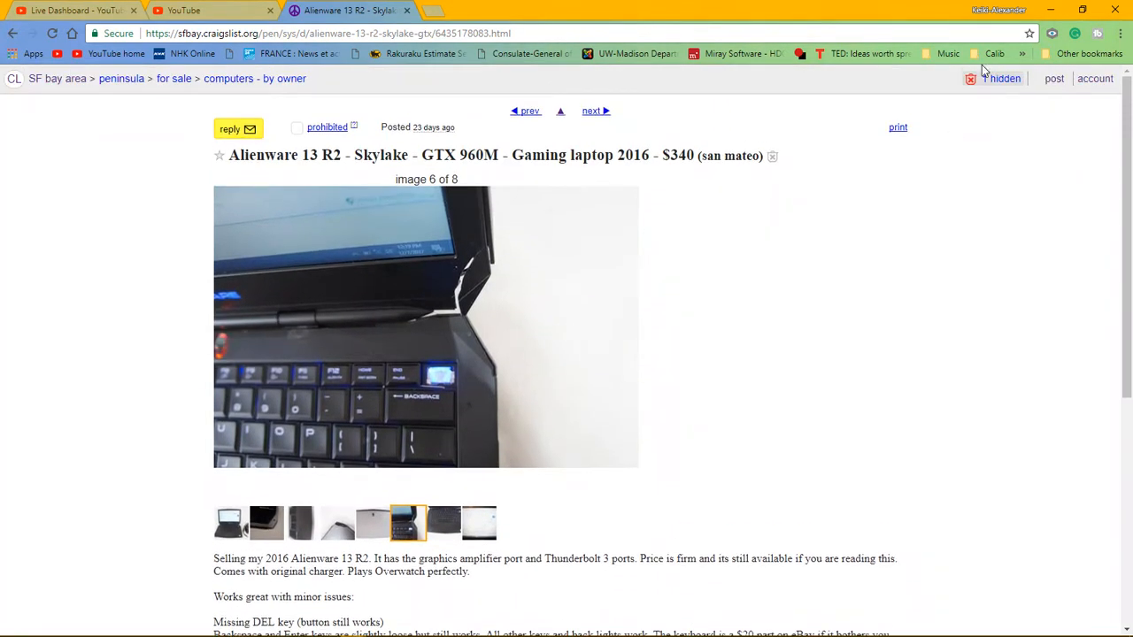
left_click(98, 9)
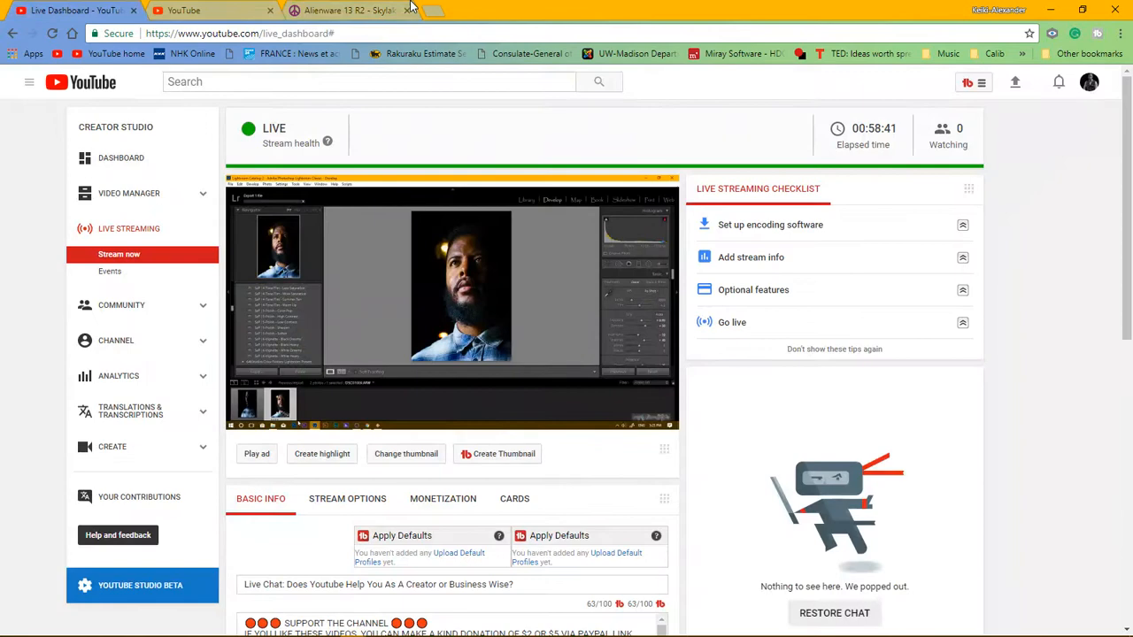
left_click(1051, 9)
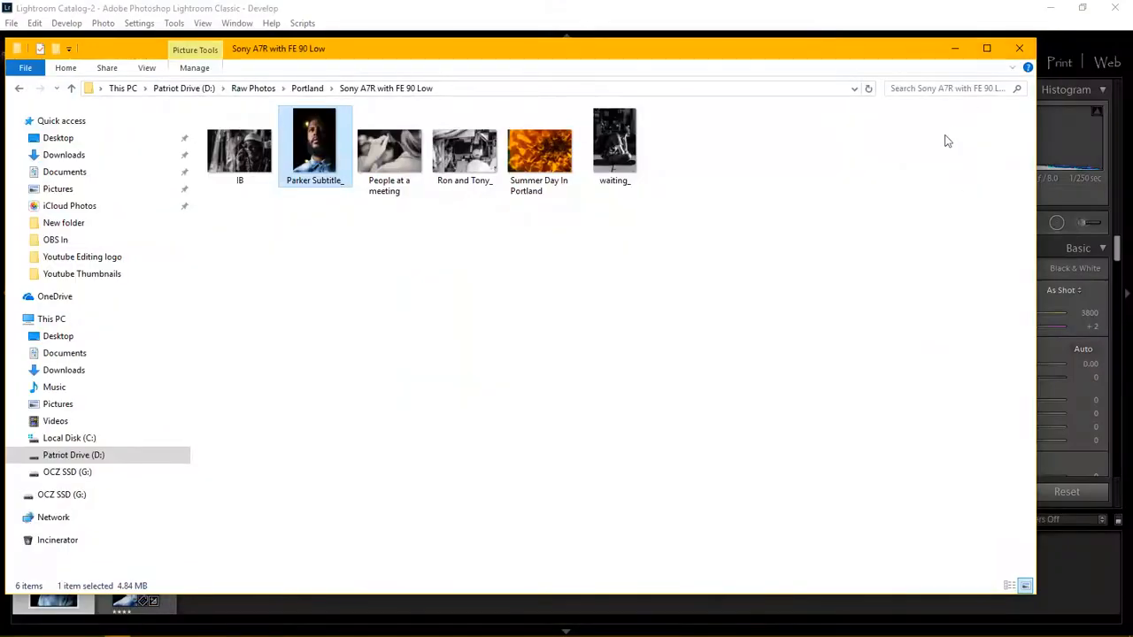